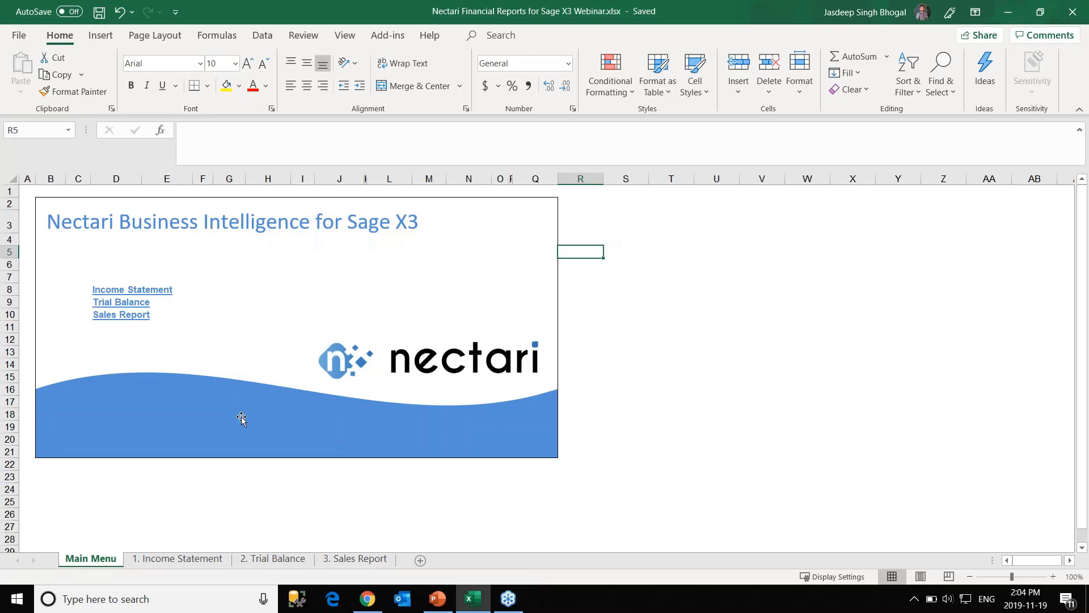
Browse the Income Statement, Trial Balance and Sales Report sheets, then return to Main Menu.
{"action": "left_click", "coordinate": [162, 294]}
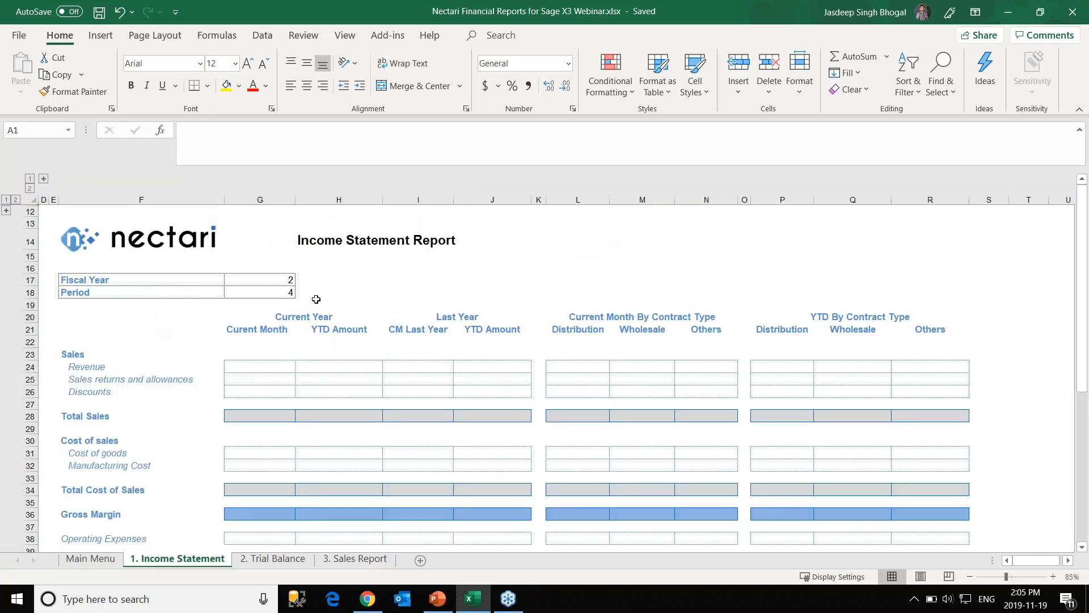
{"action": "left_click", "coordinate": [389, 35]}
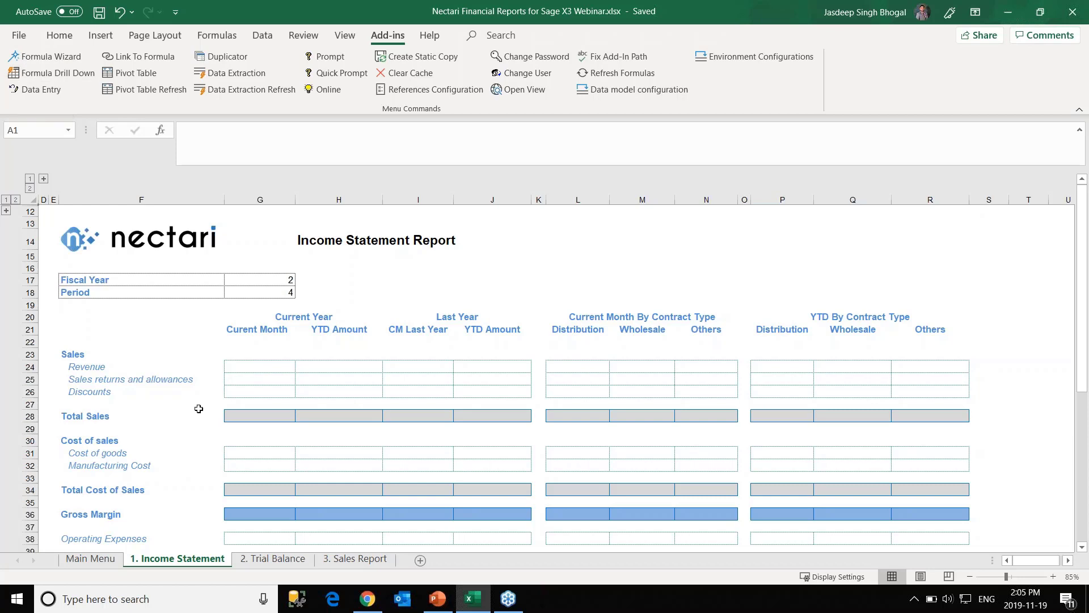
{"action": "left_click", "coordinate": [273, 560]}
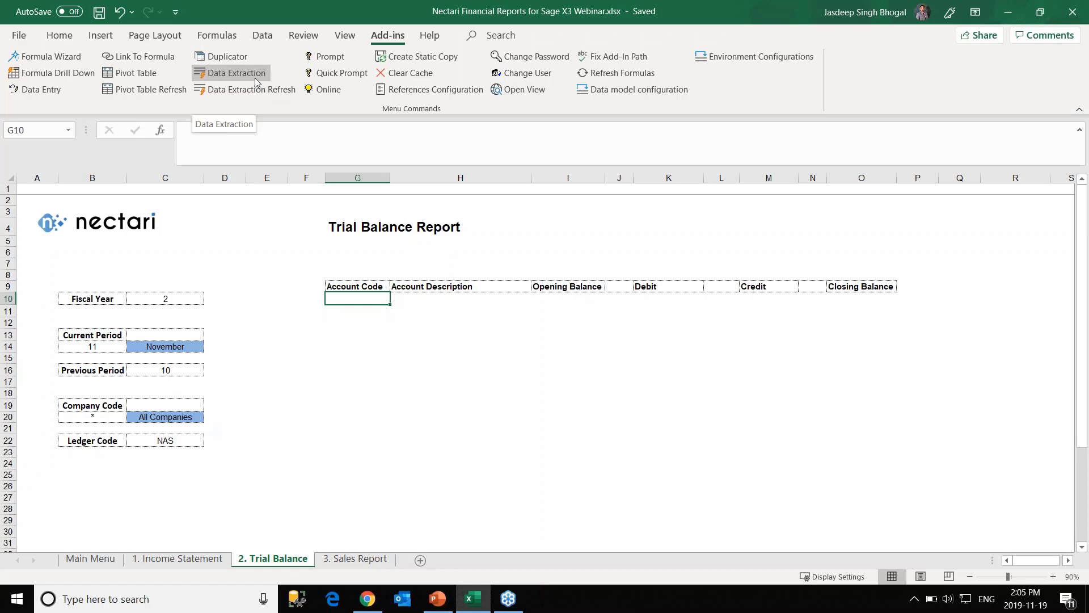
{"action": "left_click", "coordinate": [349, 559]}
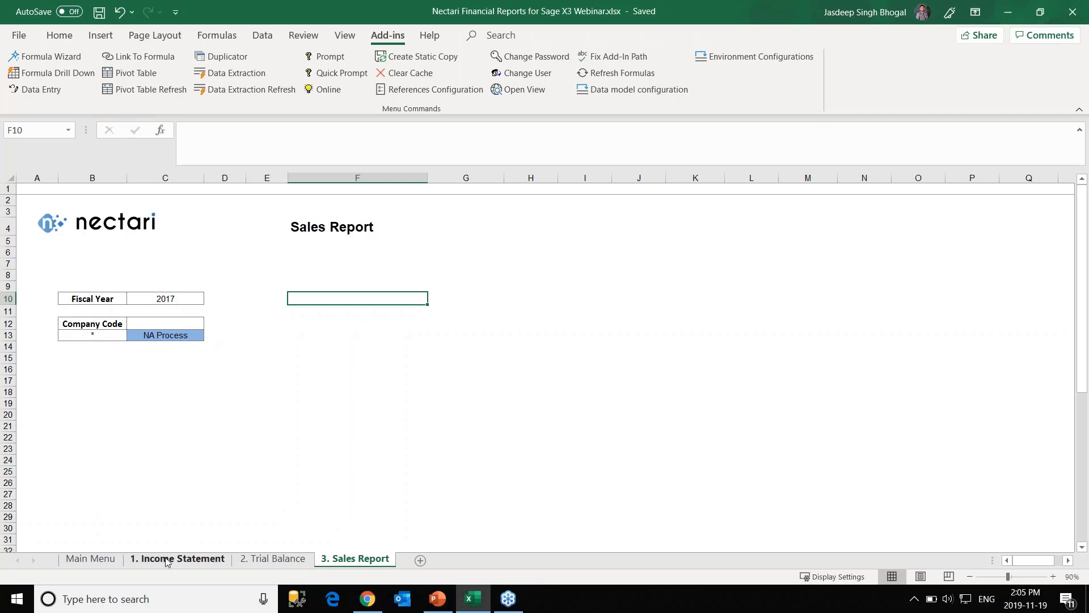
{"action": "left_click", "coordinate": [80, 564]}
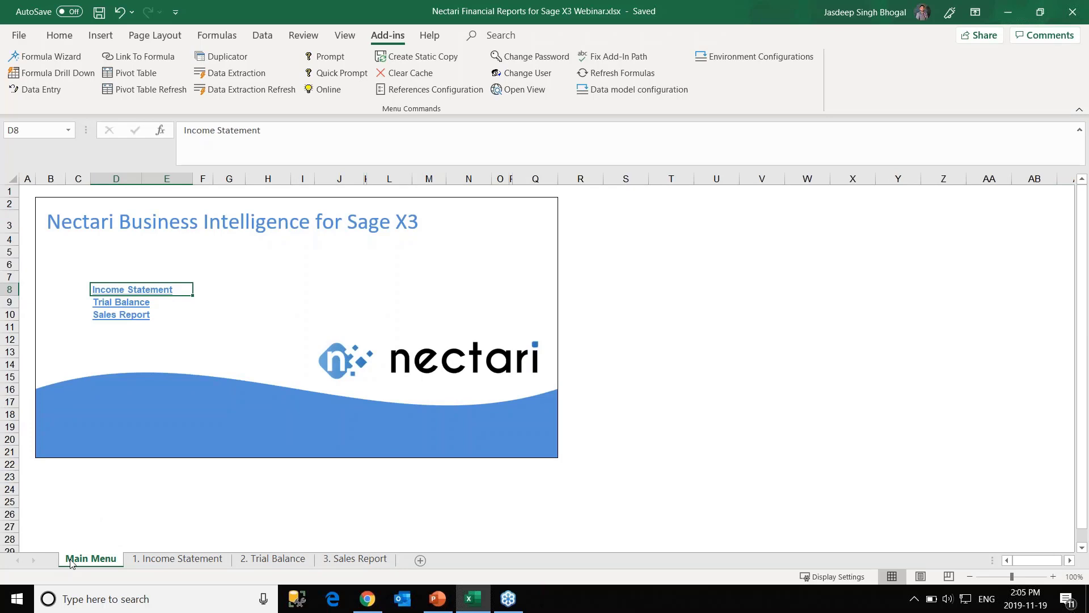
Hide the Main Menu sheet, then unhide it again.
{"action": "right_click", "coordinate": [71, 560]}
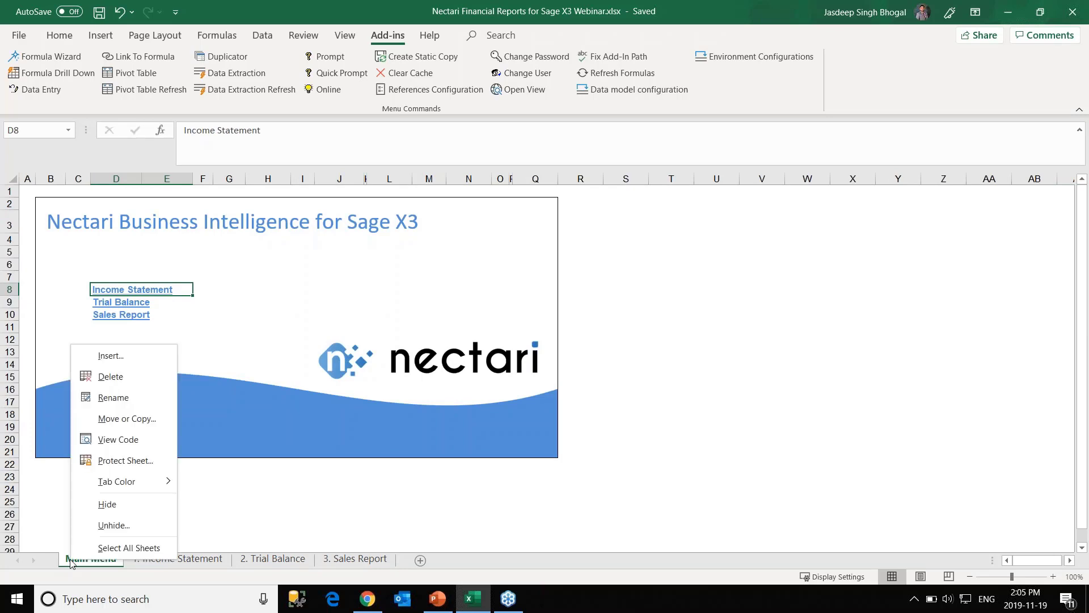
{"action": "left_click", "coordinate": [107, 505]}
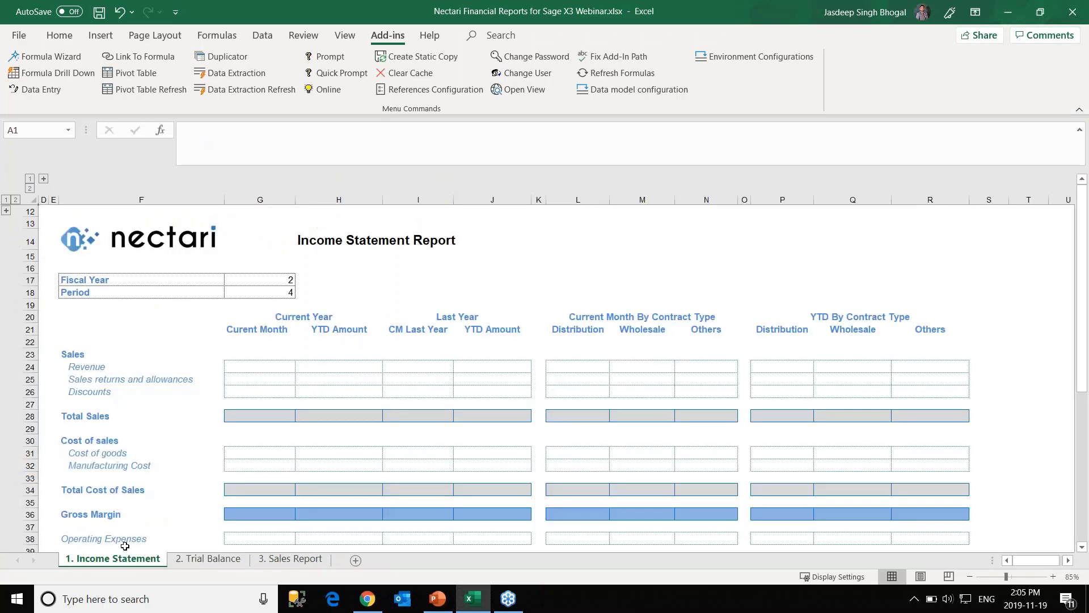
{"action": "right_click", "coordinate": [116, 560]}
{"action": "left_click", "coordinate": [141, 519]}
{"action": "left_click", "coordinate": [95, 484]}
{"action": "left_click", "coordinate": [173, 562]}
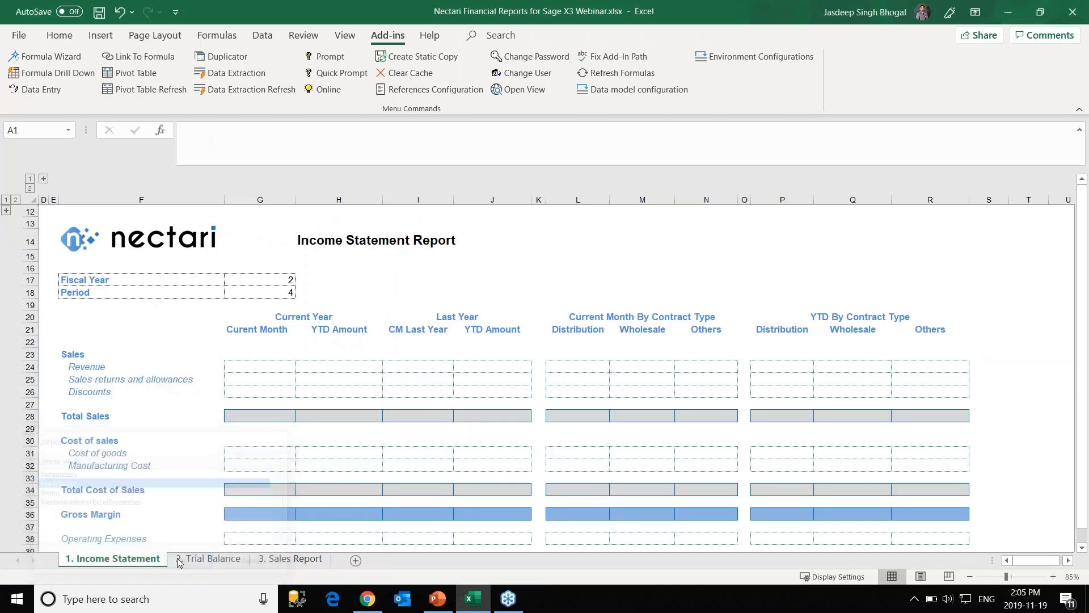
Unhide the parameters sheet to show its company codes and months.
{"action": "right_click", "coordinate": [110, 560]}
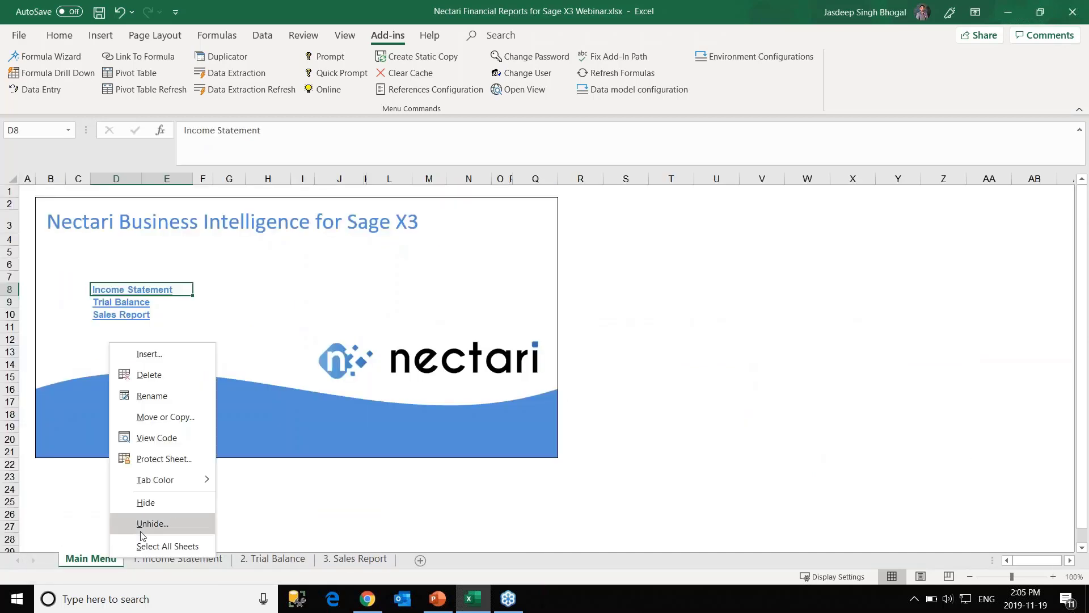
{"action": "left_click", "coordinate": [149, 522]}
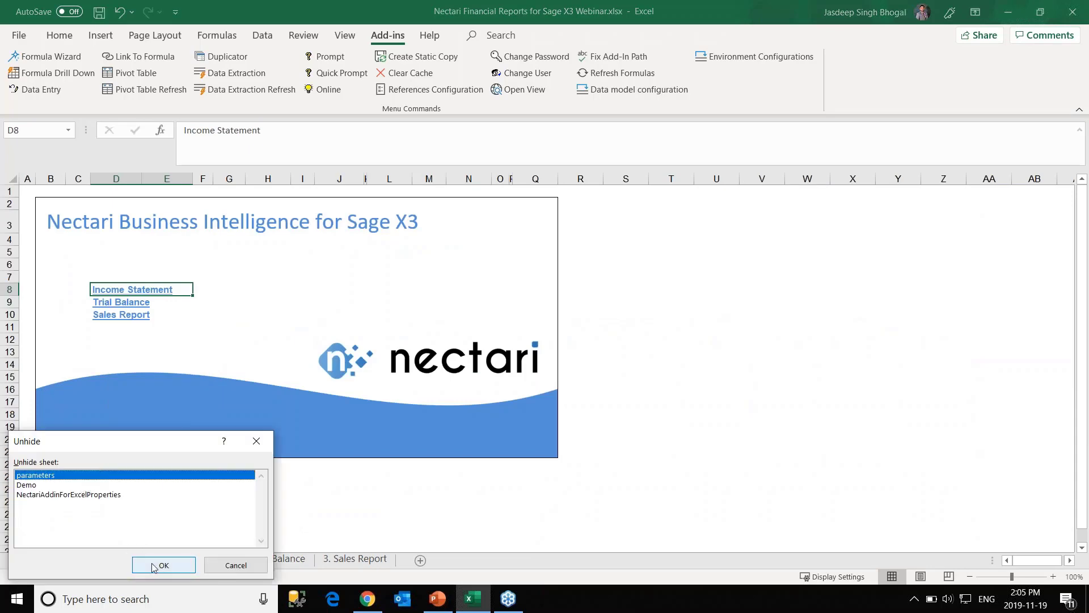
{"action": "left_click", "coordinate": [163, 566]}
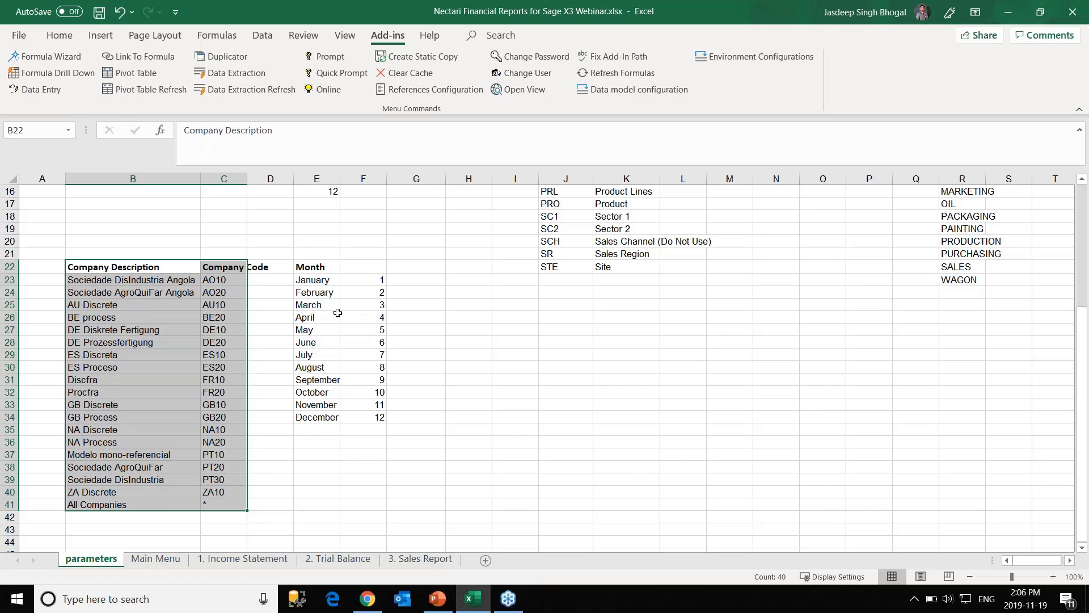
Check the Company Description and Company Code headings in B22 and C22, then go to Trial Balance.
{"action": "left_click", "coordinate": [160, 268]}
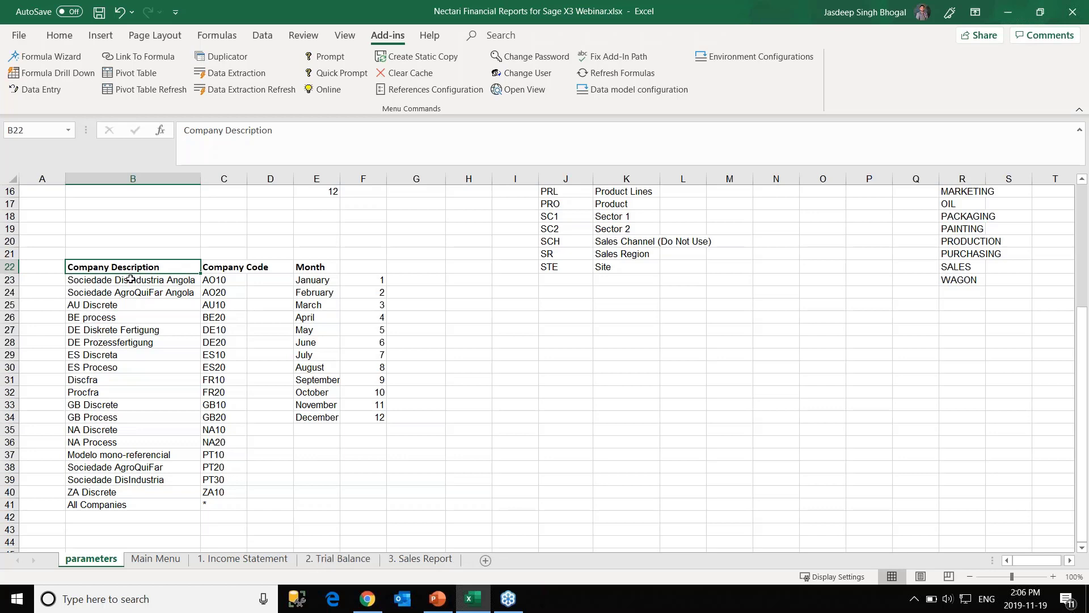
{"action": "left_click", "coordinate": [227, 269]}
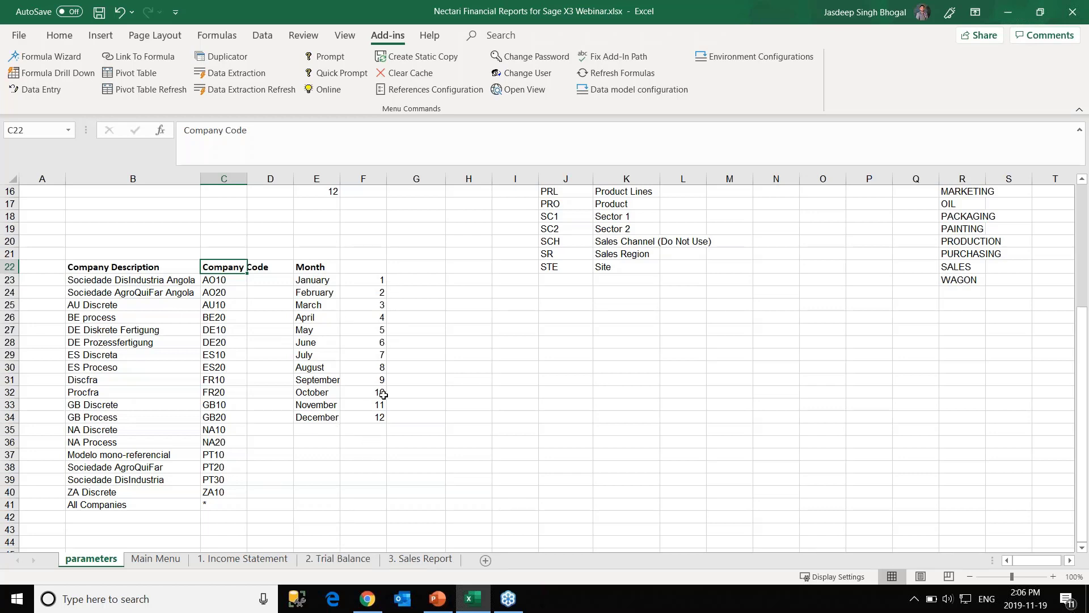
{"action": "left_click", "coordinate": [339, 560]}
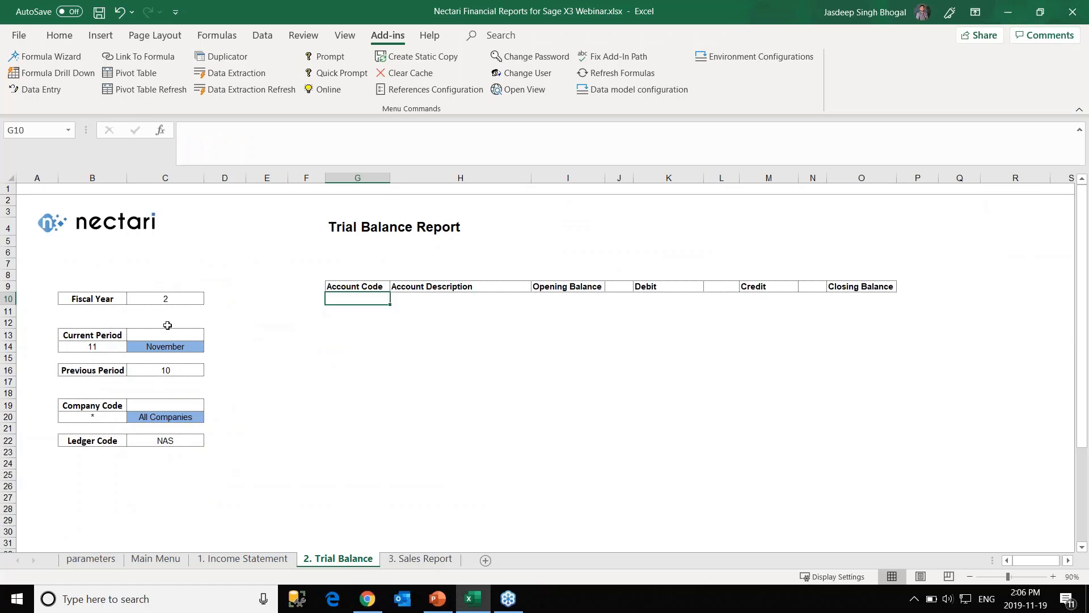
Review the month list for current period C14, keeping November, then return to parameters.
{"action": "left_click", "coordinate": [199, 346]}
{"action": "left_click", "coordinate": [209, 347]}
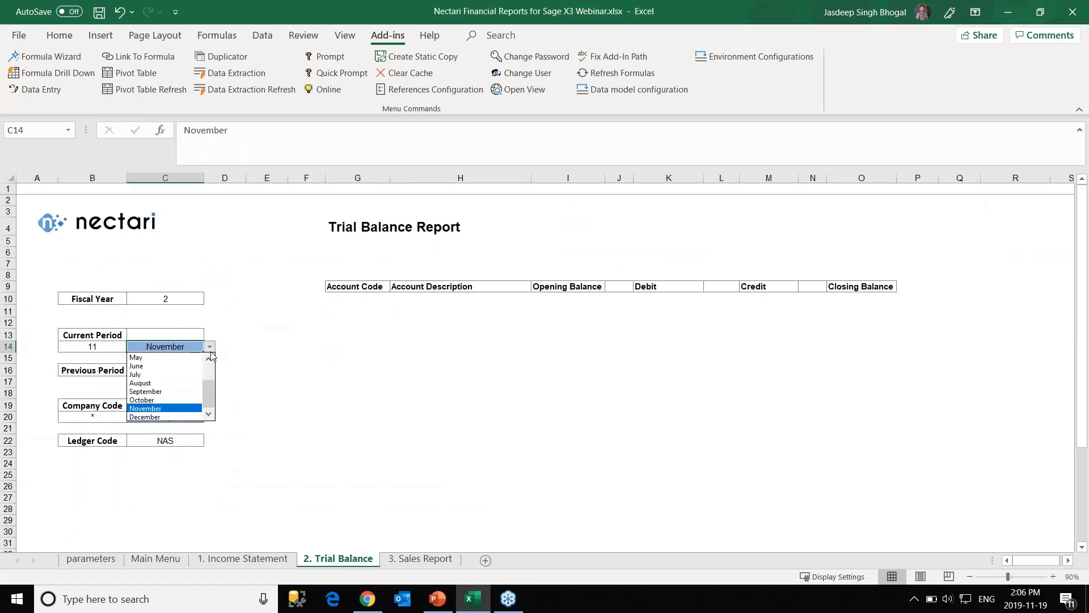
{"action": "left_click_drag", "start_coordinate": [212, 384], "coordinate": [210, 388]}
{"action": "left_click", "coordinate": [230, 367]}
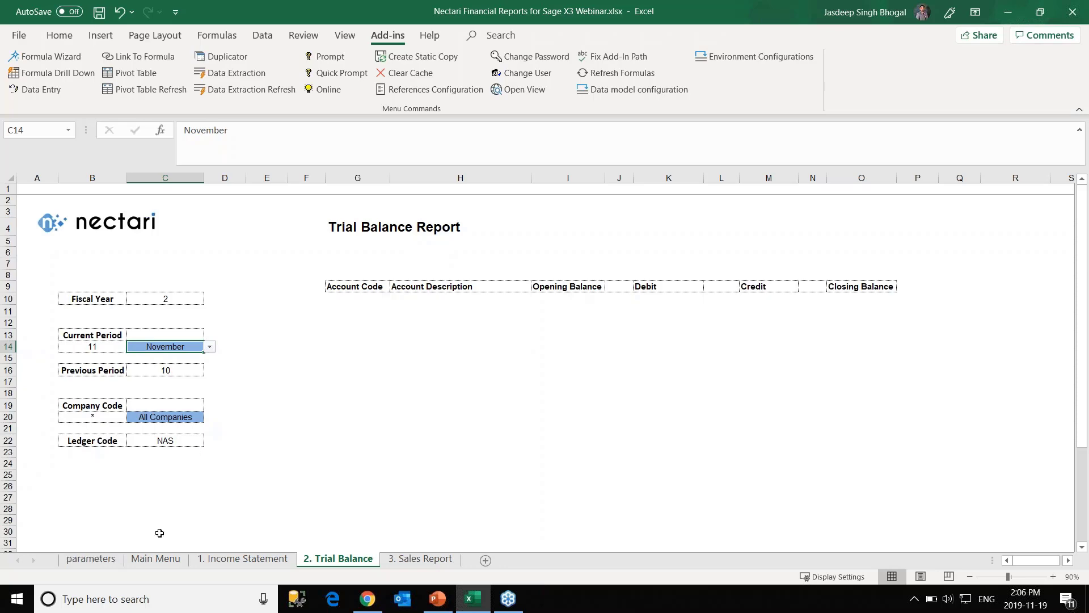
{"action": "left_click", "coordinate": [103, 560]}
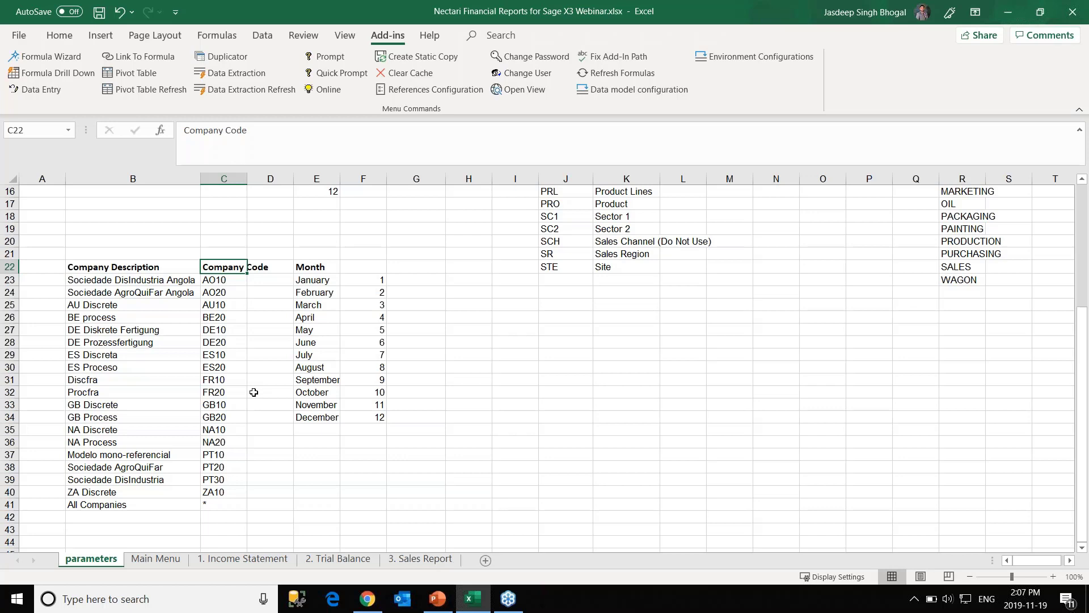
Hide the parameters sheet and switch to the 1. Income Statement sheet.
{"action": "right_click", "coordinate": [115, 559]}
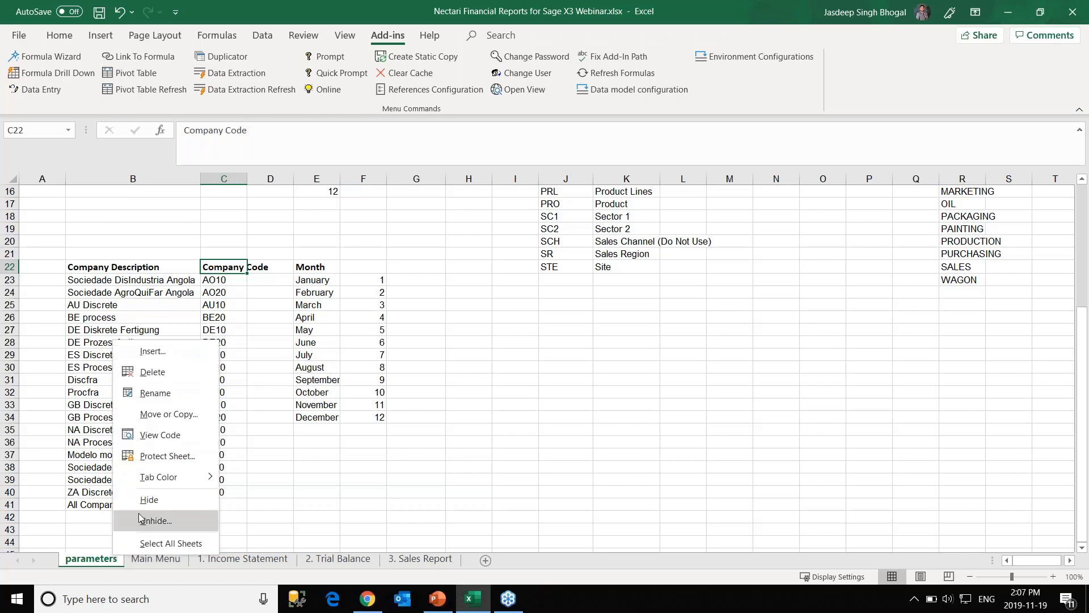
{"action": "left_click", "coordinate": [149, 499]}
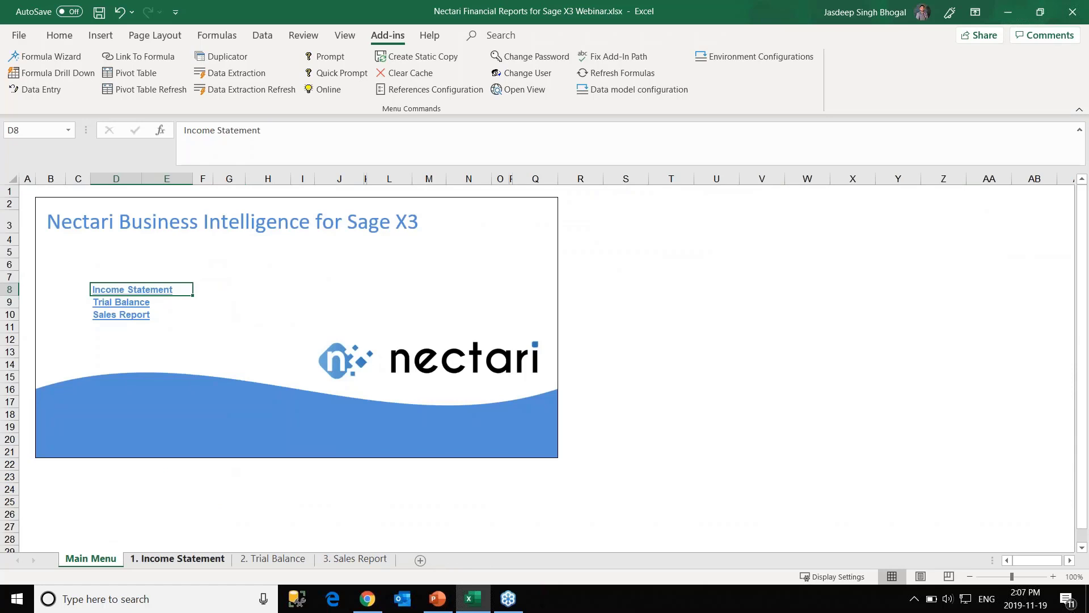
{"action": "left_click", "coordinate": [182, 561]}
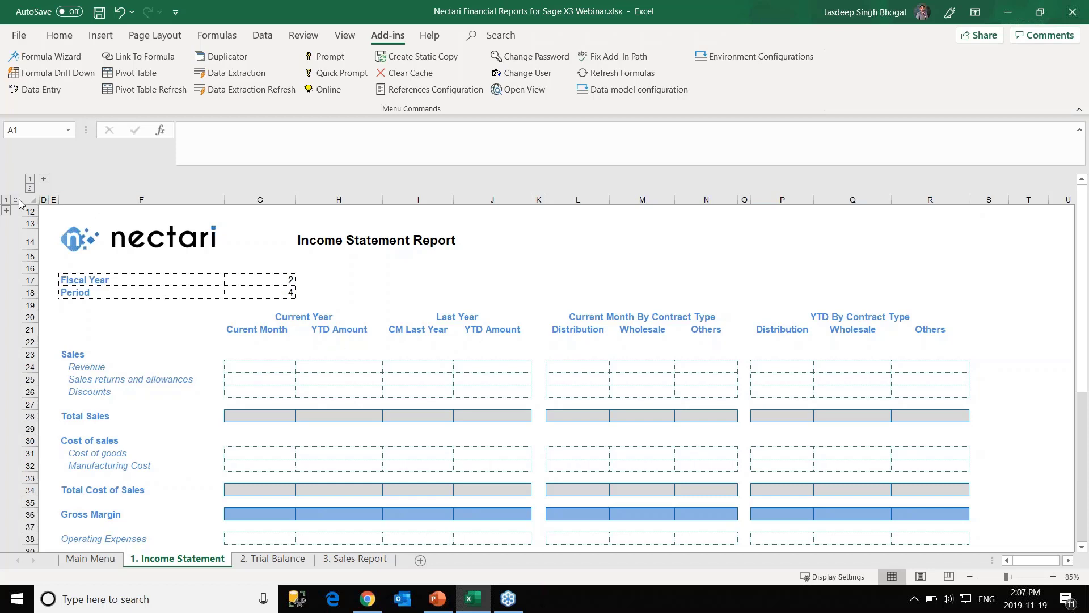
{"action": "left_click", "coordinate": [7, 212]}
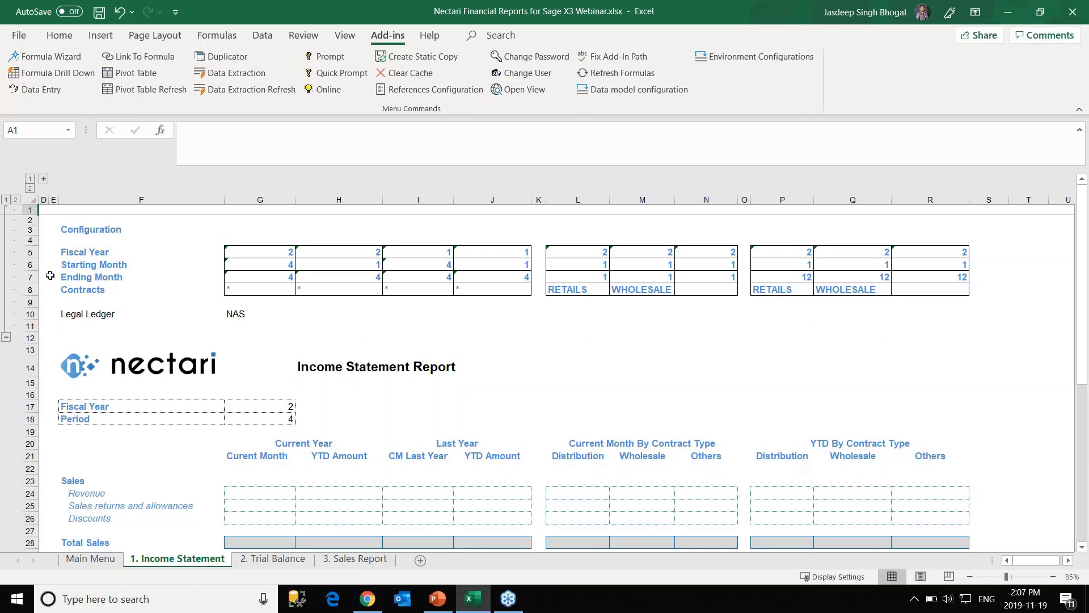
{"action": "left_click", "coordinate": [45, 180]}
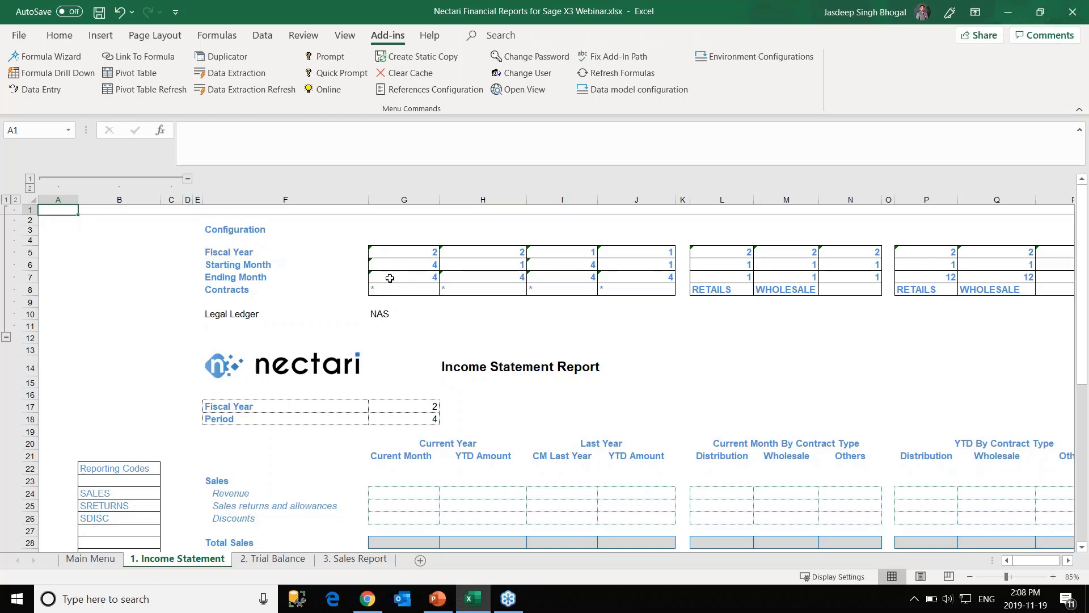
{"action": "scroll", "coordinate": [181, 374], "scroll_direction": "down", "scroll_amount": 2}
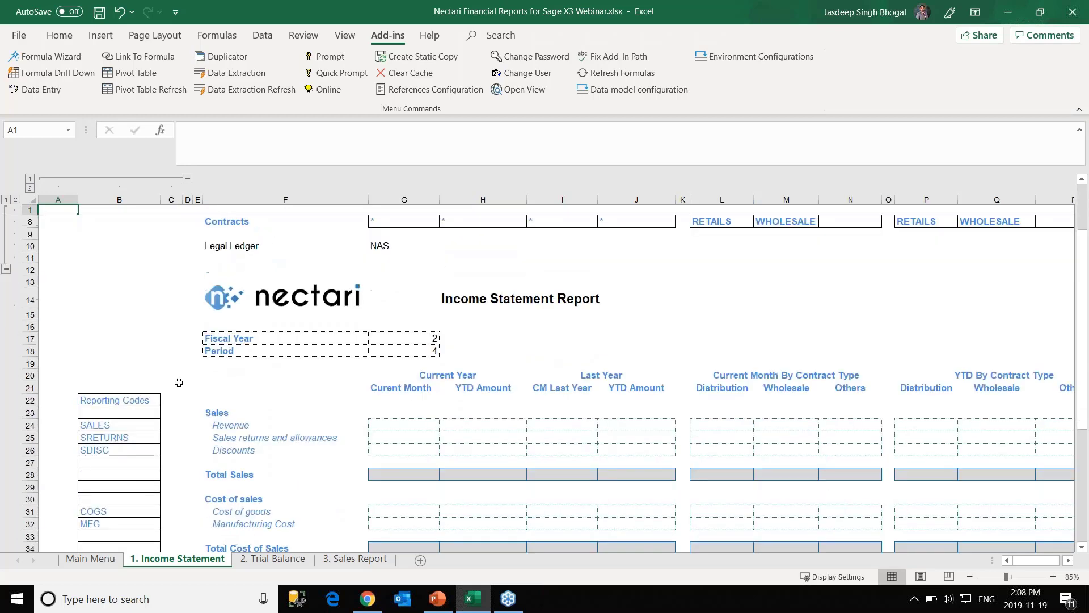
{"action": "left_click", "coordinate": [187, 181]}
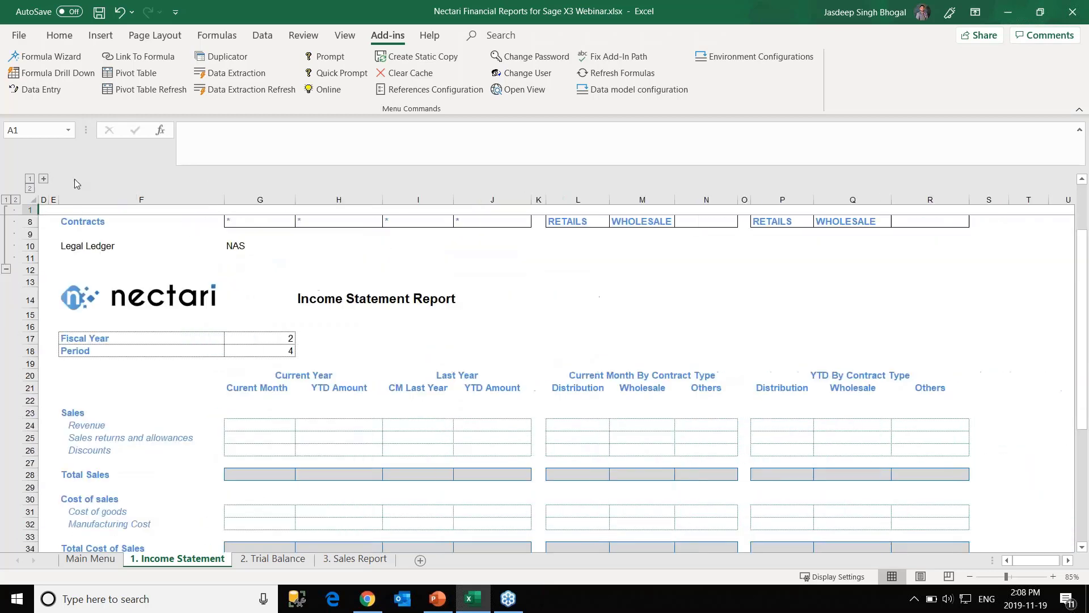
{"action": "left_click", "coordinate": [44, 178]}
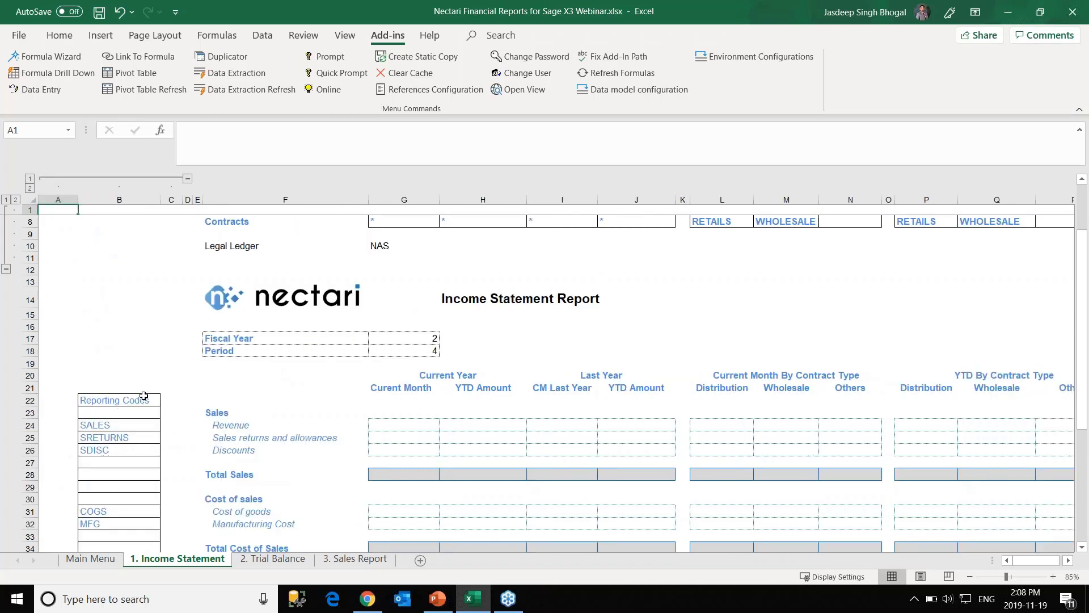
{"action": "scroll", "coordinate": [144, 396], "scroll_direction": "up", "scroll_amount": 2}
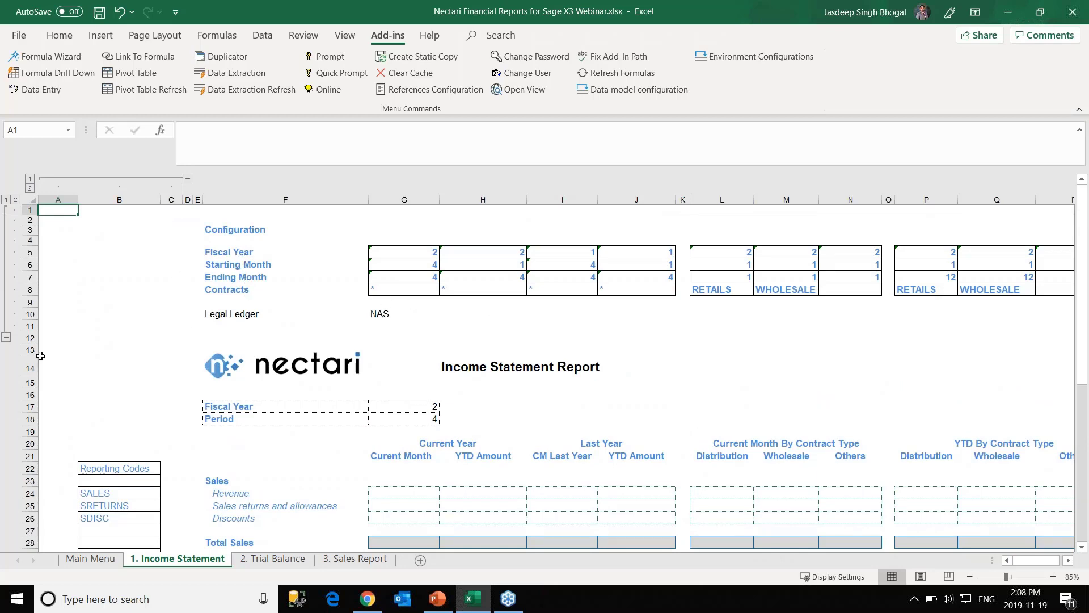
{"action": "scroll", "coordinate": [93, 422], "scroll_direction": "down", "scroll_amount": 4}
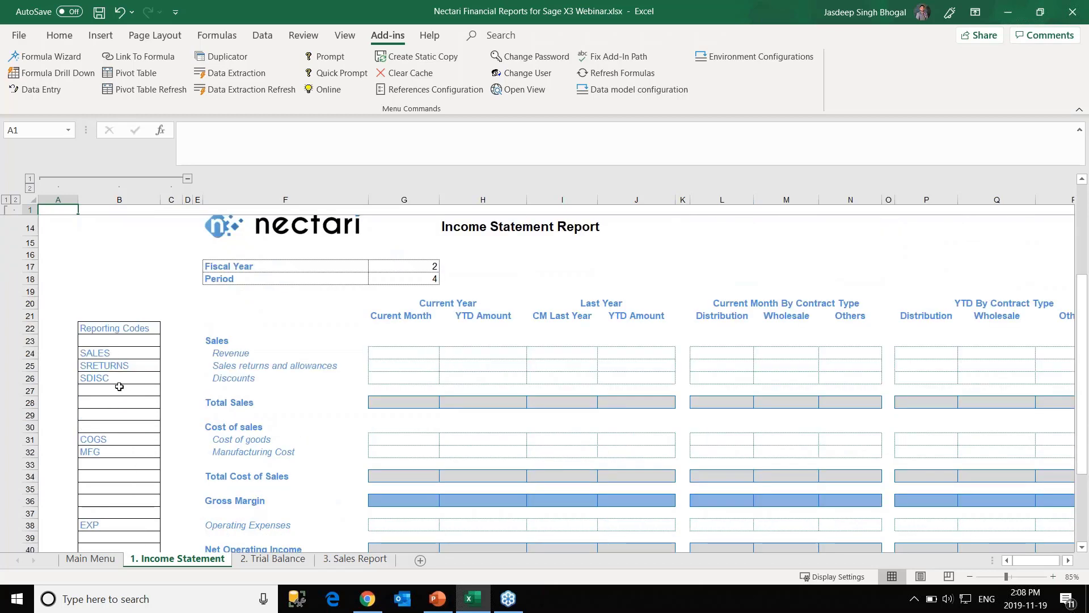
{"action": "scroll", "coordinate": [117, 384], "scroll_direction": "down", "scroll_amount": 1}
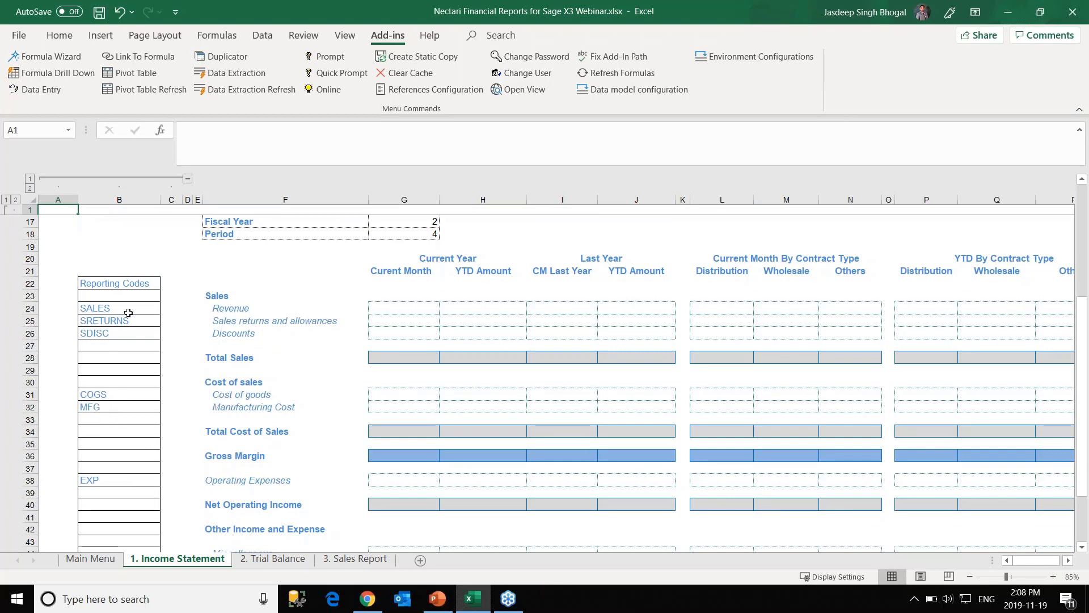
{"action": "scroll", "coordinate": [129, 312], "scroll_direction": "up", "scroll_amount": 2}
{"action": "scroll", "coordinate": [238, 334], "scroll_direction": "up", "scroll_amount": 1}
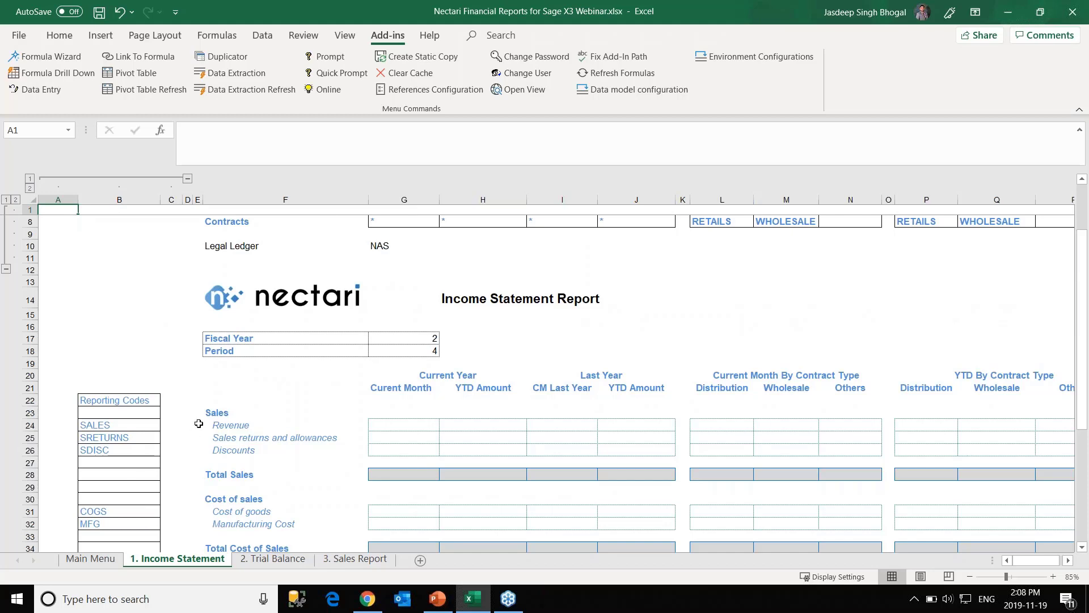
{"action": "scroll", "coordinate": [199, 423], "scroll_direction": "up", "scroll_amount": 2}
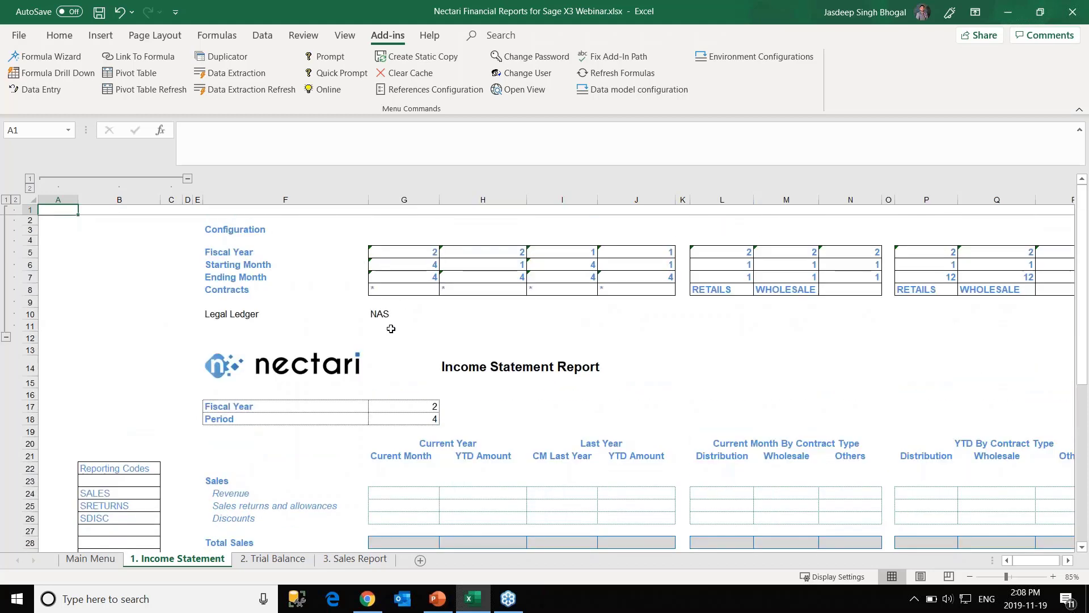
{"action": "scroll", "coordinate": [390, 454], "scroll_direction": "down", "scroll_amount": 2}
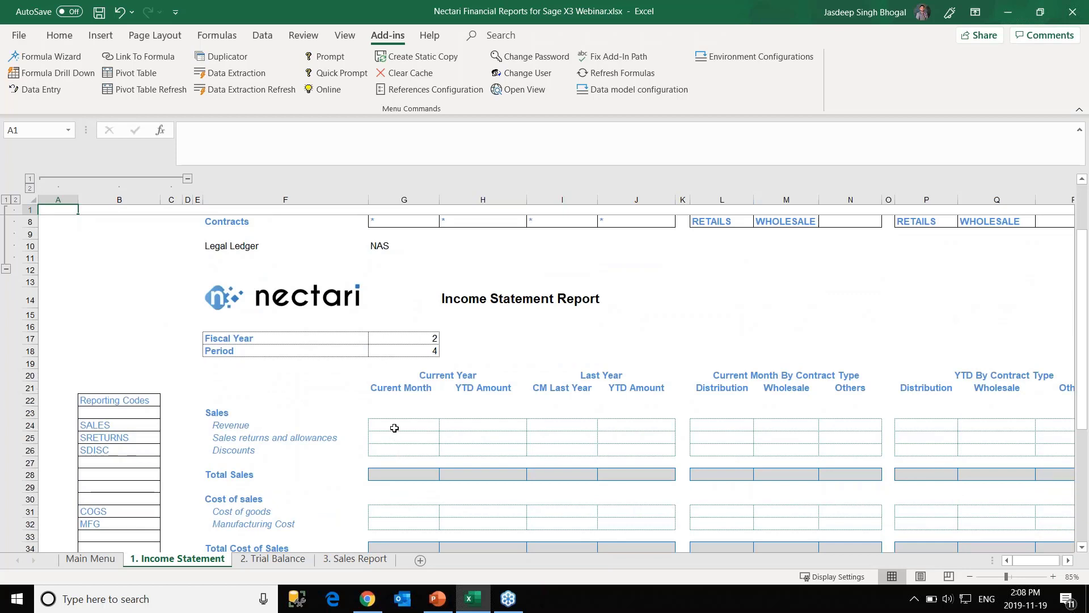
{"action": "left_click", "coordinate": [395, 428]}
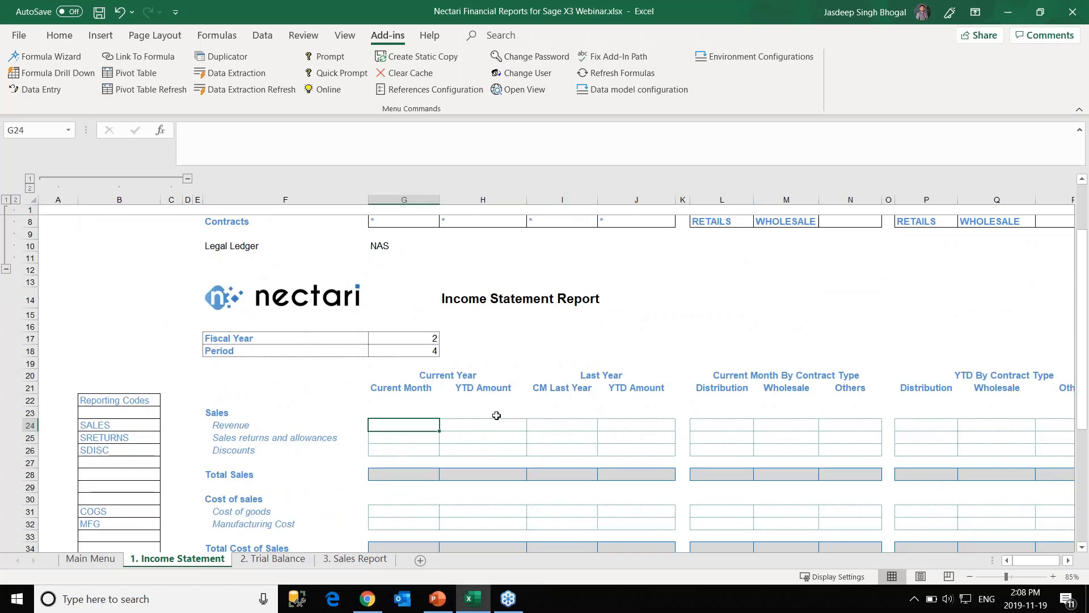
{"action": "scroll", "coordinate": [489, 417], "scroll_direction": "up", "scroll_amount": 1}
{"action": "scroll", "coordinate": [489, 418], "scroll_direction": "up", "scroll_amount": 2}
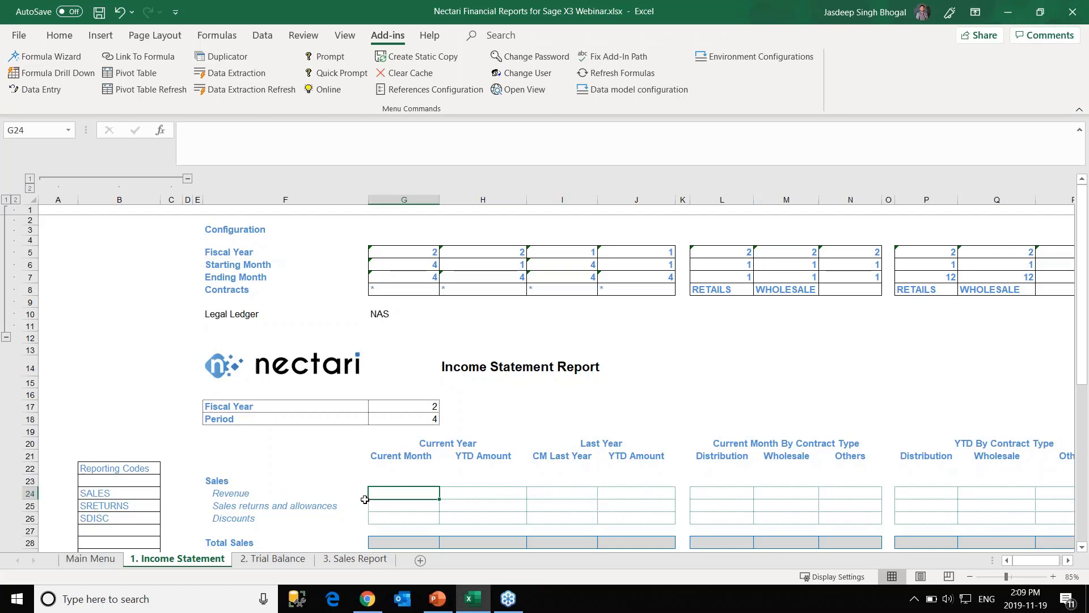
In the Formula Wizard, choose GL Detail Transactions, field Ledger Posting, operation Sum.
{"action": "left_click", "coordinate": [77, 56]}
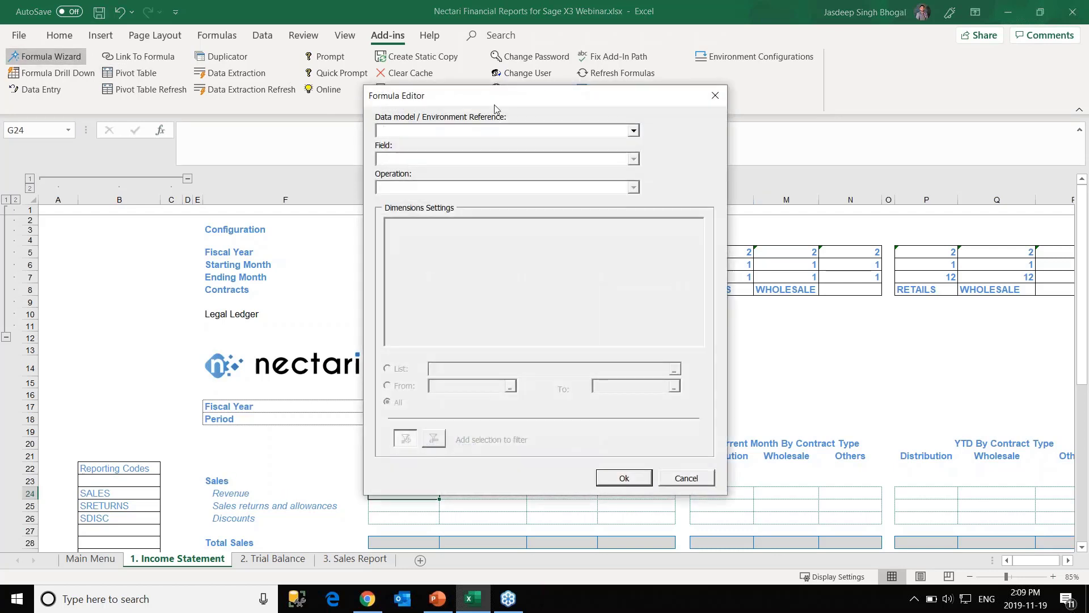
{"action": "left_click", "coordinate": [518, 131]}
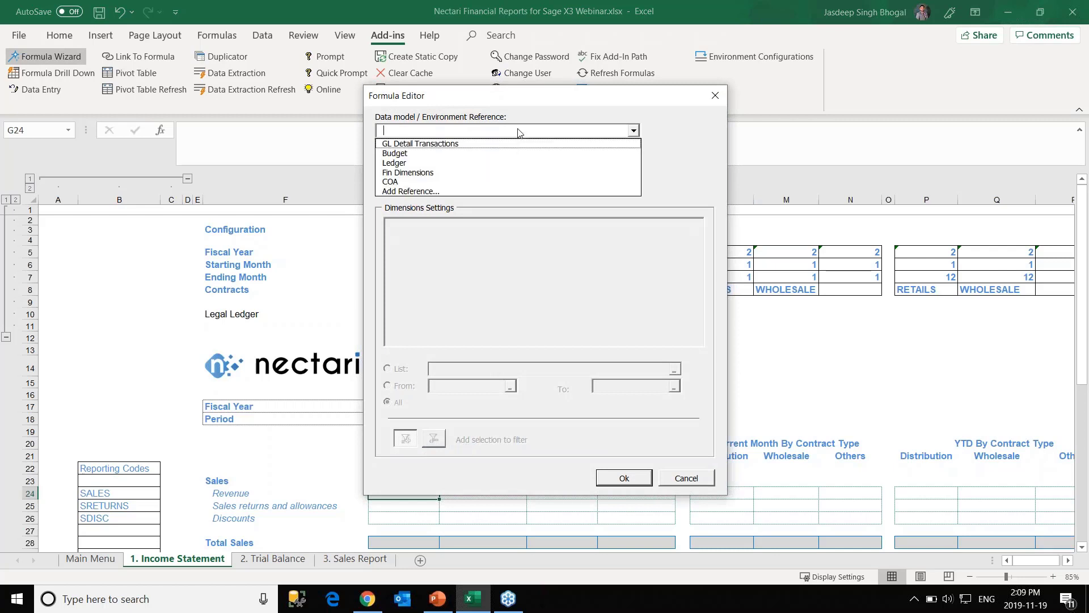
{"action": "left_click", "coordinate": [467, 145]}
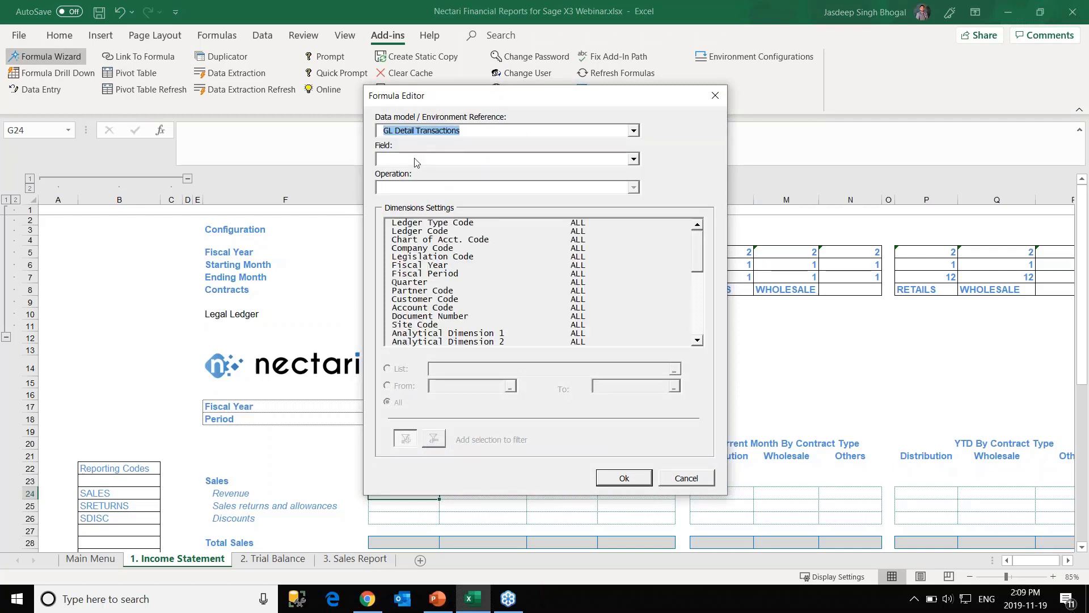
{"action": "left_click", "coordinate": [633, 159]}
{"action": "left_click_drag", "start_coordinate": [634, 255], "coordinate": [624, 391]}
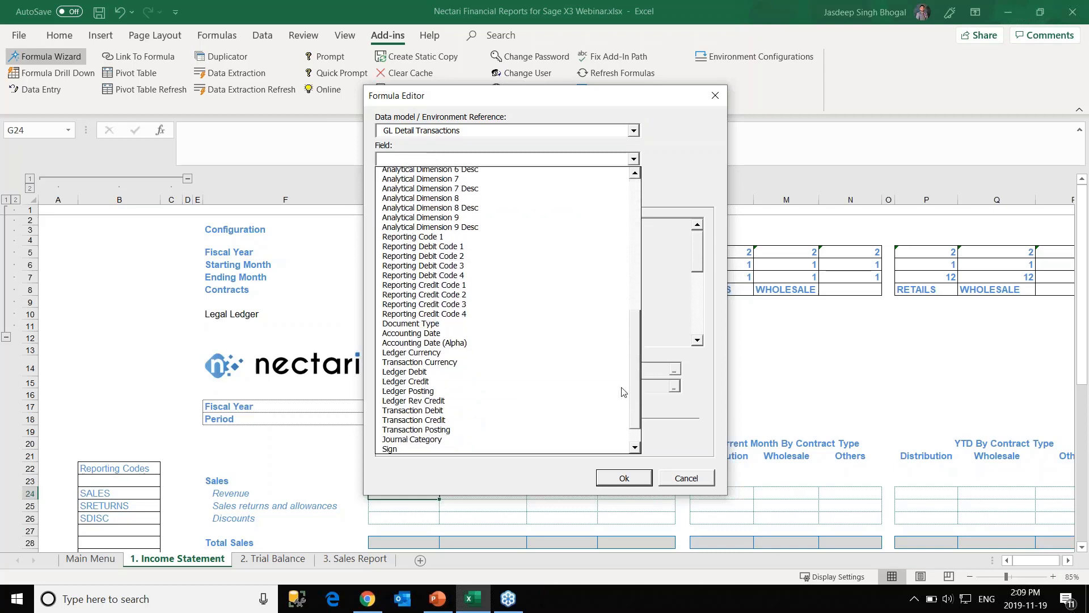
{"action": "left_click", "coordinate": [513, 393]}
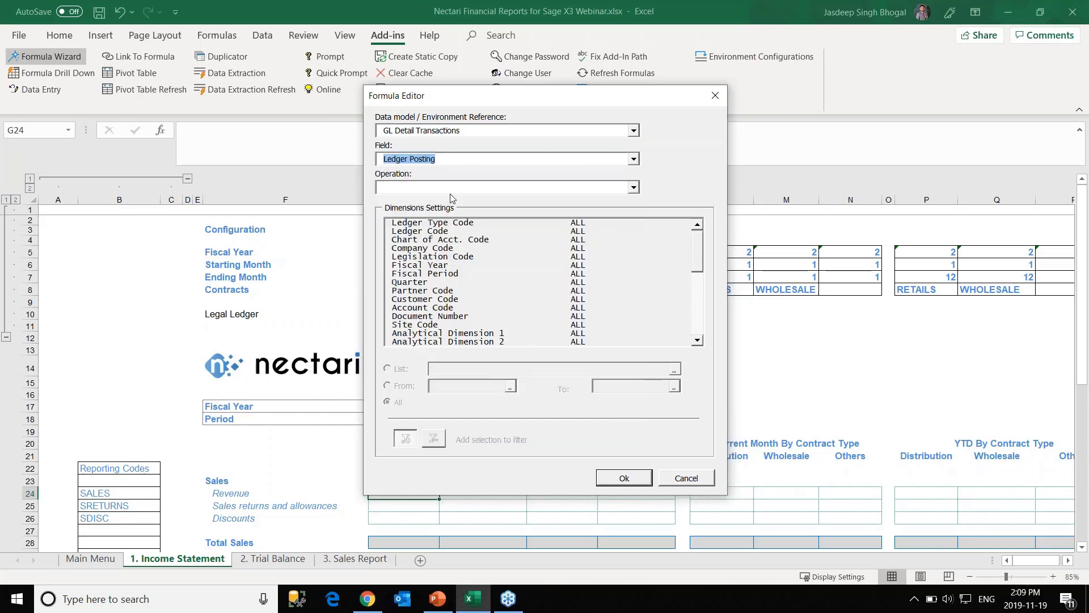
{"action": "left_click", "coordinate": [450, 193]}
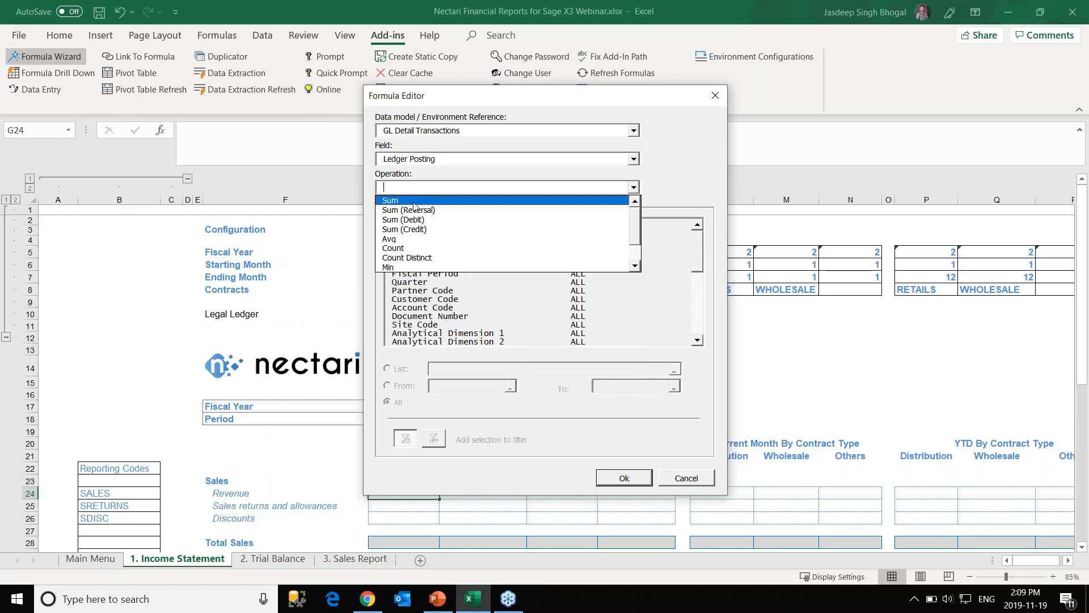
{"action": "left_click", "coordinate": [407, 201]}
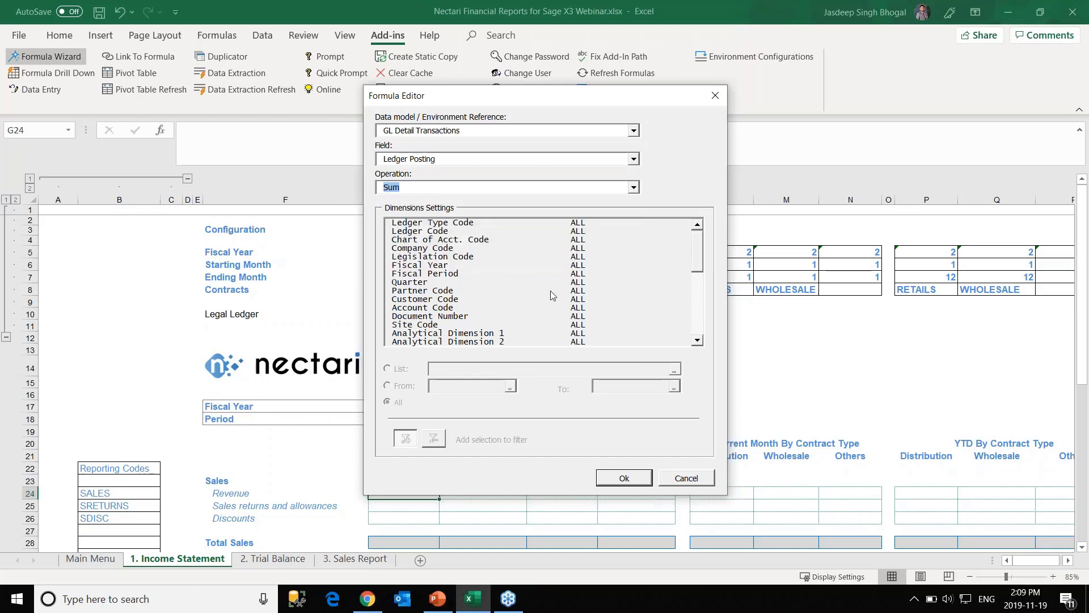
Filter Fiscal Year by list value G5 and Fiscal Period by range G6 to G7.
{"action": "left_click", "coordinate": [697, 260]}
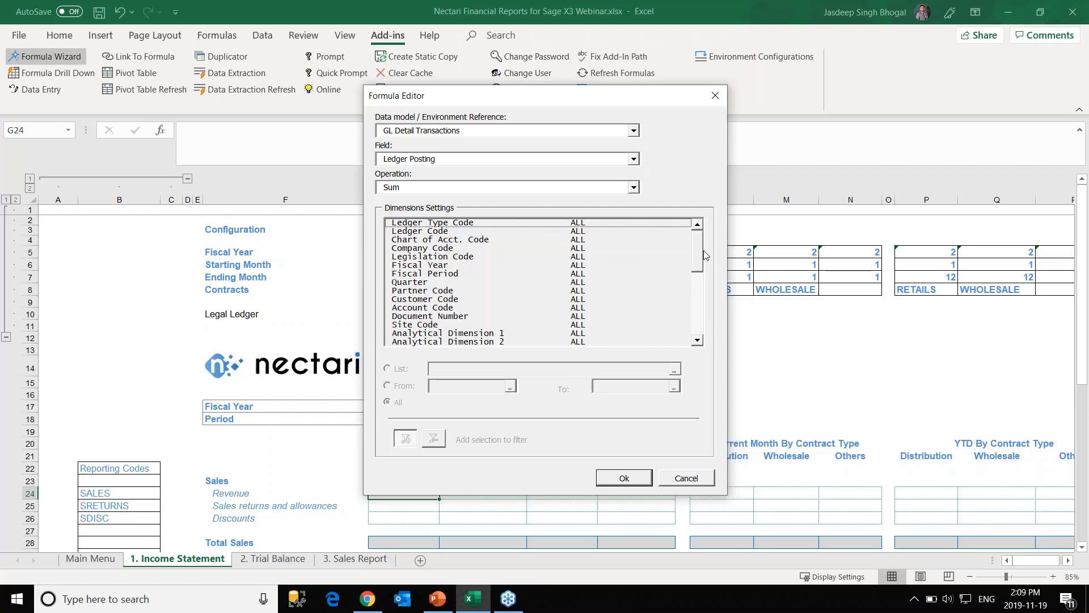
{"action": "left_click_drag", "start_coordinate": [700, 252], "coordinate": [702, 250]}
{"action": "left_click", "coordinate": [417, 267]}
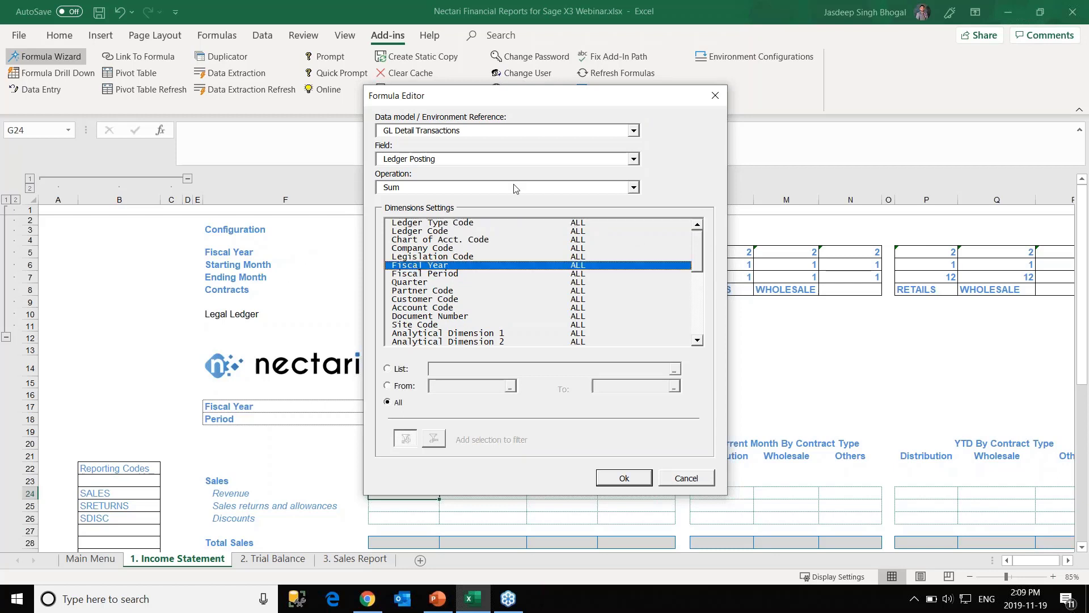
{"action": "left_click_drag", "start_coordinate": [516, 104], "coordinate": [719, 100]}
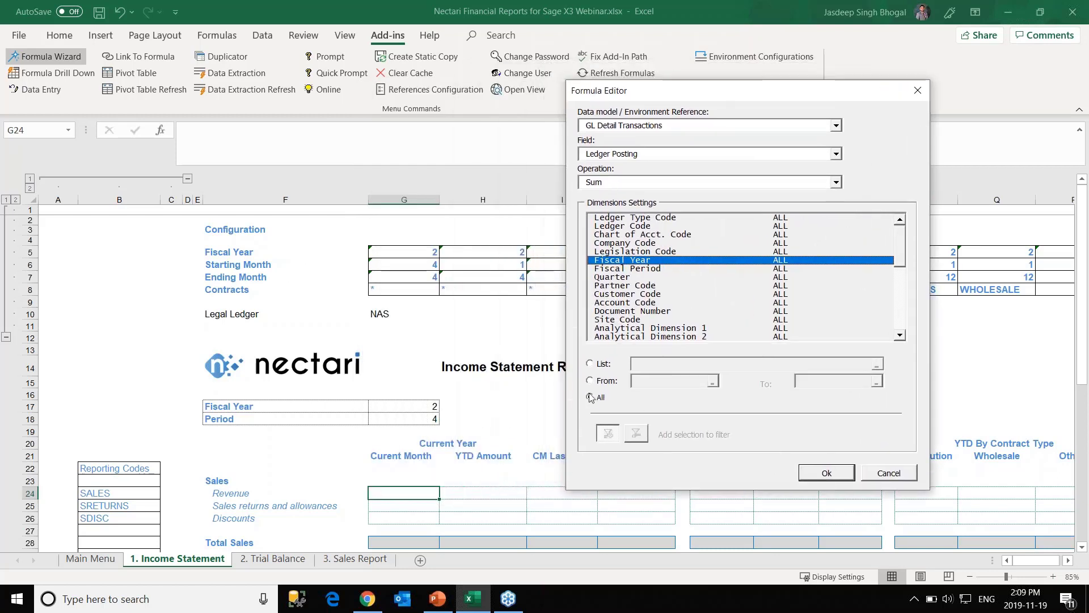
{"action": "left_click", "coordinate": [602, 363]}
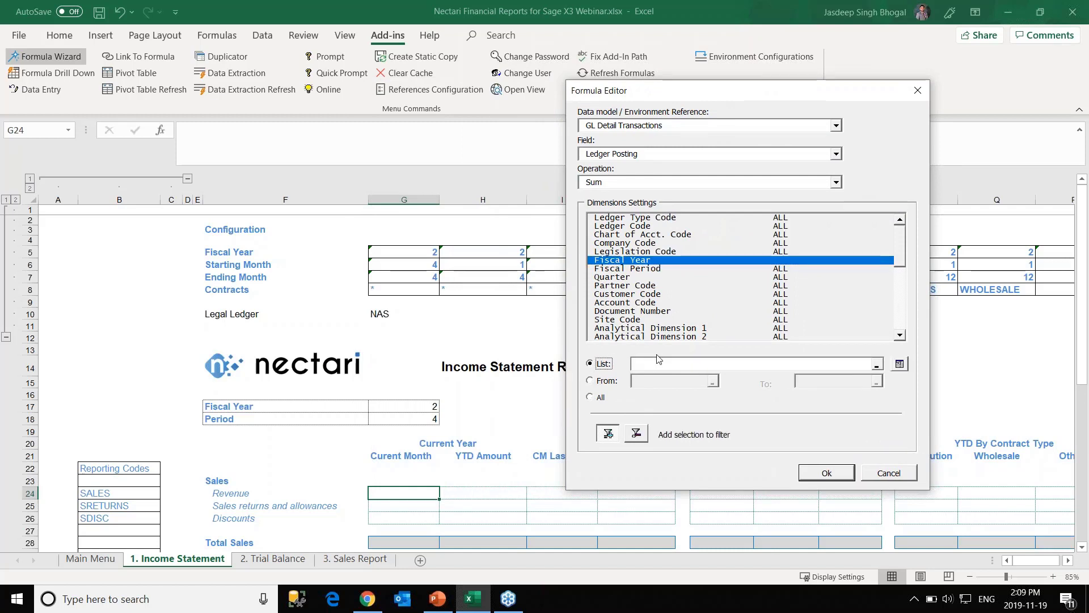
{"action": "left_click", "coordinate": [414, 255]}
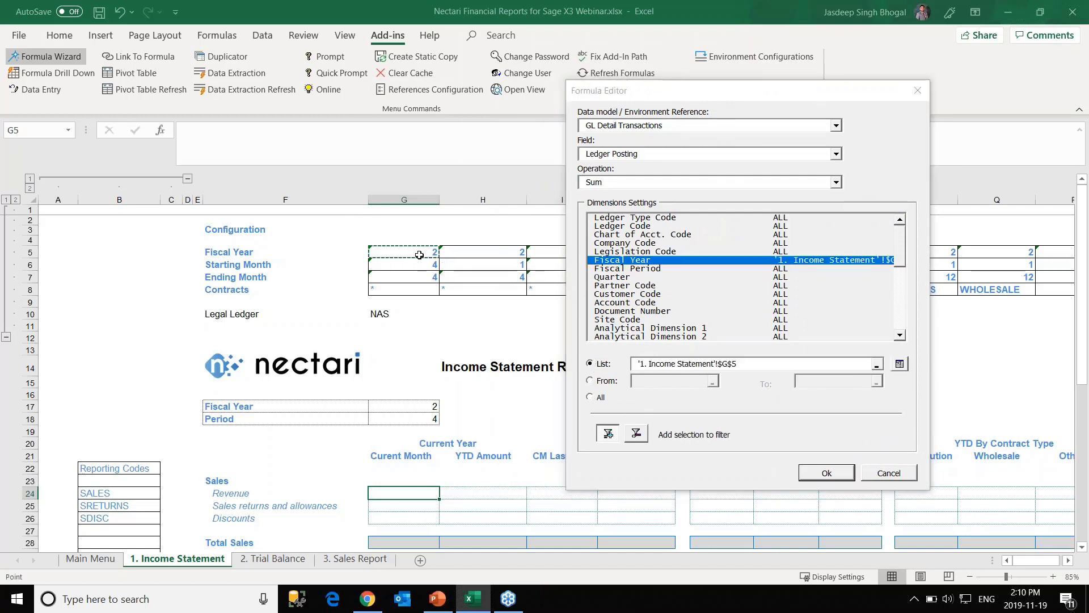
{"action": "left_click", "coordinate": [597, 269]}
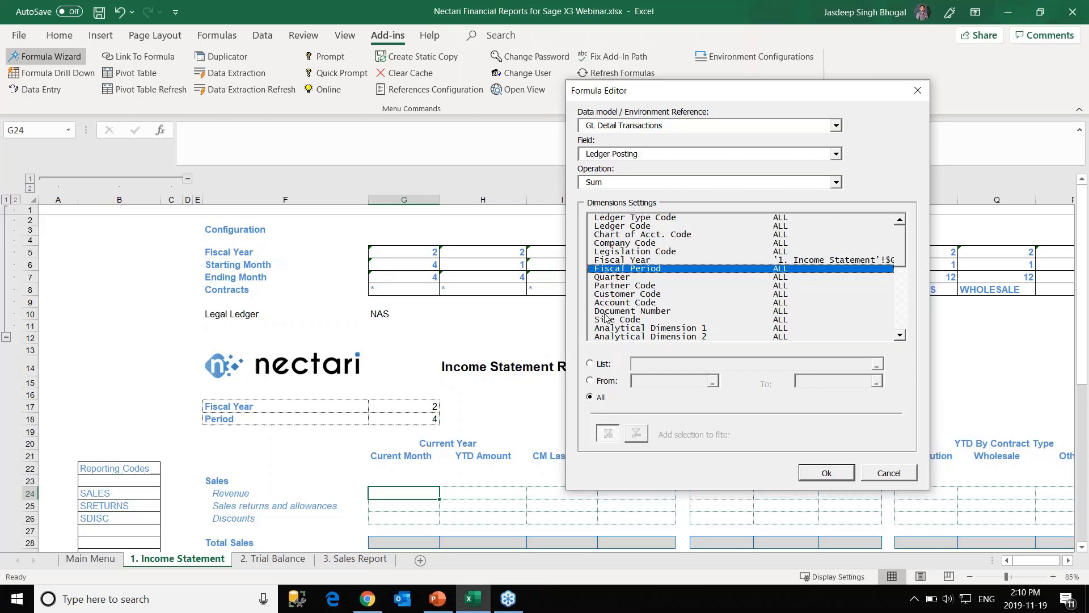
{"action": "left_click", "coordinate": [592, 381]}
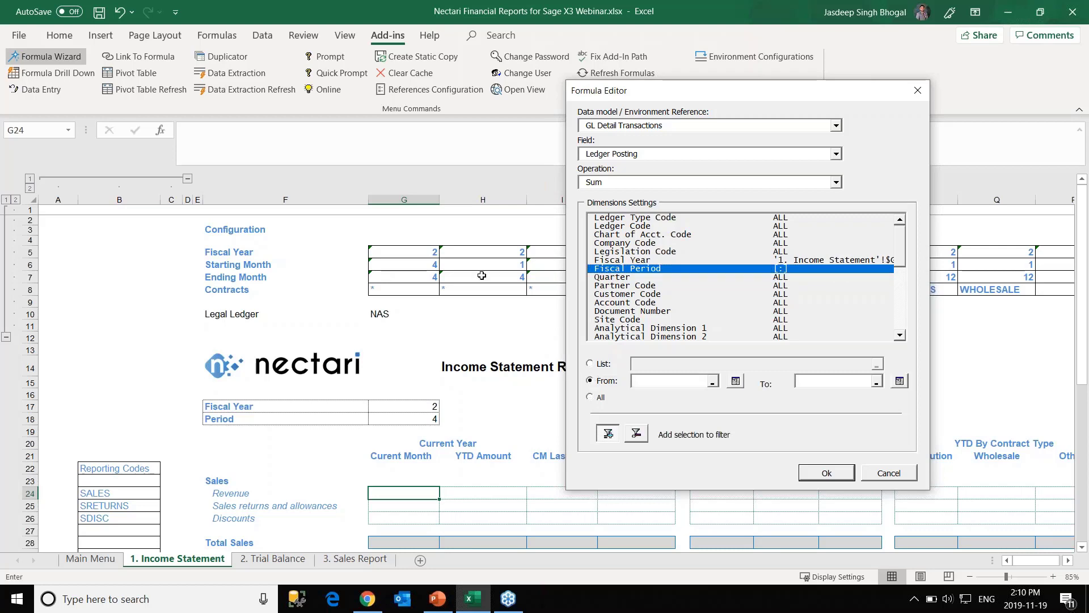
{"action": "left_click", "coordinate": [432, 264]}
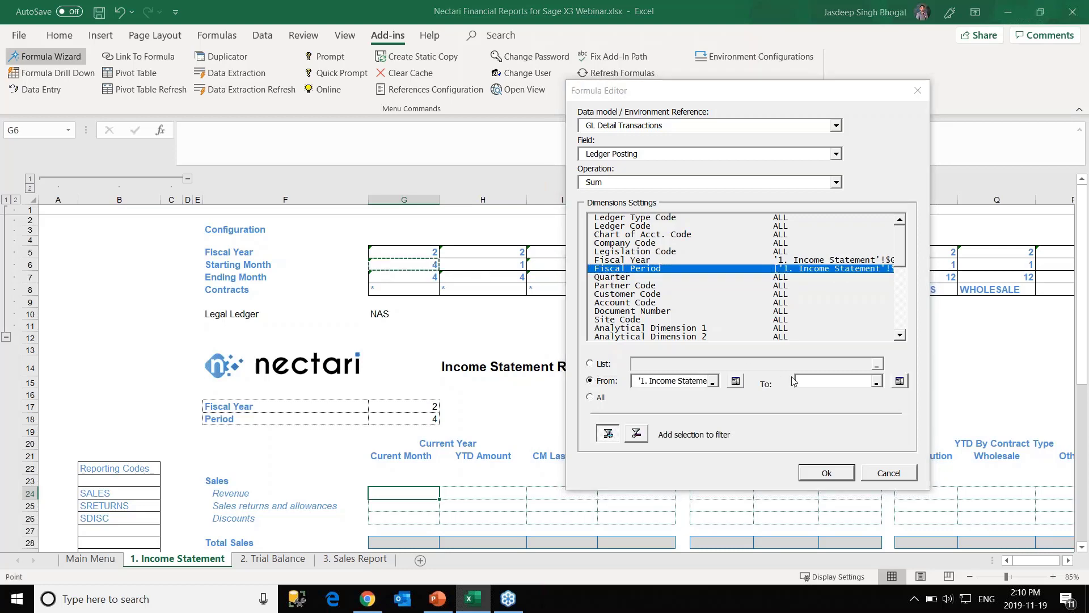
{"action": "left_click", "coordinate": [431, 277]}
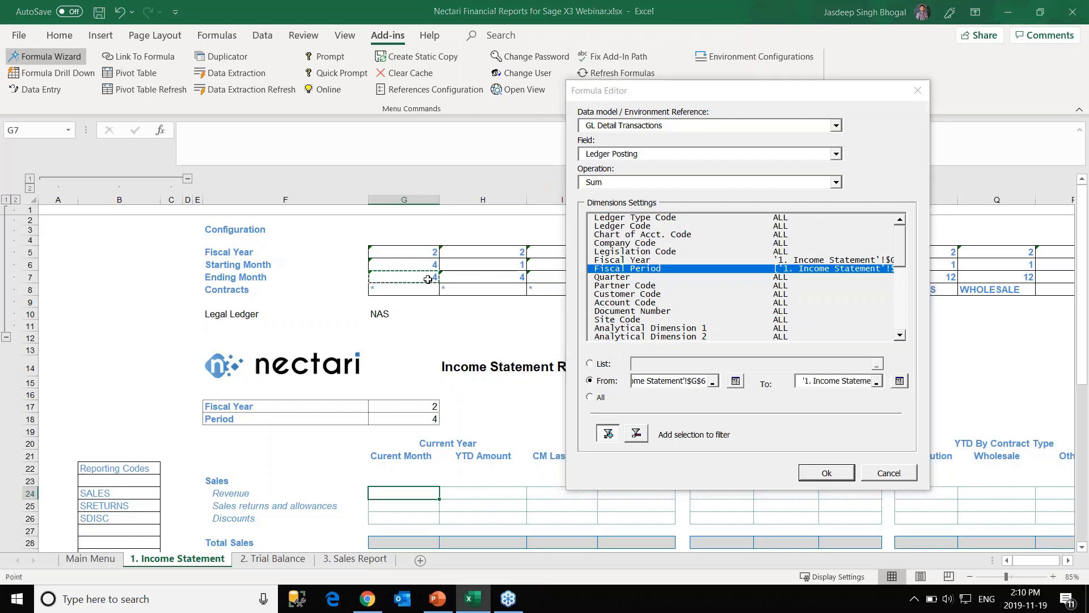
Make the column parts of the G5 and G6 filter references relative.
{"action": "left_click", "coordinate": [614, 261]}
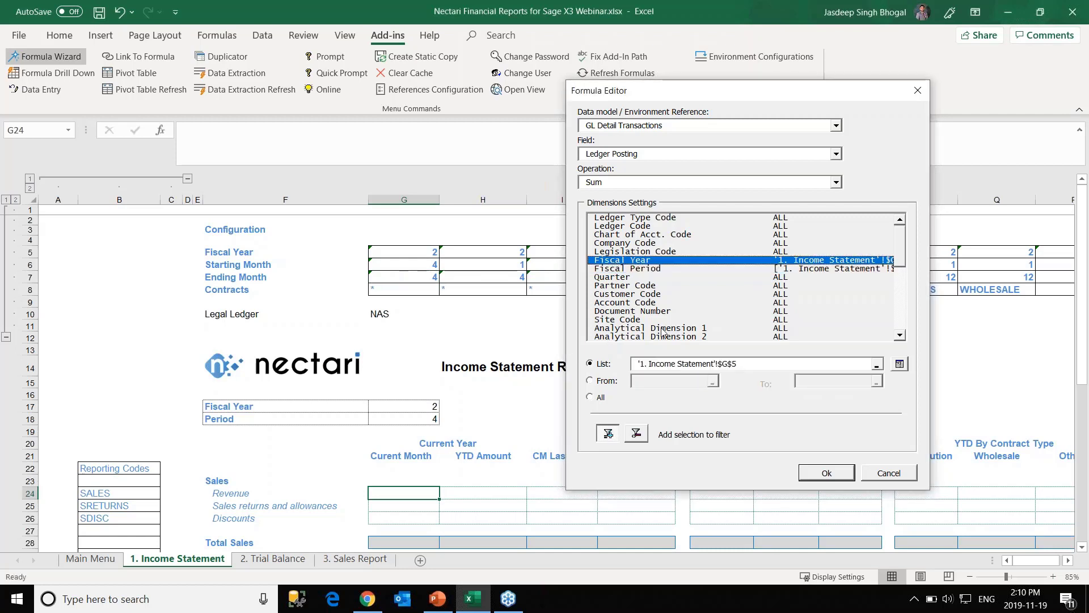
{"action": "left_click", "coordinate": [722, 363]}
{"action": "key", "text": "BackSpace"}
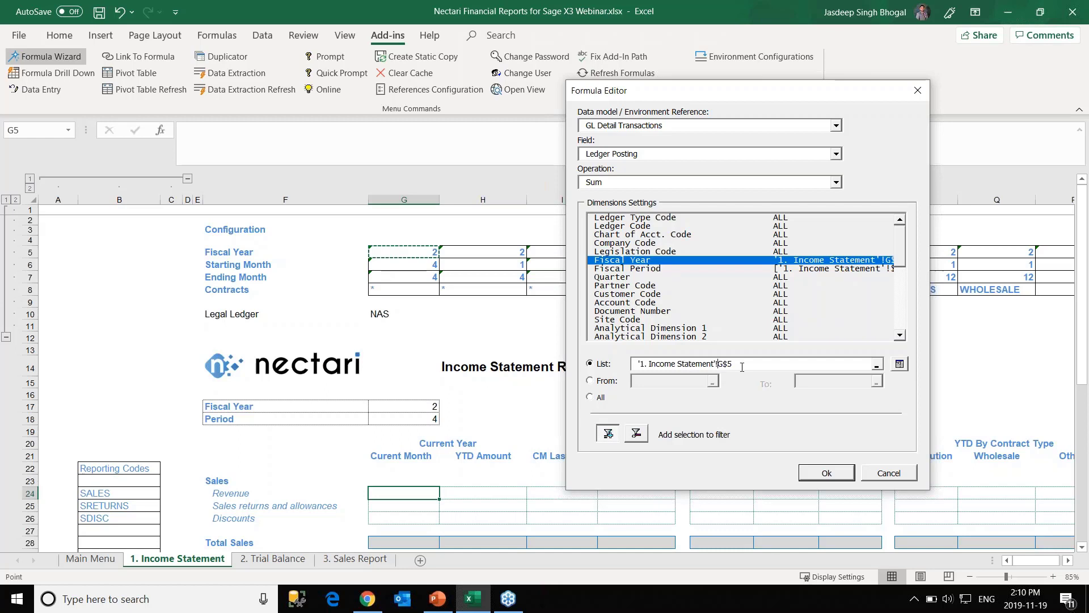
{"action": "left_click", "coordinate": [639, 269]}
{"action": "left_click", "coordinate": [684, 381]}
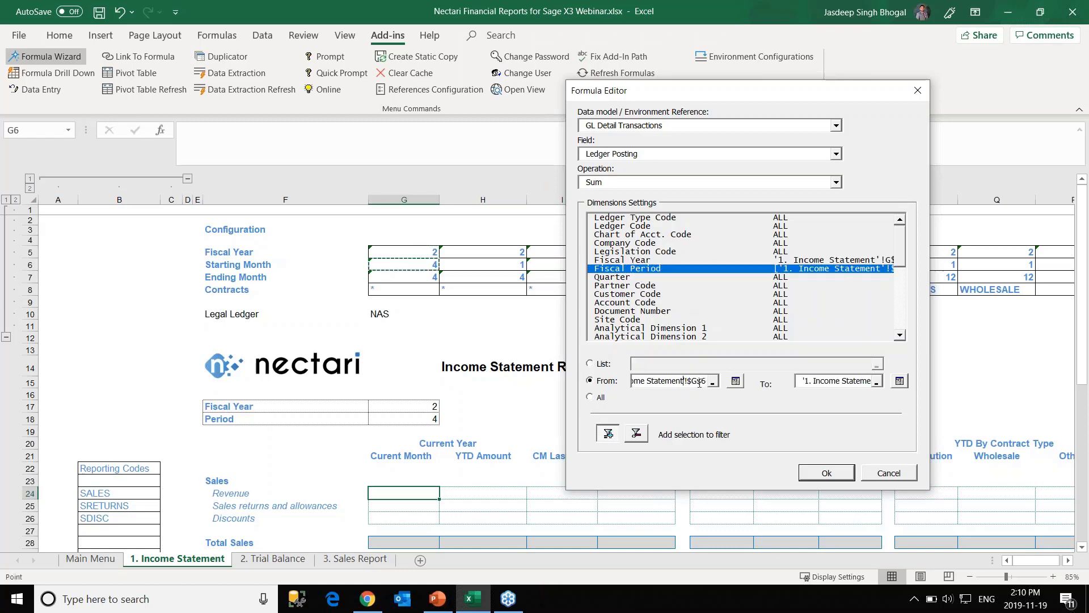
{"action": "left_click", "coordinate": [697, 383]}
{"action": "key", "text": "BackSpace"}
{"action": "left_click", "coordinate": [851, 380]}
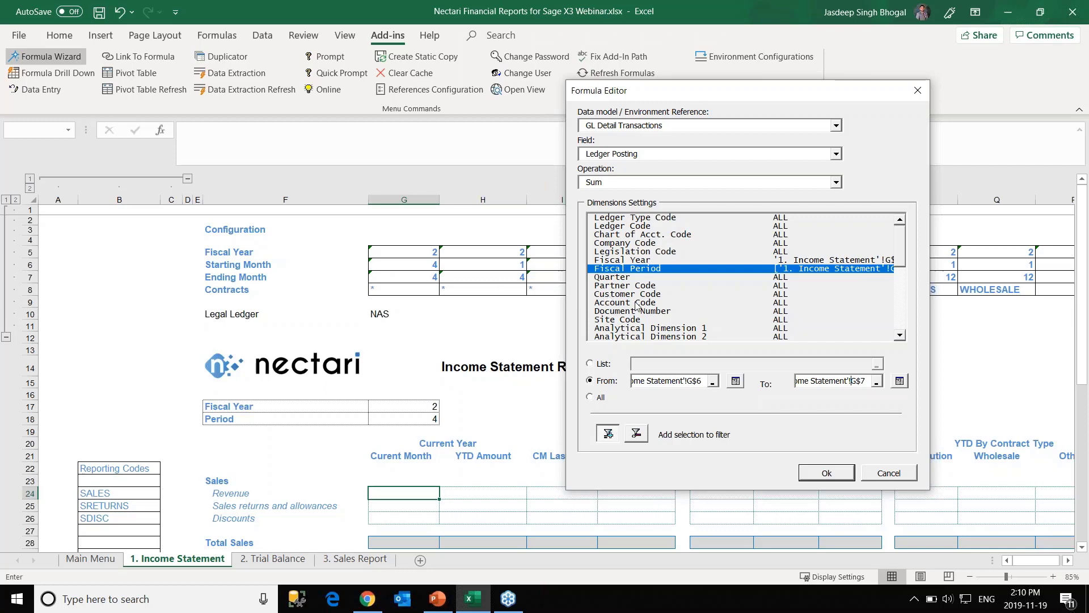
Filter Analytical Dimension 2 by contract cell G8 with a relative column reference.
{"action": "left_click", "coordinate": [652, 337]}
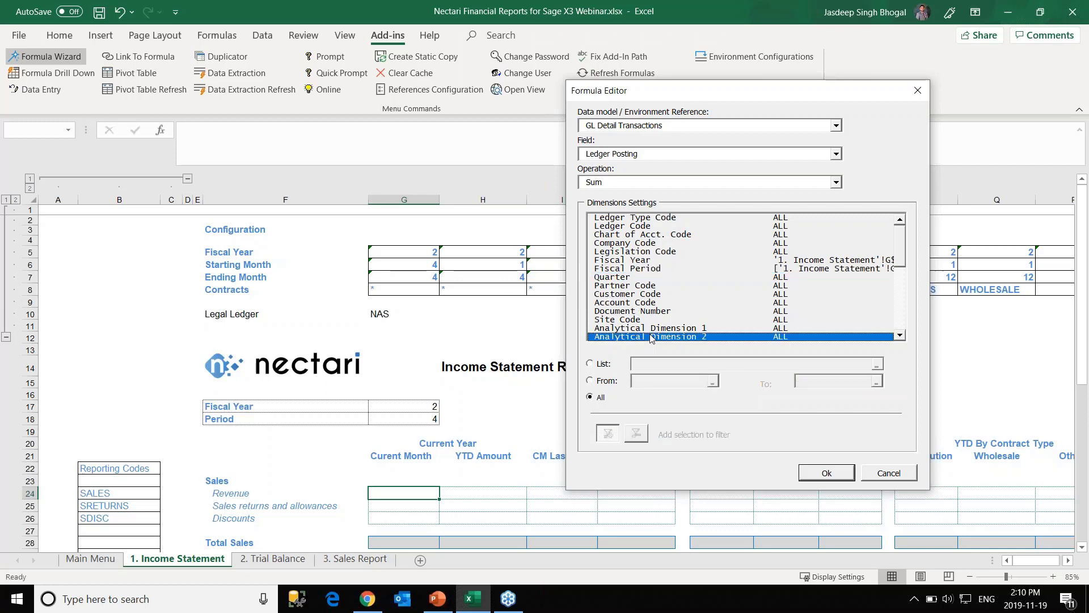
{"action": "left_click", "coordinate": [603, 364]}
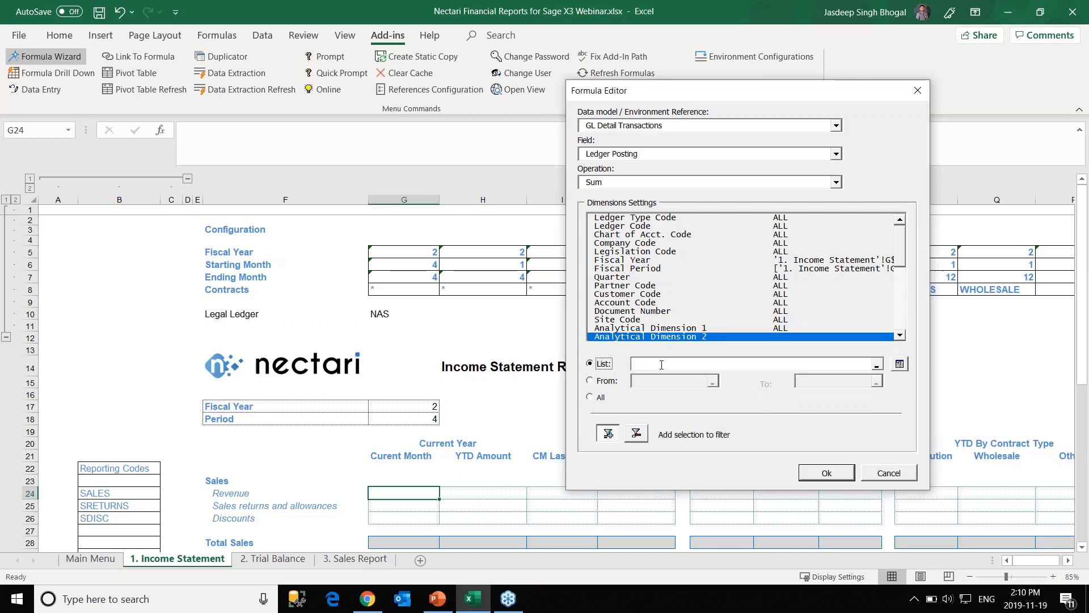
{"action": "left_click", "coordinate": [635, 366]}
{"action": "left_click", "coordinate": [428, 293]}
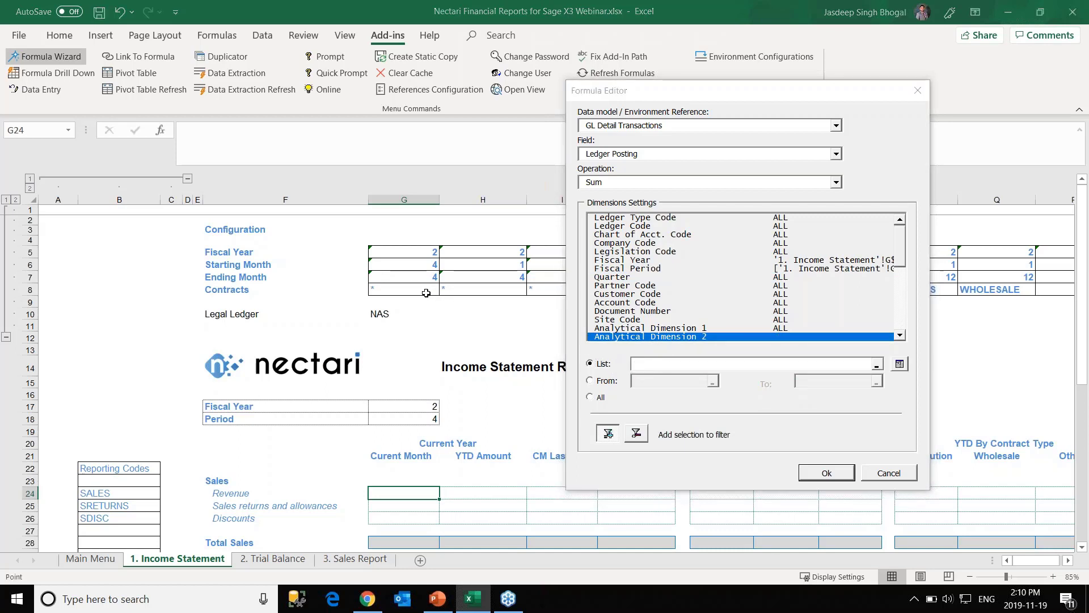
{"action": "left_click", "coordinate": [723, 364]}
{"action": "key", "text": "BackSpace"}
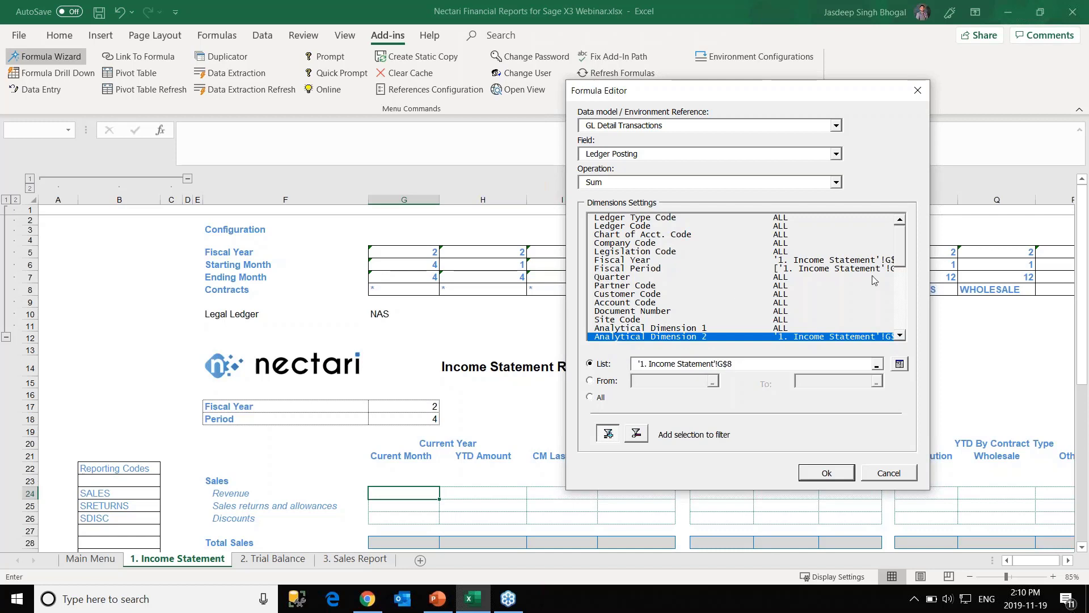
{"action": "left_click_drag", "start_coordinate": [898, 258], "coordinate": [901, 296]}
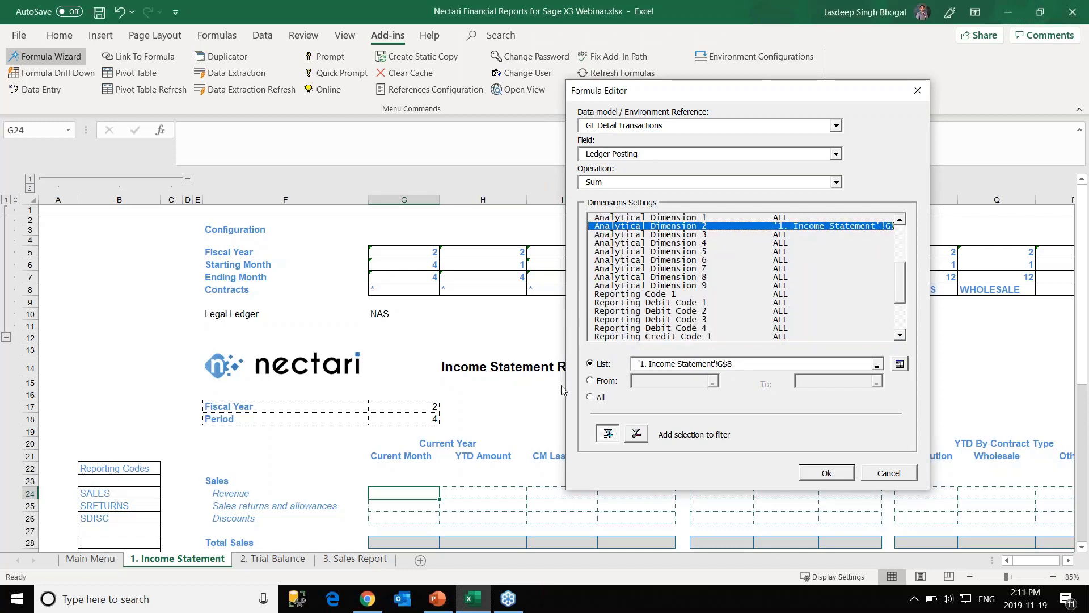
Filter Reporting Code 1 by the SALES code cell as '$B24' so the row shifts when copied.
{"action": "left_click", "coordinate": [638, 295]}
{"action": "left_click", "coordinate": [608, 365]}
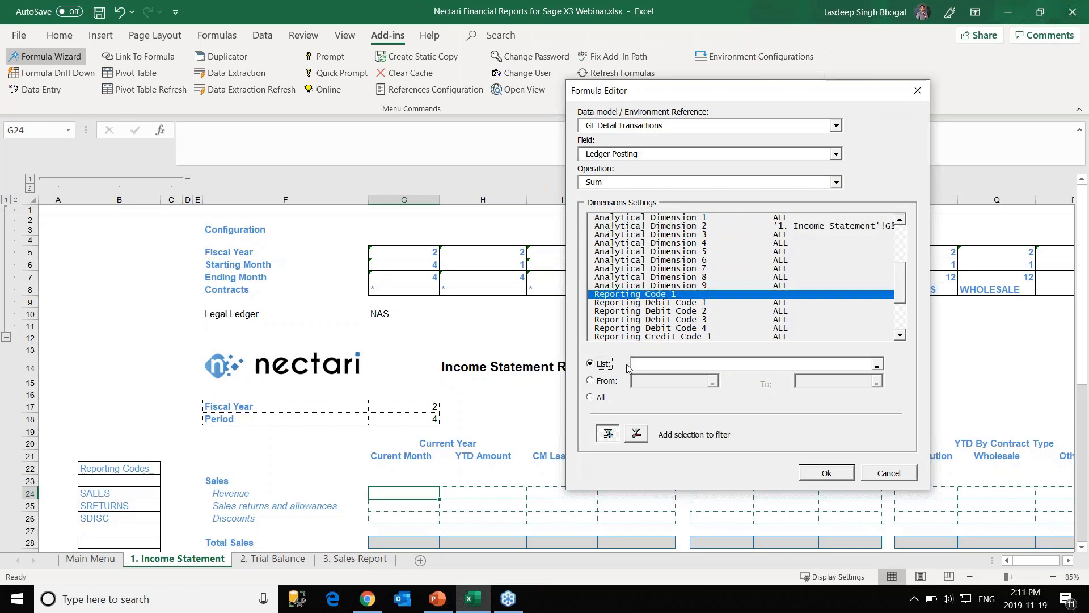
{"action": "left_click", "coordinate": [124, 497]}
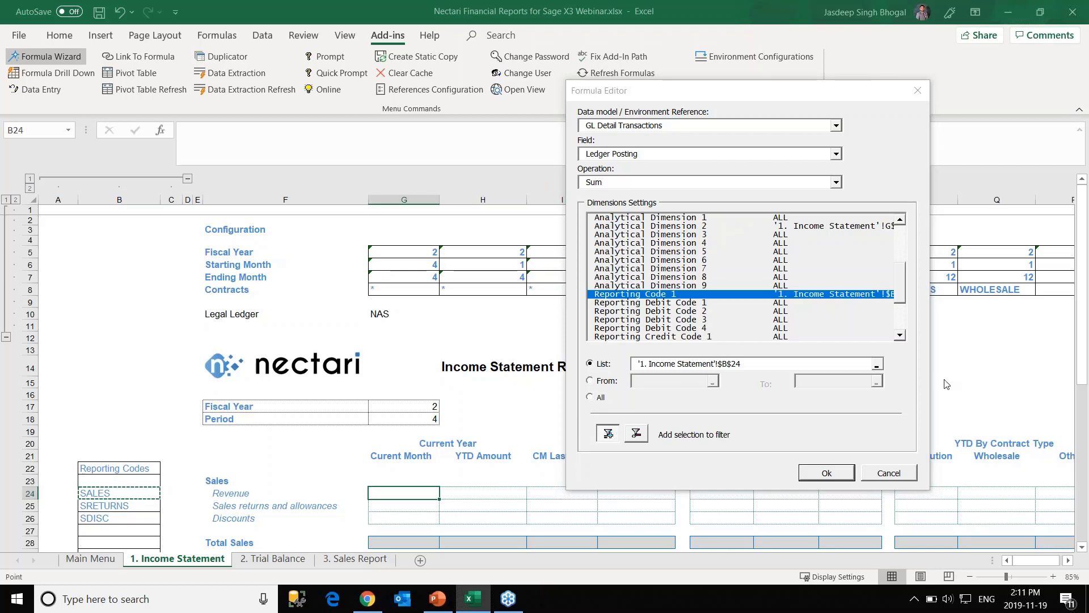
{"action": "left_click", "coordinate": [733, 365]}
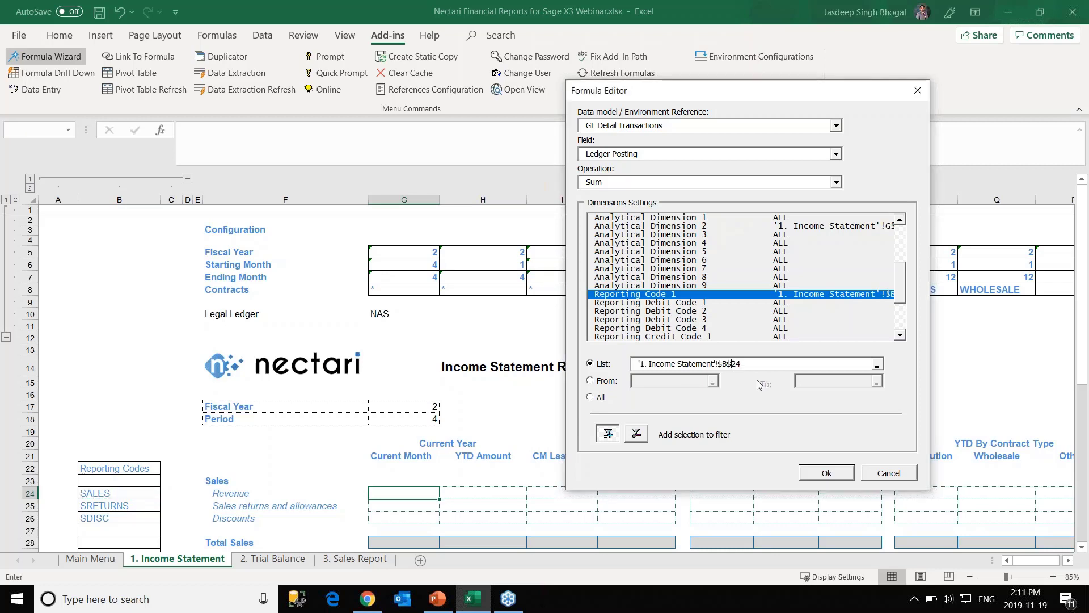
{"action": "key", "text": "BackSpace"}
{"action": "left_click_drag", "start_coordinate": [898, 277], "coordinate": [886, 236]}
Filter Ledger Code by the NAS ledger in $G$10 and insert the formula into G24.
{"action": "left_click", "coordinate": [639, 234]}
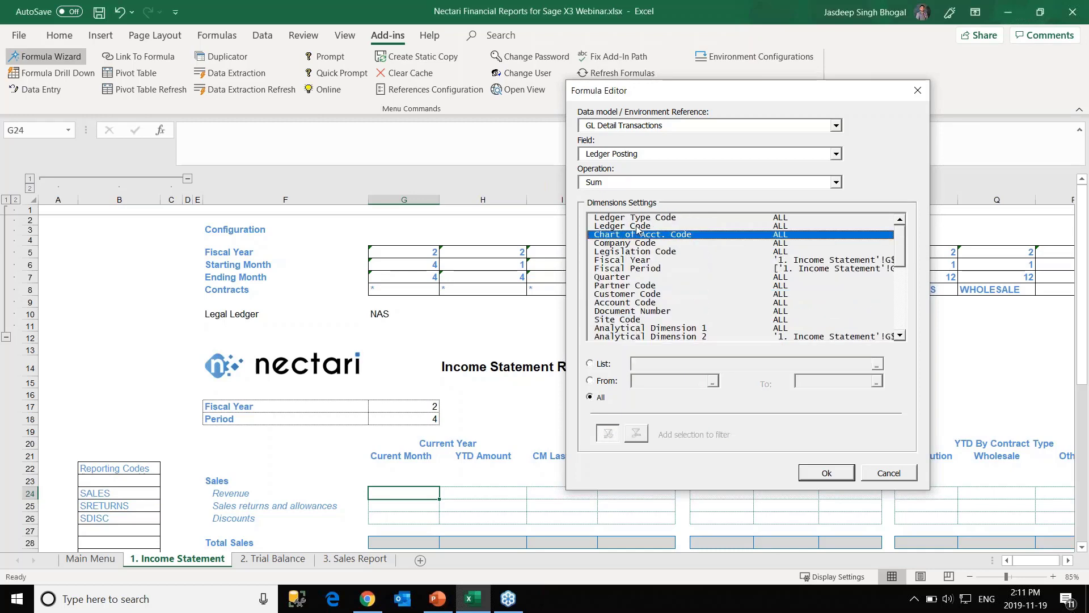
{"action": "left_click", "coordinate": [637, 226]}
{"action": "left_click", "coordinate": [591, 364]}
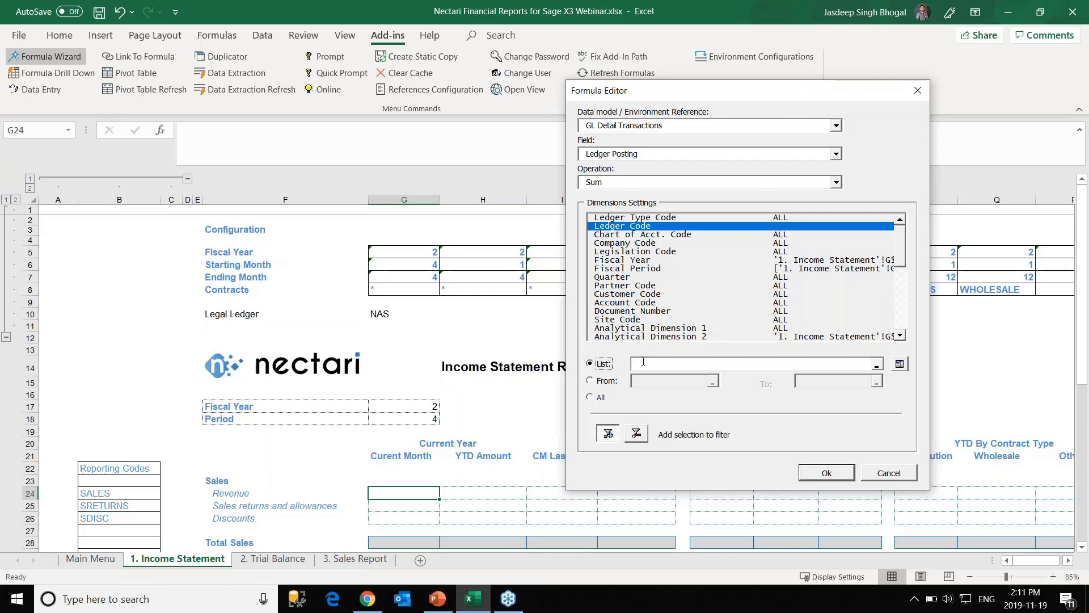
{"action": "left_click", "coordinate": [644, 362]}
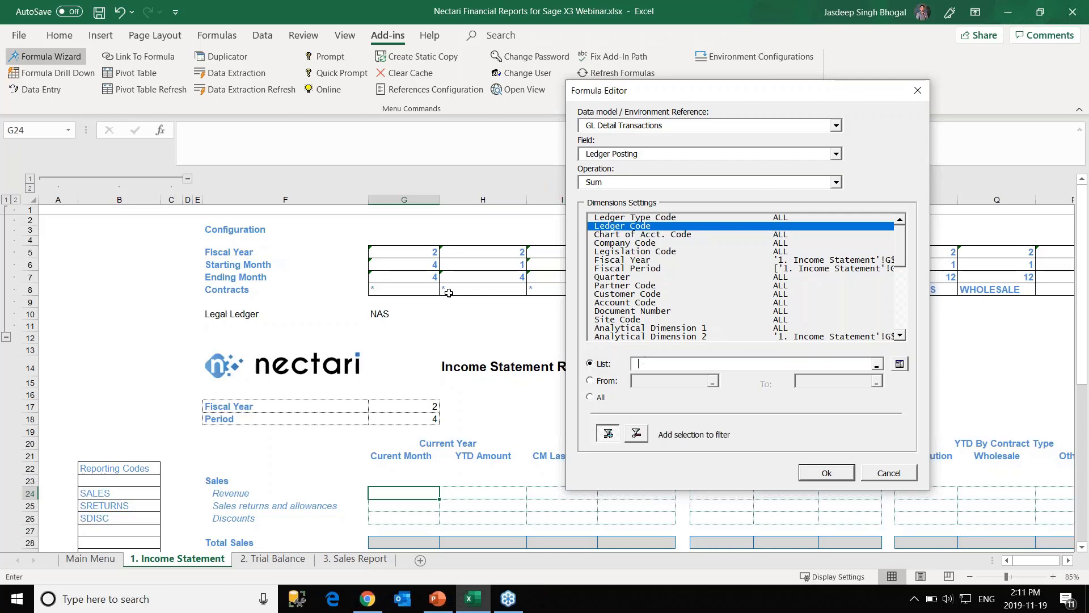
{"action": "left_click", "coordinate": [379, 313]}
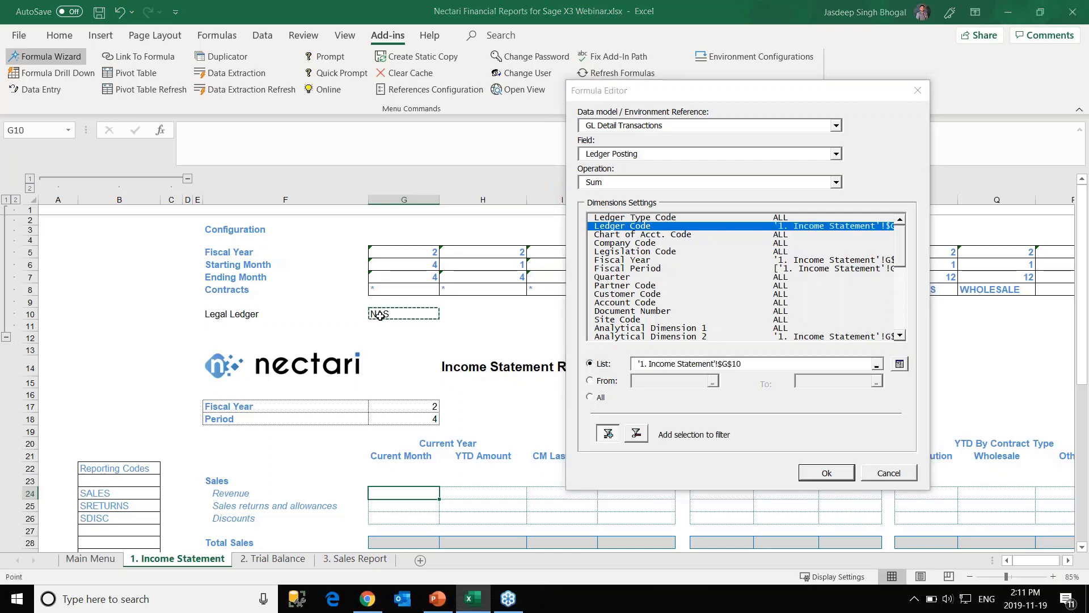
{"action": "left_click", "coordinate": [817, 475]}
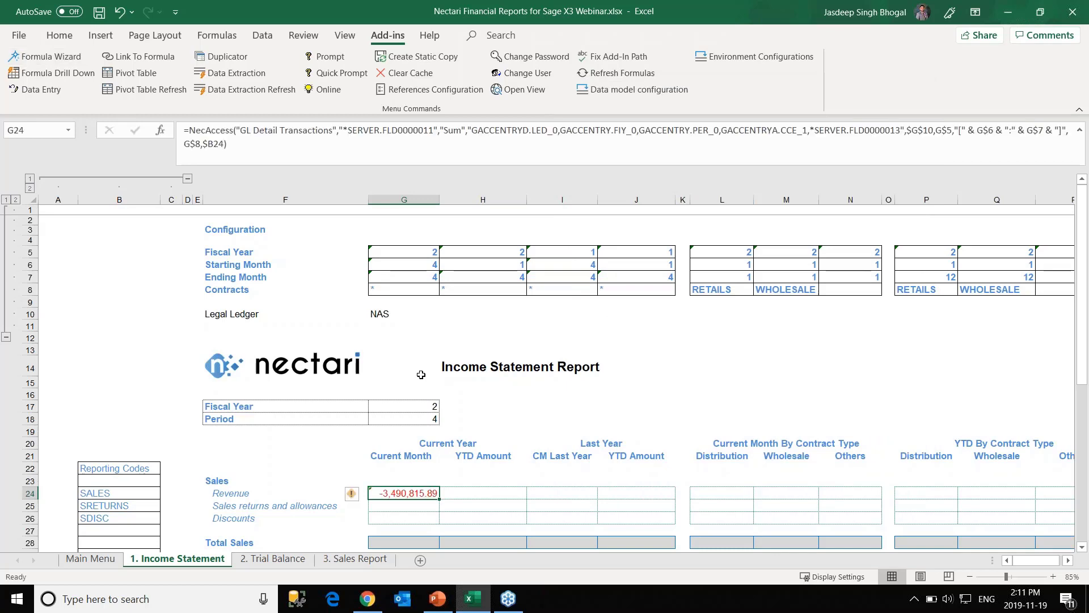
{"action": "scroll", "coordinate": [454, 417], "scroll_direction": "down", "scroll_amount": 3}
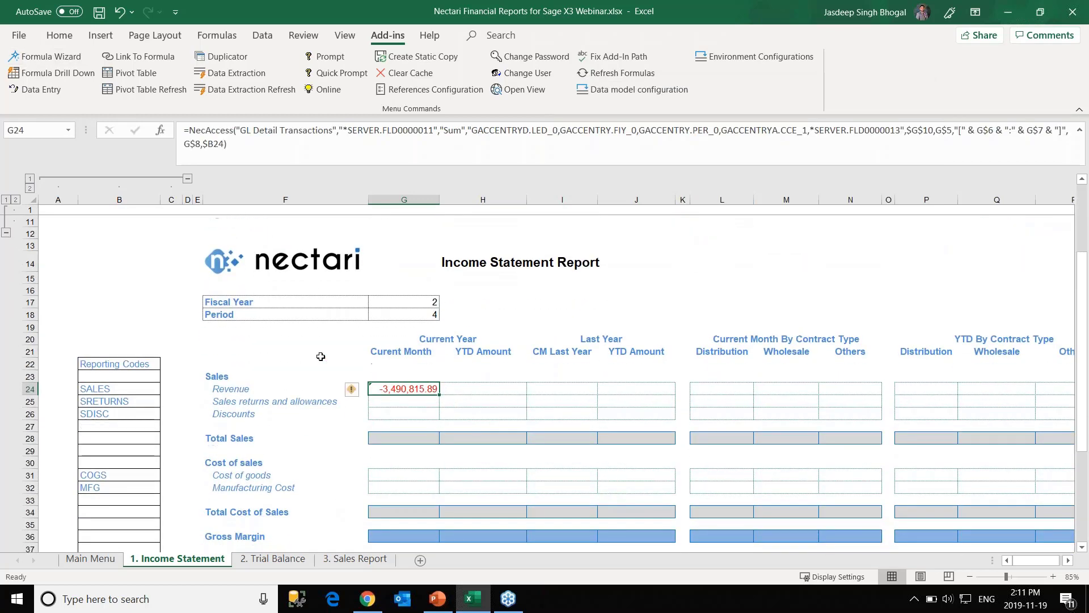
{"action": "scroll", "coordinate": [422, 385], "scroll_direction": "down", "scroll_amount": 2}
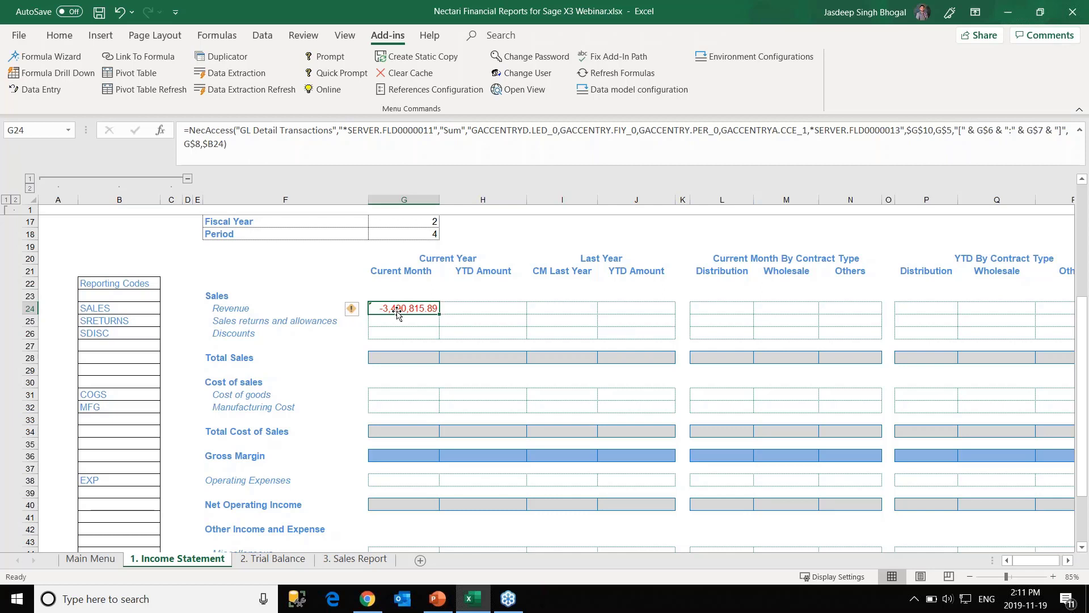
Switch the G24 formula's operation from Sum to Sum (Reversal), making Revenue 3,490,815.89.
{"action": "left_click", "coordinate": [61, 56]}
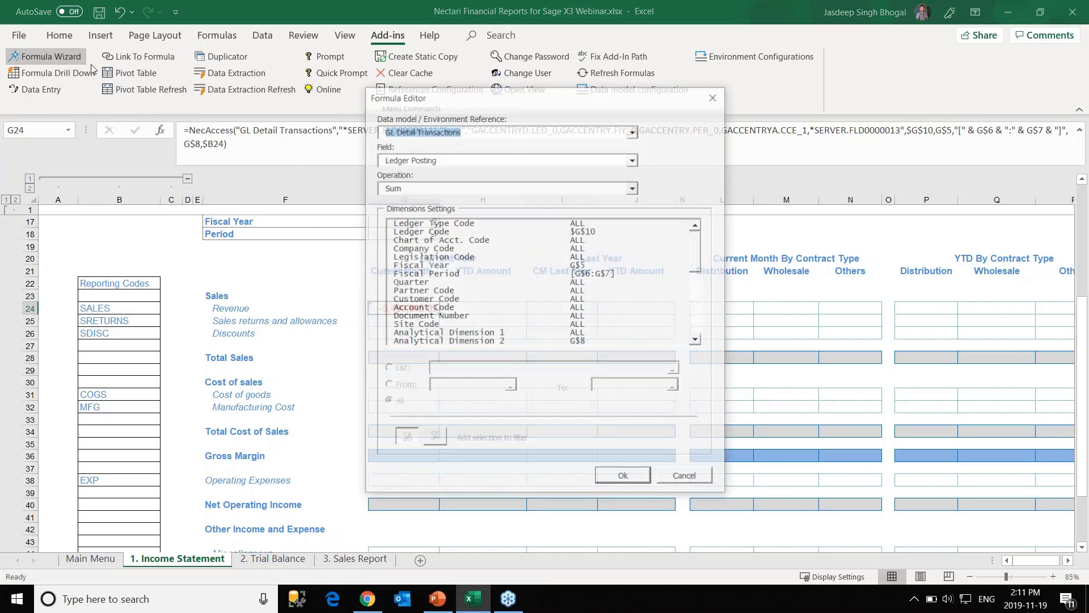
{"action": "left_click", "coordinate": [454, 187]}
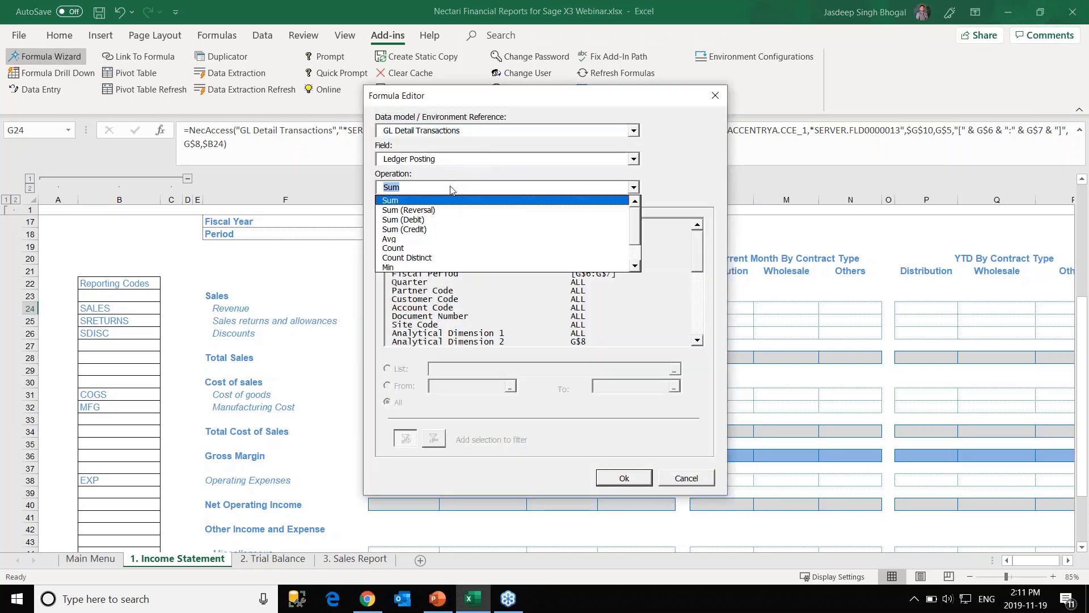
{"action": "left_click", "coordinate": [433, 211]}
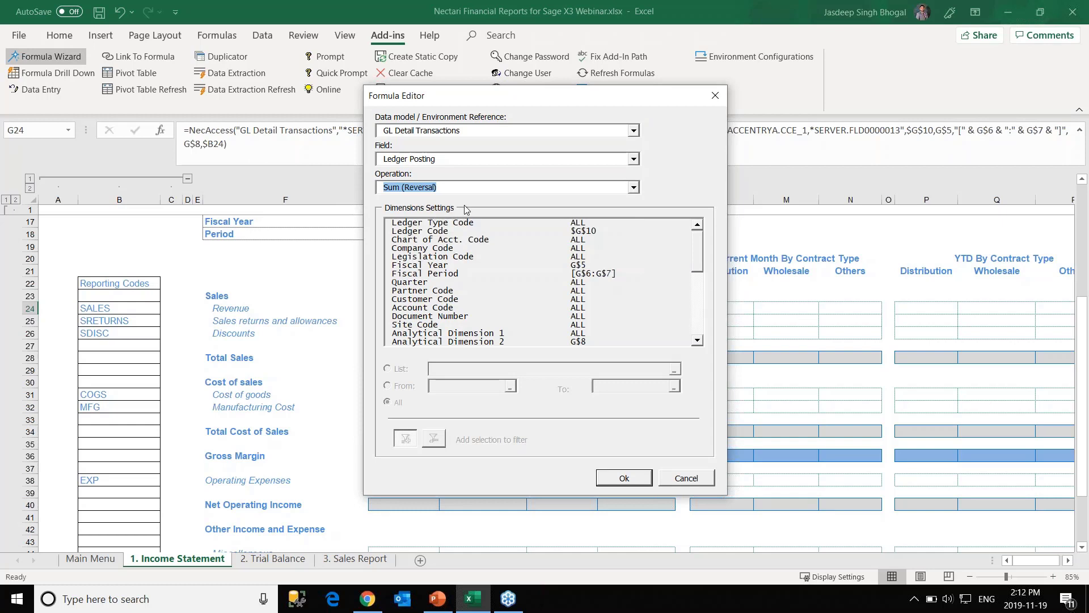
{"action": "key", "text": "Tab"}
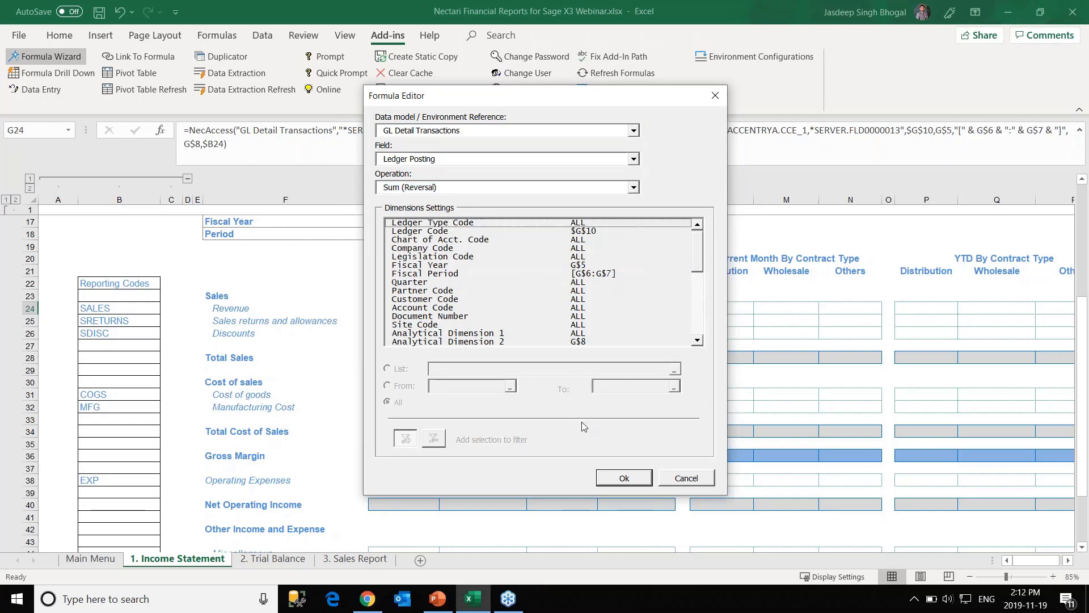
{"action": "left_click", "coordinate": [622, 479]}
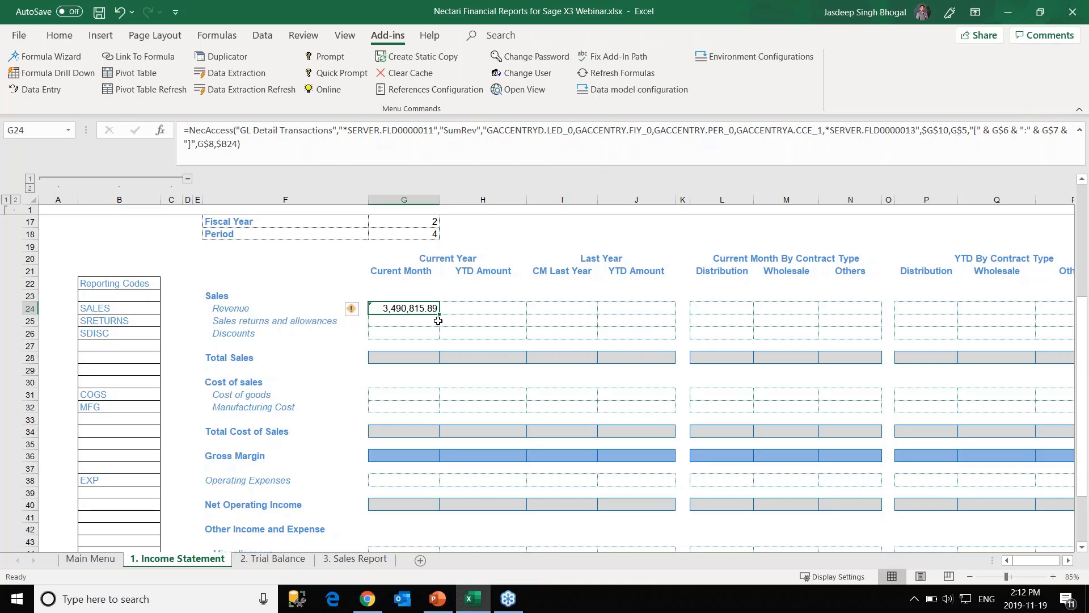
Fill the G24 Revenue formula right to J24, then down to row 26.
{"action": "left_click_drag", "start_coordinate": [442, 313], "coordinate": [650, 313]}
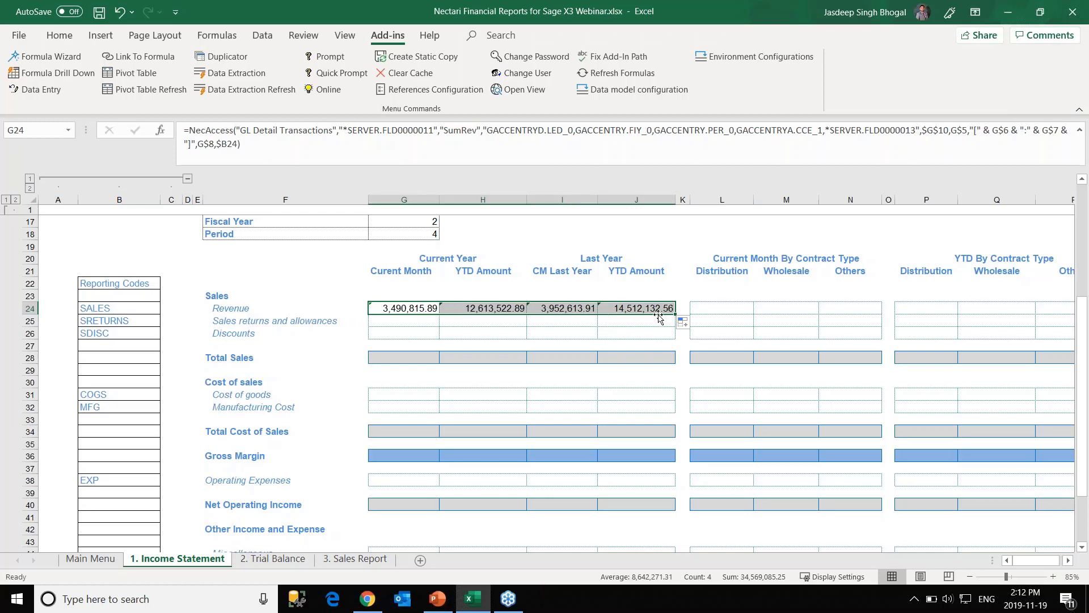
{"action": "left_click_drag", "start_coordinate": [678, 310], "coordinate": [652, 324]}
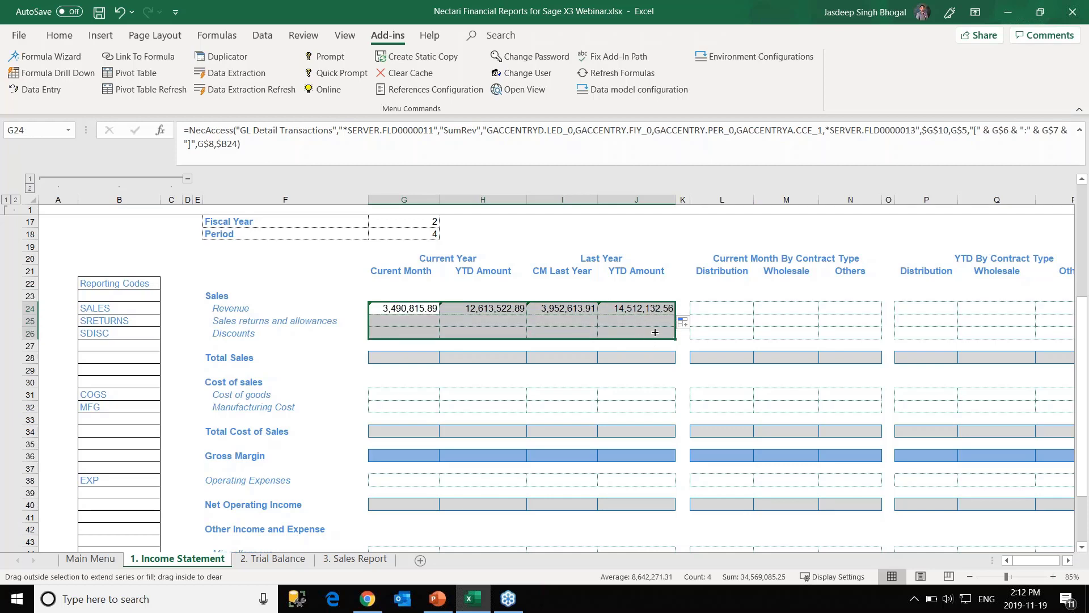
{"action": "left_click_drag", "start_coordinate": [655, 332], "coordinate": [655, 332]}
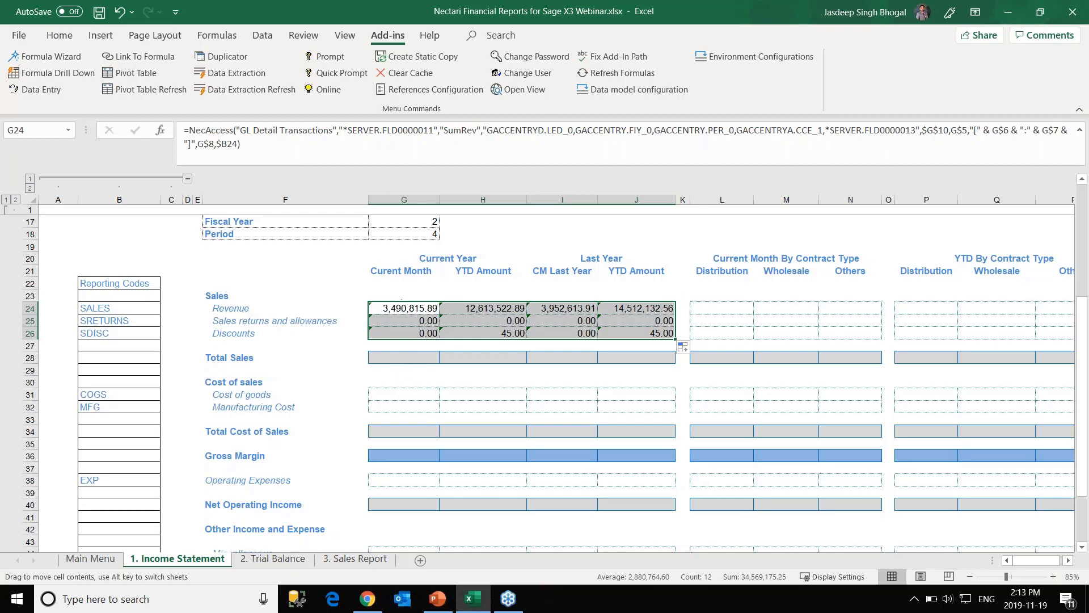
Paste the copied Sales block into L24, then undo that paste.
{"action": "key", "text": "ctrl+c"}
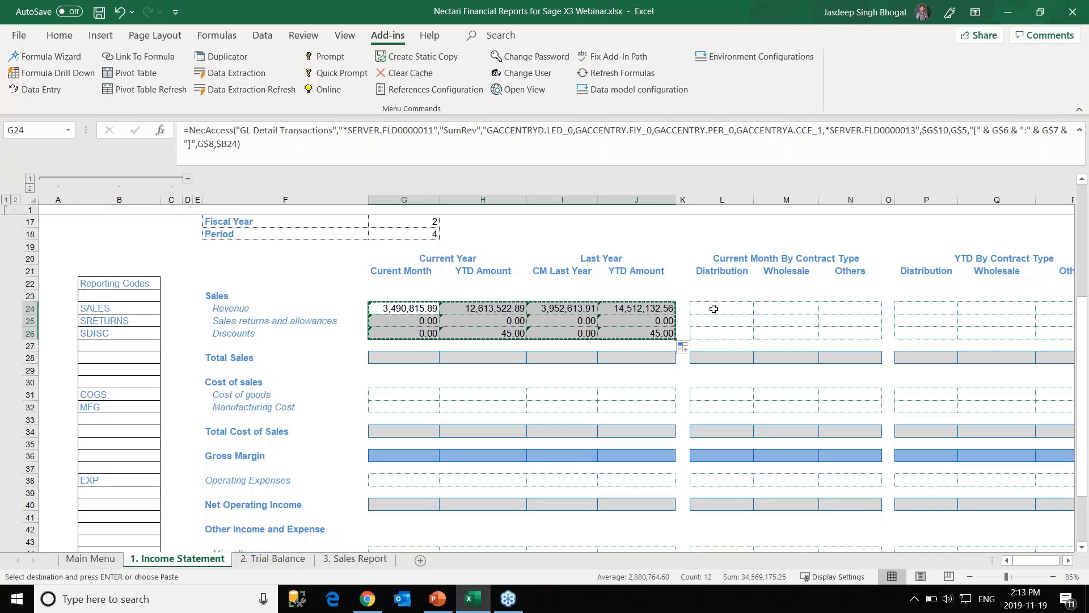
{"action": "left_click", "coordinate": [714, 309]}
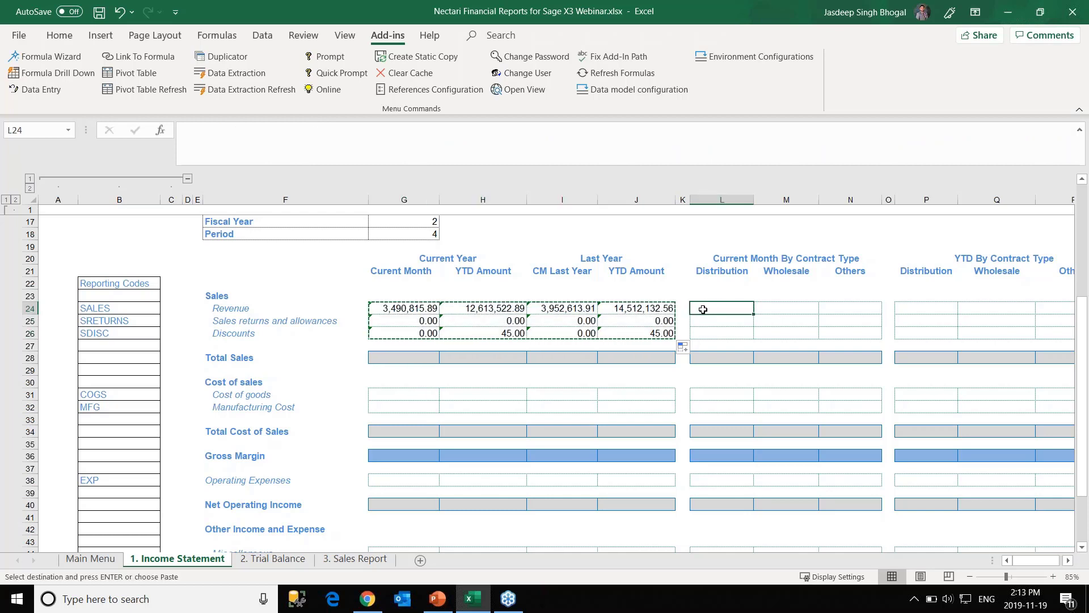
{"action": "key", "text": "ctrl+v"}
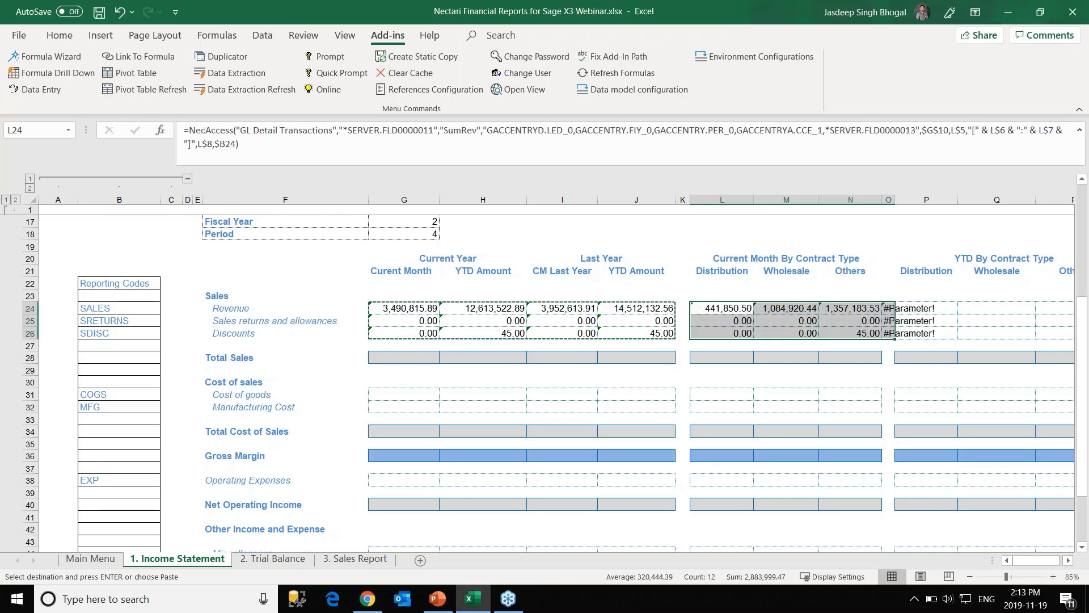
{"action": "key", "text": "ctrl+z"}
{"action": "left_click", "coordinate": [407, 308]}
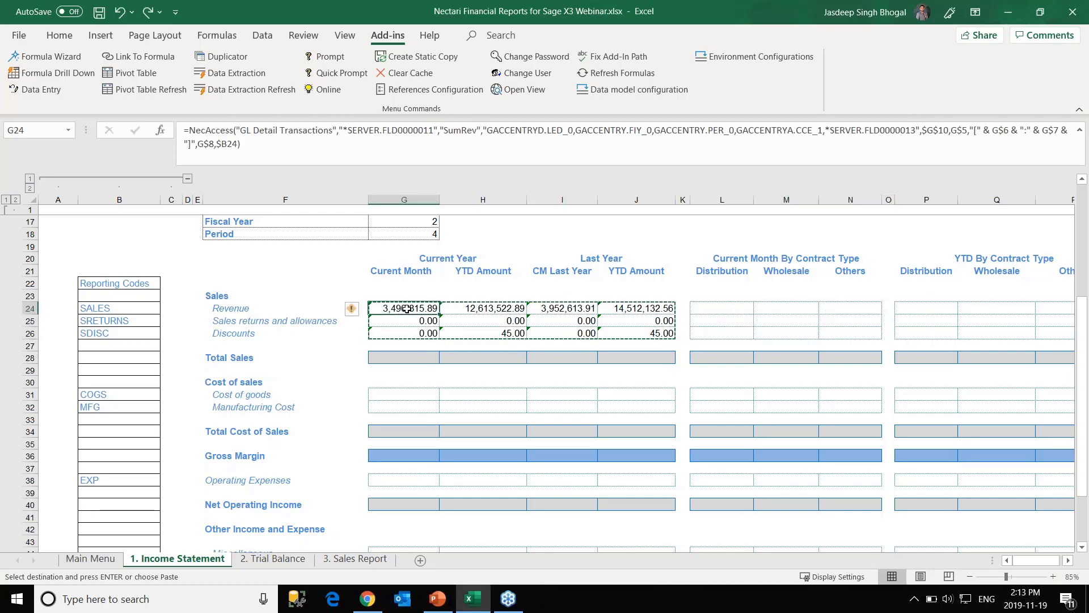
Copy only G24's formula into L24 and fill it across to N and down to row 26.
{"action": "key", "text": "ctrl+c"}
{"action": "left_click", "coordinate": [703, 313]}
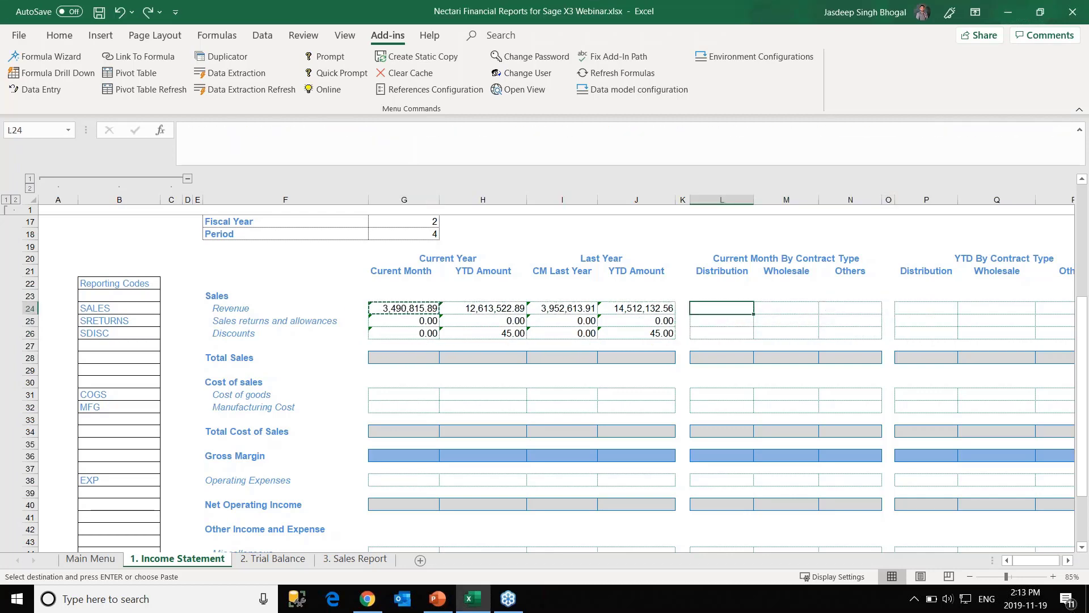
{"action": "key", "text": "ctrl+v"}
{"action": "left_click_drag", "start_coordinate": [754, 314], "coordinate": [834, 334]}
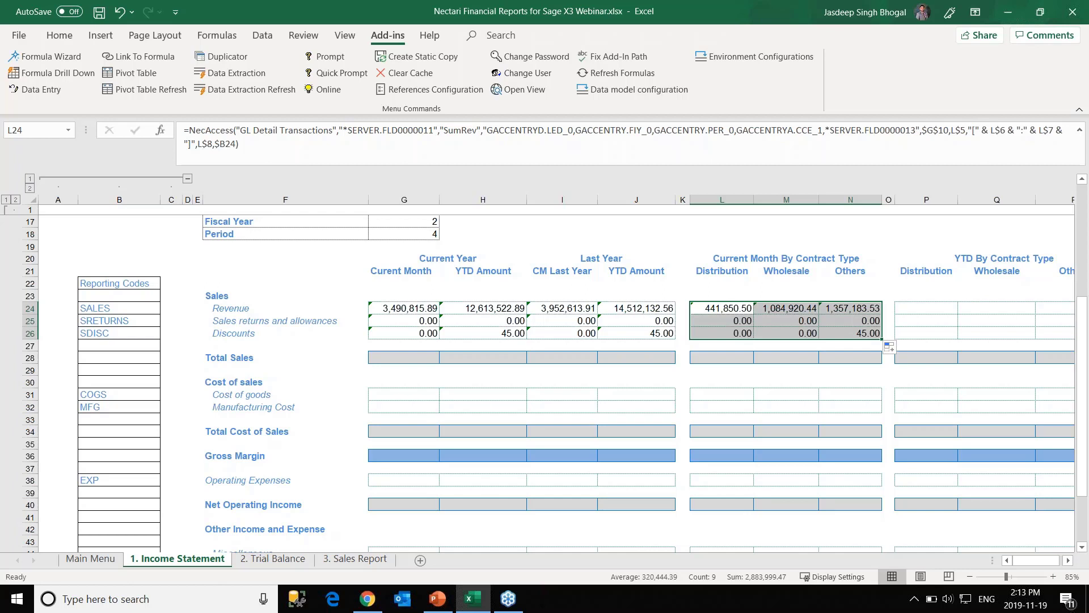
Open the GL Detail Transactions reference for editing from References Configuration, widening the Name column.
{"action": "left_click", "coordinate": [435, 90]}
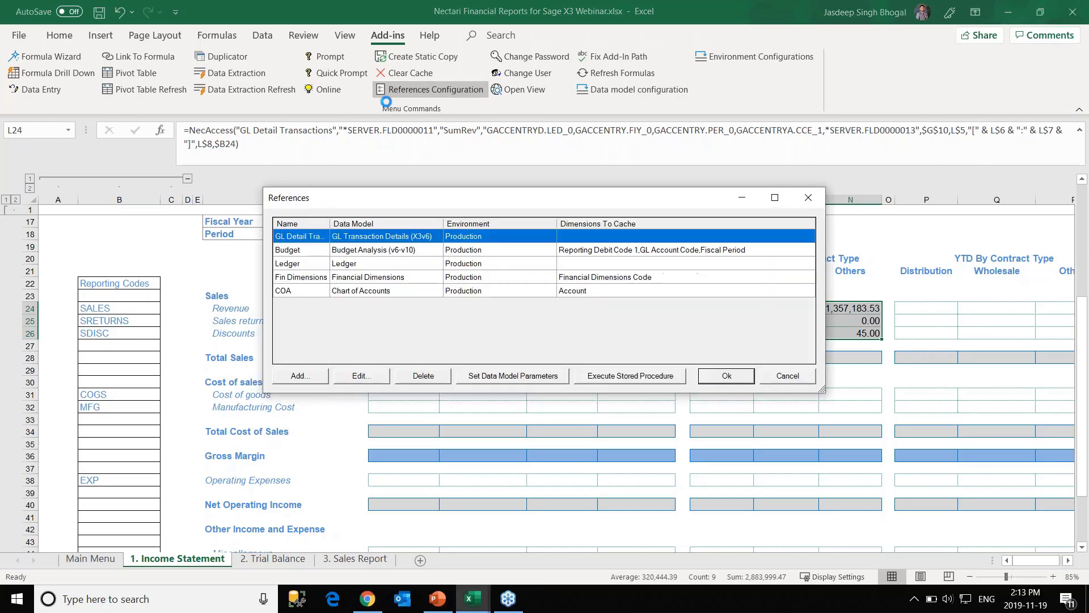
{"action": "double_click", "coordinate": [329, 223]}
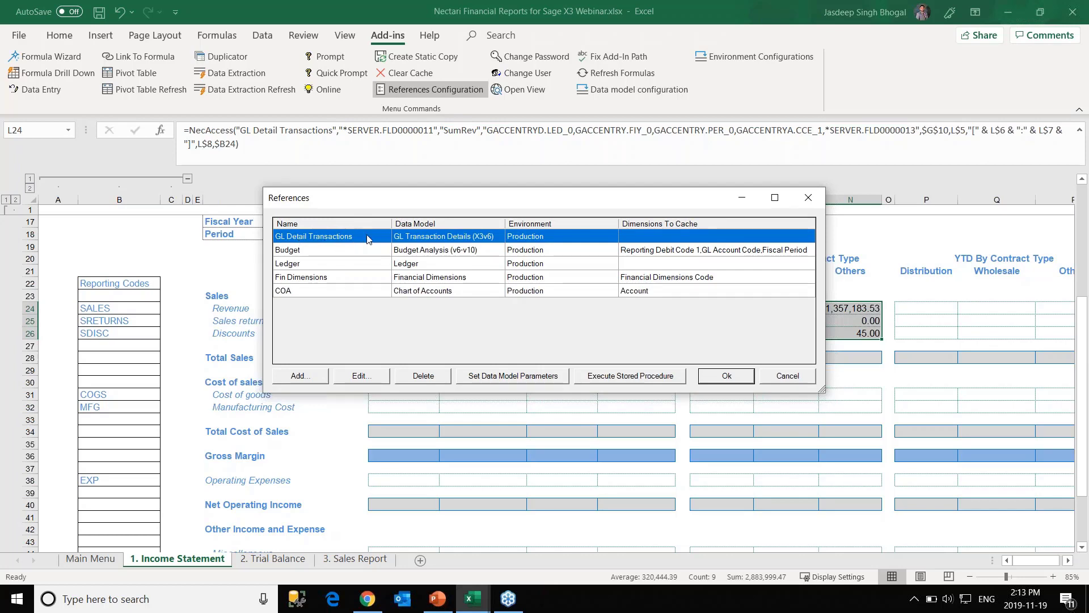
{"action": "left_click", "coordinate": [358, 377]}
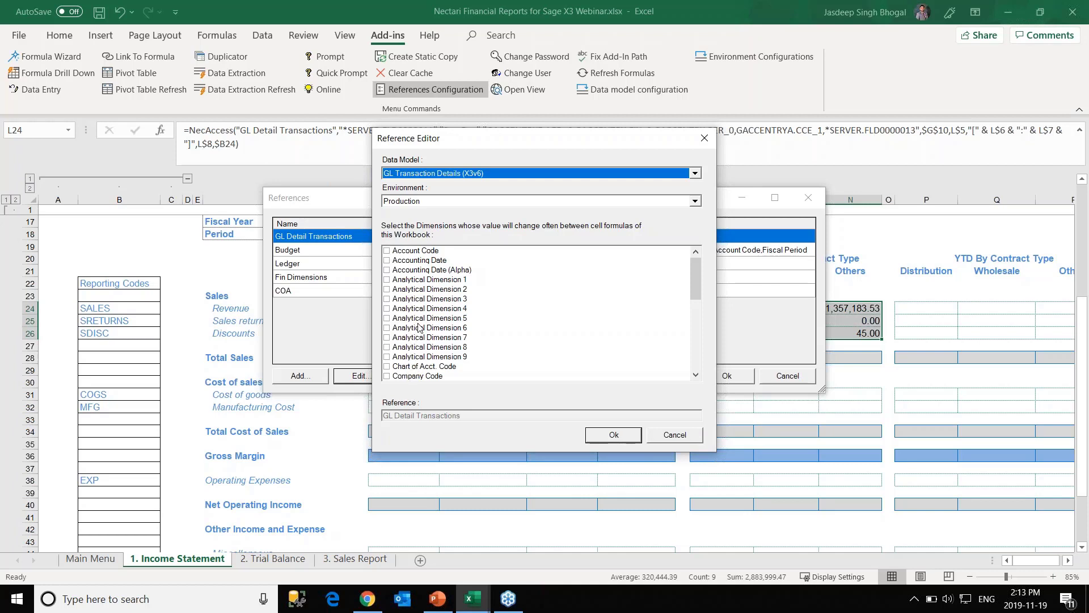
Cache Fiscal Period, Fiscal Year, Reporting Code 1, Analytical Dimension 2 and Account Code, then save the references.
{"action": "scroll", "coordinate": [418, 327], "scroll_direction": "down", "scroll_amount": 3}
{"action": "left_click", "coordinate": [387, 328]}
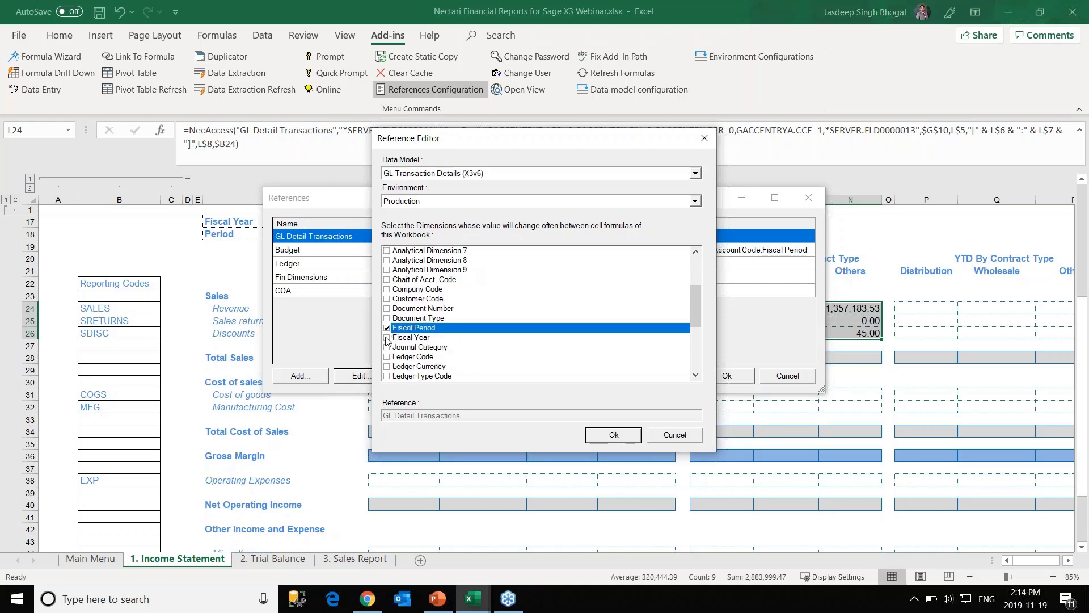
{"action": "left_click", "coordinate": [387, 338]}
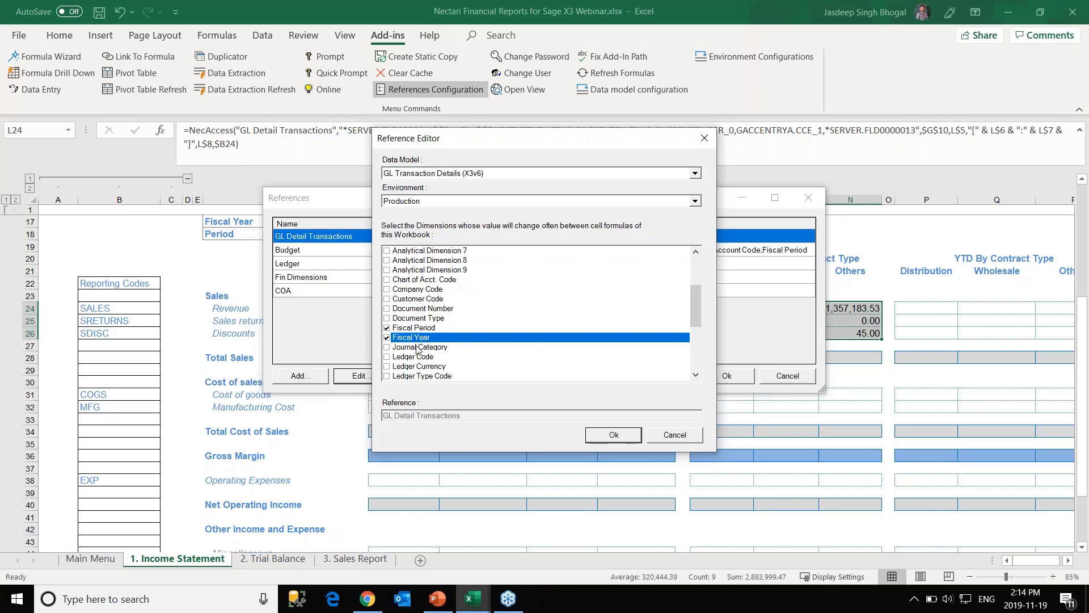
{"action": "scroll", "coordinate": [417, 349], "scroll_direction": "down", "scroll_amount": 4}
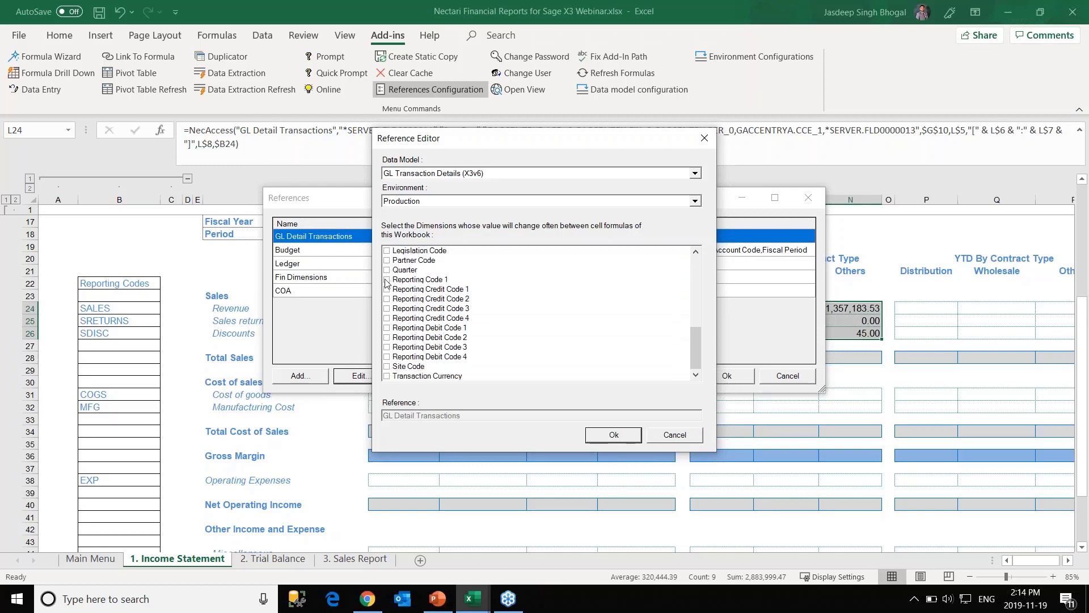
{"action": "left_click", "coordinate": [387, 280]}
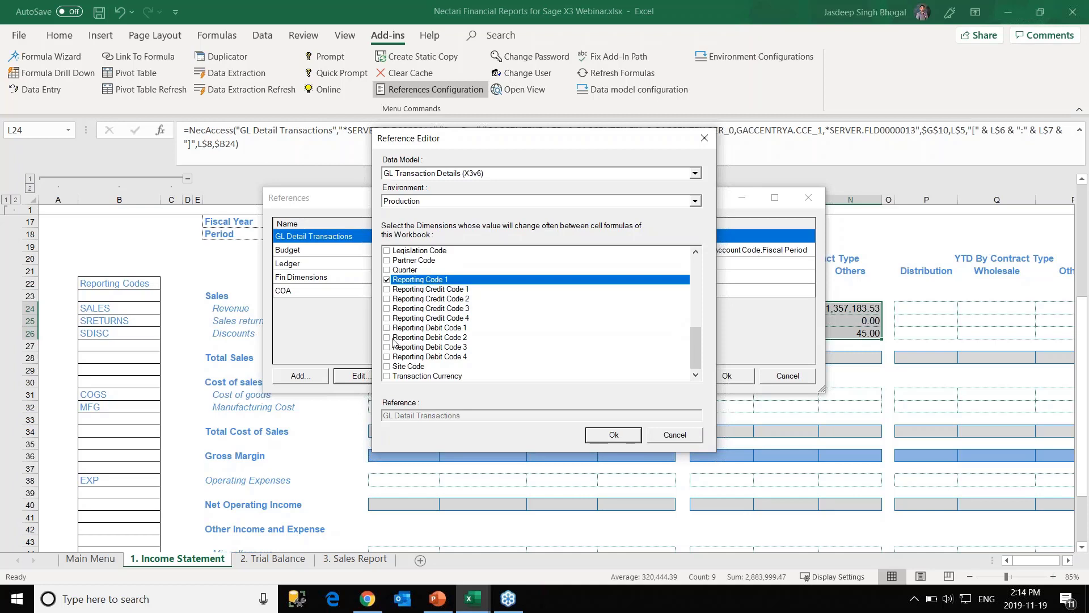
{"action": "scroll", "coordinate": [394, 341], "scroll_direction": "up", "scroll_amount": 5}
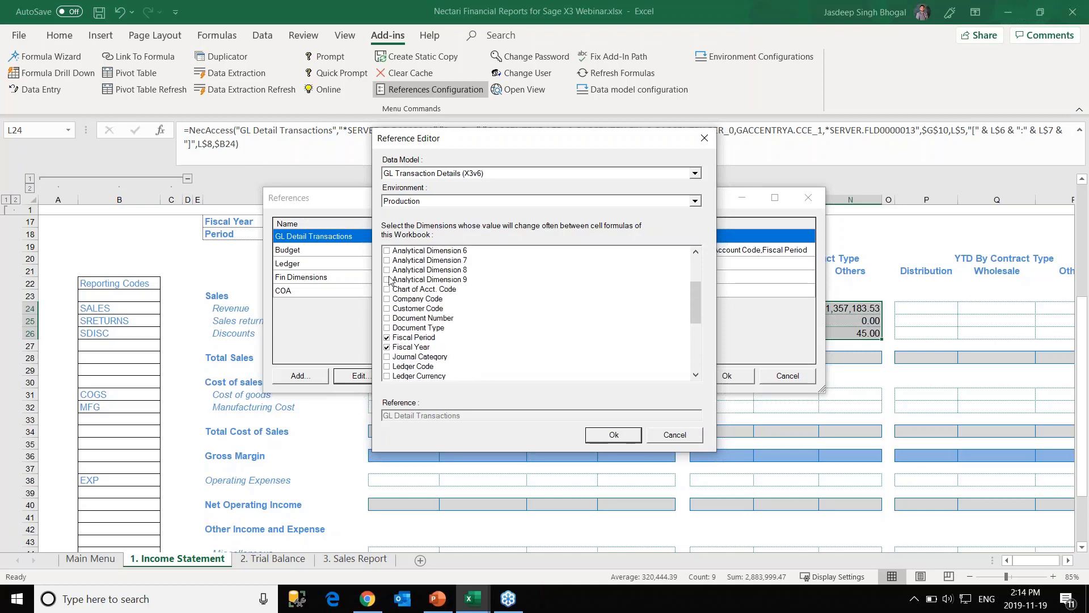
{"action": "scroll", "coordinate": [388, 284], "scroll_direction": "up", "scroll_amount": 3}
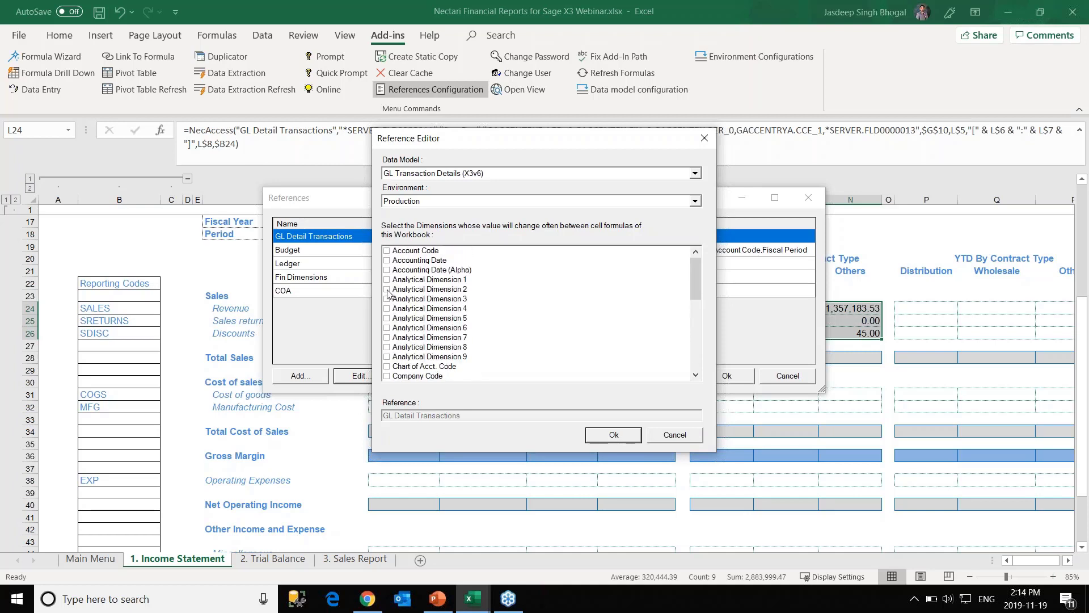
{"action": "left_click", "coordinate": [387, 290]}
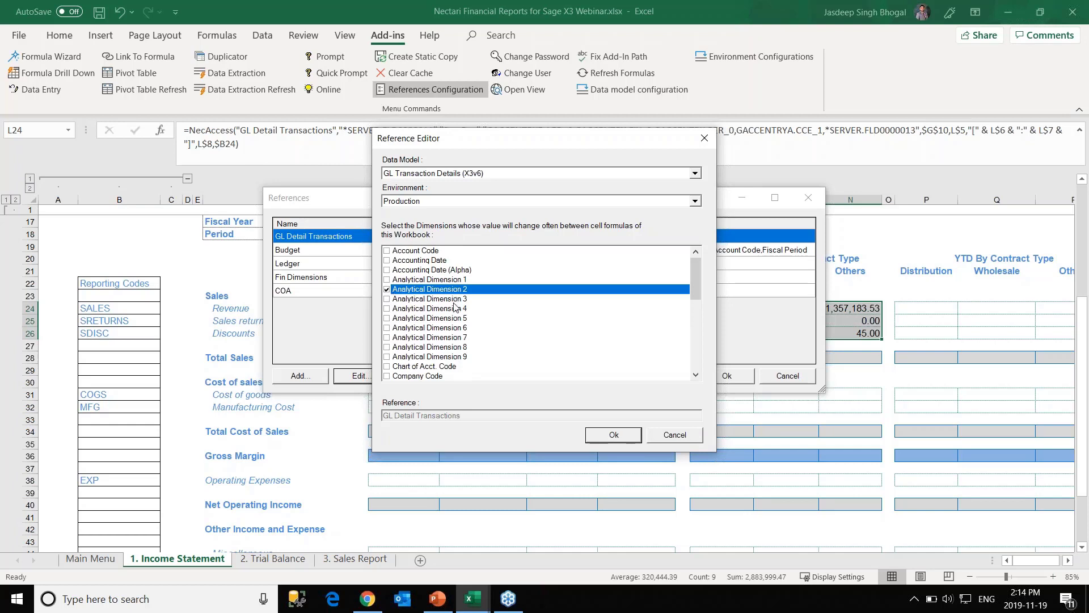
{"action": "left_click", "coordinate": [391, 252]}
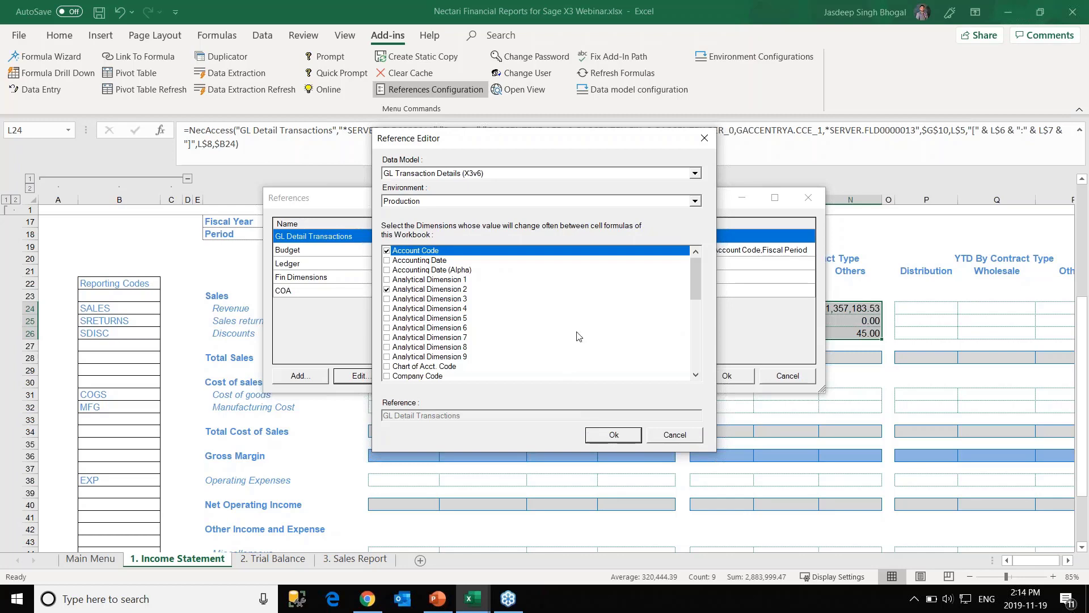
{"action": "left_click", "coordinate": [613, 435]}
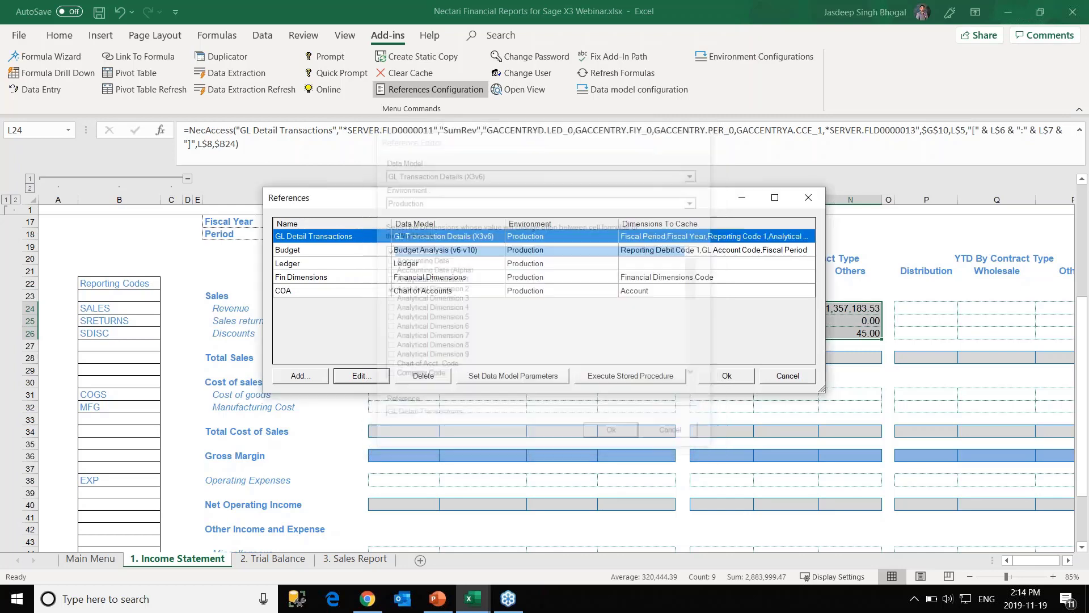
{"action": "left_click", "coordinate": [724, 377]}
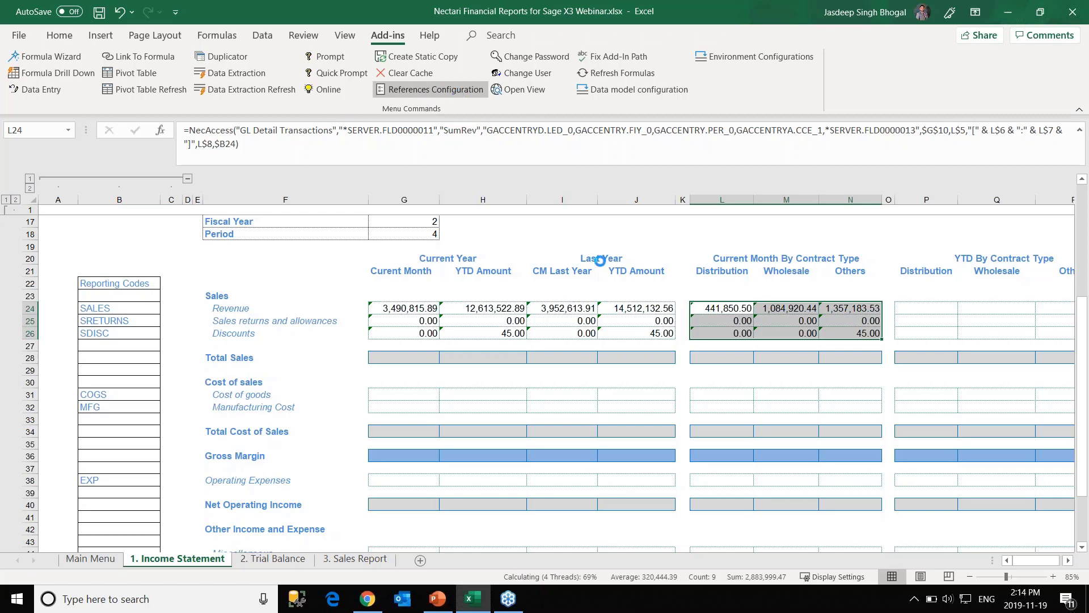
Copy the G24 formula into the Cost of goods rows across G31:J32 and L31:N32.
{"action": "left_click", "coordinate": [420, 307]}
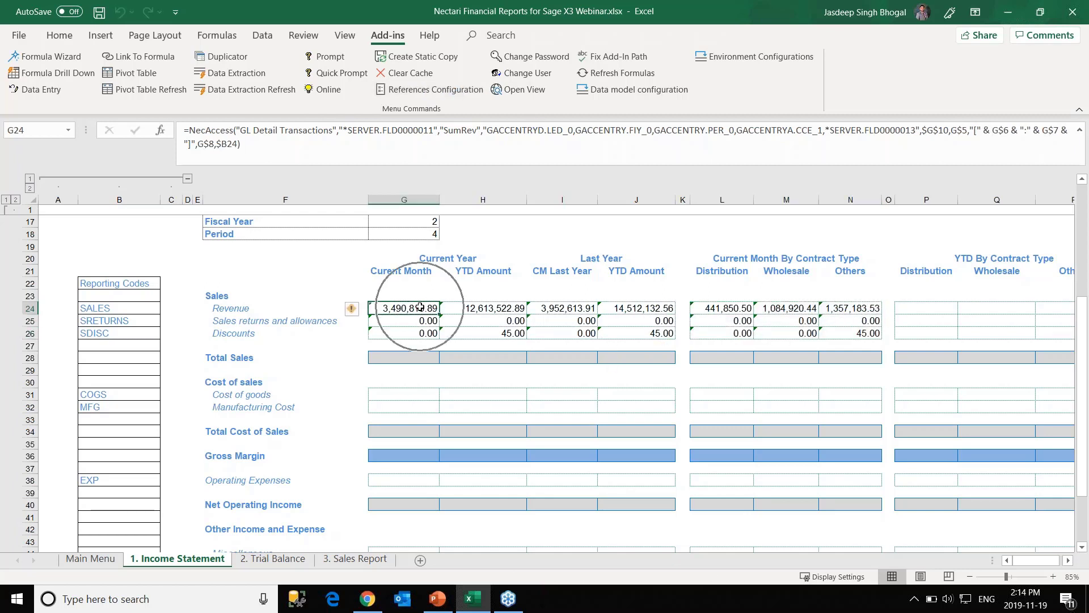
{"action": "key", "text": "ctrl+c"}
{"action": "left_click", "coordinate": [408, 395]}
{"action": "key", "text": "ctrl+v"}
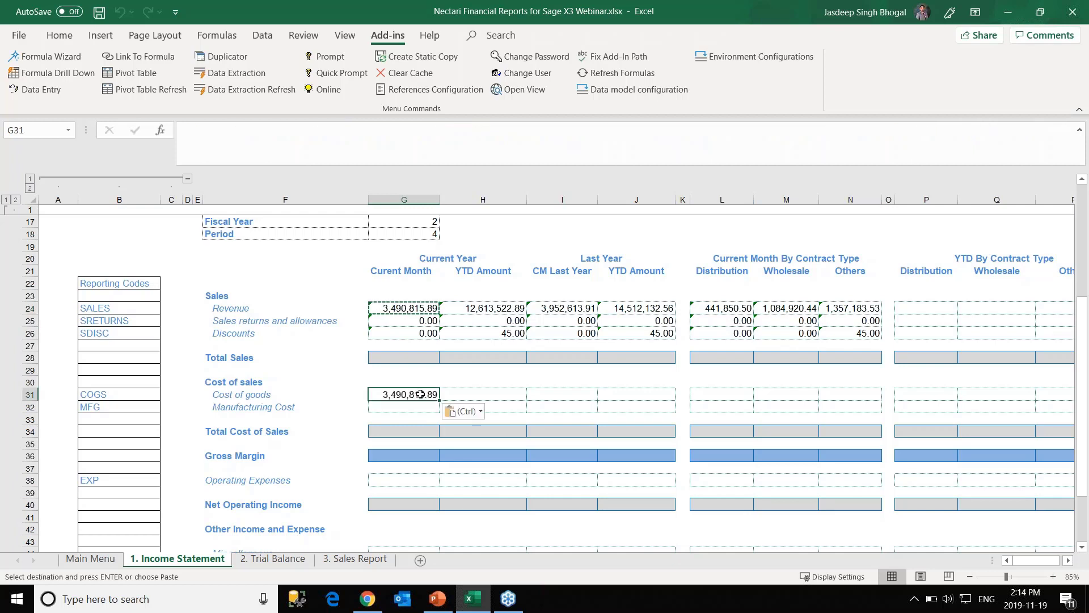
{"action": "left_click_drag", "start_coordinate": [671, 410], "coordinate": [676, 413]}
{"action": "left_click", "coordinate": [418, 394]}
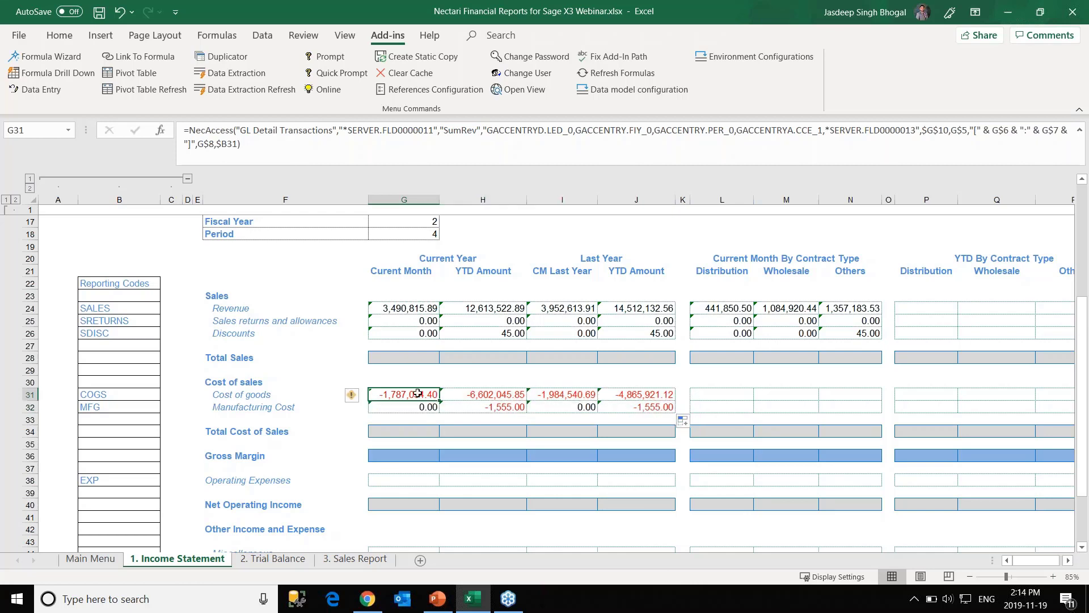
{"action": "key", "text": "ctrl+c"}
{"action": "left_click", "coordinate": [707, 395]}
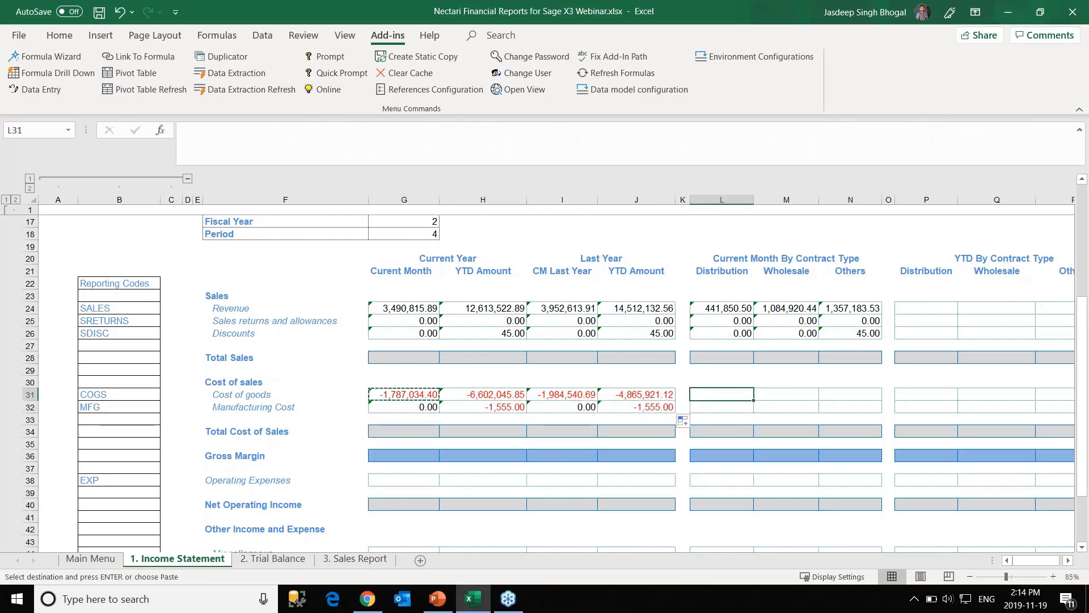
{"action": "key", "text": "ctrl+v"}
{"action": "left_click_drag", "start_coordinate": [780, 398], "coordinate": [882, 412]}
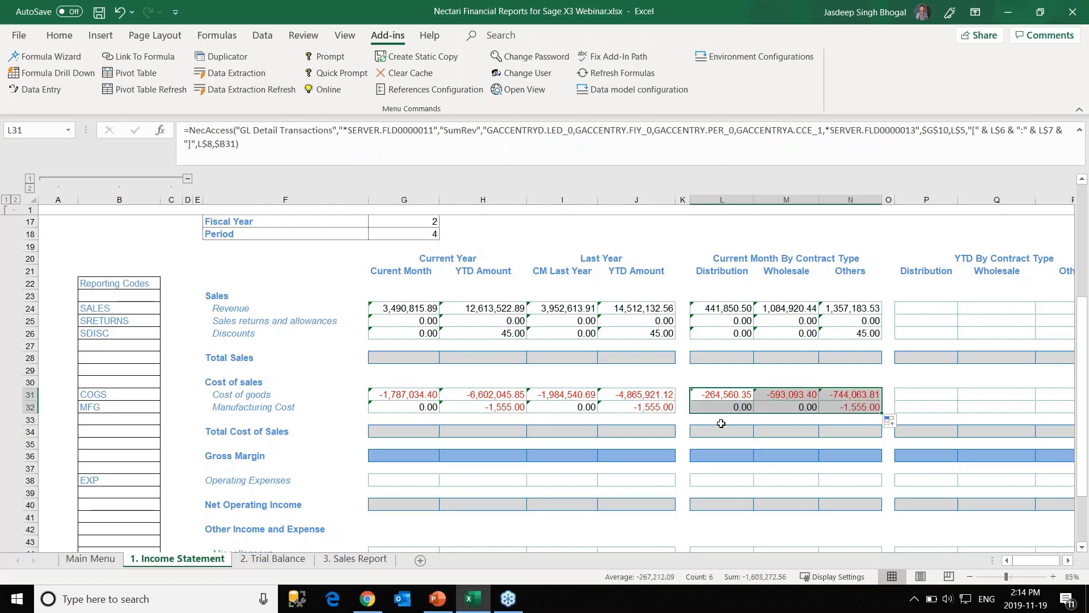
Fill the Operating Expenses row with the formula across G38:J38 and L38:N38.
{"action": "scroll", "coordinate": [411, 458], "scroll_direction": "down", "scroll_amount": 1}
{"action": "left_click", "coordinate": [411, 458]}
{"action": "left_click", "coordinate": [417, 364]}
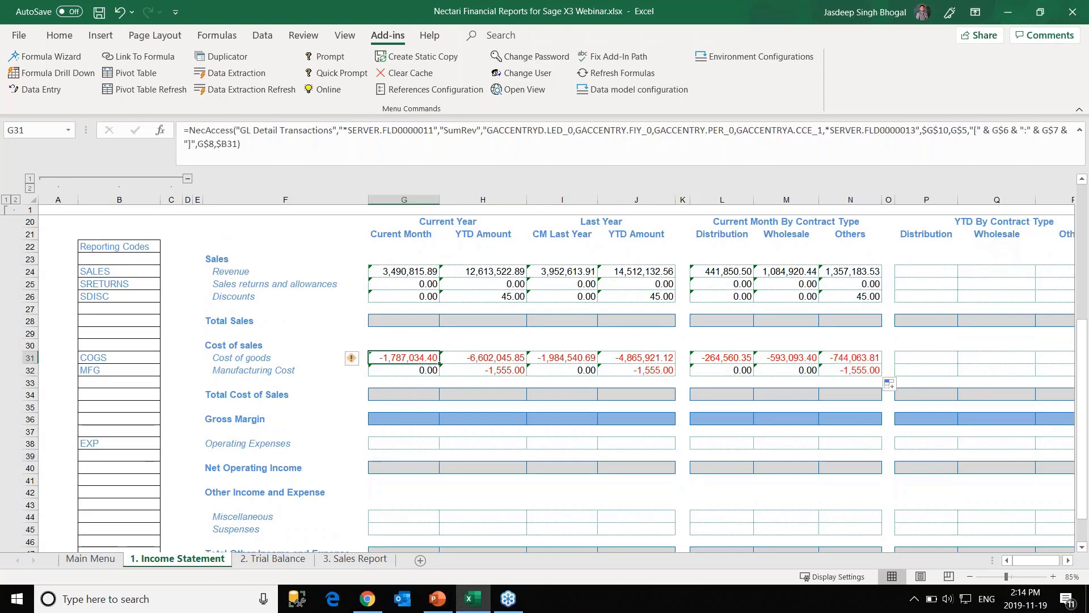
{"action": "key", "text": "ctrl+c"}
{"action": "left_click", "coordinate": [401, 445]}
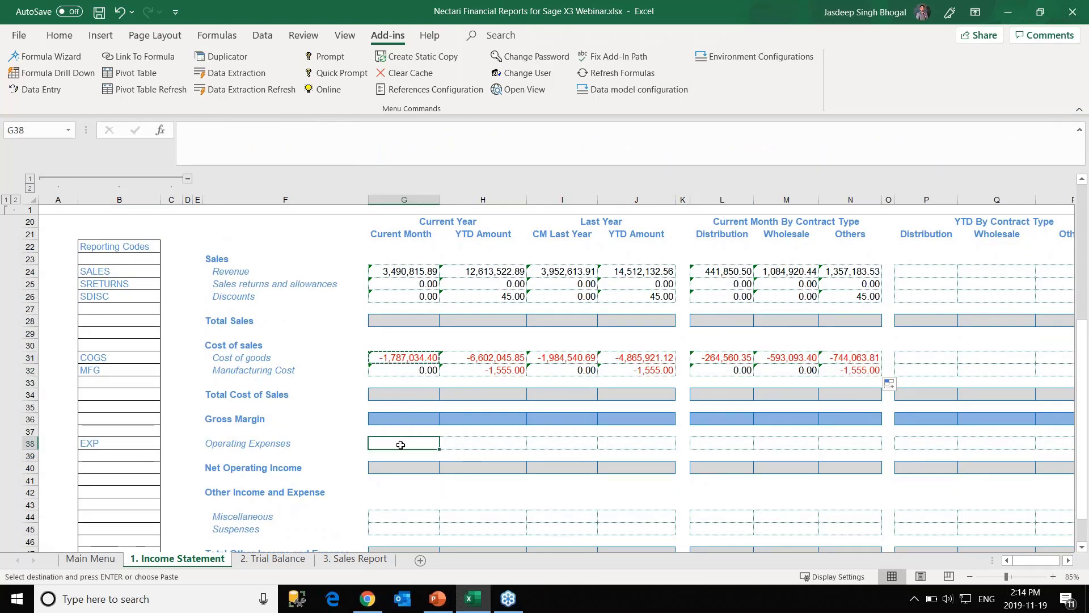
{"action": "key", "text": "ctrl+v"}
{"action": "left_click_drag", "start_coordinate": [439, 449], "coordinate": [636, 451]}
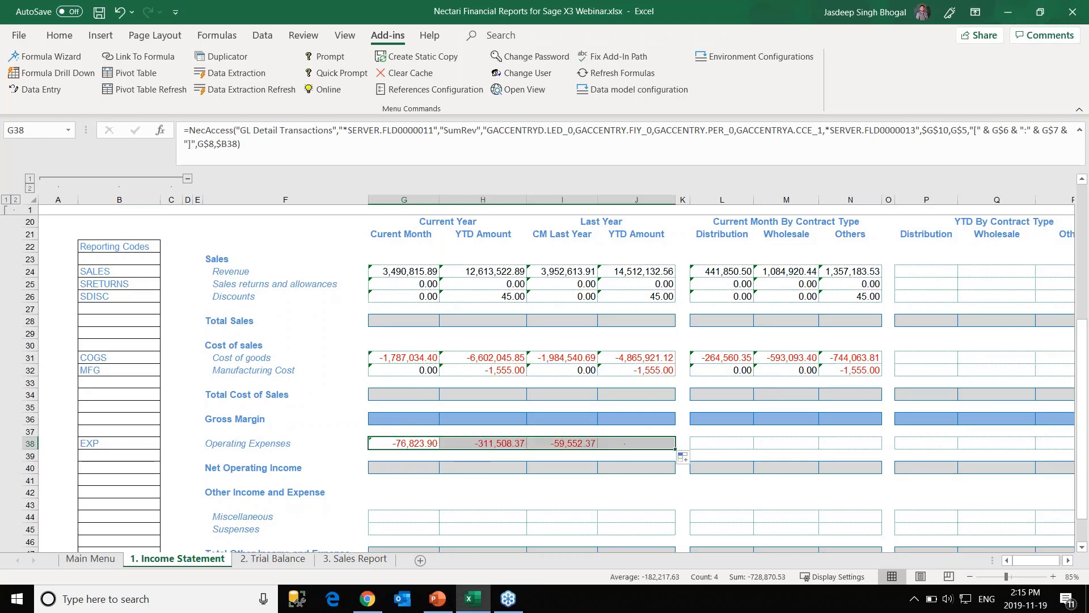
{"action": "left_click", "coordinate": [413, 443]}
{"action": "key", "text": "ctrl+c"}
{"action": "left_click", "coordinate": [722, 443]}
{"action": "key", "text": "ctrl+v"}
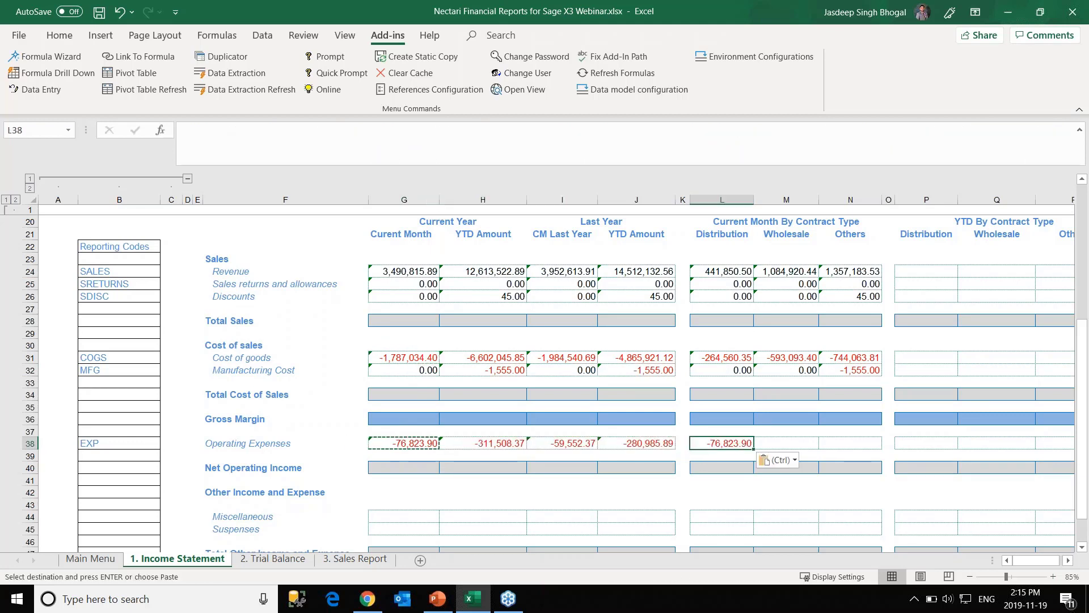
{"action": "left_click_drag", "start_coordinate": [754, 449], "coordinate": [864, 448]}
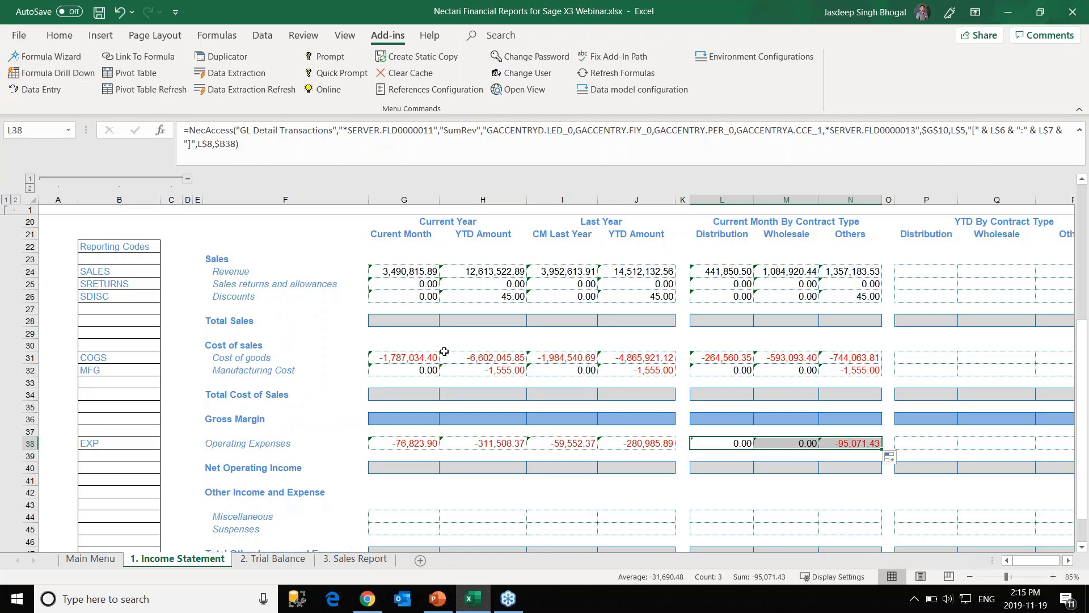
Copy the G38 formula into Miscellaneous and Suspenses across G44:J45.
{"action": "scroll", "coordinate": [408, 486], "scroll_direction": "down", "scroll_amount": 1}
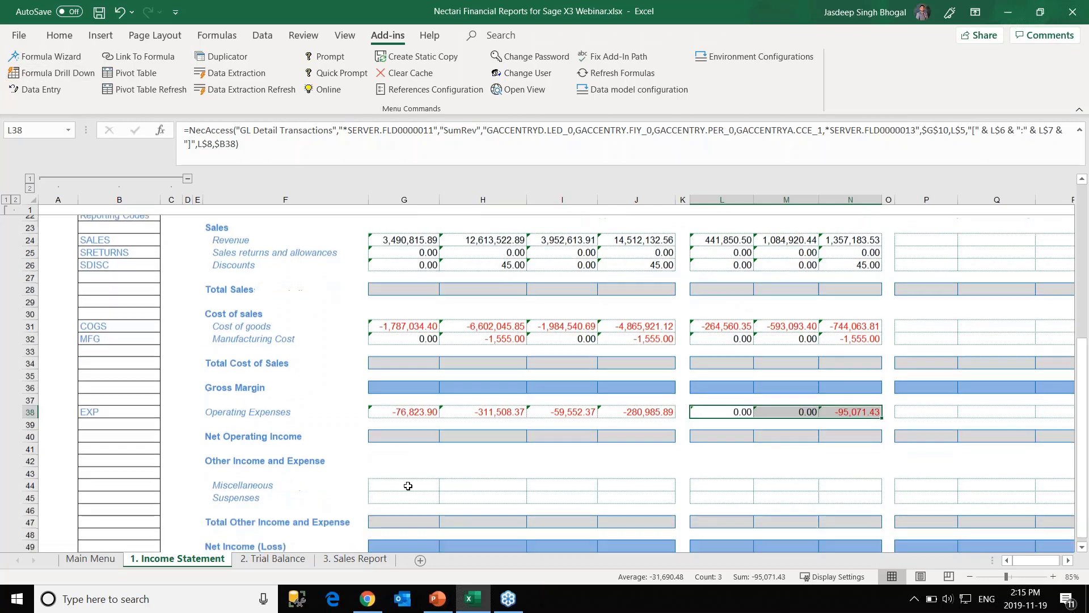
{"action": "left_click", "coordinate": [410, 405]}
{"action": "key", "text": "ctrl+c"}
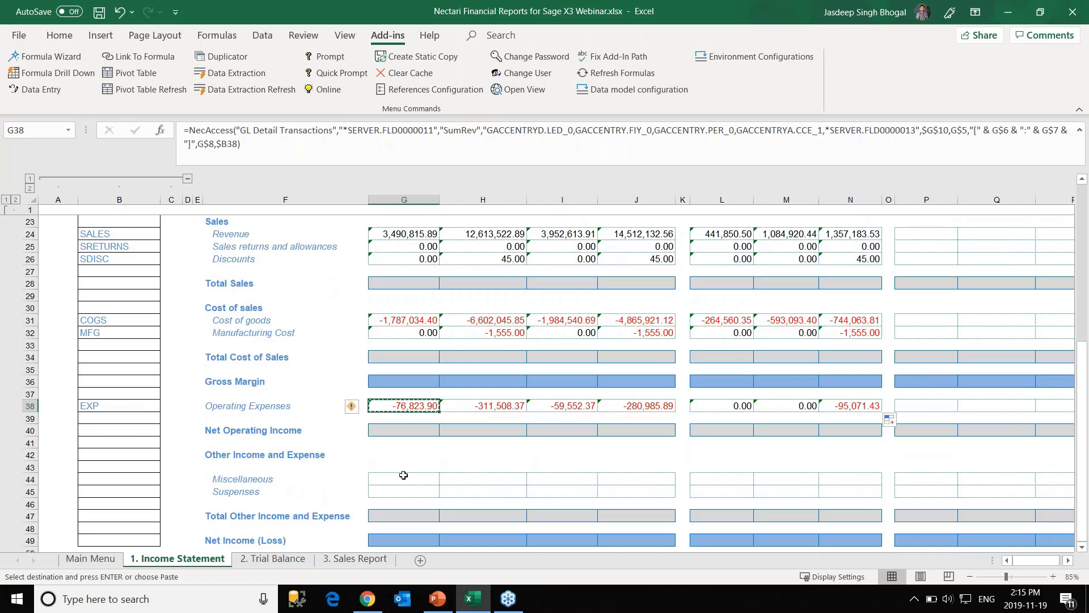
{"action": "left_click", "coordinate": [404, 478]}
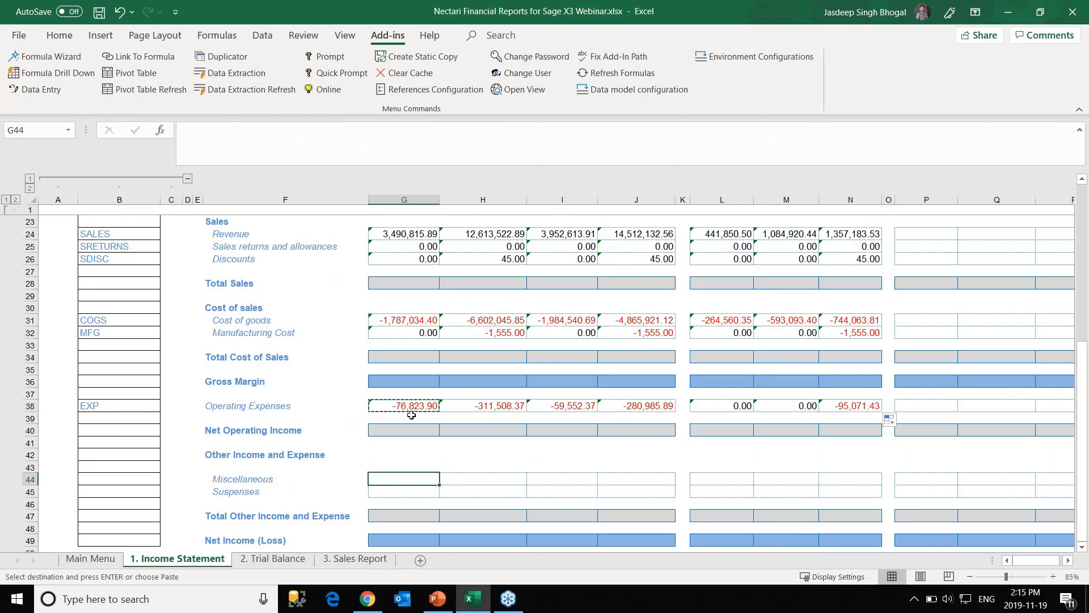
{"action": "left_click", "coordinate": [413, 406]}
{"action": "left_click", "coordinate": [379, 478]}
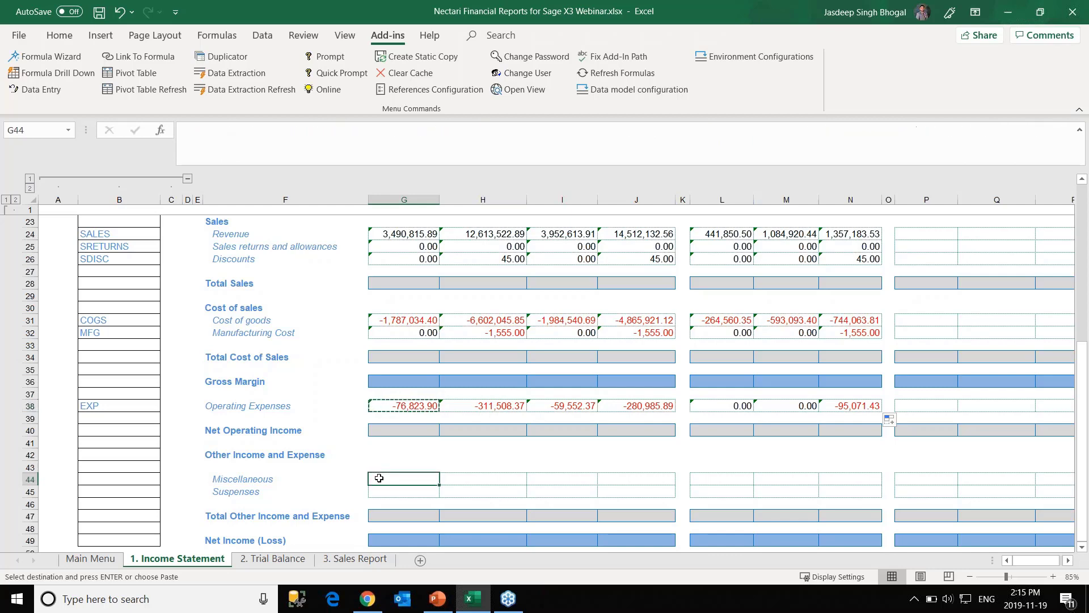
{"action": "key", "text": "ctrl+v"}
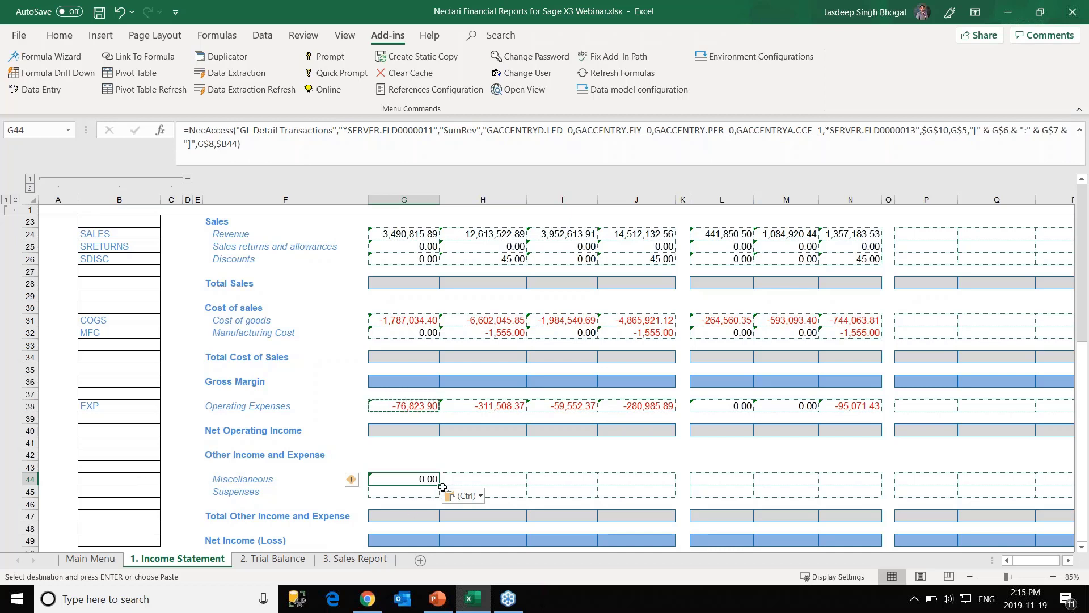
{"action": "left_click_drag", "start_coordinate": [440, 486], "coordinate": [675, 497]}
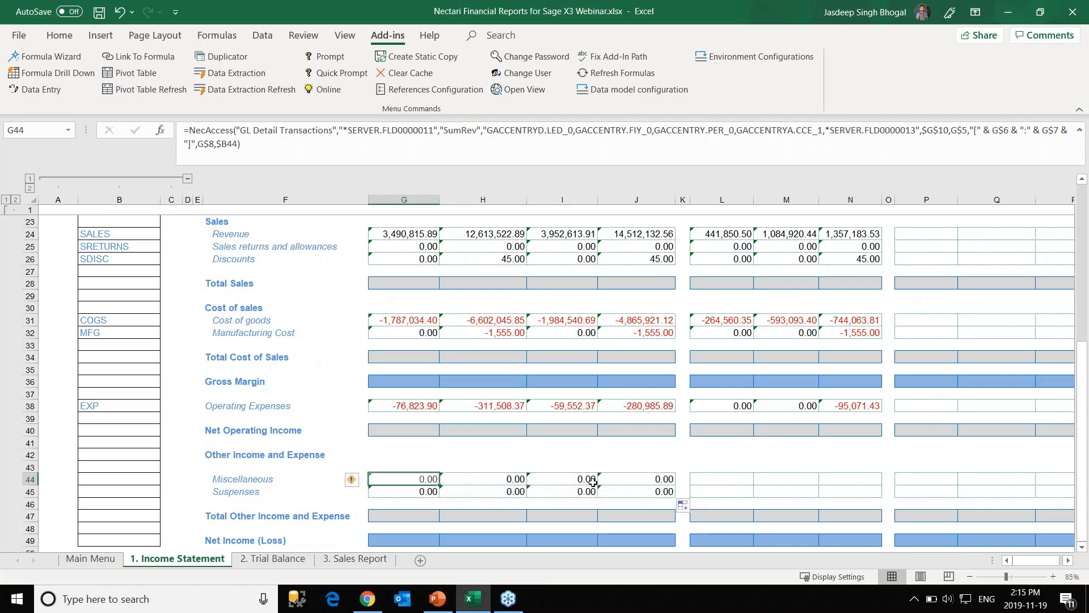
Copy the G44 formula into L44 and fill it across L44:N45.
{"action": "left_click", "coordinate": [699, 480]}
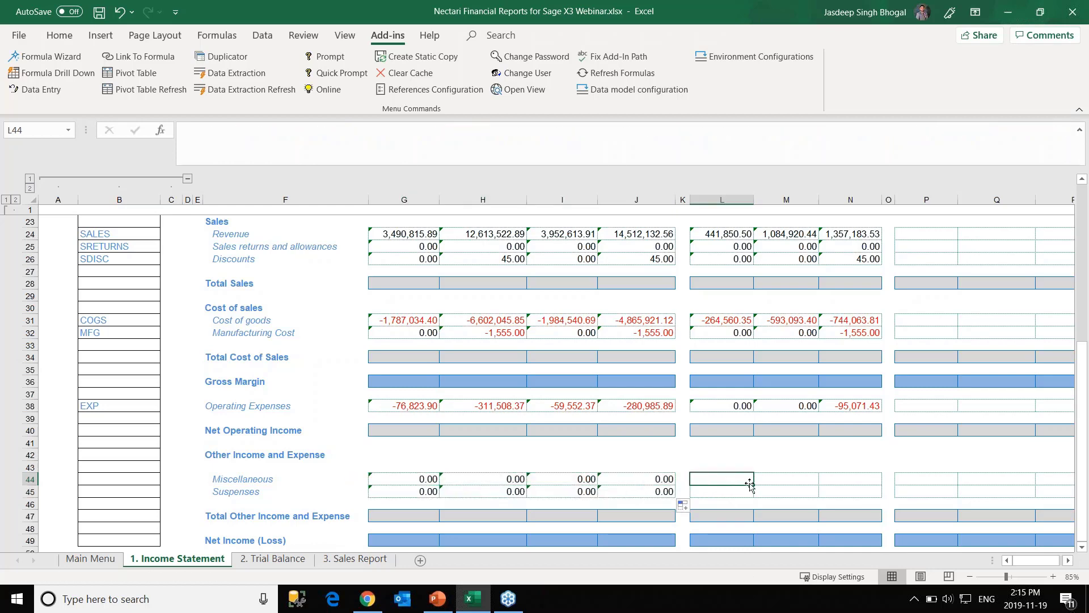
{"action": "left_click", "coordinate": [424, 479]}
{"action": "key", "text": "ctrl+c"}
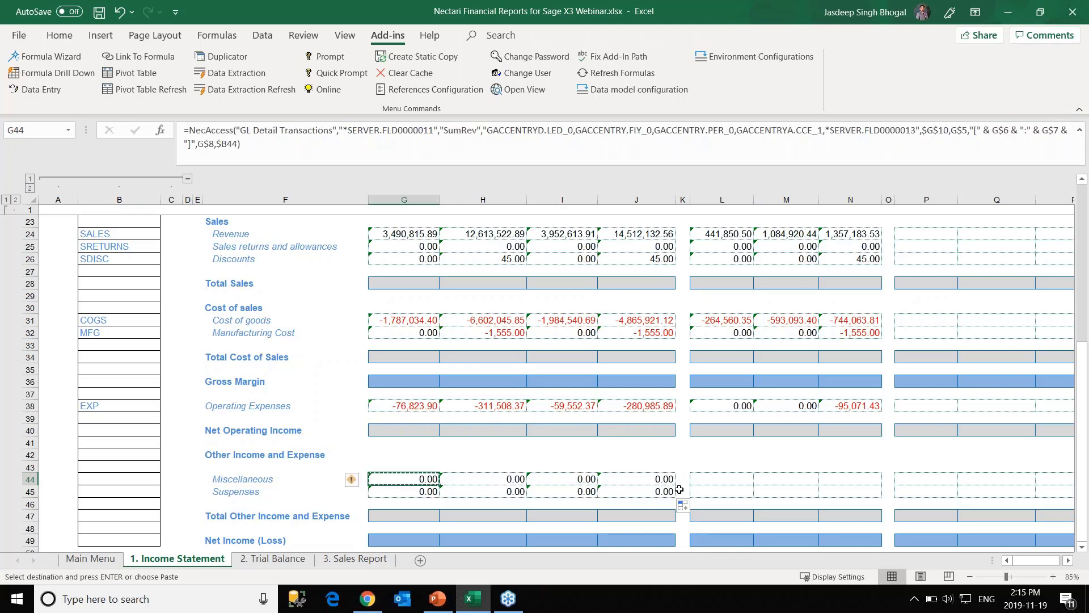
{"action": "left_click", "coordinate": [721, 480]}
{"action": "key", "text": "ctrl+v"}
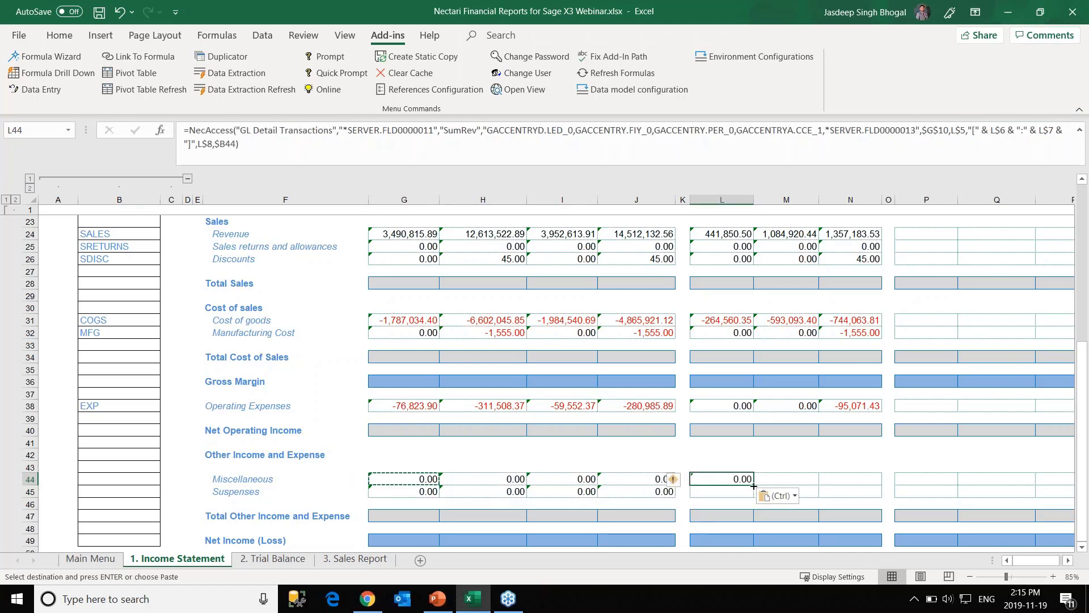
{"action": "left_click_drag", "start_coordinate": [754, 485], "coordinate": [882, 495]}
{"action": "scroll", "coordinate": [421, 477], "scroll_direction": "down", "scroll_amount": 1}
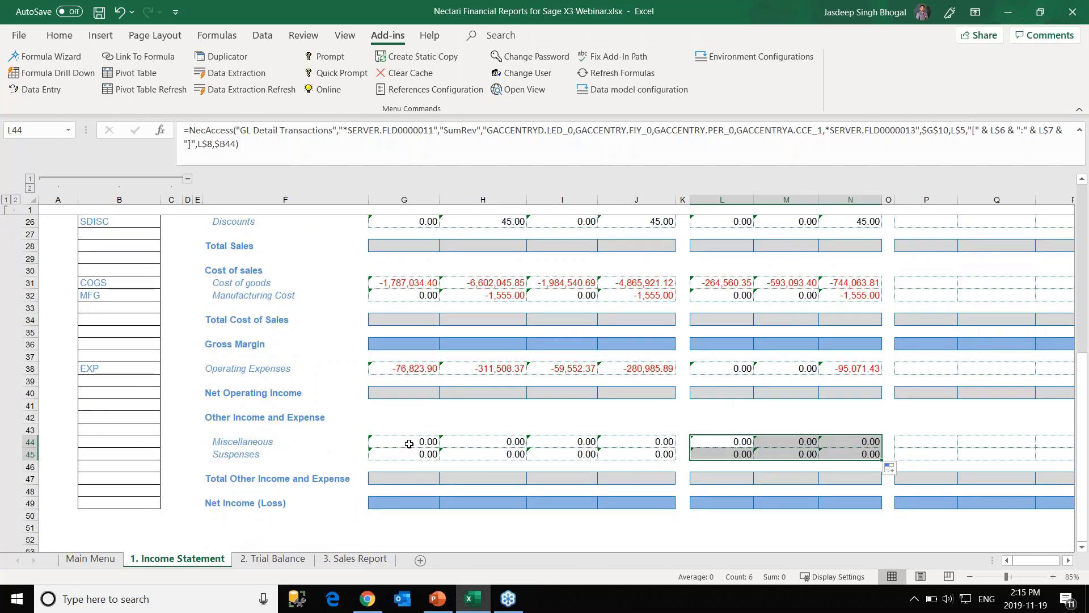
{"action": "scroll", "coordinate": [409, 444], "scroll_direction": "up", "scroll_amount": 2}
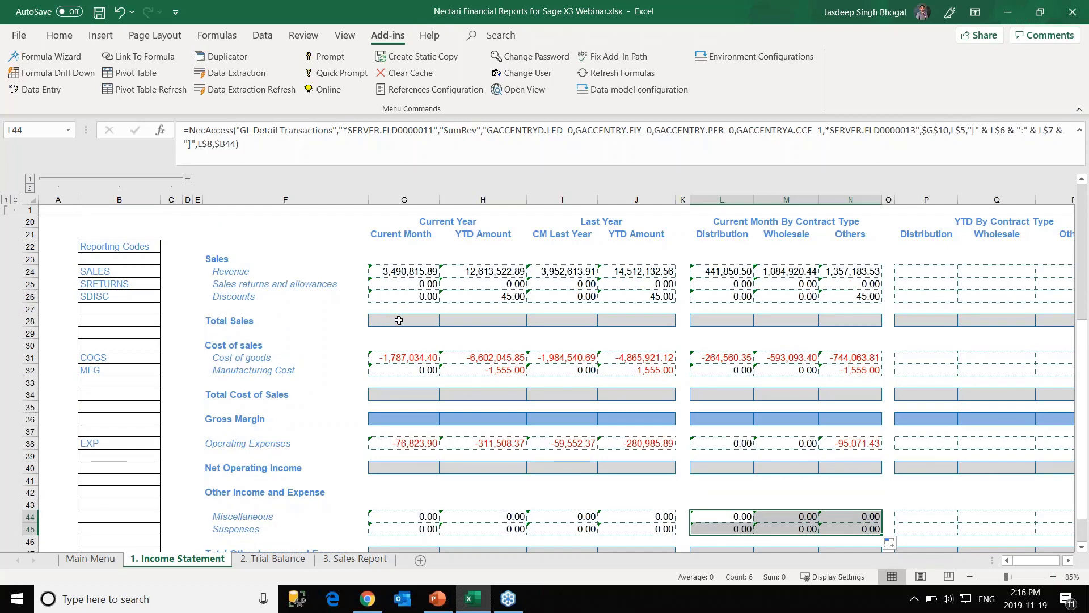
Enter =G24+G25+G26 as Total Sales in G28 and fill it right to column J.
{"action": "left_click", "coordinate": [398, 320]}
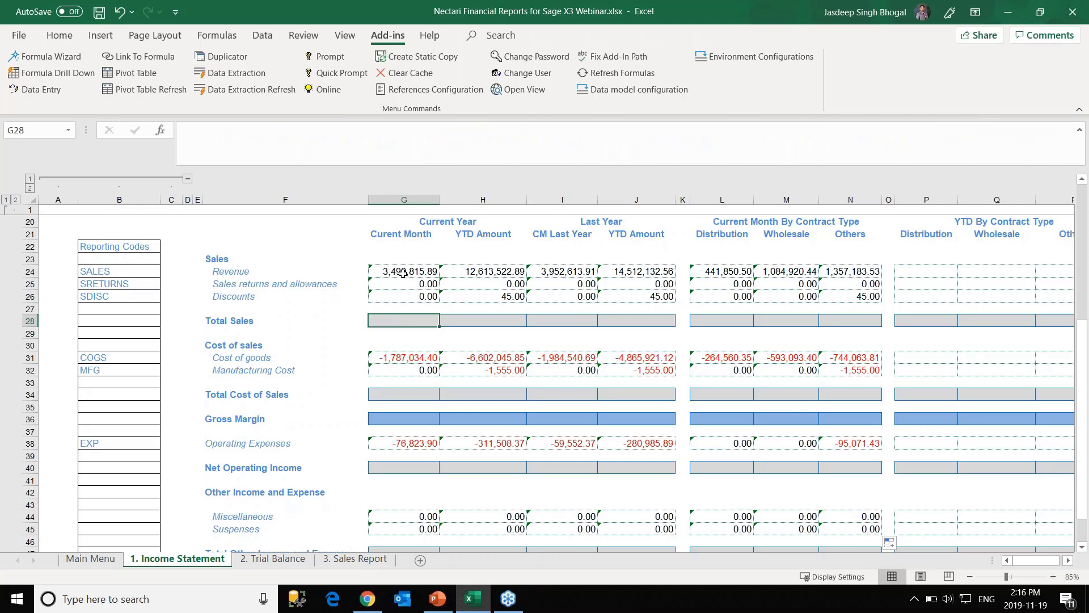
{"action": "type", "text": "="}
{"action": "left_click", "coordinate": [404, 274]}
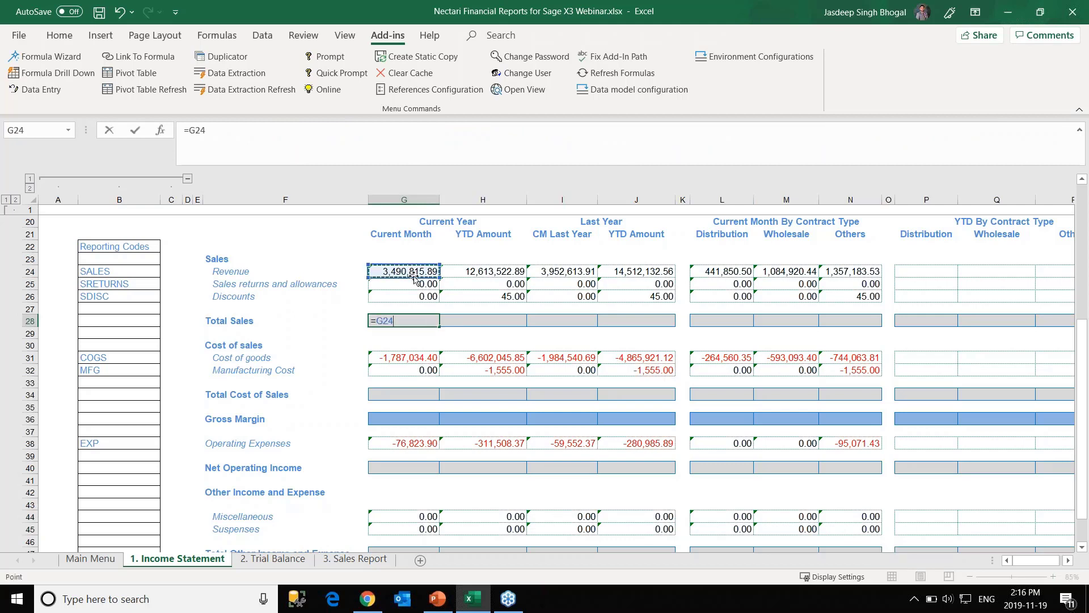
{"action": "left_click", "coordinate": [416, 285]}
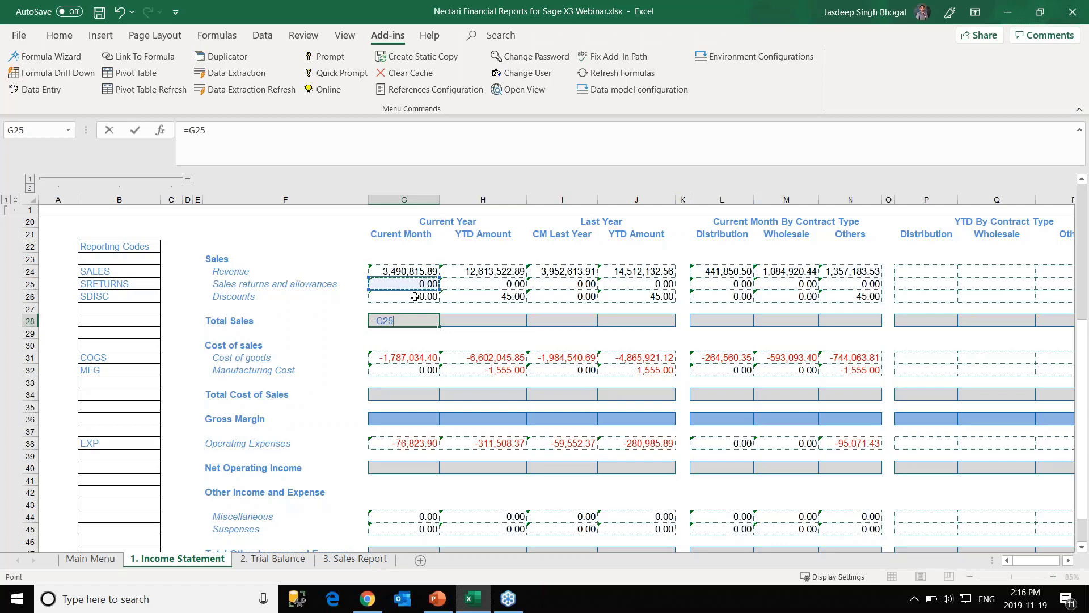
{"action": "left_click", "coordinate": [406, 272]}
{"action": "type", "text": "+"}
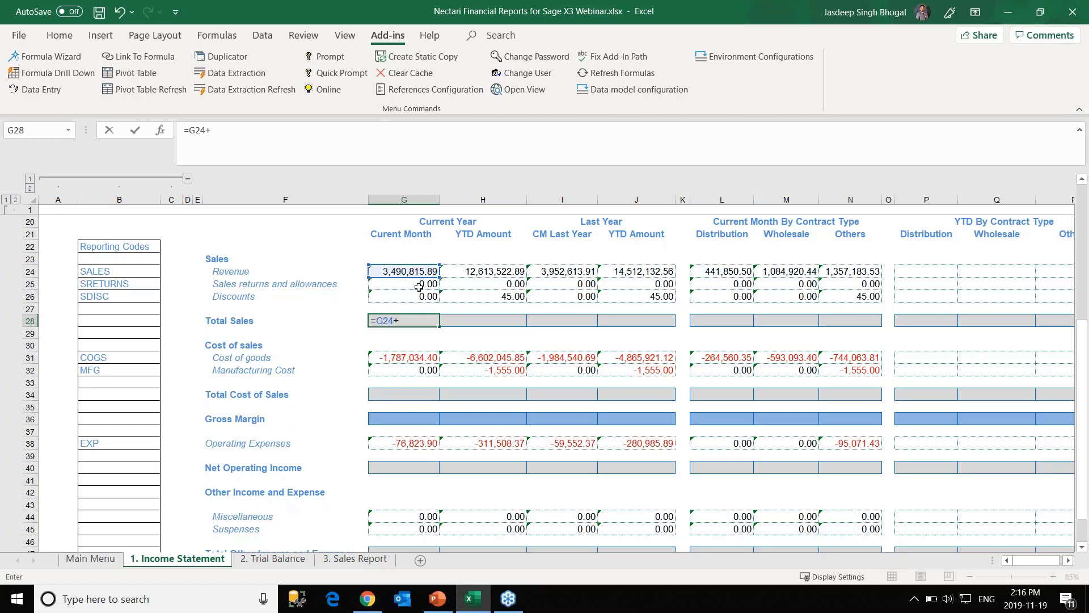
{"action": "left_click", "coordinate": [413, 284]}
{"action": "type", "text": "+"}
{"action": "left_click", "coordinate": [413, 296]}
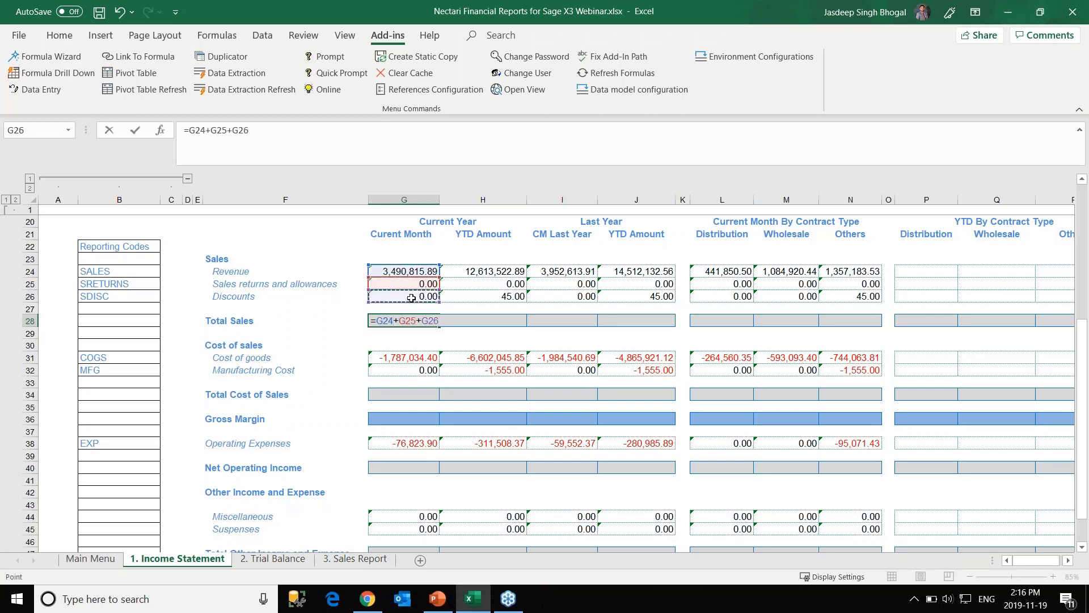
{"action": "key", "text": "Return"}
{"action": "left_click", "coordinate": [420, 321]}
{"action": "left_click_drag", "start_coordinate": [440, 326], "coordinate": [662, 335]}
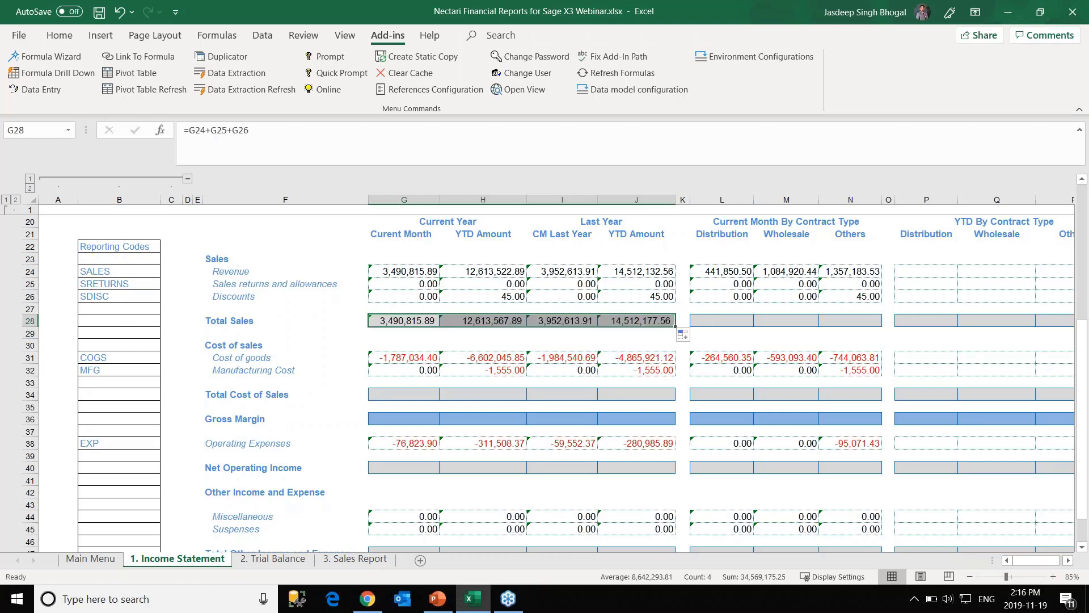
Enter =G31+G32 as Total Cost of Sales in G34 and fill it right to column J.
{"action": "left_click", "coordinate": [400, 394]}
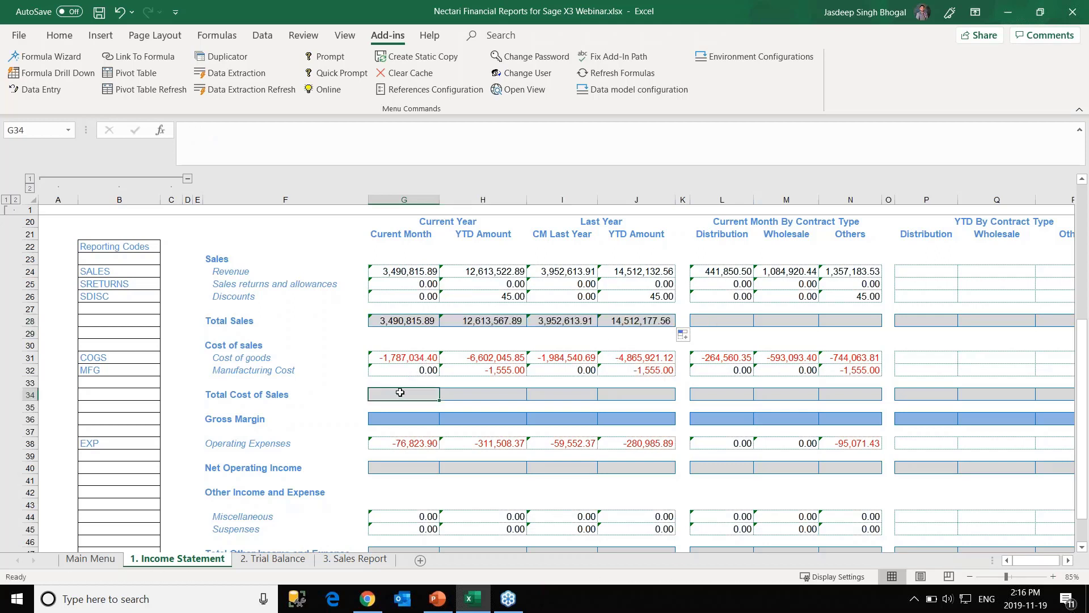
{"action": "type", "text": "="}
{"action": "left_click", "coordinate": [404, 356]}
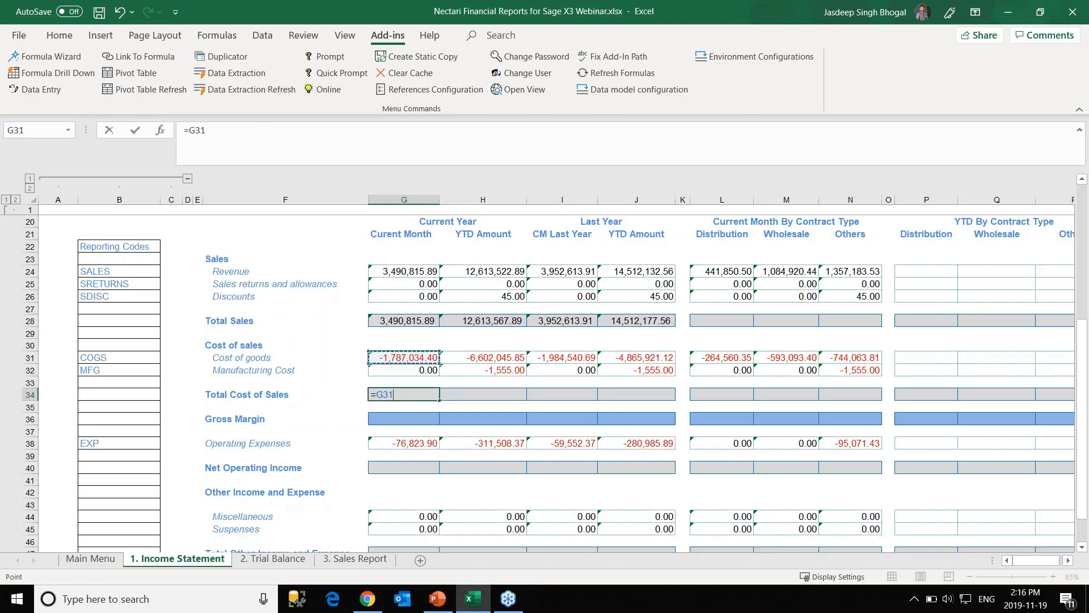
{"action": "type", "text": "+"}
{"action": "left_click", "coordinate": [429, 369]}
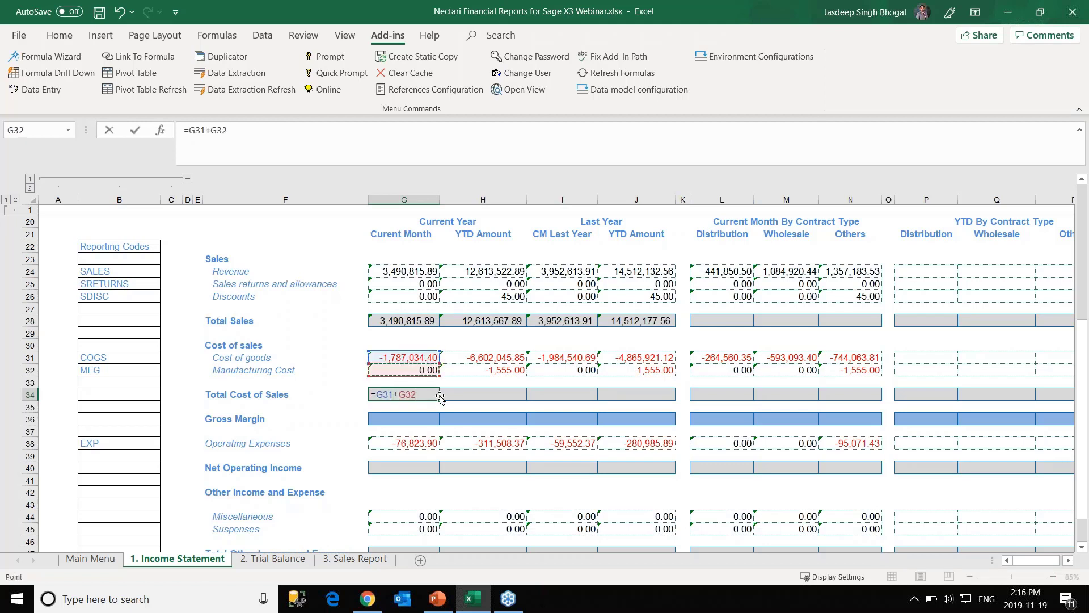
{"action": "key", "text": "F2"}
{"action": "key", "text": "ctrl+Return"}
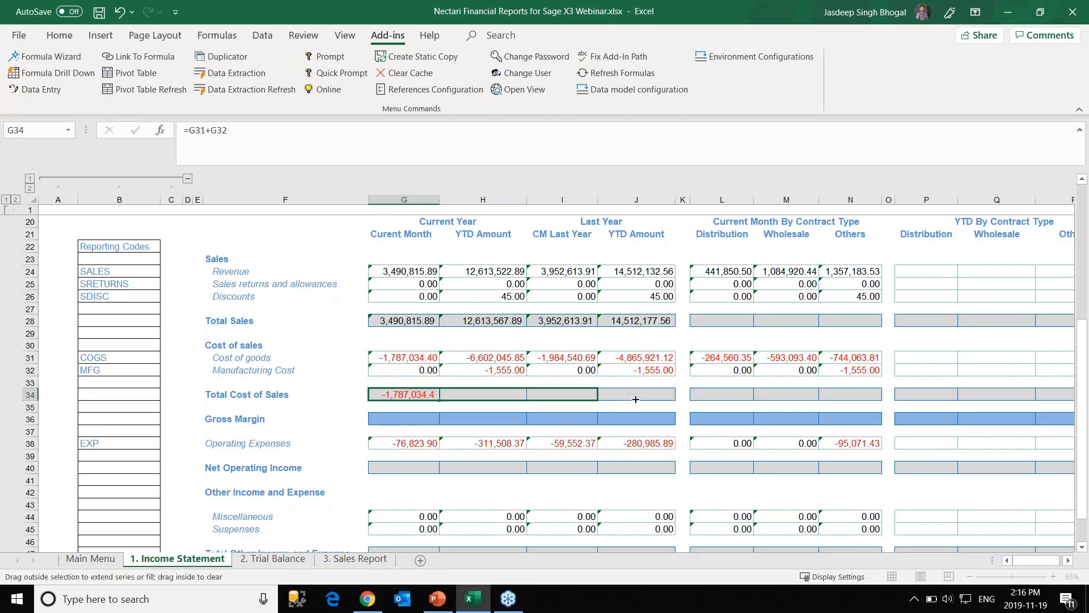
{"action": "left_click_drag", "start_coordinate": [444, 399], "coordinate": [658, 398]}
{"action": "scroll", "coordinate": [477, 433], "scroll_direction": "down", "scroll_amount": 1}
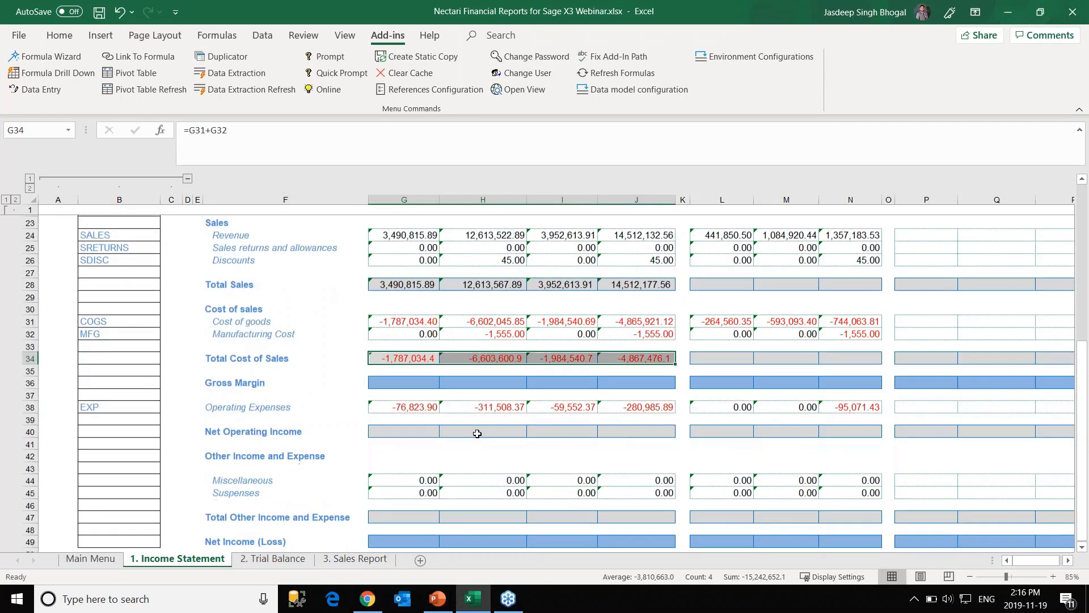
{"action": "left_click", "coordinate": [398, 389]}
{"action": "scroll", "coordinate": [419, 377], "scroll_direction": "up", "scroll_amount": 4}
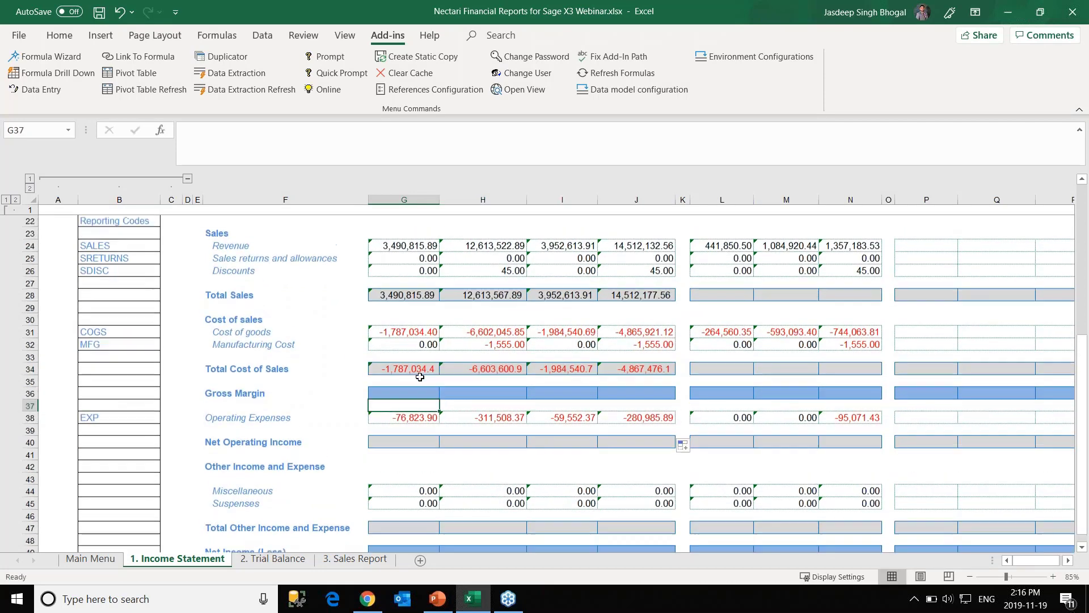
{"action": "scroll", "coordinate": [450, 358], "scroll_direction": "down", "scroll_amount": 2}
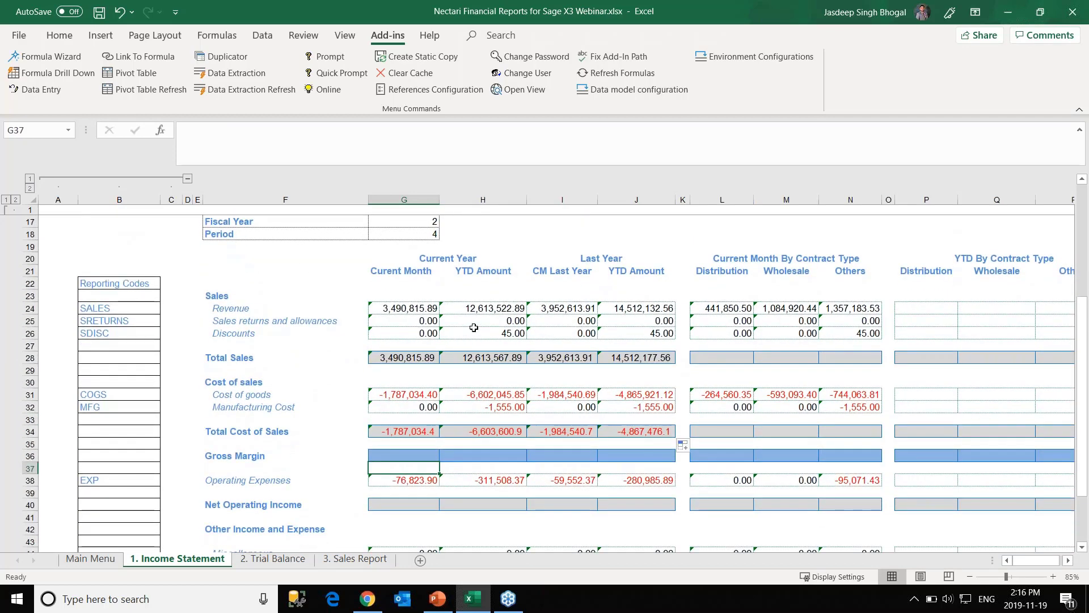
Open the Formula Wizard on the Revenue formula in G24 and close it without changes.
{"action": "scroll", "coordinate": [471, 329], "scroll_direction": "up", "scroll_amount": 1}
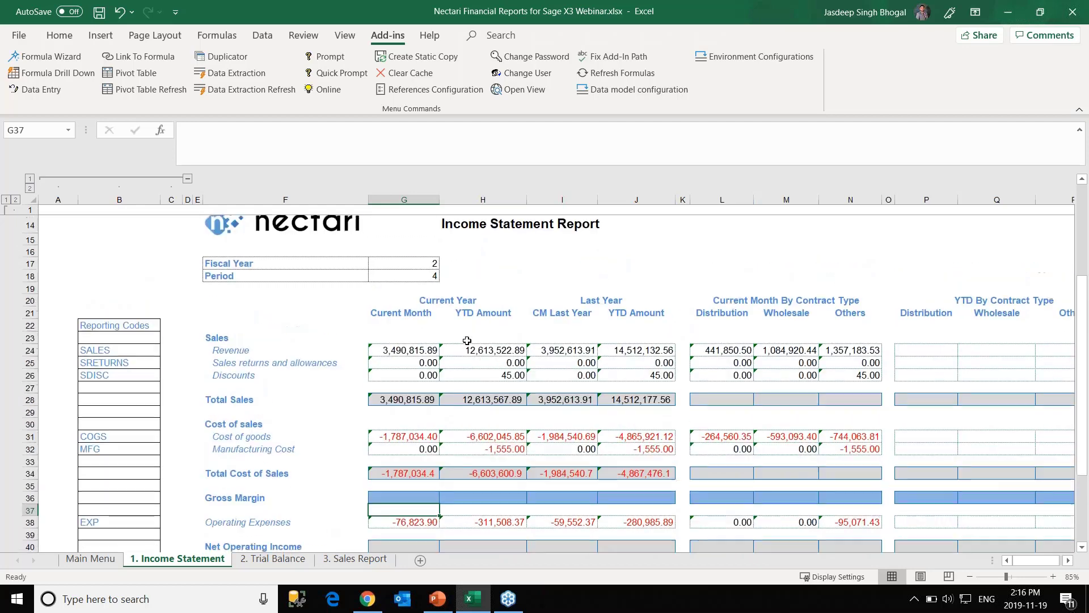
{"action": "left_click", "coordinate": [68, 55]}
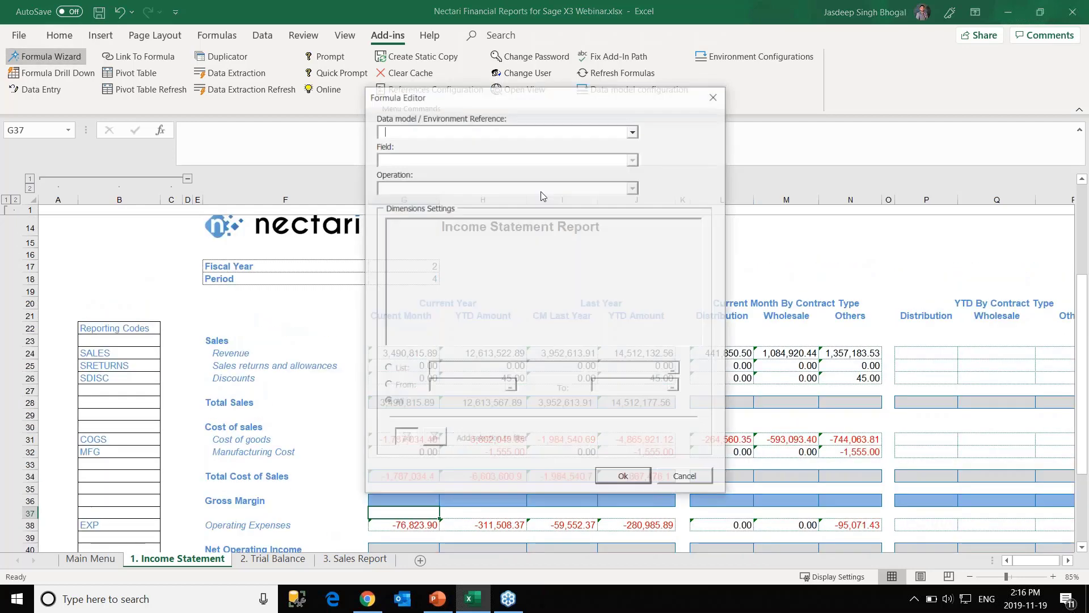
{"action": "left_click", "coordinate": [714, 96]}
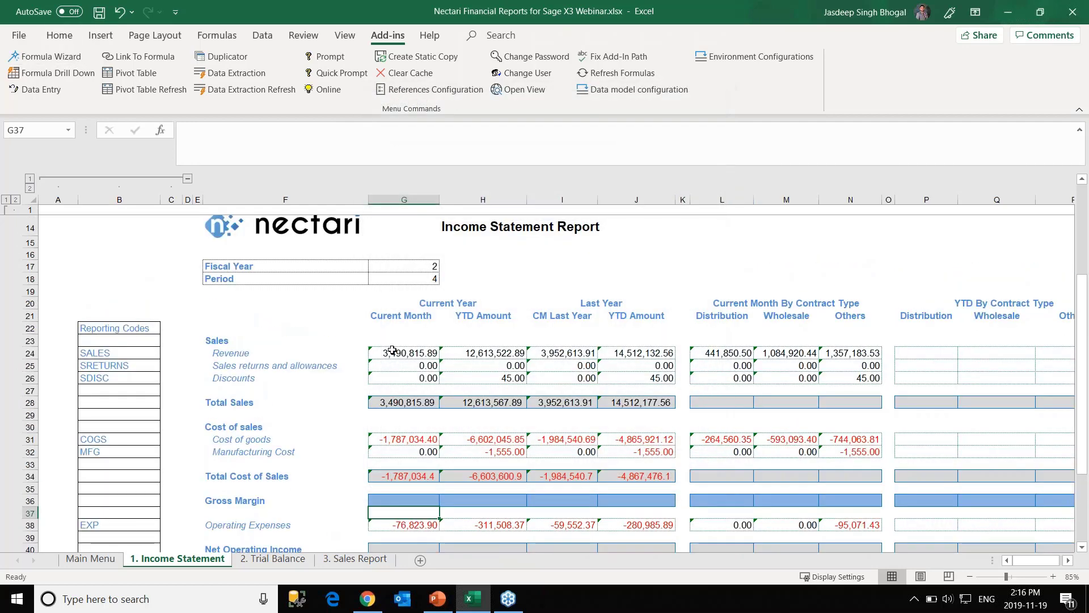
{"action": "left_click", "coordinate": [67, 56]}
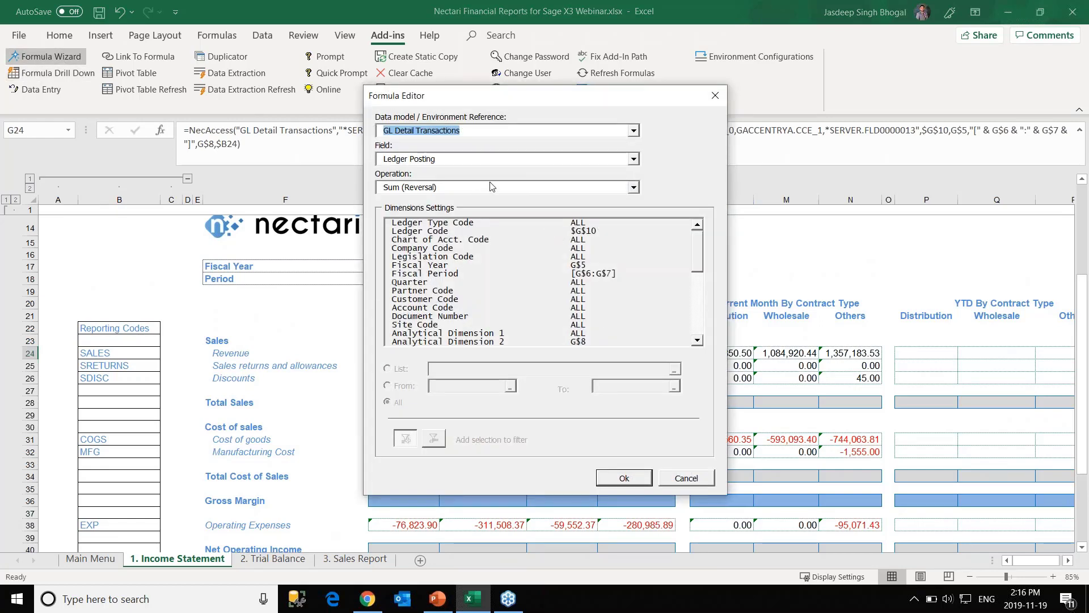
{"action": "left_click", "coordinate": [677, 483]}
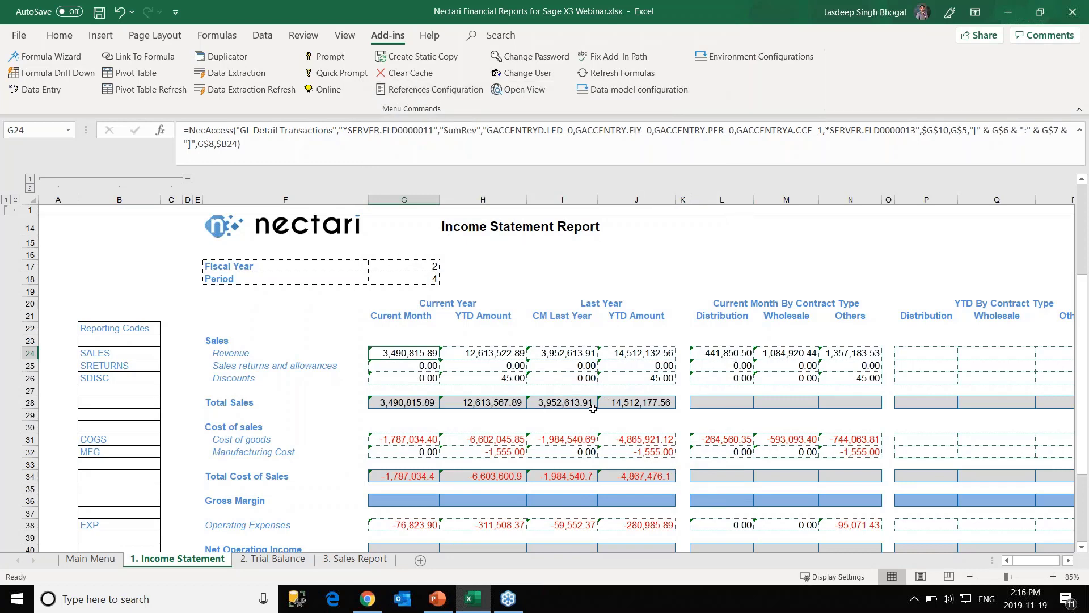
Collapse configuration rows 1–11 and Reporting Codes columns A–C using the outline buttons.
{"action": "scroll", "coordinate": [592, 409], "scroll_direction": "down", "scroll_amount": 2}
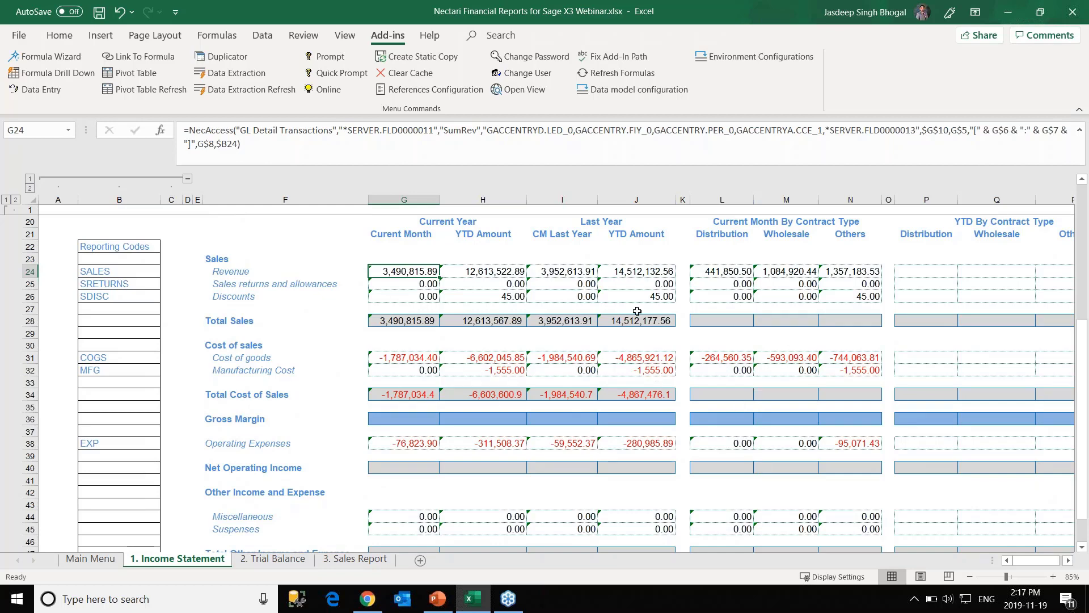
{"action": "scroll", "coordinate": [637, 311], "scroll_direction": "up", "scroll_amount": 2}
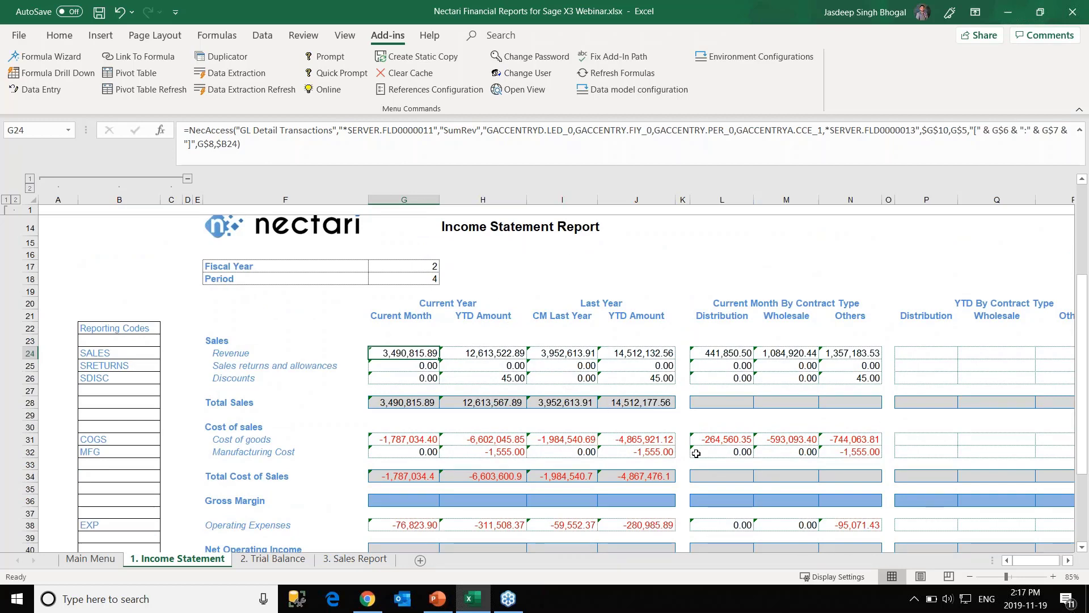
{"action": "scroll", "coordinate": [579, 472], "scroll_direction": "down", "scroll_amount": 4}
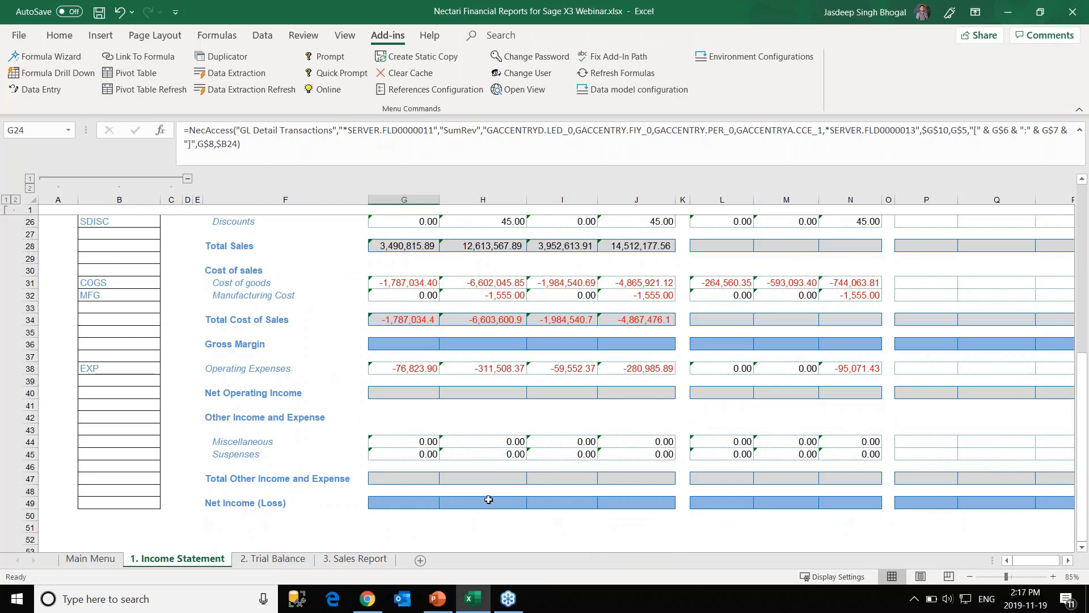
{"action": "scroll", "coordinate": [516, 471], "scroll_direction": "up", "scroll_amount": 1}
{"action": "scroll", "coordinate": [461, 320], "scroll_direction": "up", "scroll_amount": 1}
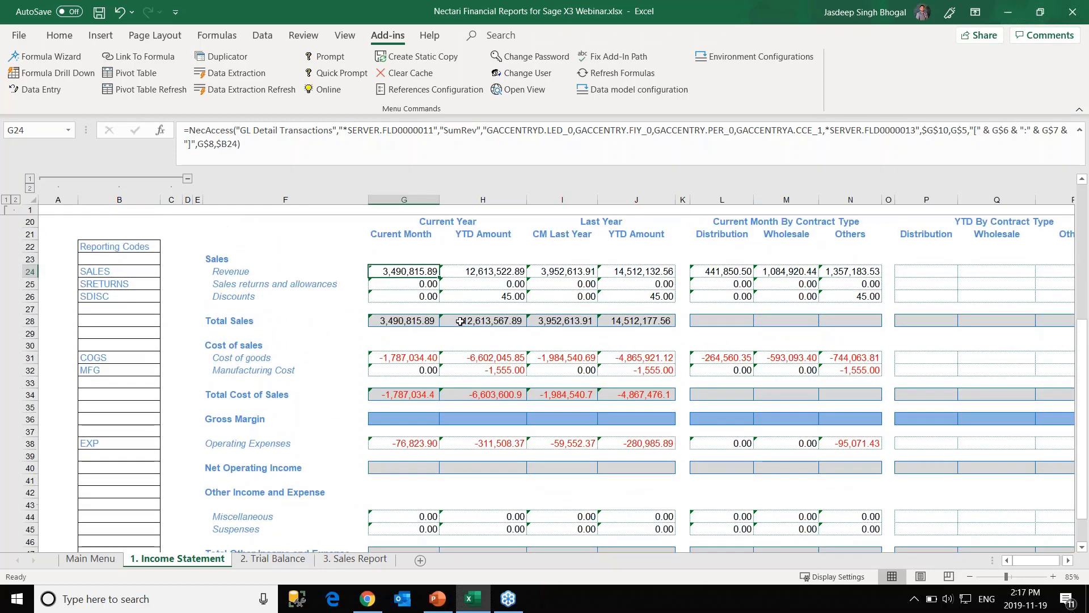
{"action": "left_click", "coordinate": [14, 221]}
{"action": "left_click", "coordinate": [6, 339]}
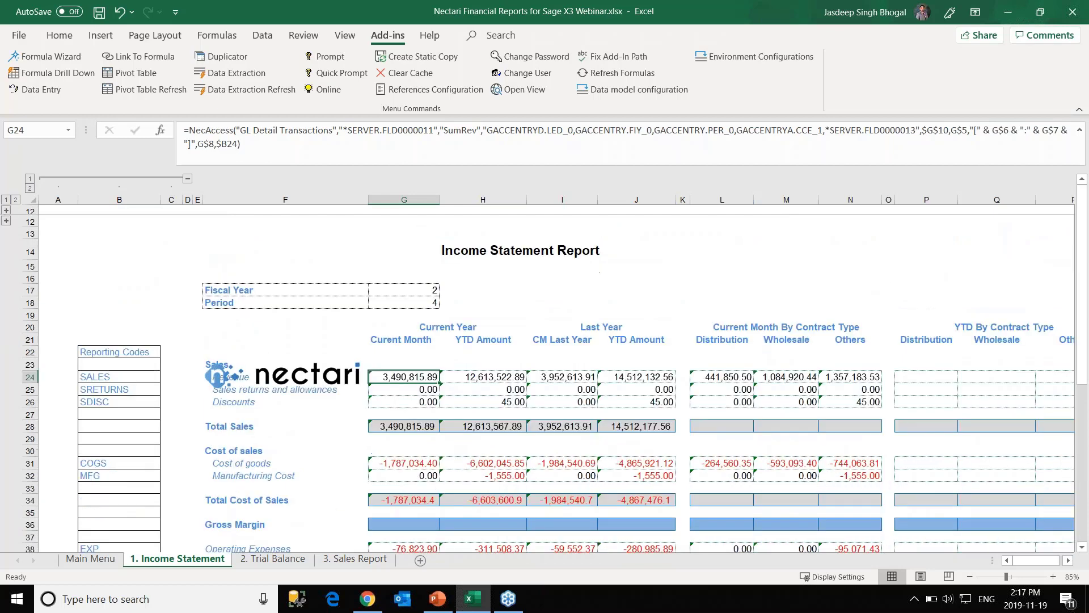
{"action": "left_click", "coordinate": [187, 181]}
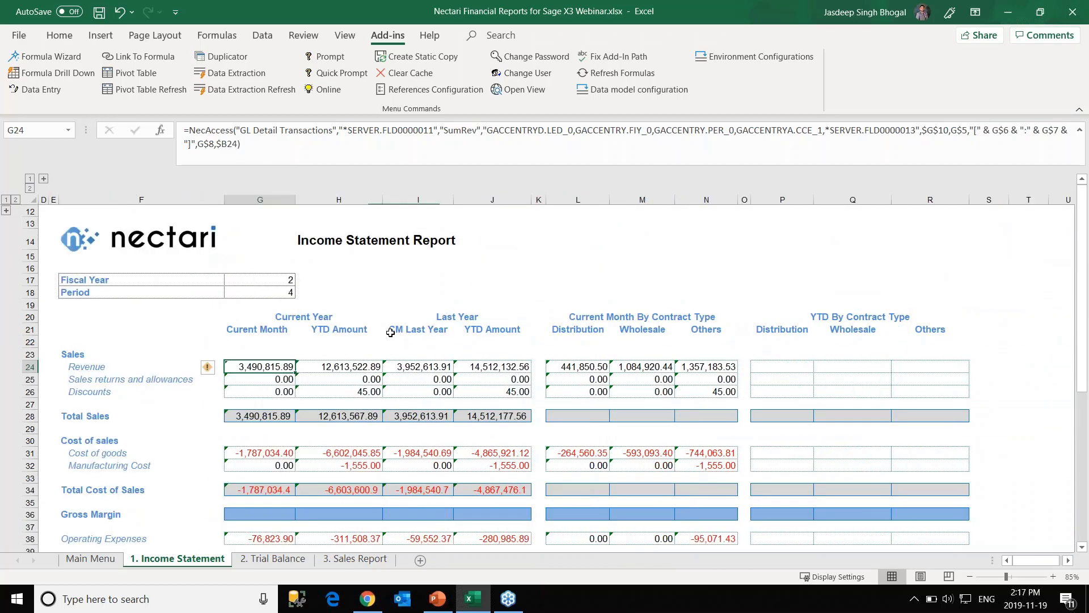
{"action": "scroll", "coordinate": [390, 333], "scroll_direction": "down", "scroll_amount": 1}
{"action": "scroll", "coordinate": [416, 277], "scroll_direction": "up", "scroll_amount": 1}
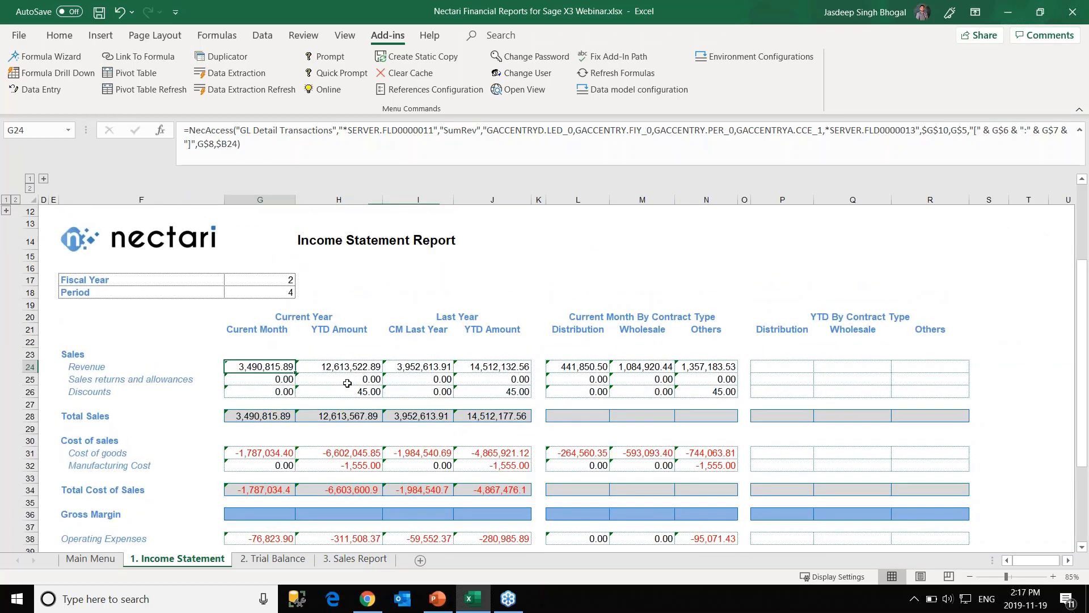
{"action": "scroll", "coordinate": [401, 462], "scroll_direction": "down", "scroll_amount": 1}
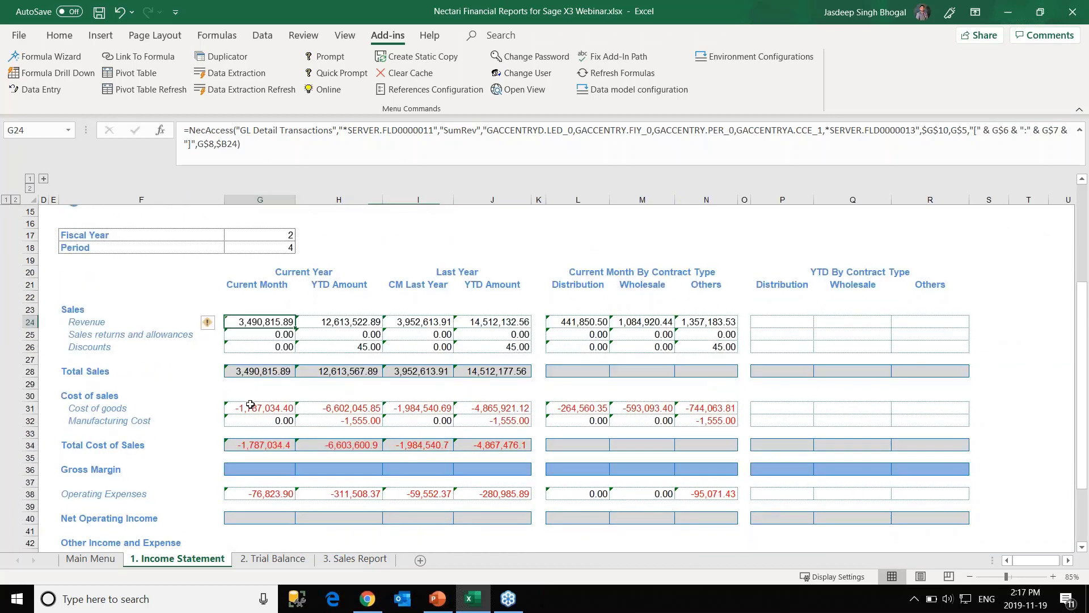
{"action": "scroll", "coordinate": [249, 404], "scroll_direction": "down", "scroll_amount": 2}
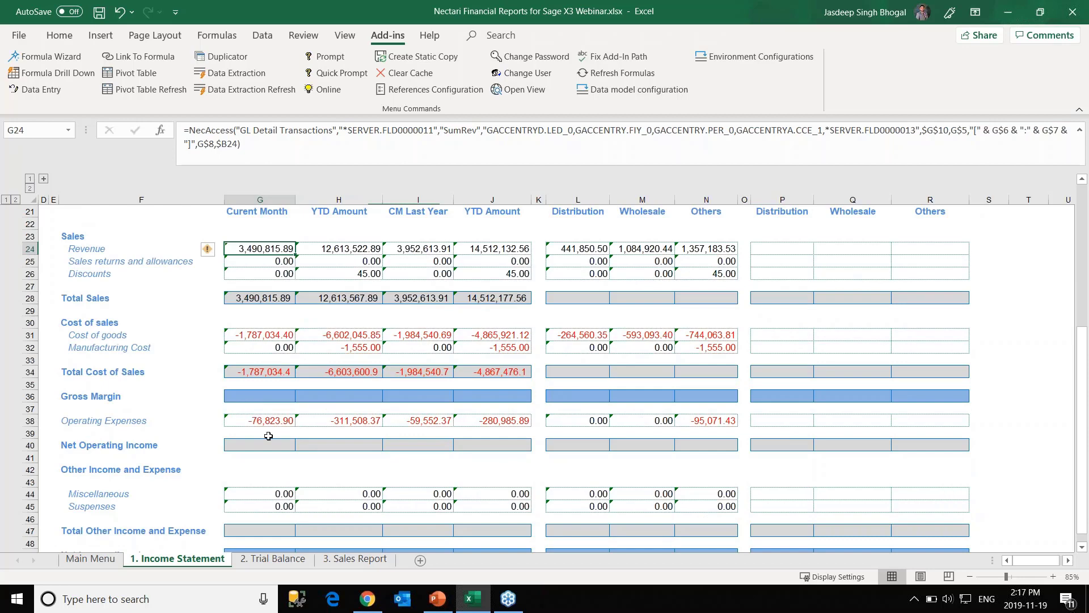
{"action": "scroll", "coordinate": [272, 438], "scroll_direction": "down", "scroll_amount": 2}
{"action": "scroll", "coordinate": [295, 375], "scroll_direction": "up", "scroll_amount": 3}
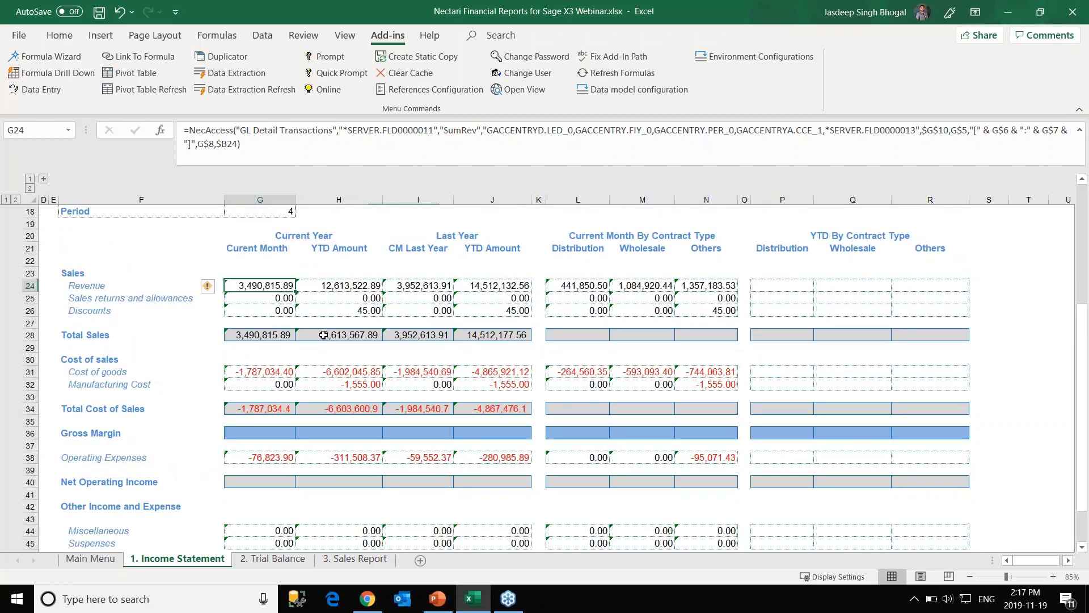
{"action": "scroll", "coordinate": [324, 336], "scroll_direction": "up", "scroll_amount": 2}
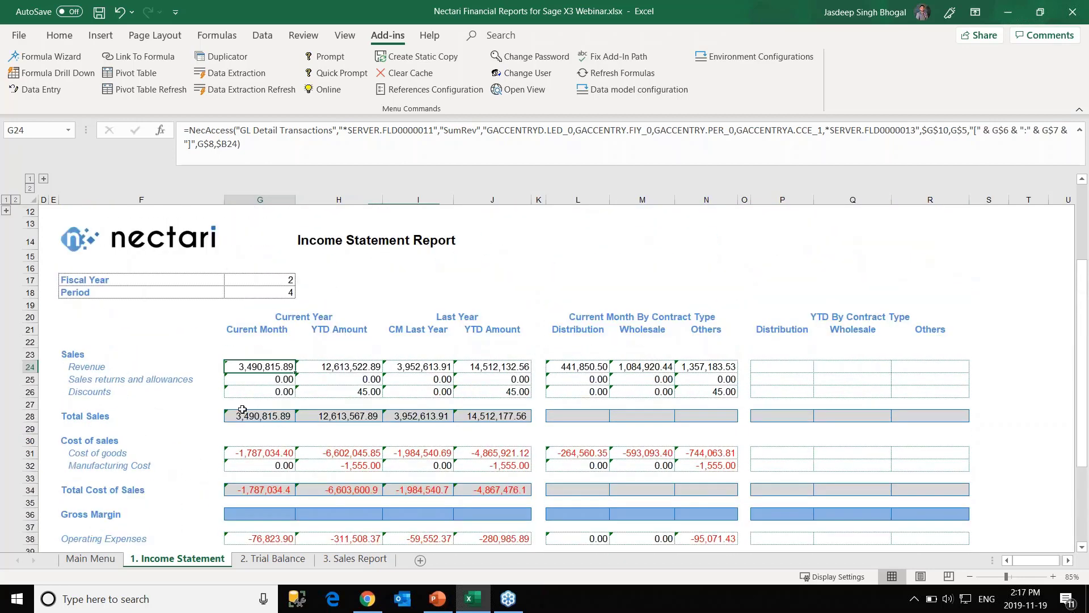
Start a Data Extraction at G10 of 2. Trial Balance from GL Transaction Details (X3v6) in Production.
{"action": "left_click", "coordinate": [272, 561]}
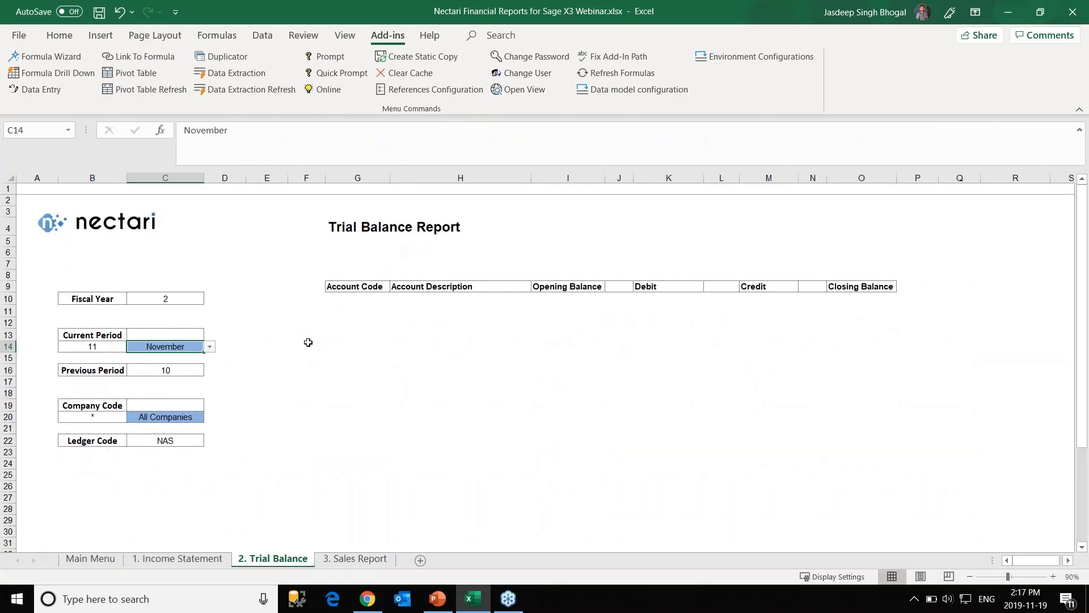
{"action": "left_click", "coordinate": [347, 300]}
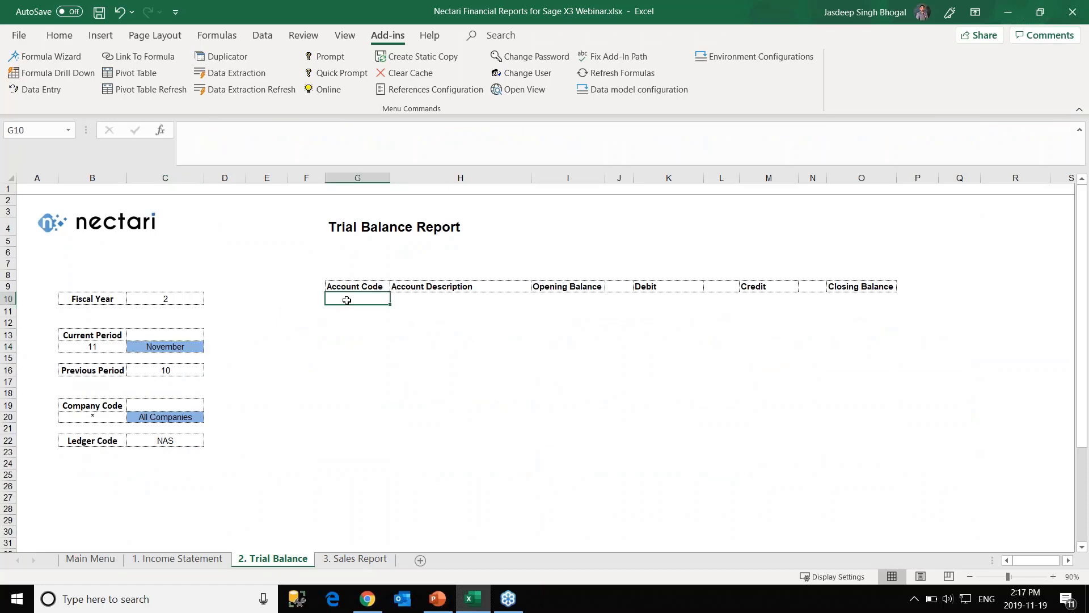
{"action": "left_click", "coordinate": [250, 72]}
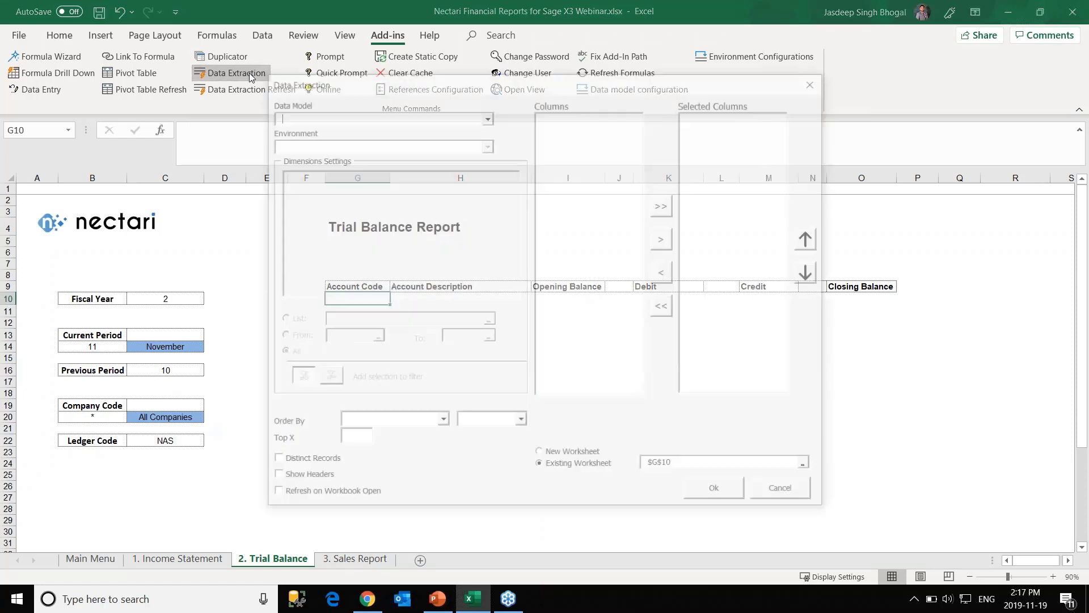
{"action": "left_click", "coordinate": [486, 116]}
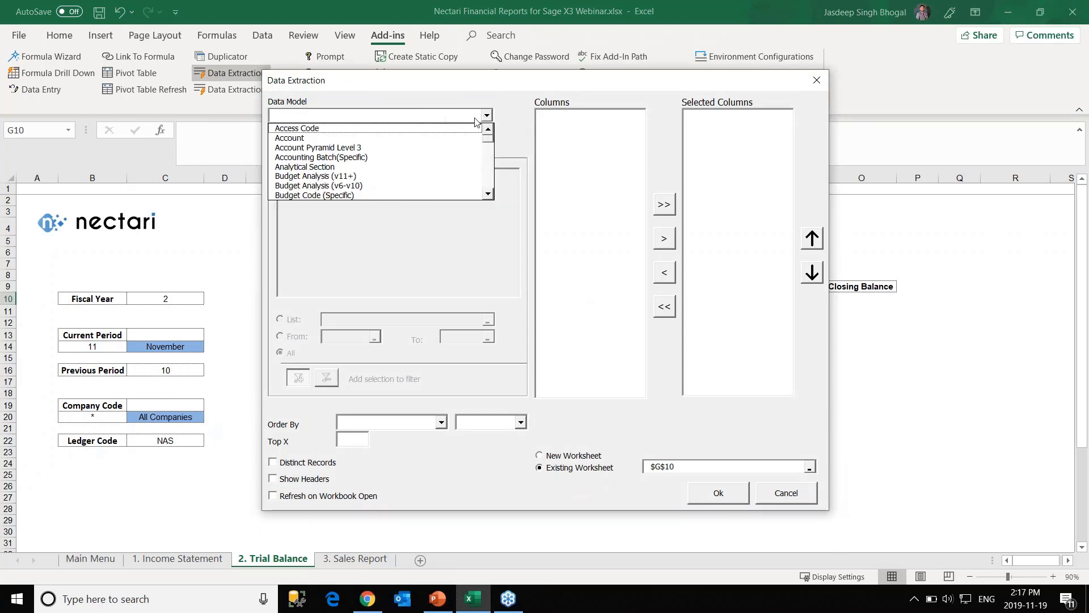
{"action": "left_click", "coordinate": [508, 118]}
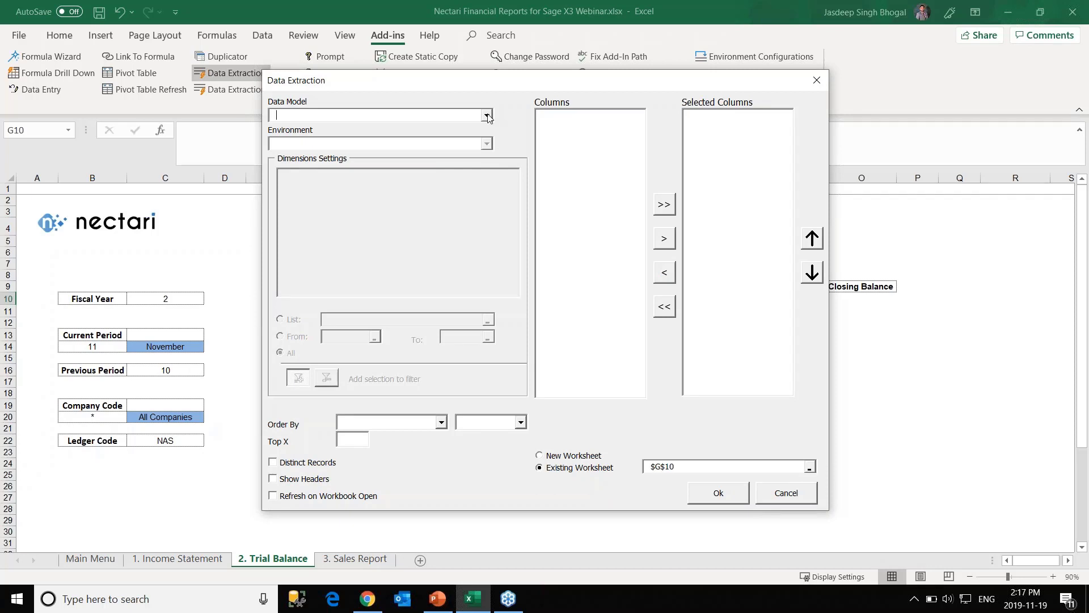
{"action": "left_click", "coordinate": [487, 116]}
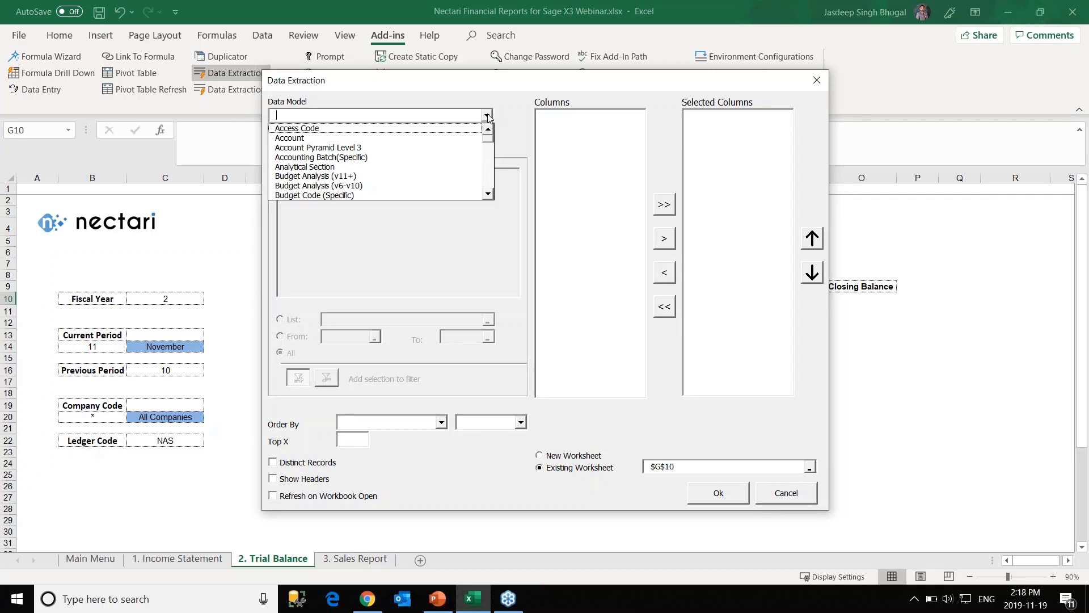
{"action": "left_click", "coordinate": [486, 165]}
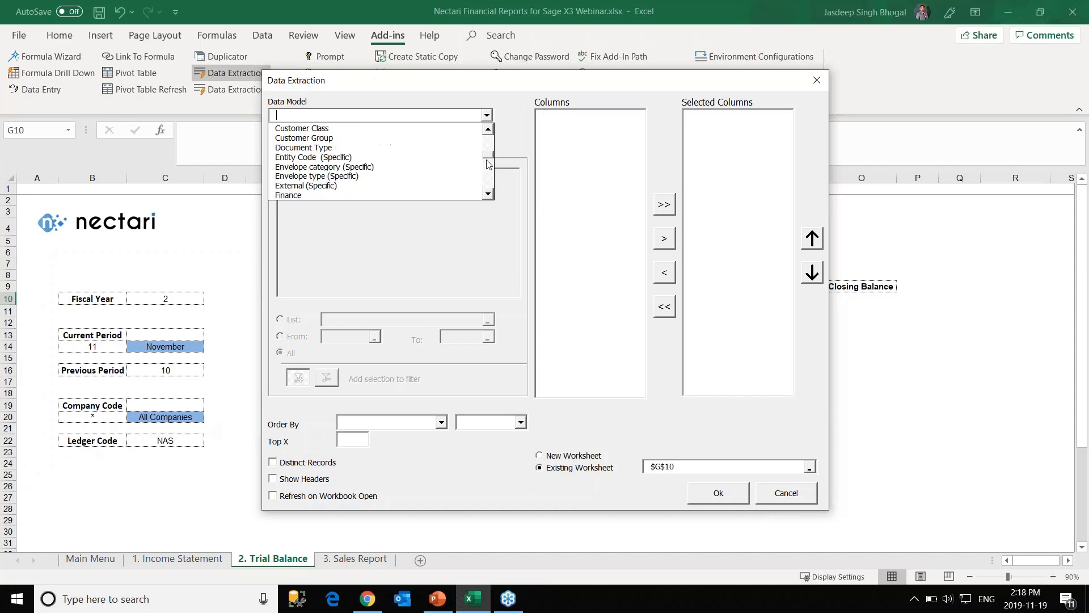
{"action": "left_click", "coordinate": [490, 170]}
{"action": "left_click", "coordinate": [391, 176]}
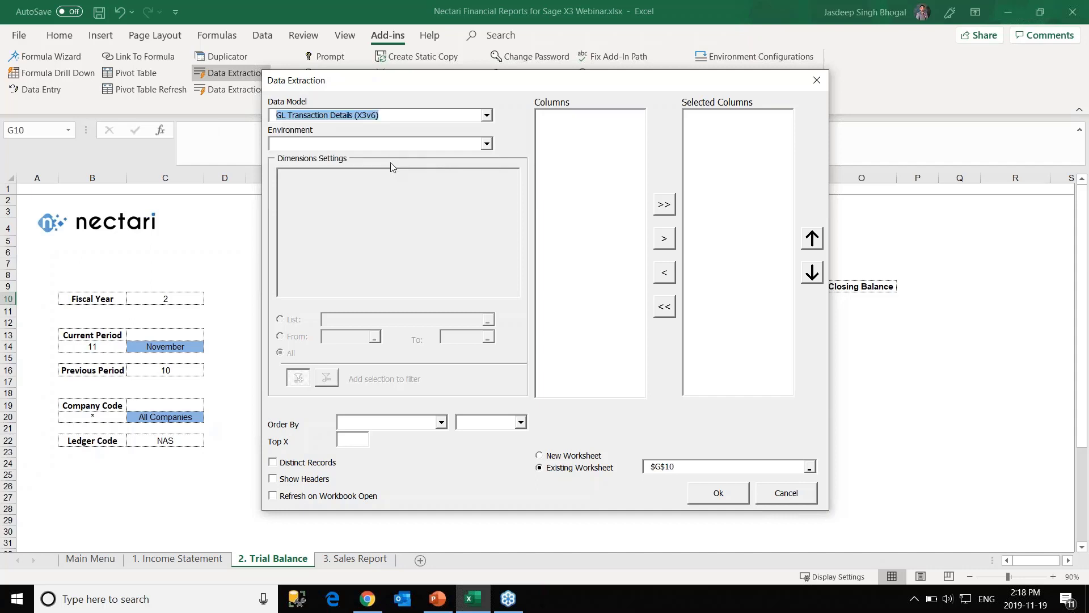
{"action": "left_click", "coordinate": [382, 148]}
{"action": "left_click", "coordinate": [367, 155]}
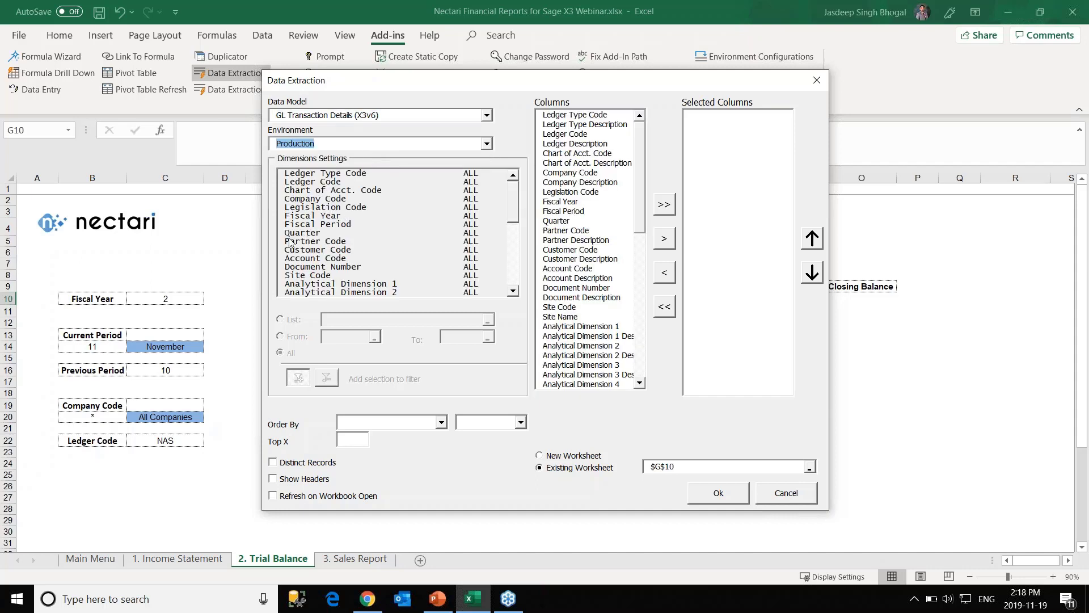
Add Account Code and Account Description as the extraction's output columns.
{"action": "left_click", "coordinate": [570, 268]}
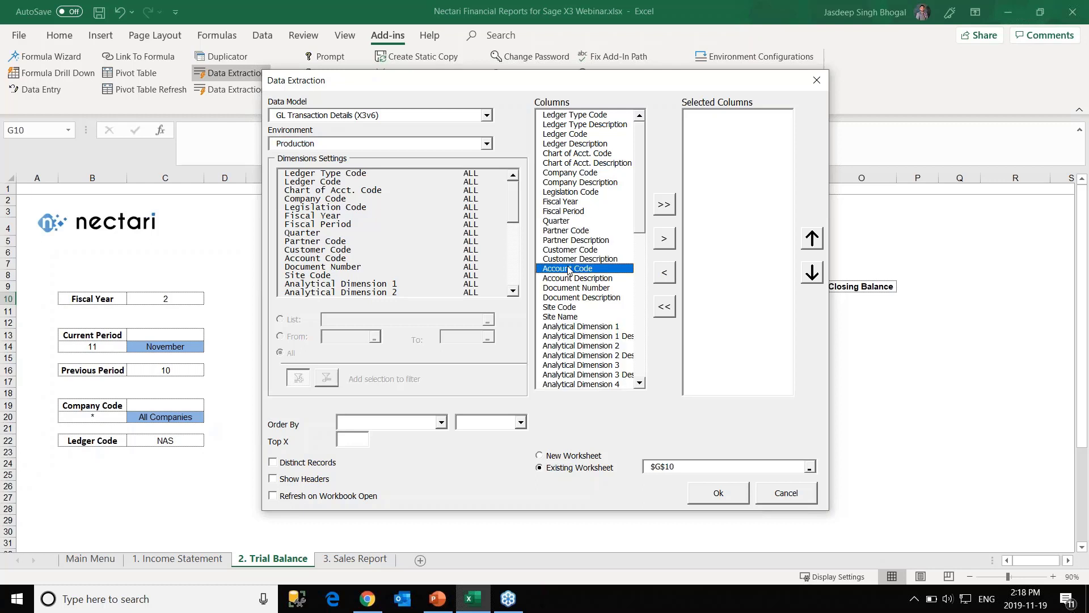
{"action": "left_click", "coordinate": [570, 278], "text": "ctrl"}
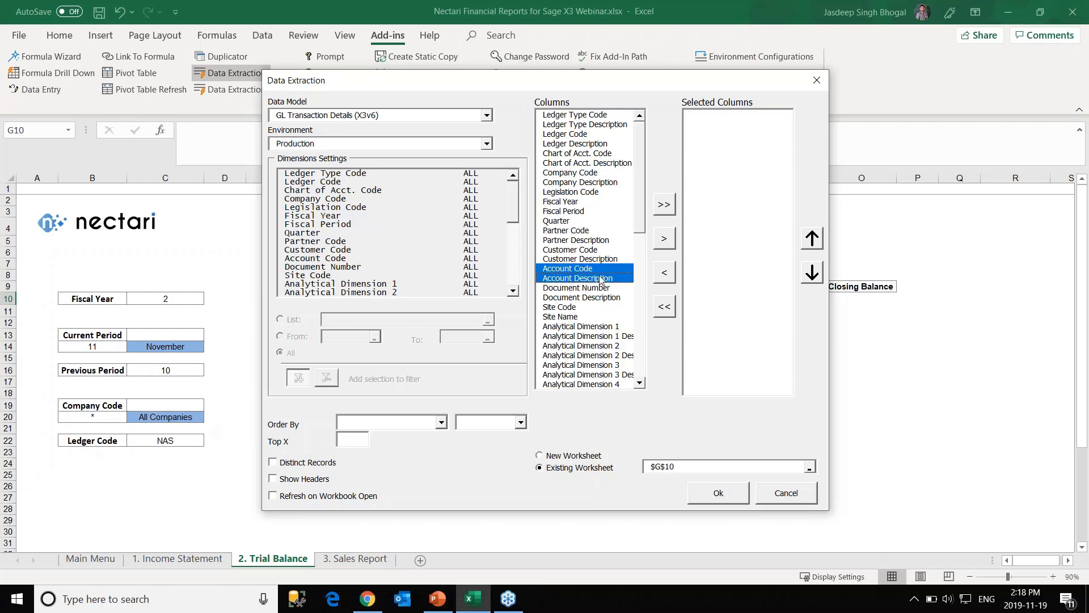
{"action": "left_click", "coordinate": [664, 241]}
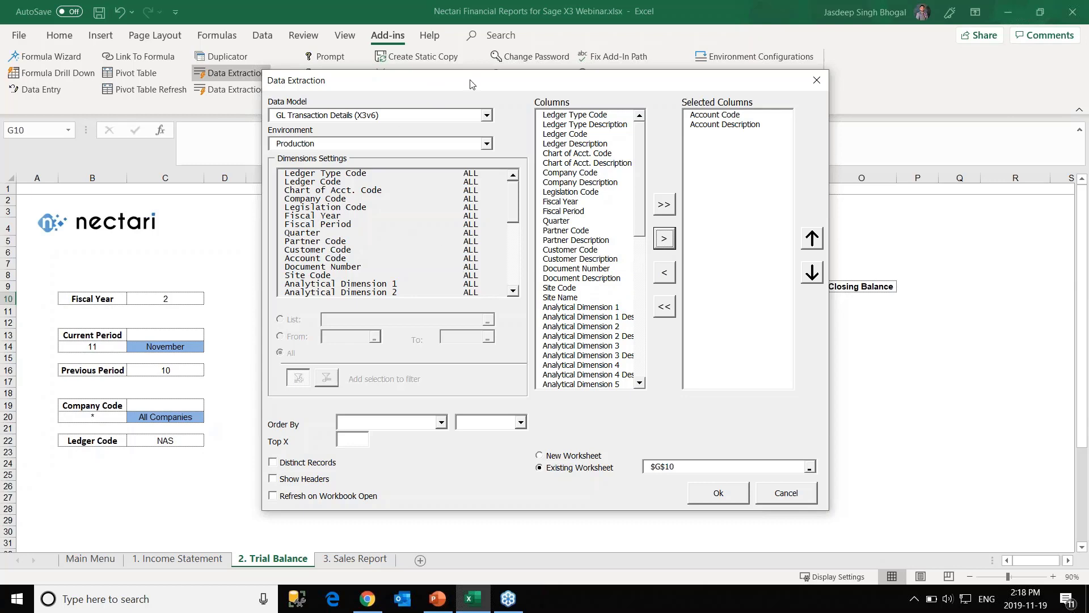
{"action": "left_click_drag", "start_coordinate": [432, 80], "coordinate": [617, 87]}
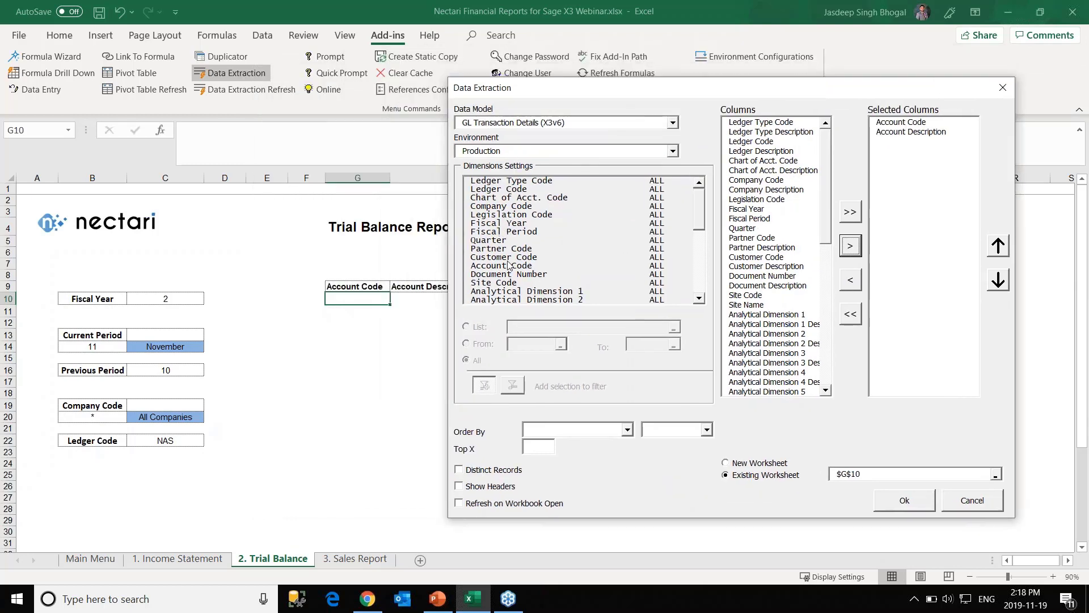
Filter Fiscal Year by cell C10 and Fiscal Period by cell B14.
{"action": "left_click", "coordinate": [499, 224]}
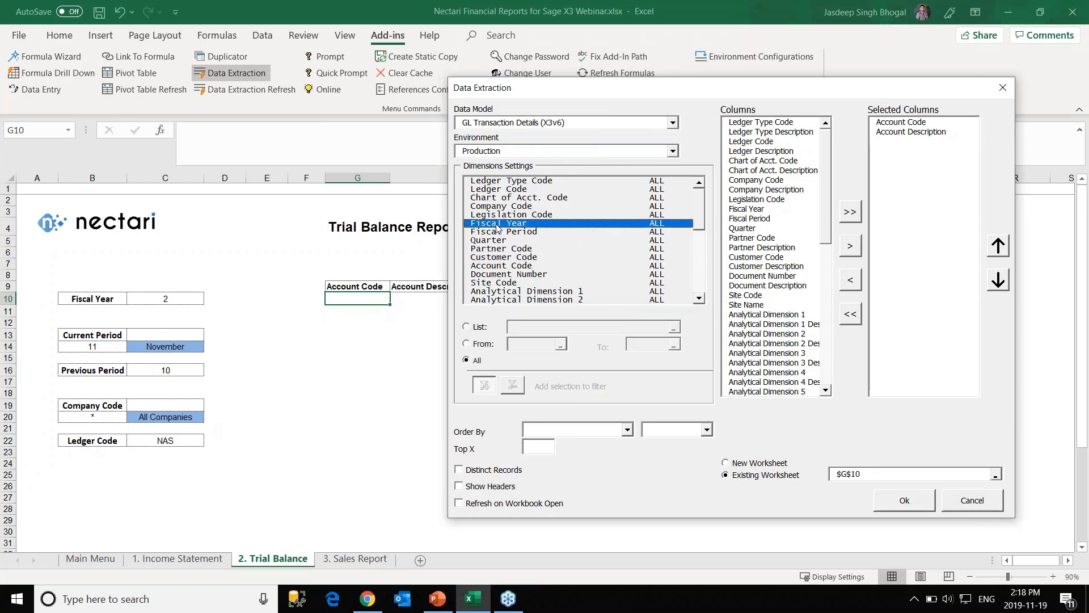
{"action": "left_click", "coordinate": [466, 326]}
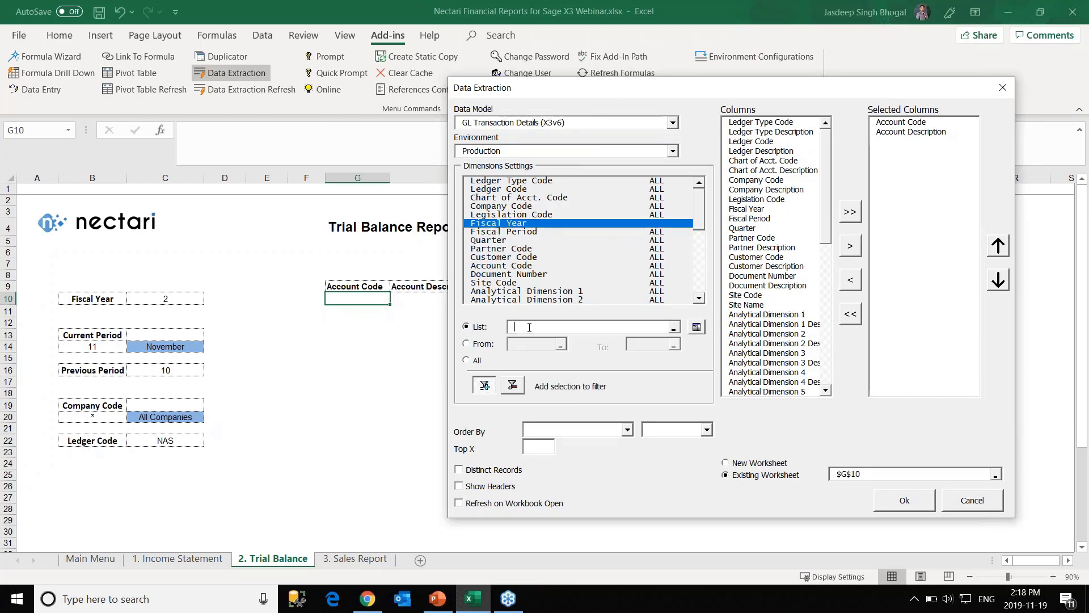
{"action": "left_click", "coordinate": [177, 299]}
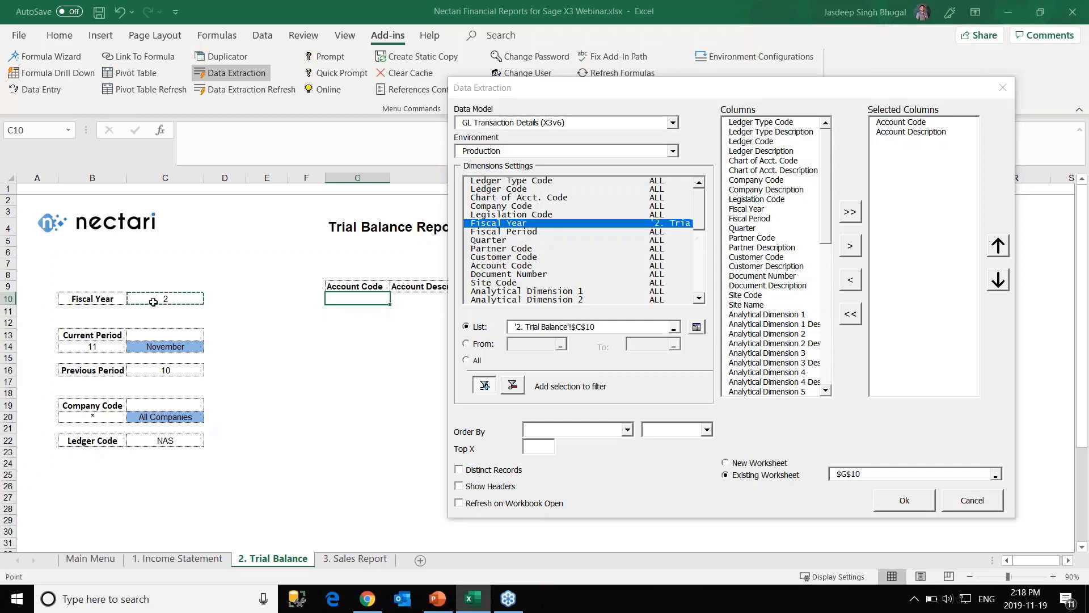
{"action": "left_click", "coordinate": [499, 231]}
{"action": "left_click", "coordinate": [466, 344]}
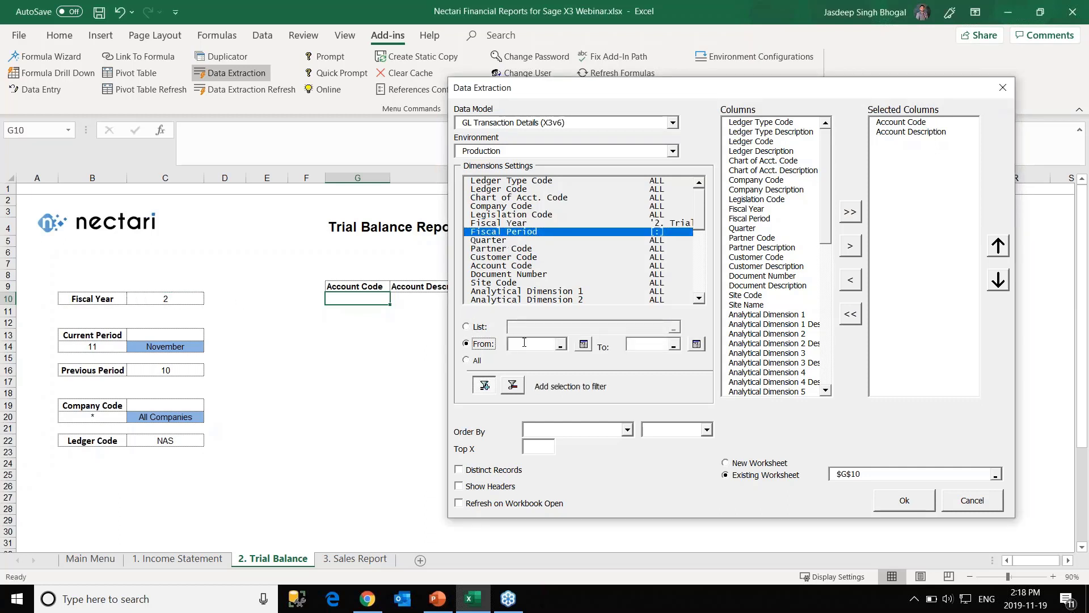
{"action": "left_click", "coordinate": [466, 327]}
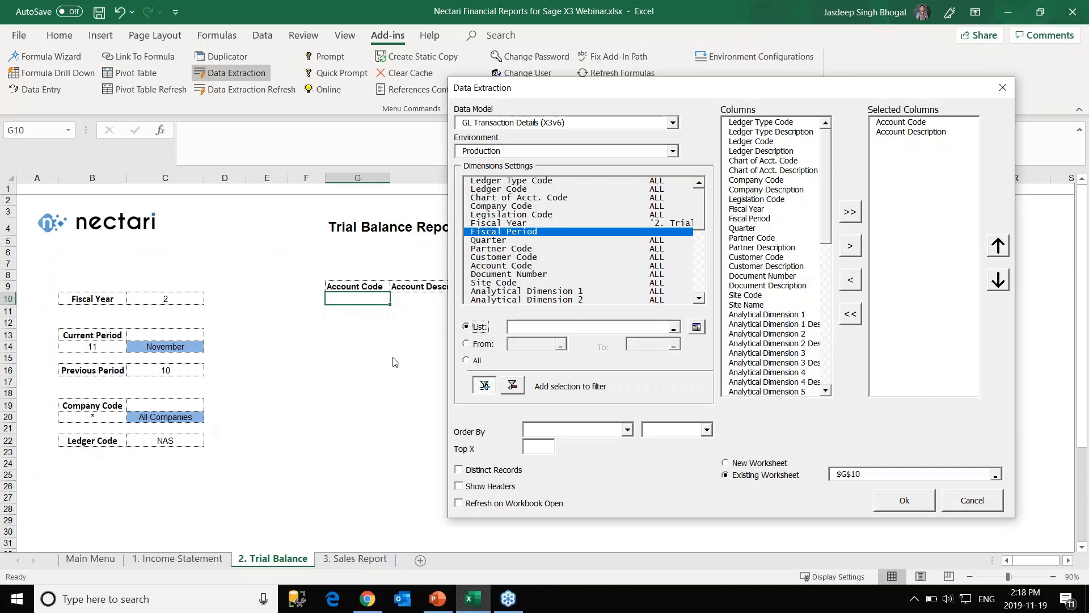
{"action": "left_click", "coordinate": [516, 327]}
{"action": "left_click", "coordinate": [114, 347]}
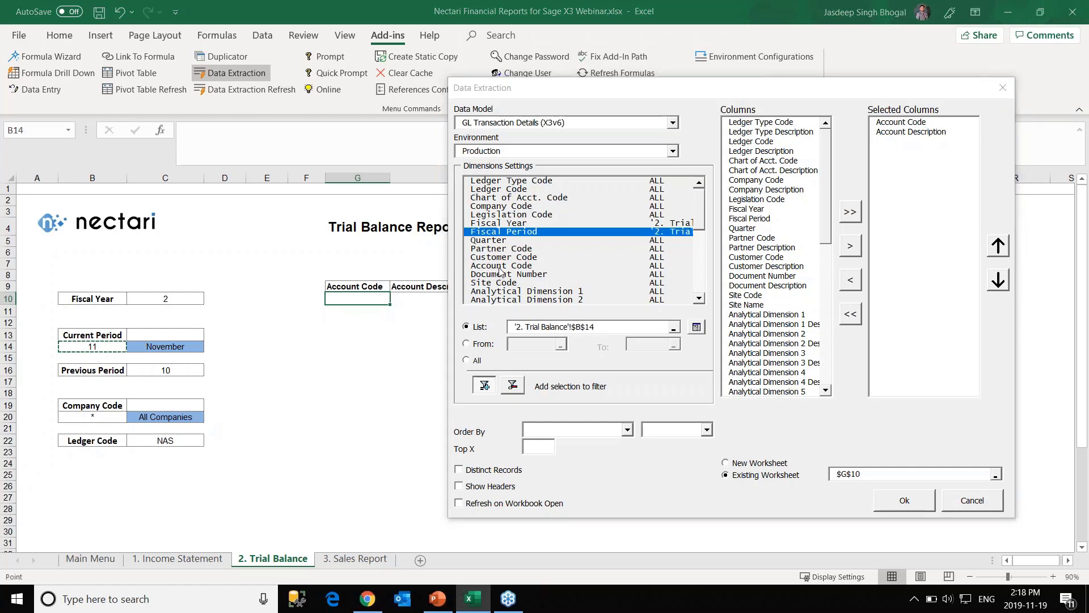
Filter Ledger Code by the value in cell C22.
{"action": "left_click", "coordinate": [511, 190]}
{"action": "left_click", "coordinate": [527, 325]}
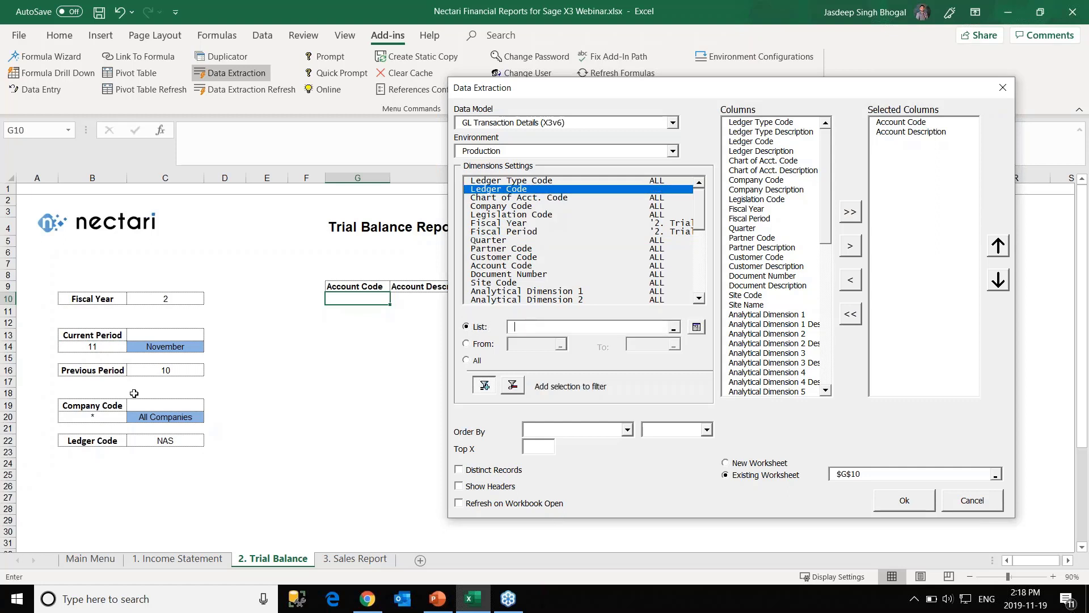
{"action": "left_click", "coordinate": [159, 439]}
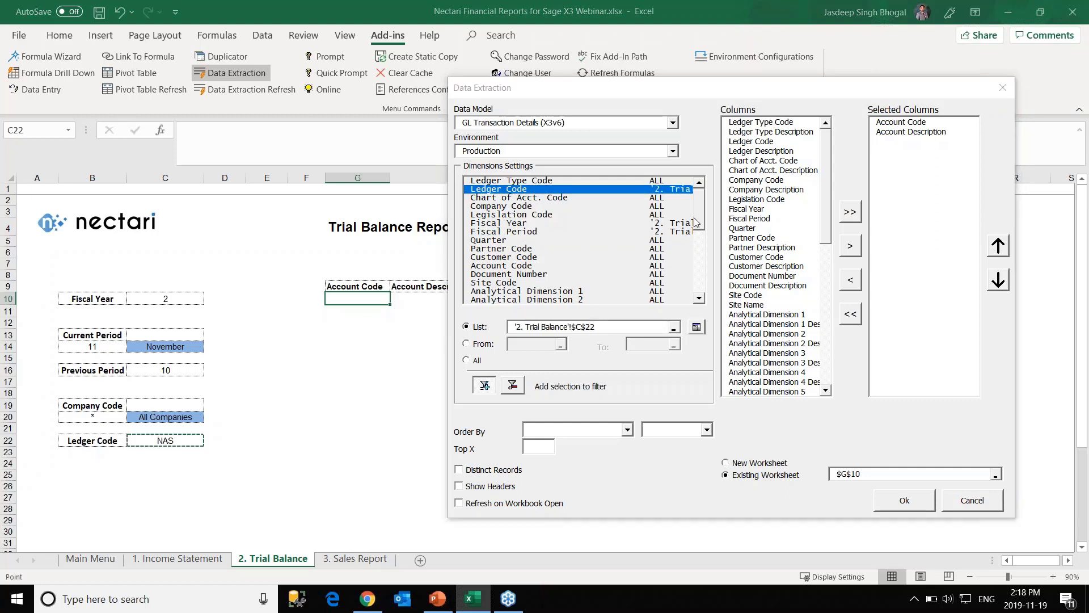
{"action": "left_click_drag", "start_coordinate": [700, 220], "coordinate": [704, 211]}
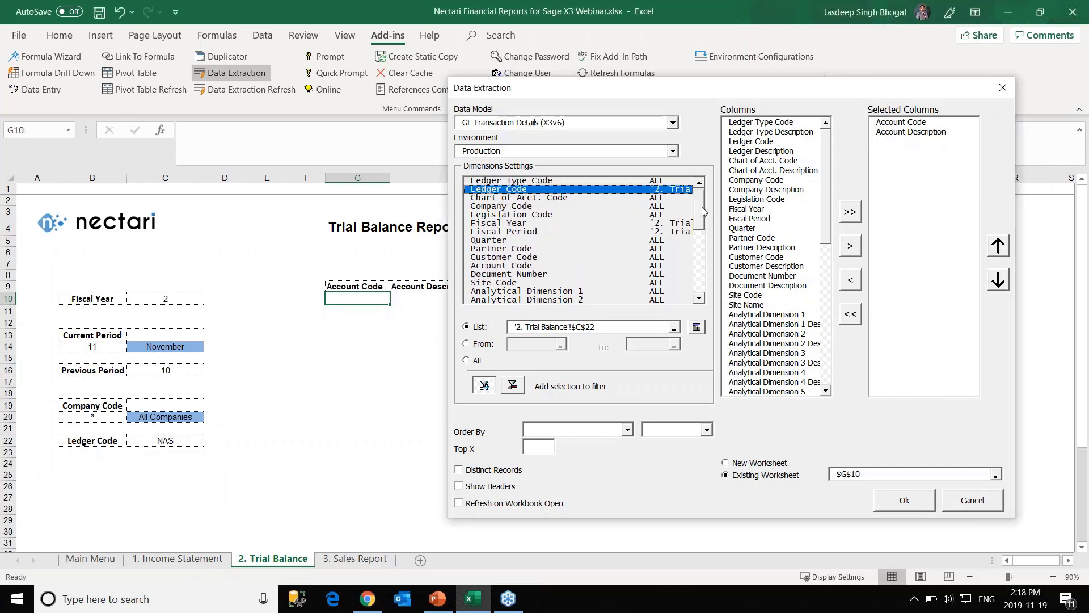
{"action": "left_click_drag", "start_coordinate": [705, 222], "coordinate": [706, 195]}
{"action": "left_click_drag", "start_coordinate": [683, 91], "coordinate": [594, 70]}
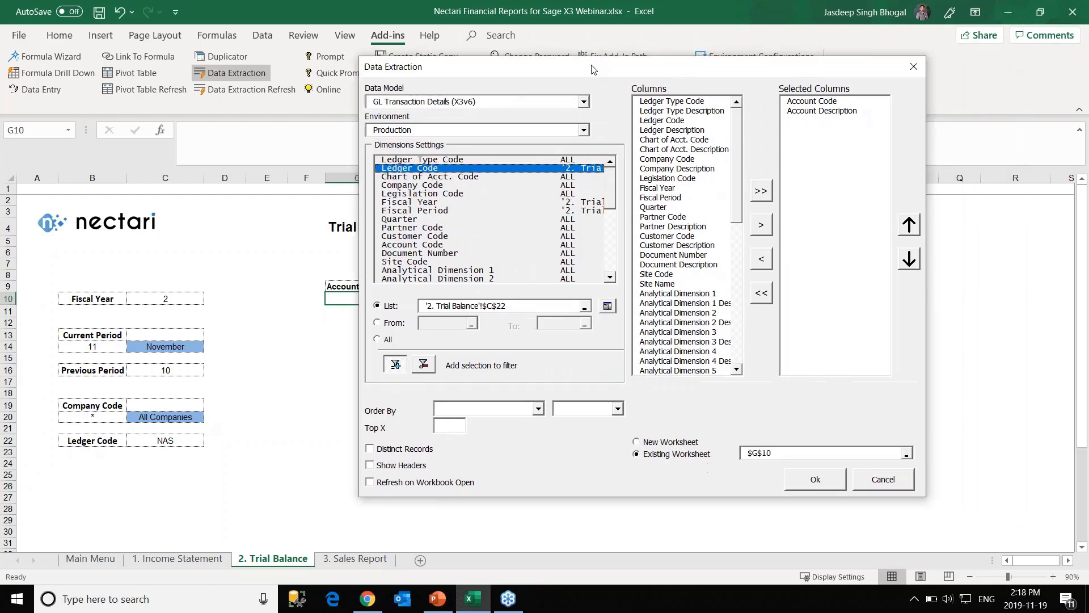
Order by Account Code ascending, keep distinct records only, and run the extraction into G10.
{"action": "left_click", "coordinate": [534, 408]}
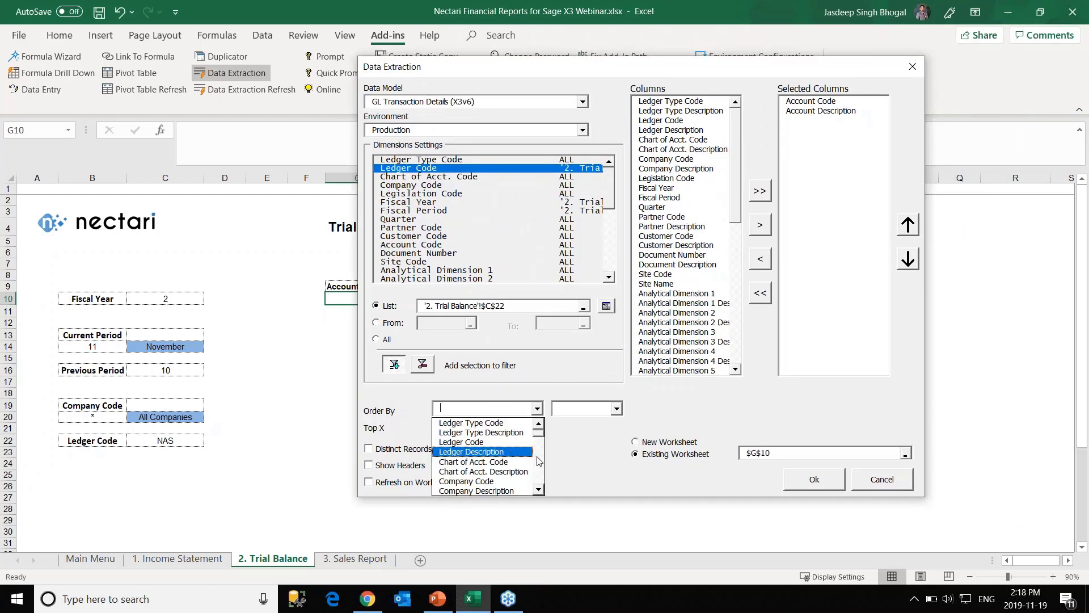
{"action": "scroll", "coordinate": [539, 461], "scroll_direction": "down", "scroll_amount": 5}
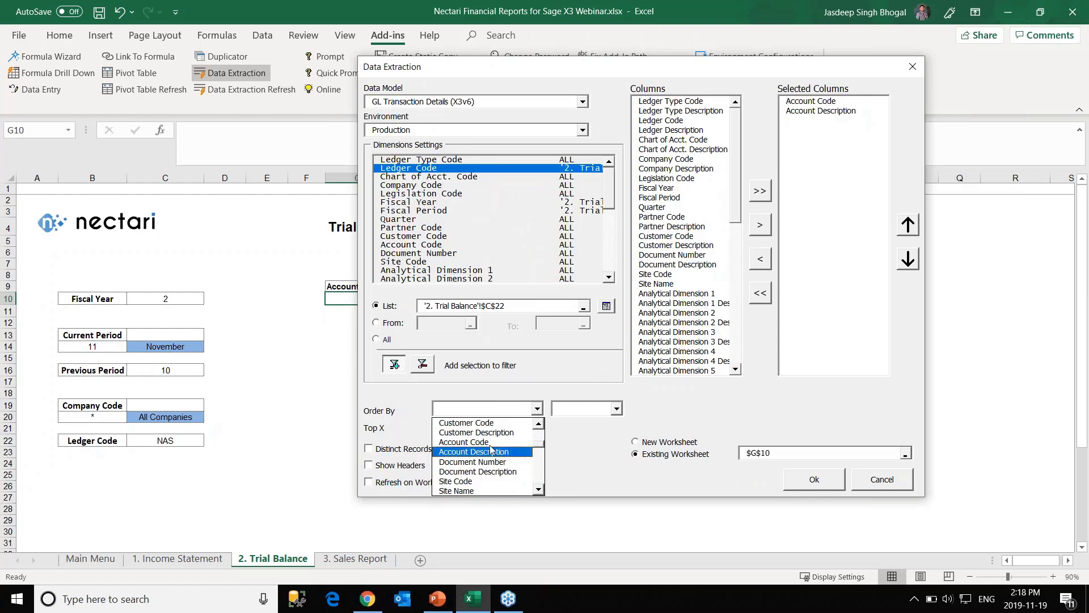
{"action": "left_click", "coordinate": [491, 449]}
{"action": "left_click", "coordinate": [613, 412]}
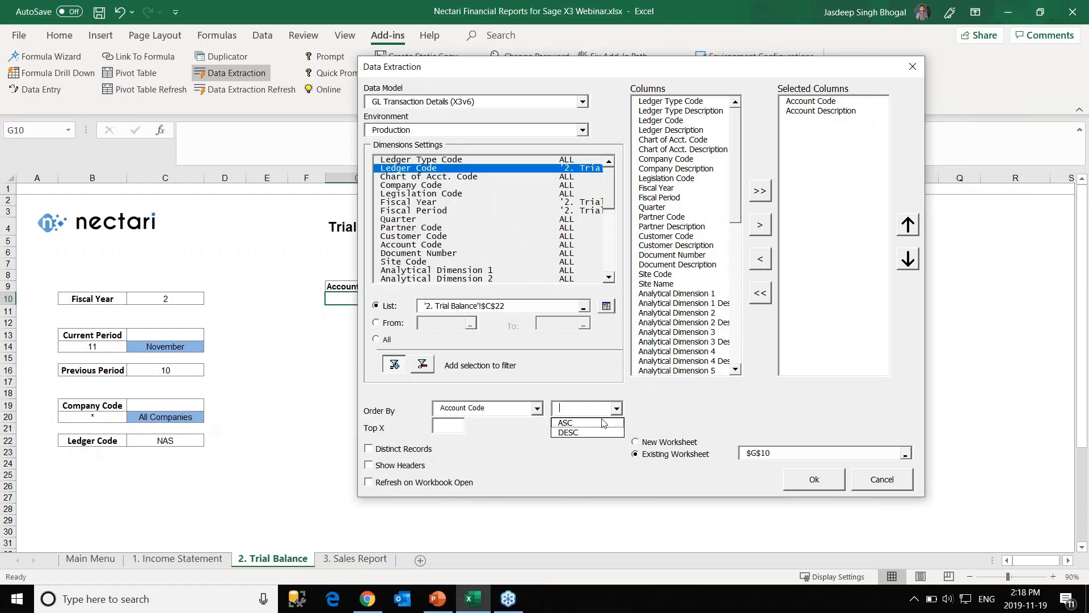
{"action": "left_click", "coordinate": [596, 423]}
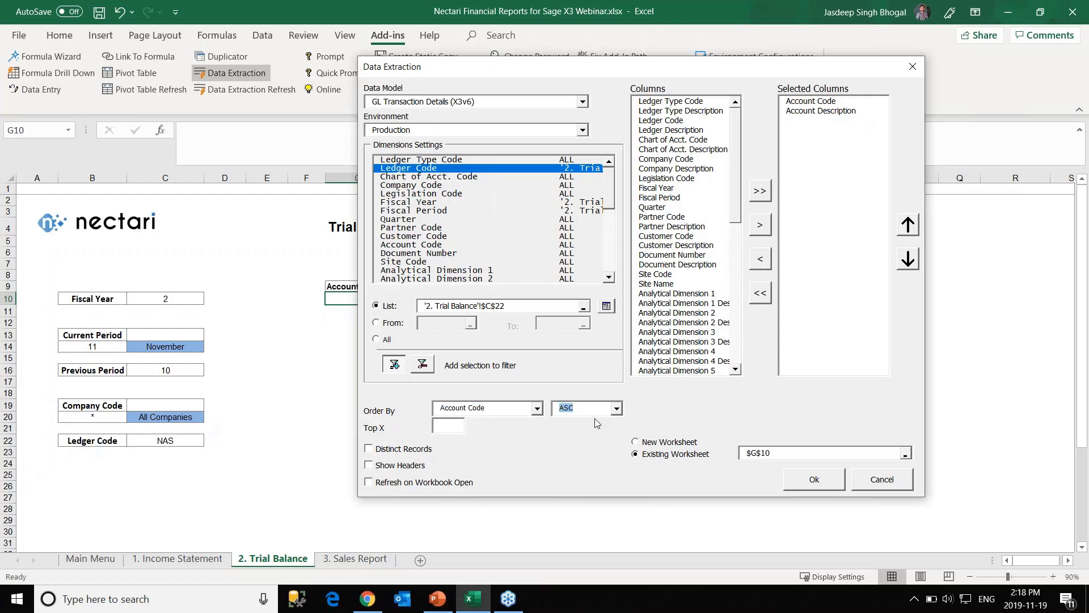
{"action": "left_click", "coordinate": [411, 451]}
{"action": "left_click_drag", "start_coordinate": [588, 66], "coordinate": [677, 63]}
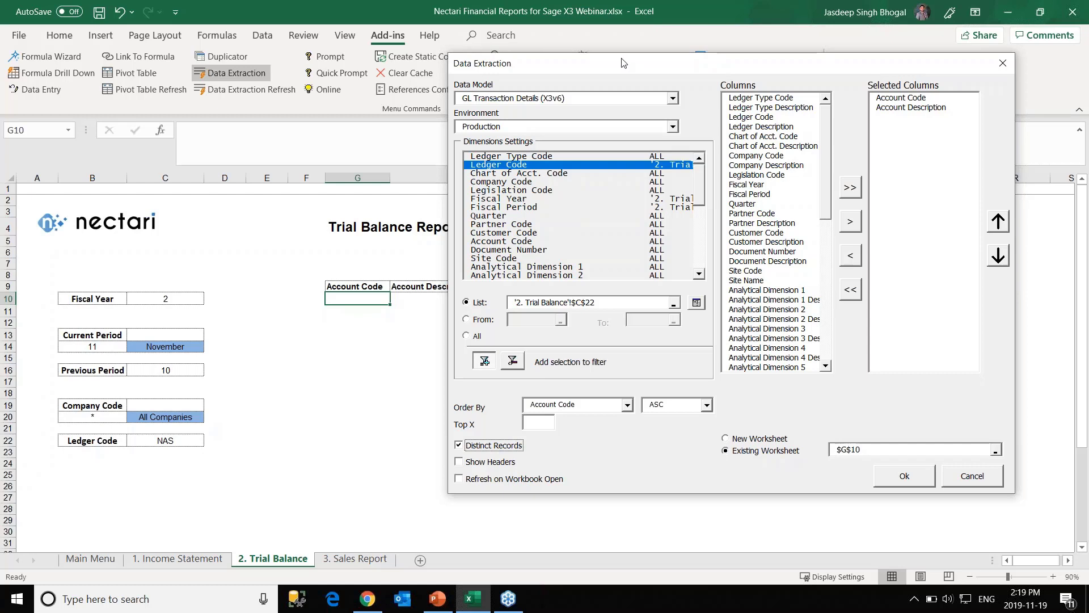
{"action": "left_click_drag", "start_coordinate": [623, 63], "coordinate": [604, 62]}
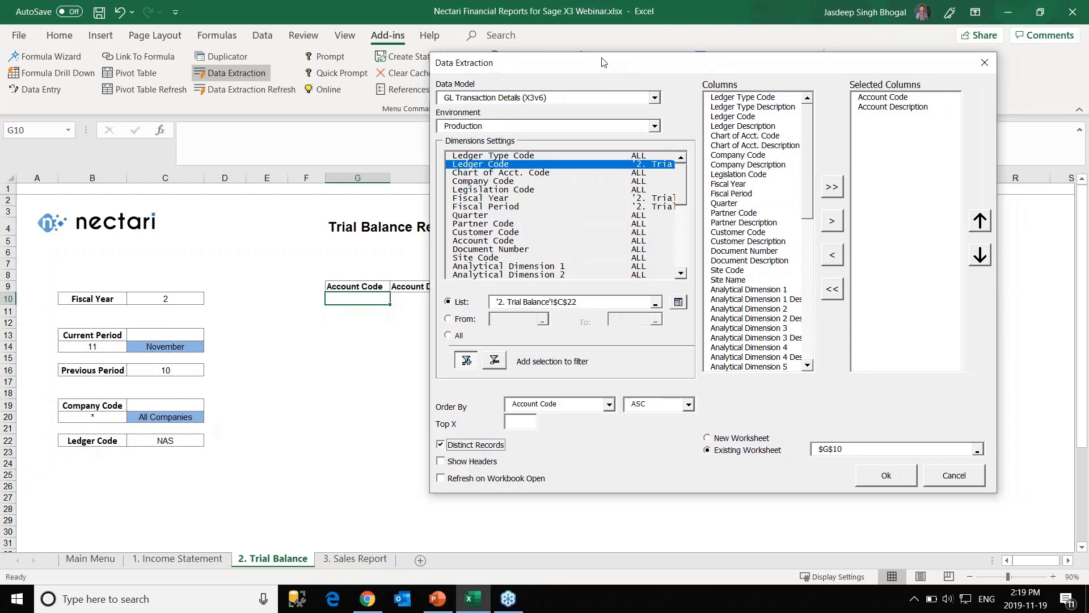
{"action": "left_click", "coordinate": [879, 481]}
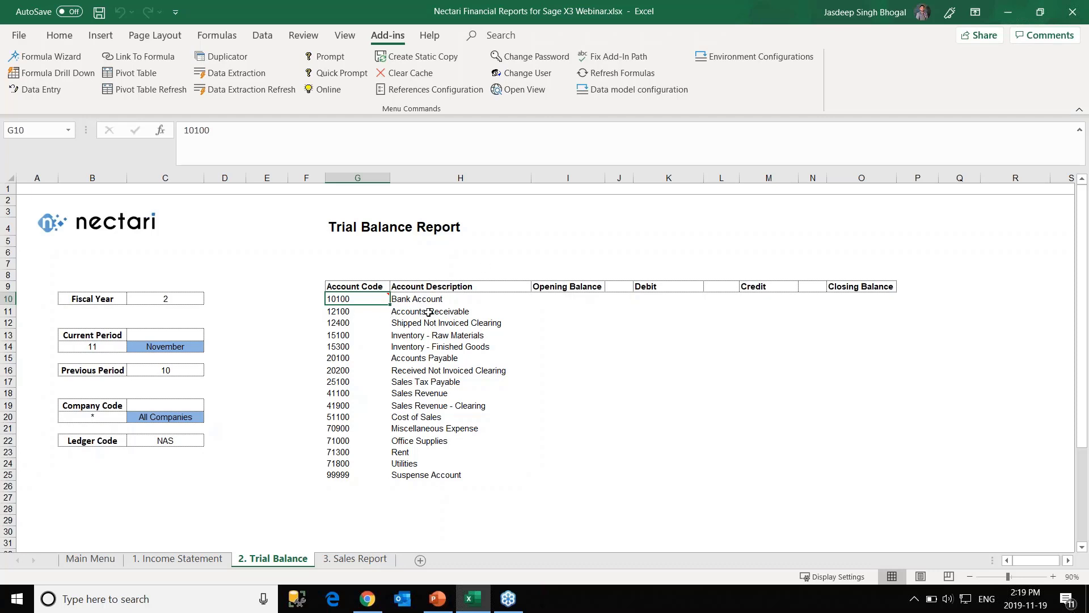
{"action": "left_click", "coordinate": [552, 299]}
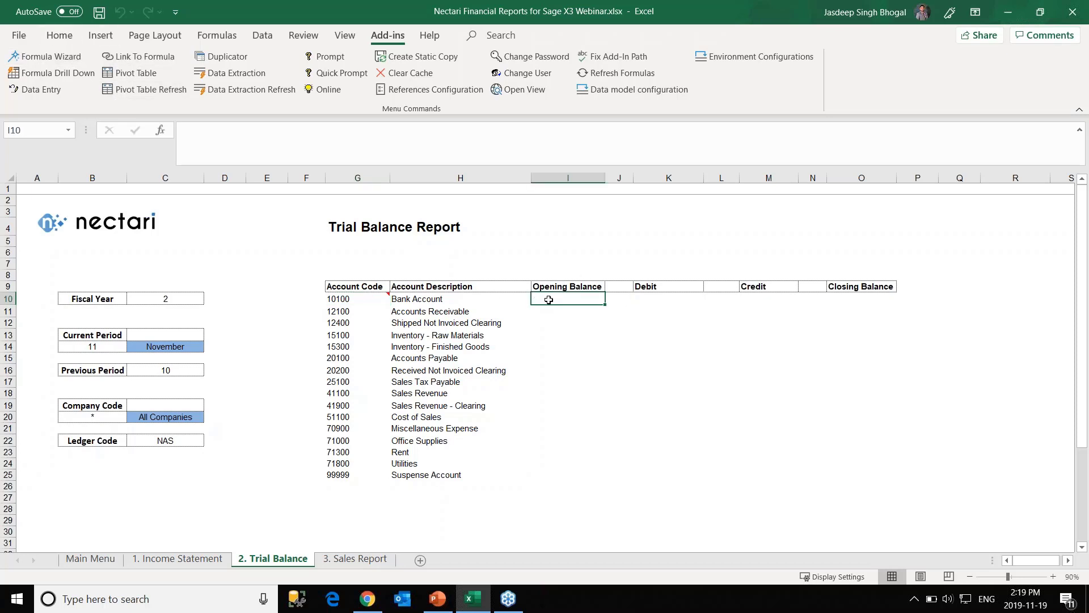
Start a NecAccess formula summing Ledger Posting from GL Detail Transactions.
{"action": "left_click", "coordinate": [40, 57]}
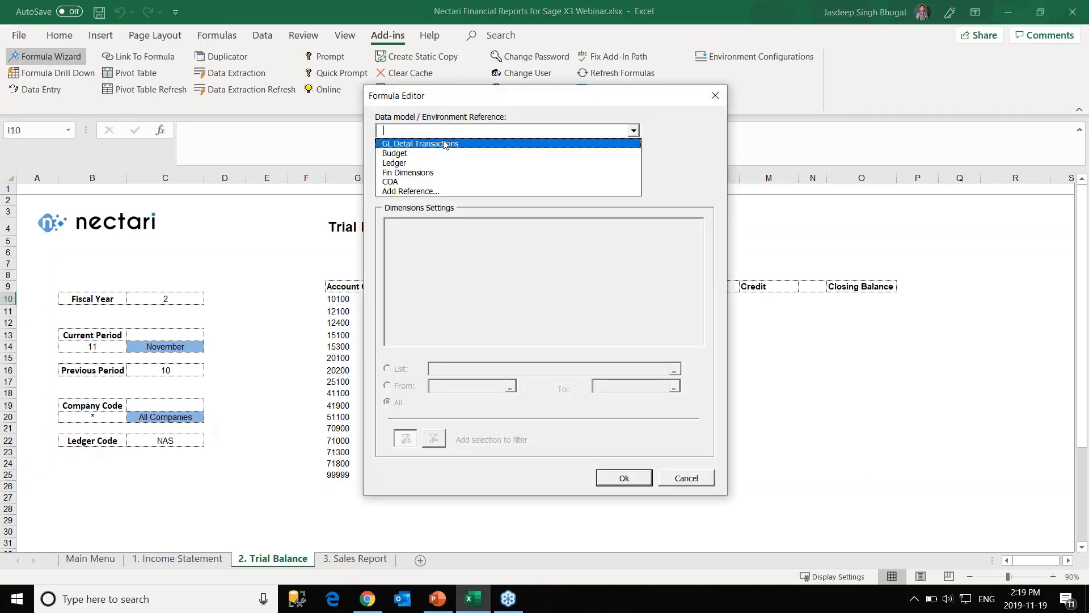
{"action": "left_click", "coordinate": [445, 144]}
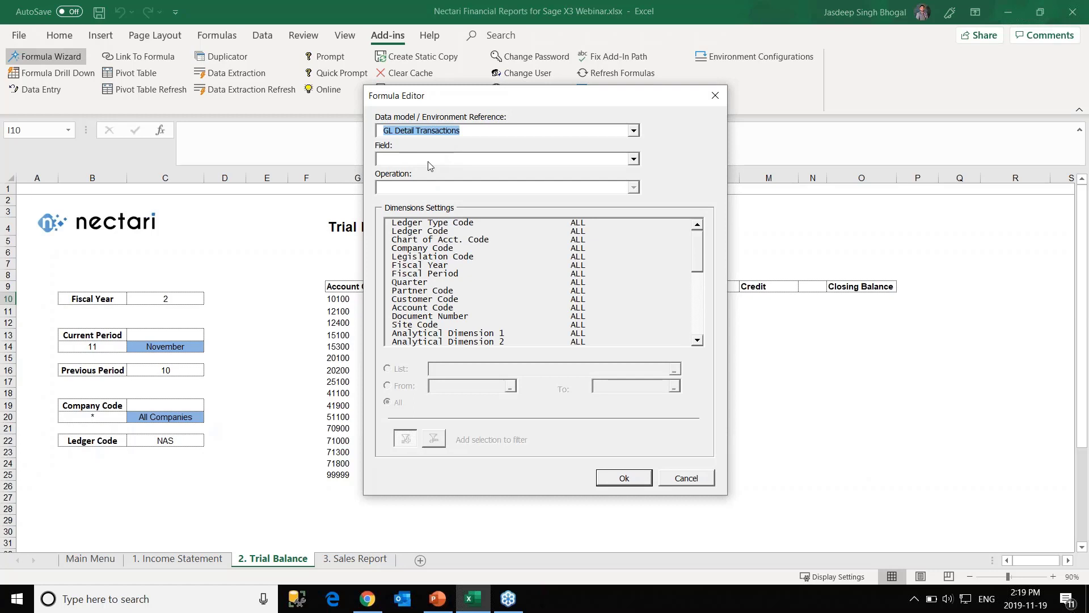
{"action": "left_click", "coordinate": [429, 162]}
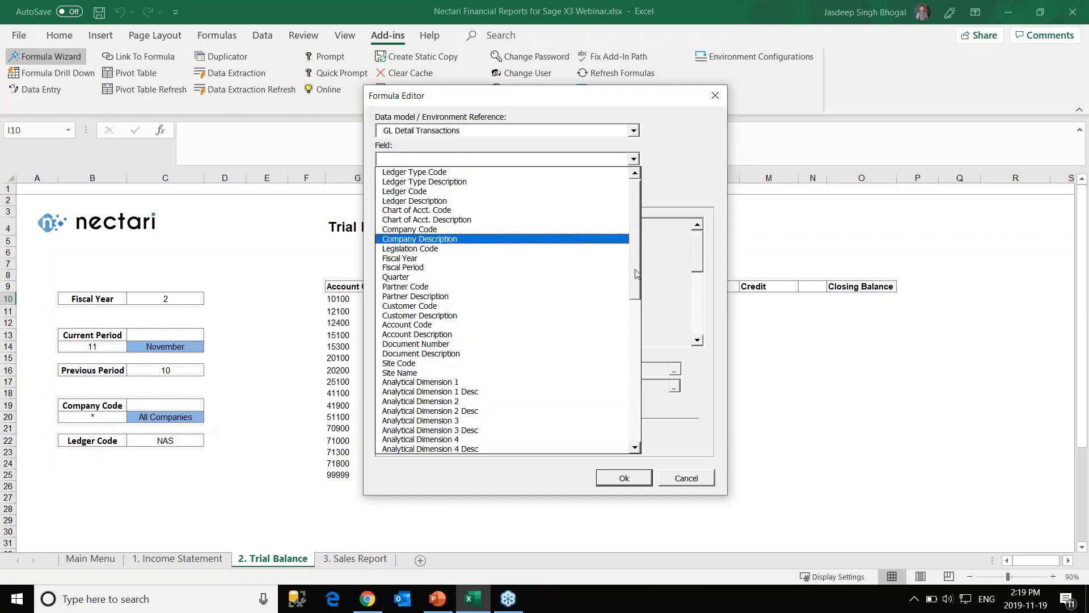
{"action": "left_click_drag", "start_coordinate": [636, 274], "coordinate": [620, 405]}
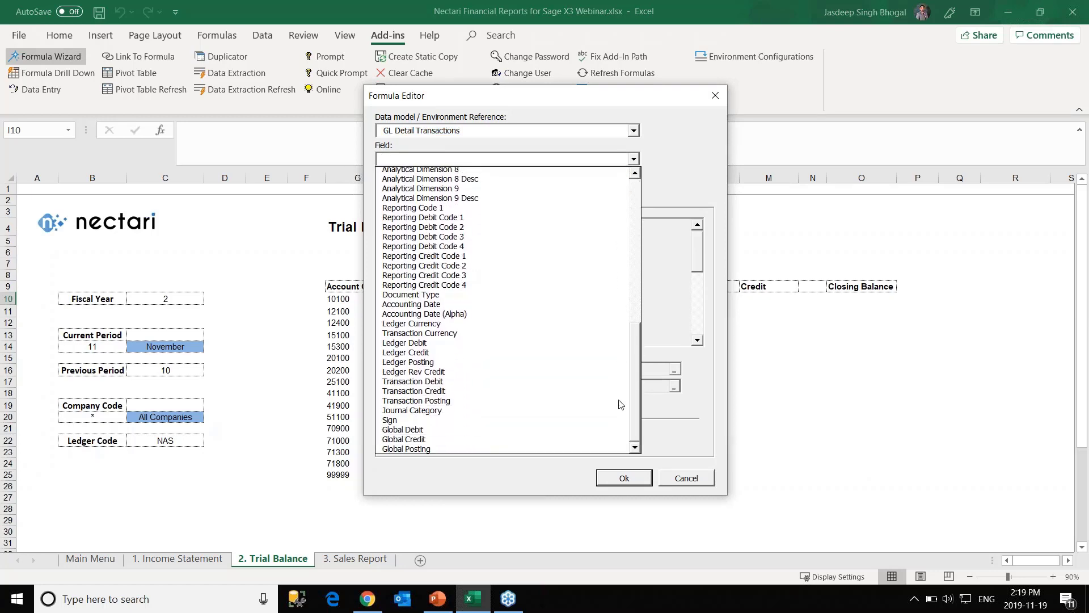
{"action": "left_click", "coordinate": [441, 365]}
{"action": "left_click", "coordinate": [462, 188]}
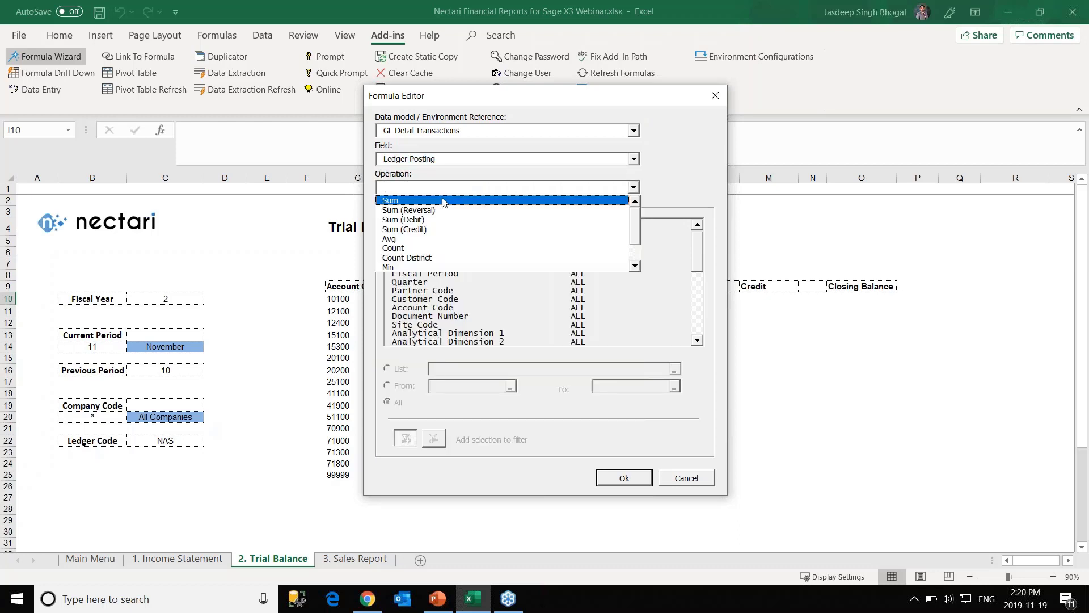
{"action": "left_click", "coordinate": [443, 200]}
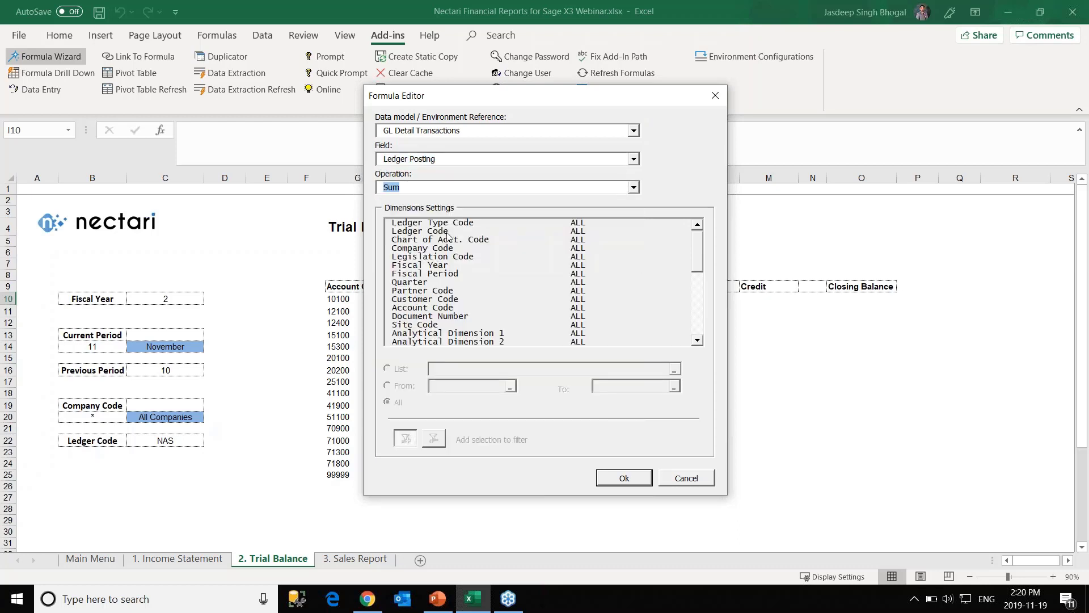
Filter Fiscal Year to cell C10 and Fiscal Period to the range 0 through C16.
{"action": "left_click", "coordinate": [431, 265]}
{"action": "left_click", "coordinate": [397, 369]}
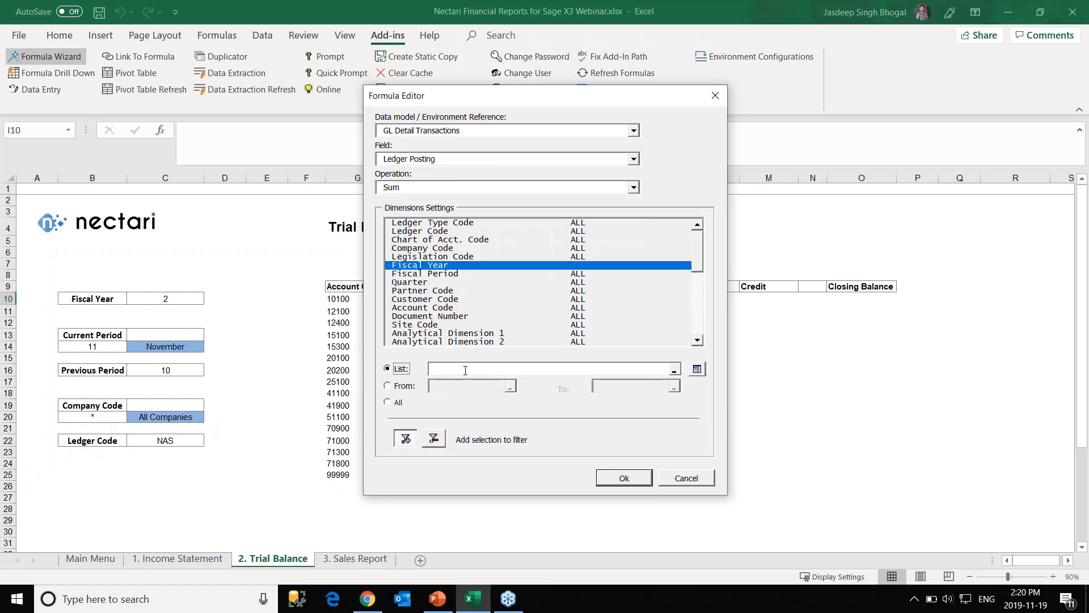
{"action": "left_click", "coordinate": [170, 298]}
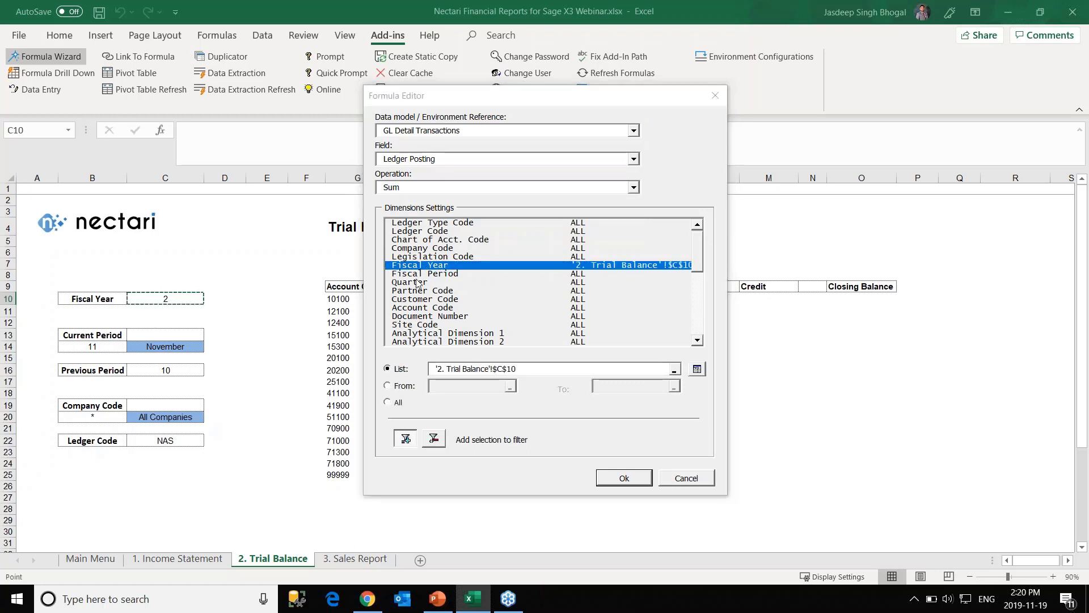
{"action": "left_click", "coordinate": [421, 273]}
{"action": "left_click", "coordinate": [416, 387]}
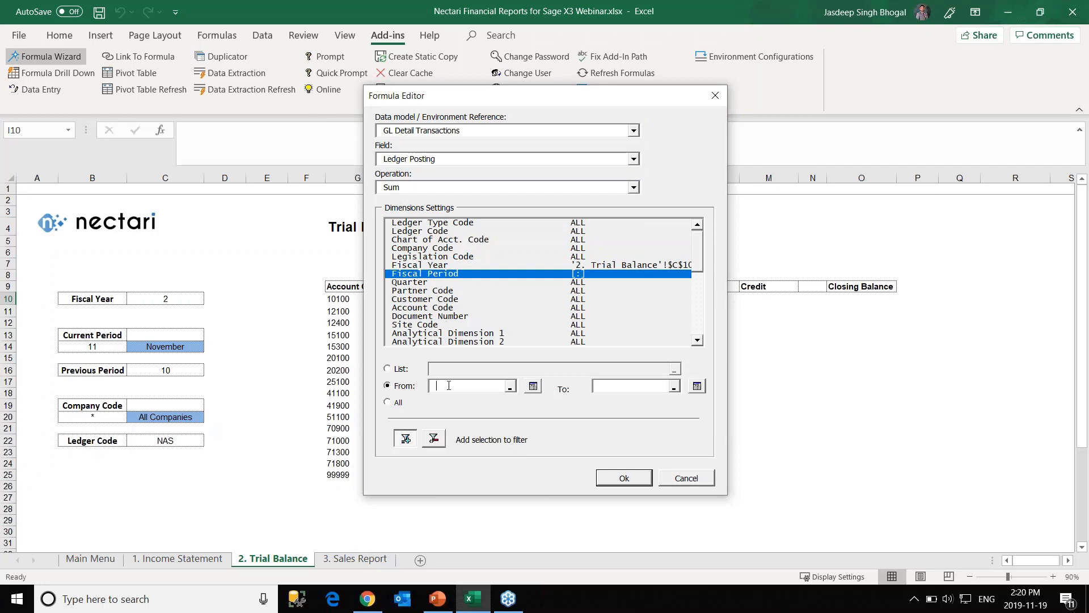
{"action": "type", "text": "0"}
{"action": "left_click", "coordinate": [159, 372]}
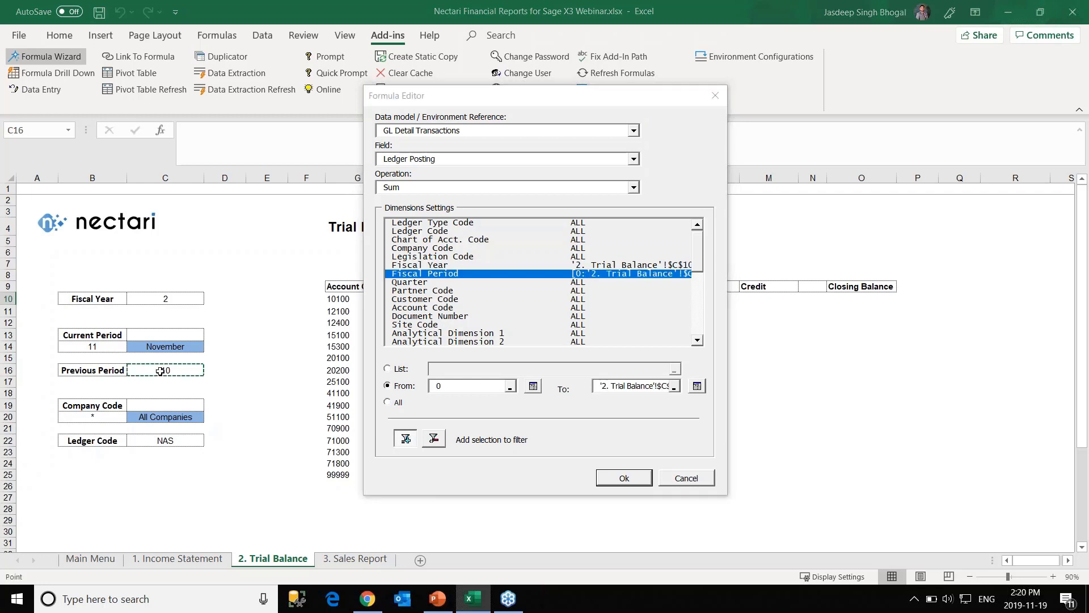
Filter Account Code to row-relative G10 and Ledger Code to C22, then insert into I10.
{"action": "left_click", "coordinate": [434, 307]}
{"action": "left_click", "coordinate": [397, 369]}
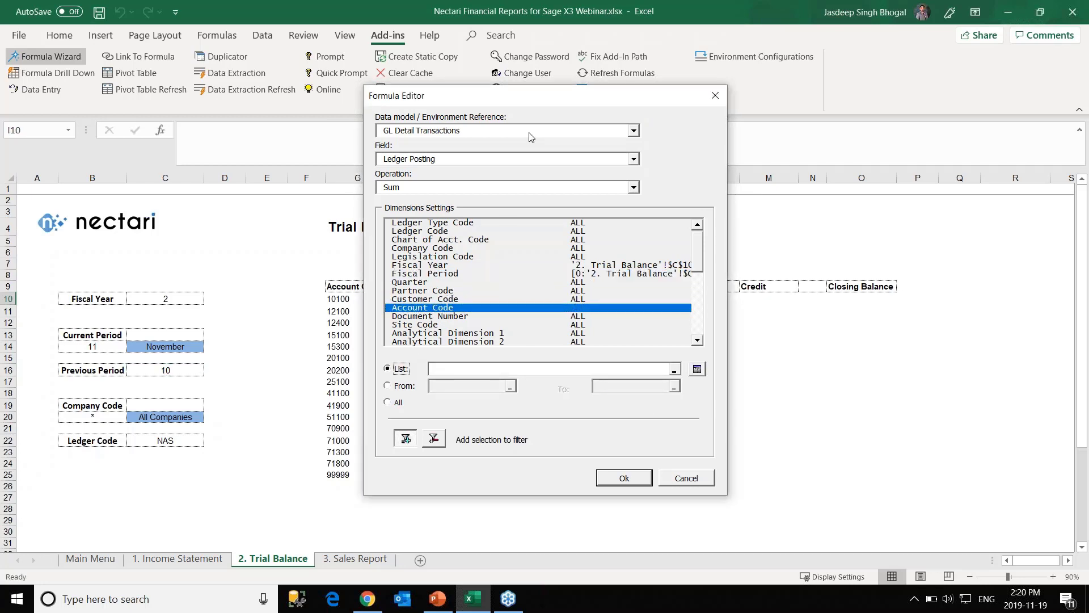
{"action": "left_click_drag", "start_coordinate": [527, 94], "coordinate": [584, 95]}
{"action": "left_click", "coordinate": [567, 369]}
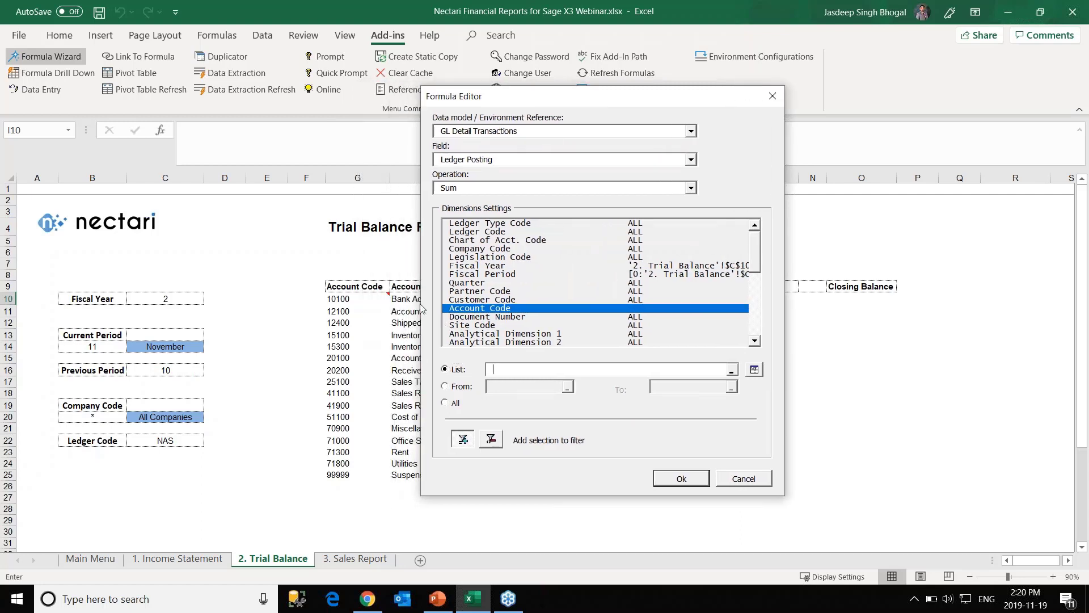
{"action": "left_click", "coordinate": [351, 299]}
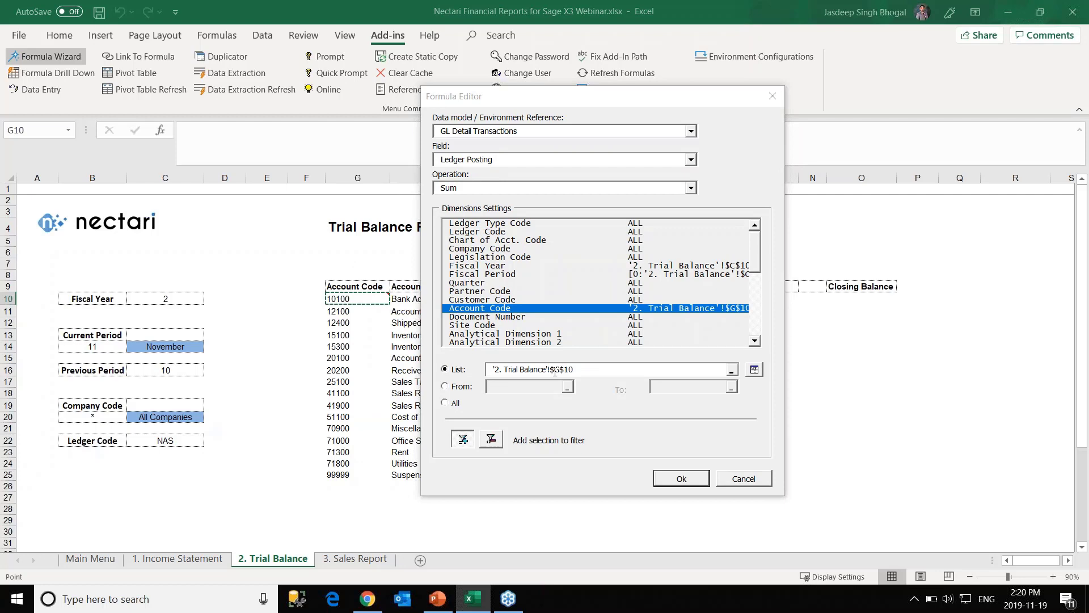
{"action": "left_click", "coordinate": [565, 370]}
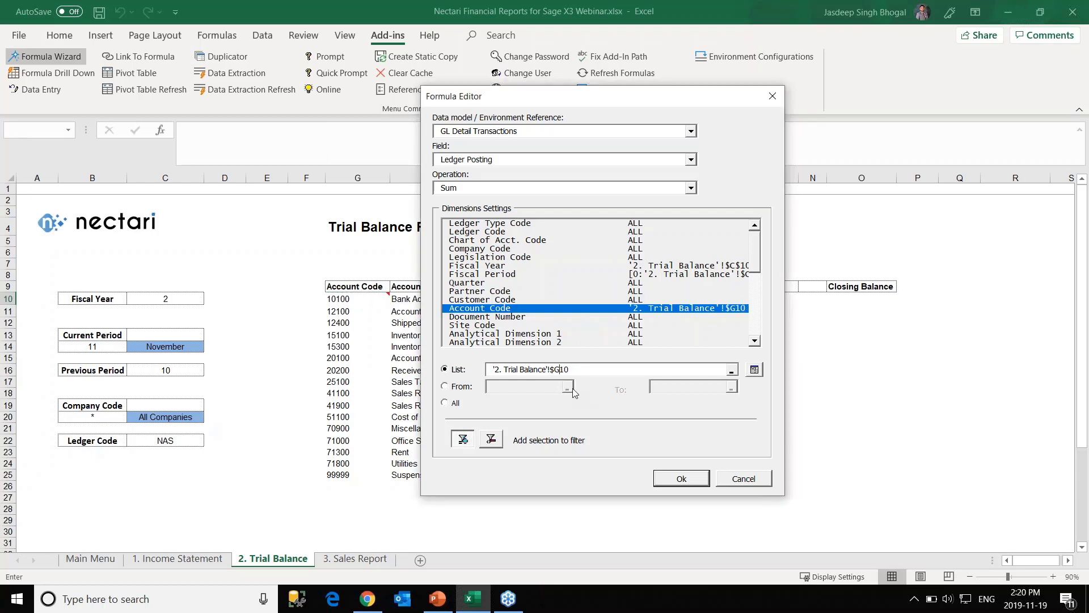
{"action": "left_click", "coordinate": [487, 233]}
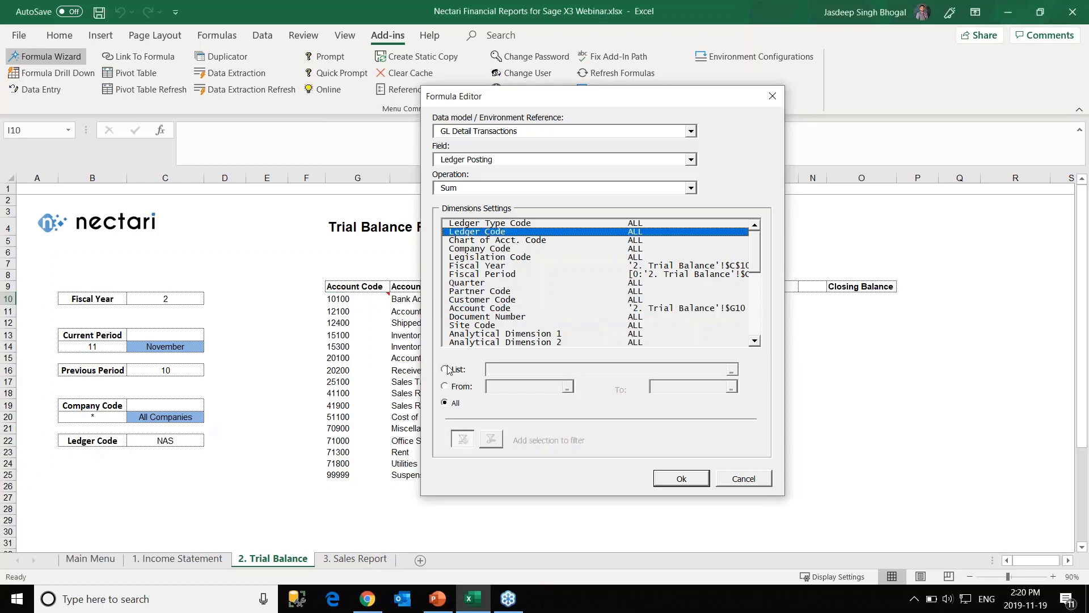
{"action": "left_click", "coordinate": [446, 370]}
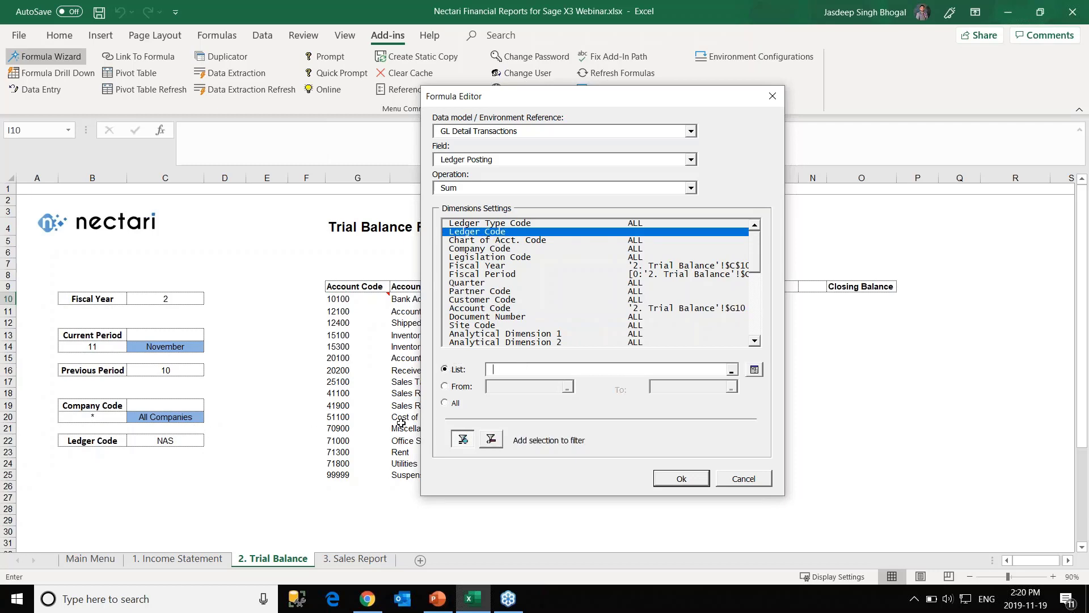
{"action": "left_click", "coordinate": [200, 441]}
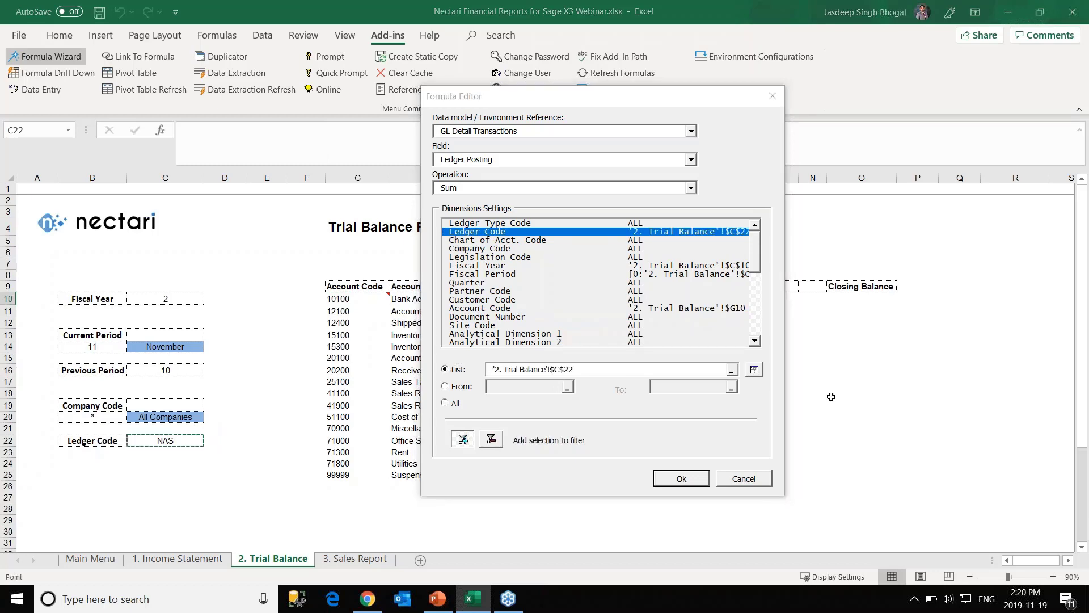
{"action": "left_click", "coordinate": [681, 480]}
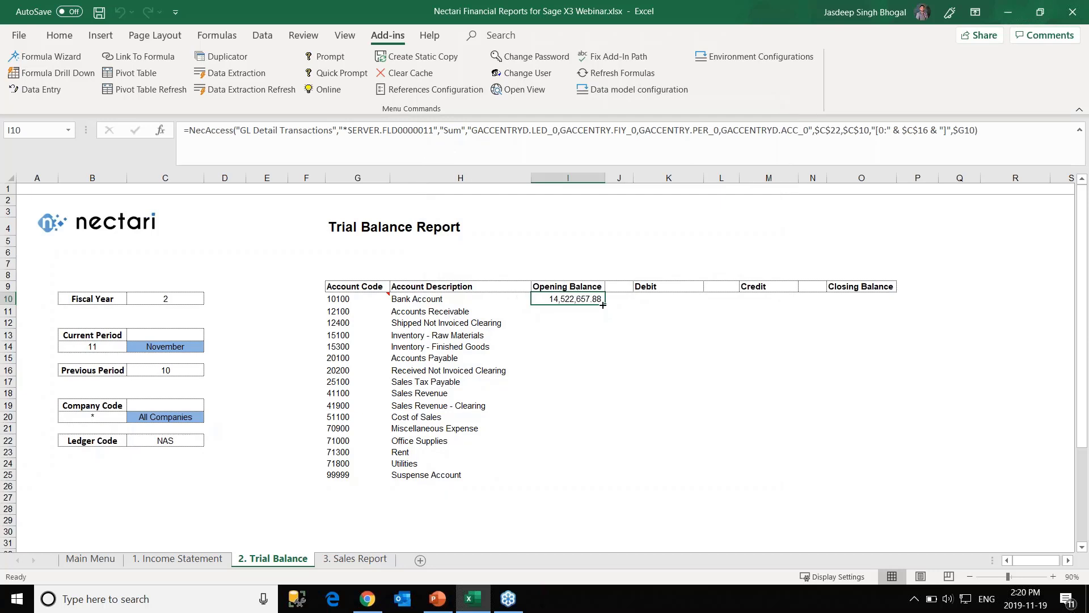
Copy the I10 Opening Balance formula down to I25 for all 16 accounts.
{"action": "double_click", "coordinate": [605, 305]}
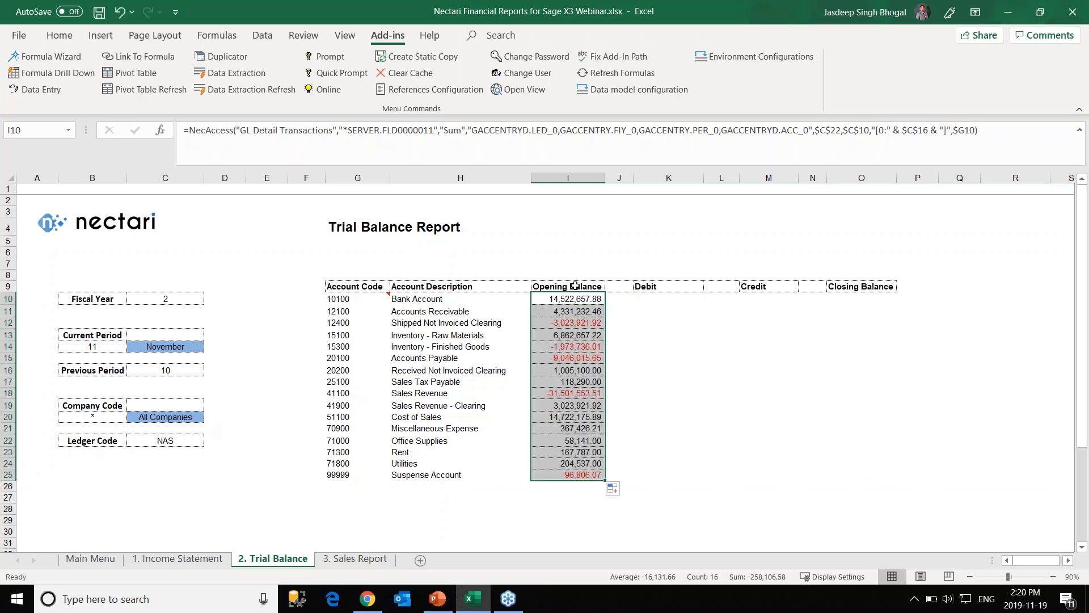
{"action": "left_click", "coordinate": [568, 505]}
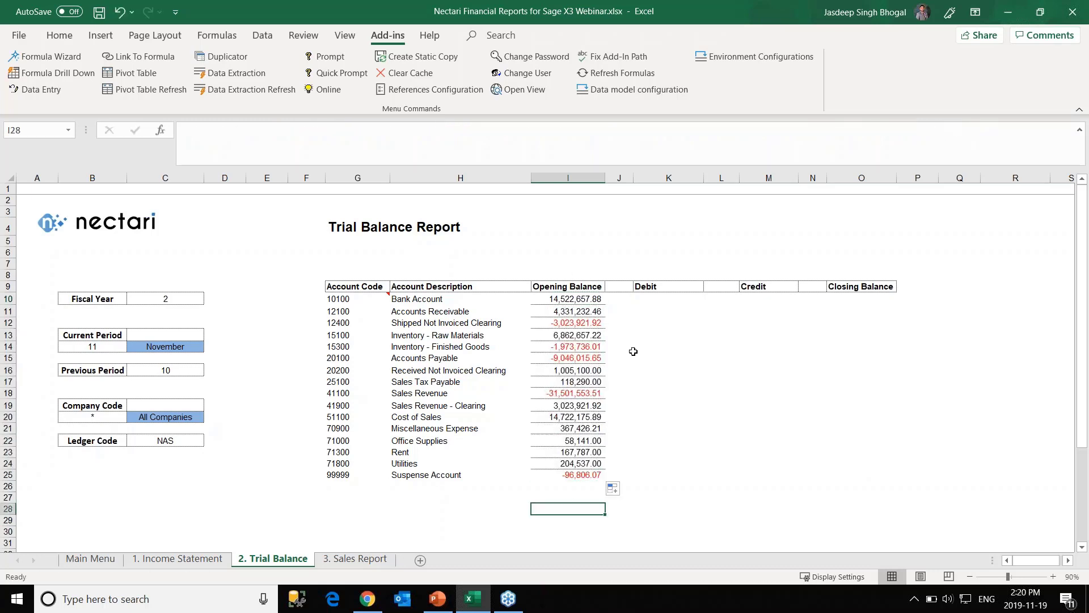
{"action": "left_click", "coordinate": [654, 297]}
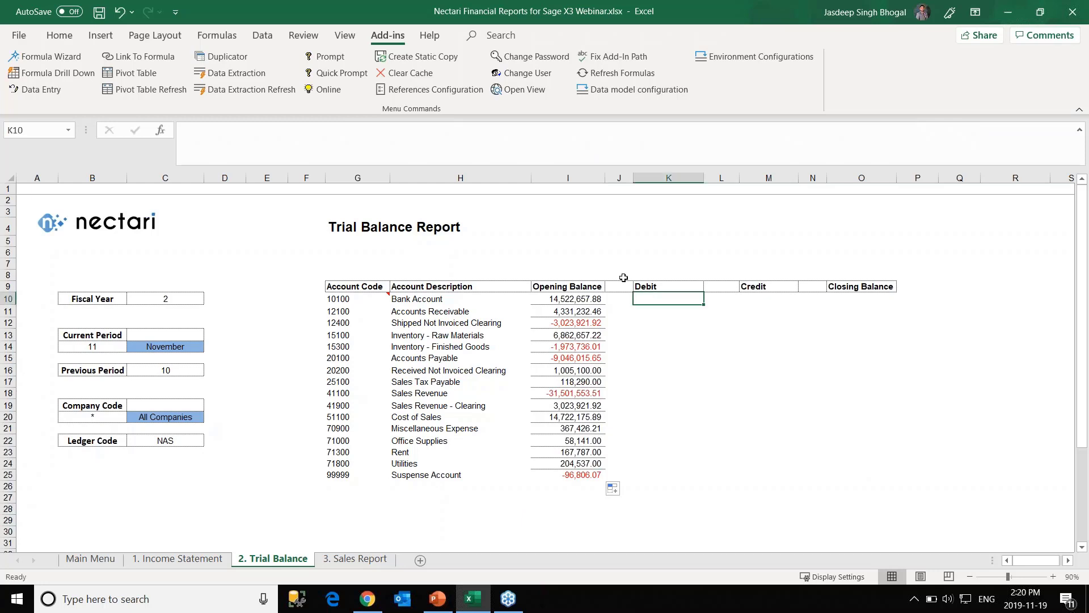
{"action": "left_click", "coordinate": [574, 300]}
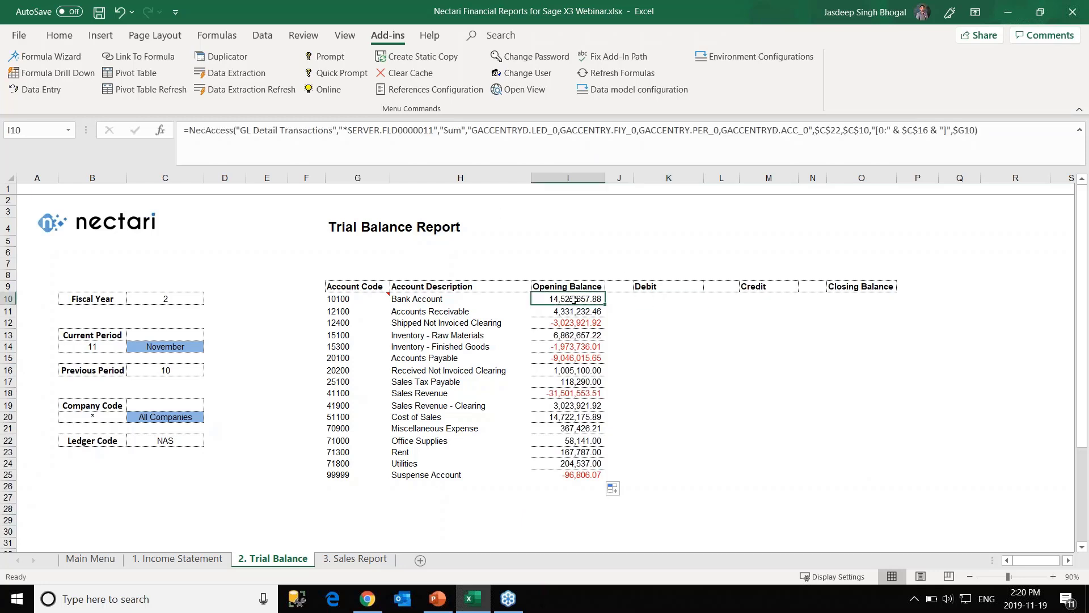
Paste the opening balance formula into K10 and change its field to Ledger Debit with Sum.
{"action": "key", "text": "ctrl+c"}
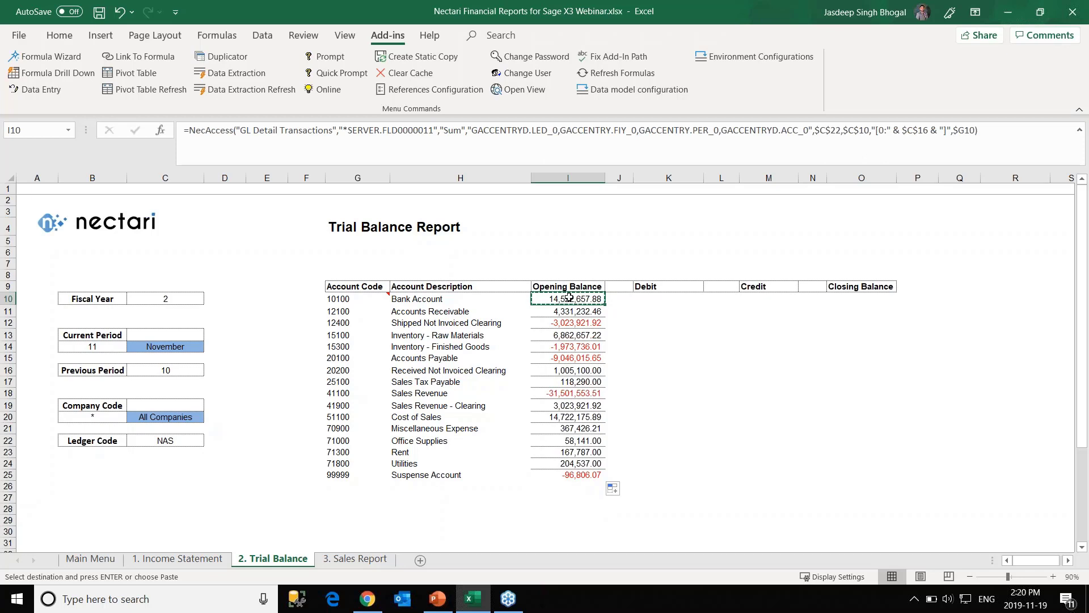
{"action": "left_click", "coordinate": [635, 296]}
{"action": "key", "text": "ctrl+v"}
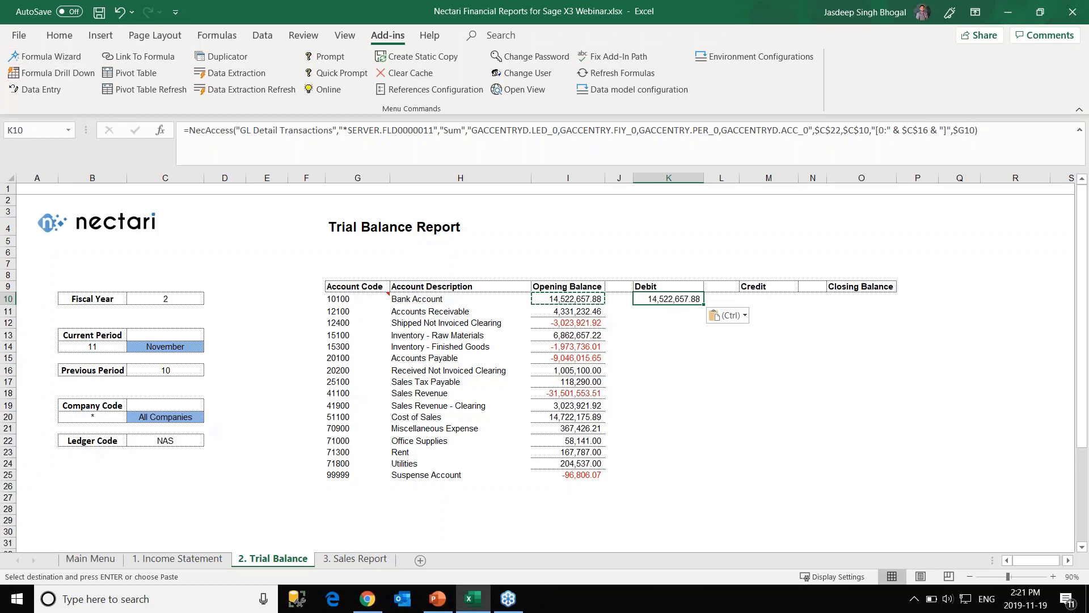
{"action": "left_click", "coordinate": [45, 56]}
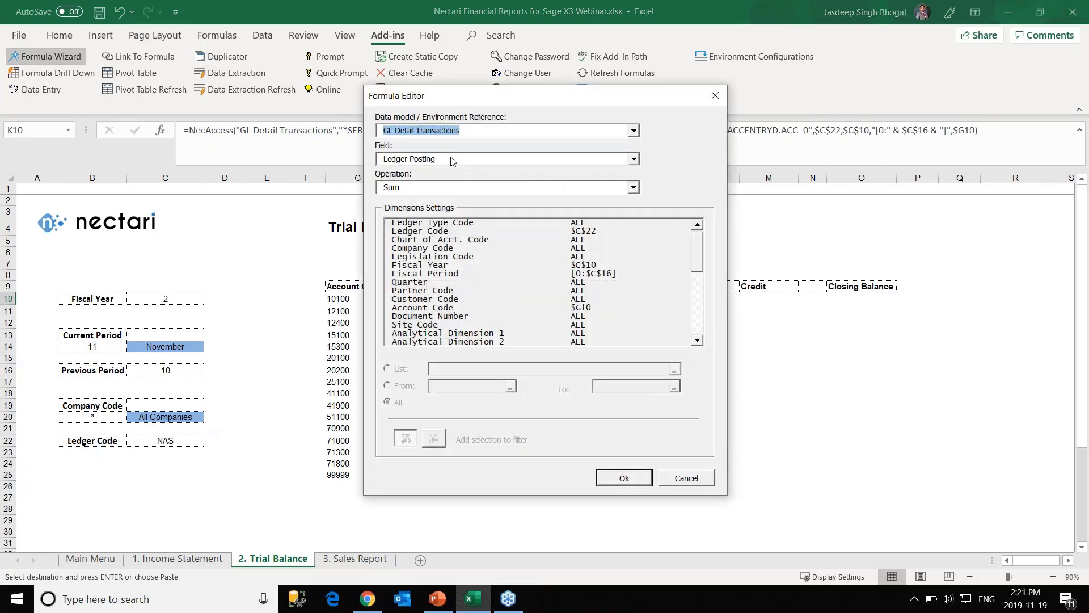
{"action": "left_click", "coordinate": [458, 161]}
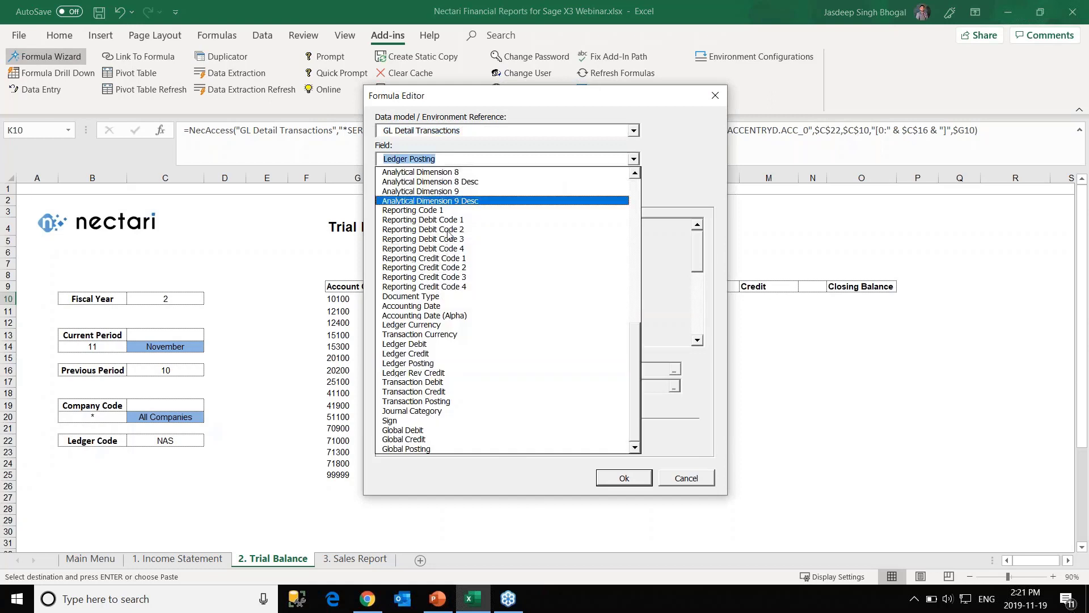
{"action": "left_click", "coordinate": [429, 344]}
{"action": "left_click", "coordinate": [473, 189]}
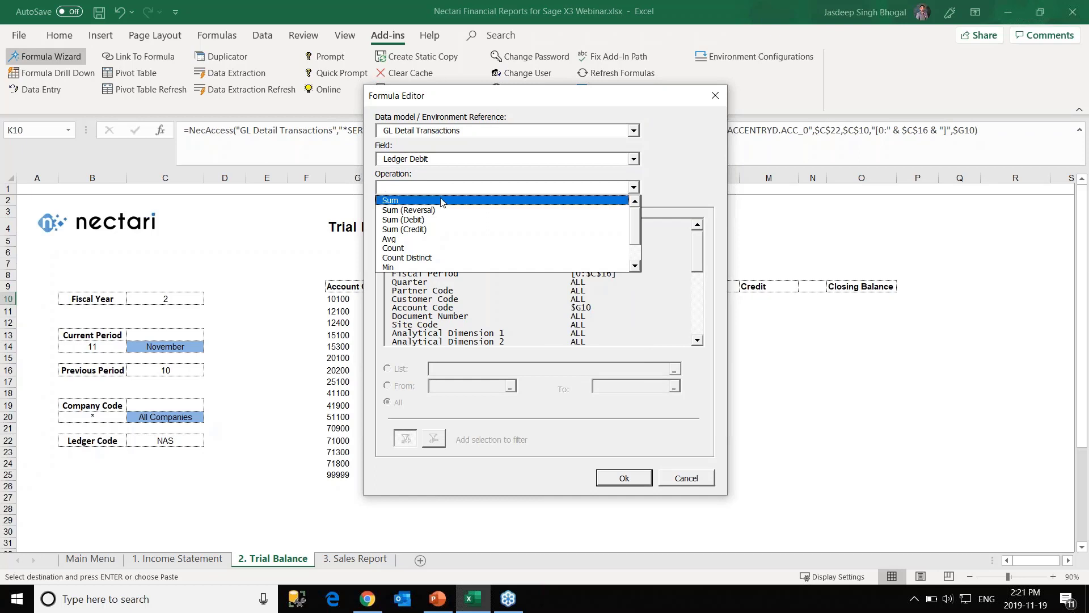
{"action": "left_click", "coordinate": [441, 202]}
Restrict the Debit formula's Fiscal Period to B14 and fill it down to K25.
{"action": "left_click", "coordinate": [450, 275]}
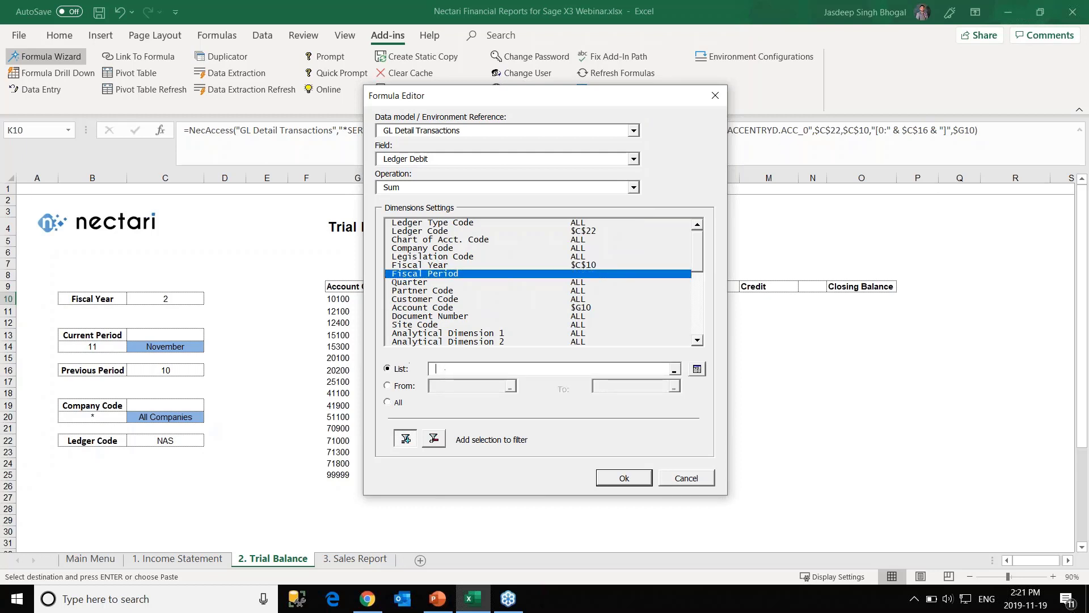
{"action": "left_click", "coordinate": [90, 346]}
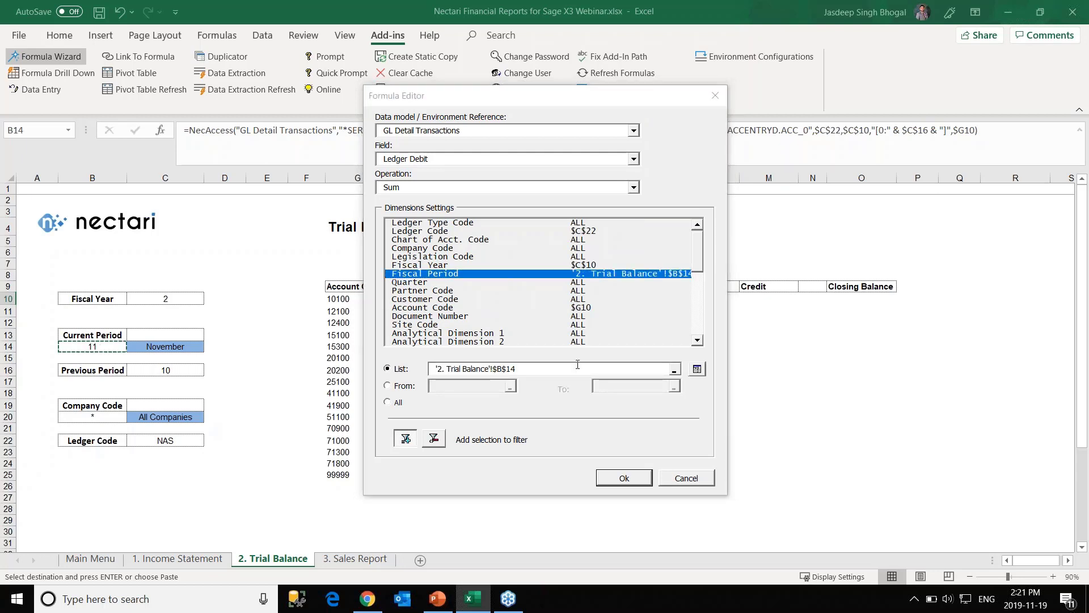
{"action": "left_click", "coordinate": [624, 478]}
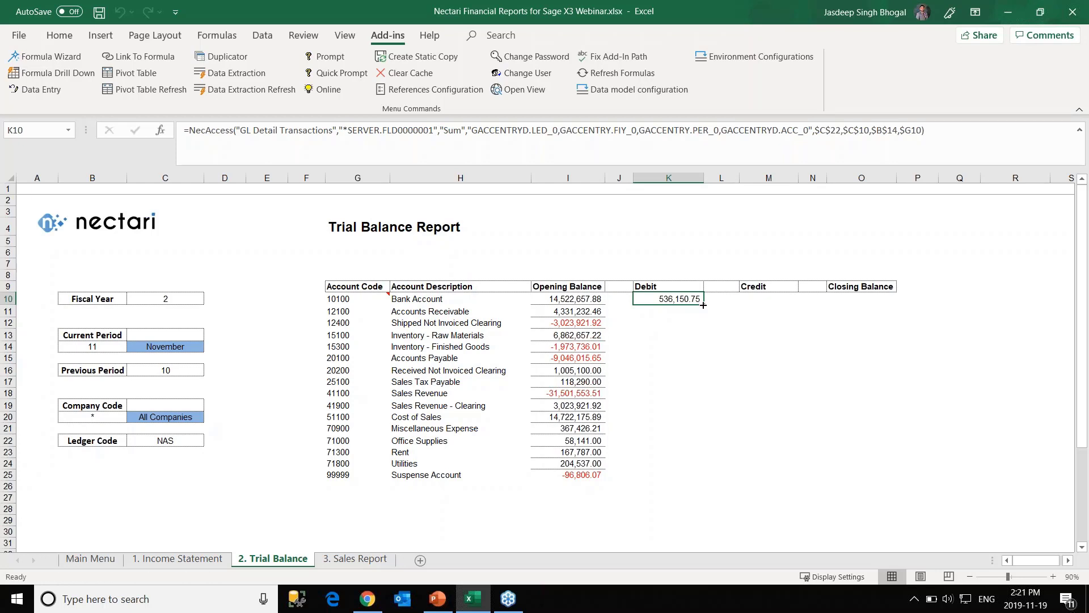
{"action": "left_click_drag", "start_coordinate": [704, 304], "coordinate": [688, 482]}
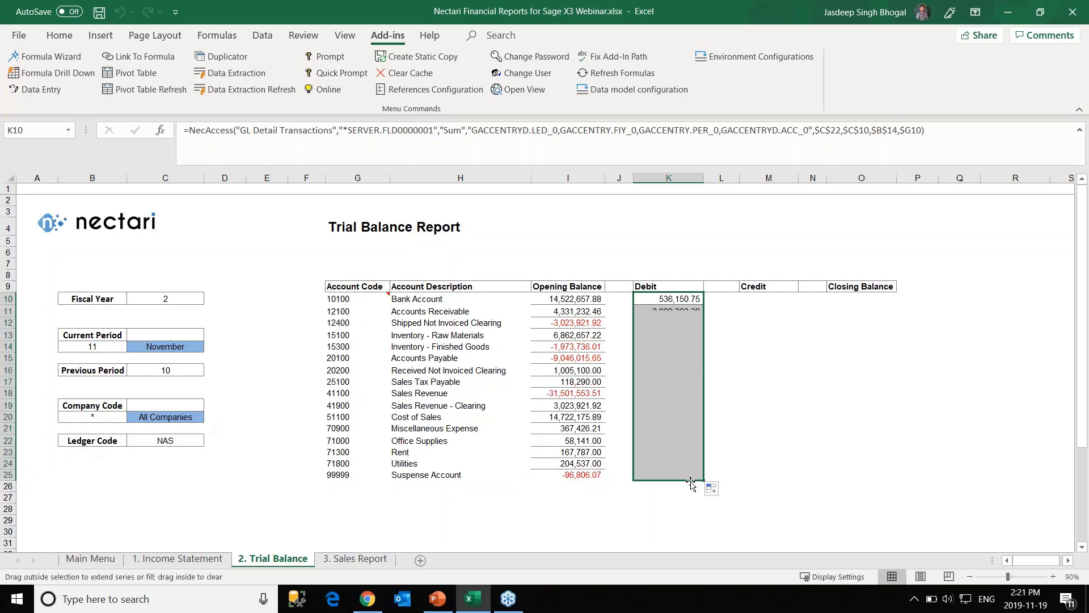
{"action": "left_click", "coordinate": [733, 311]}
Copy the K10 Debit formula and select Credit cell M10.
{"action": "left_click", "coordinate": [684, 301]}
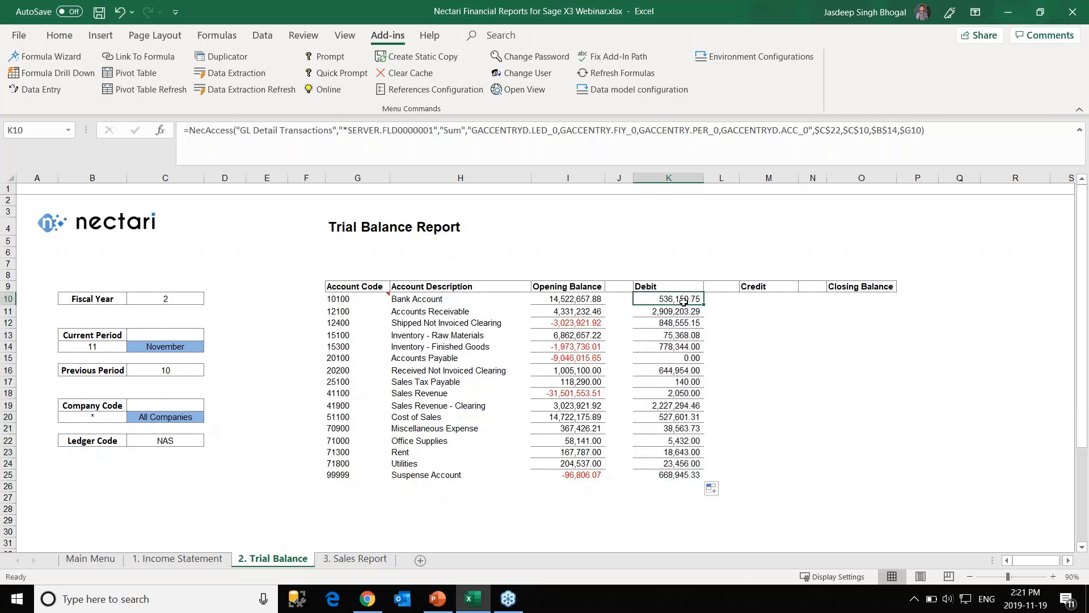
{"action": "key", "text": "ctrl+c"}
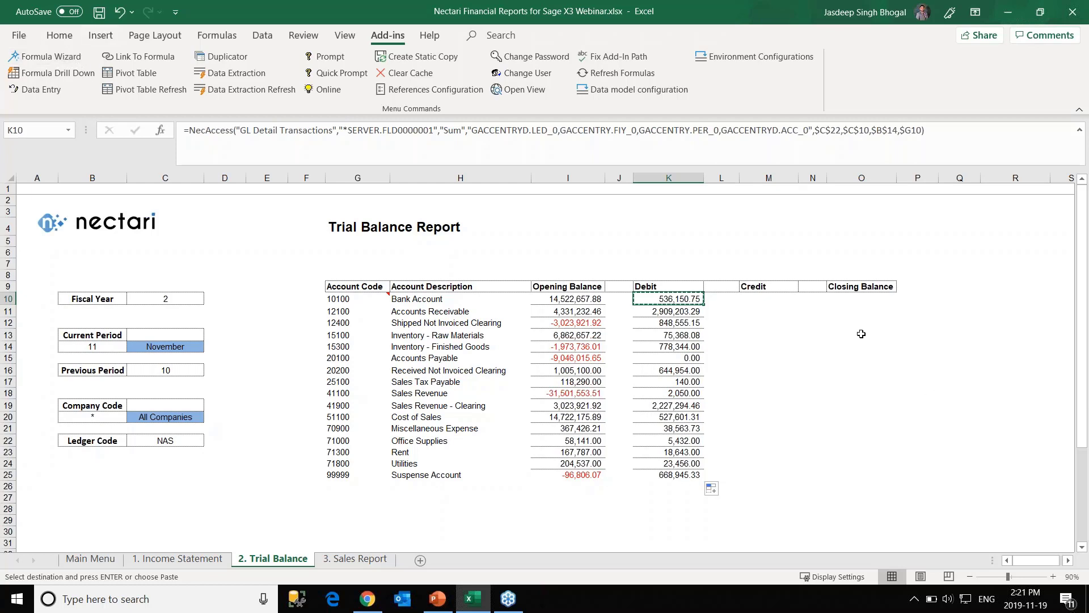
{"action": "left_click", "coordinate": [768, 299]}
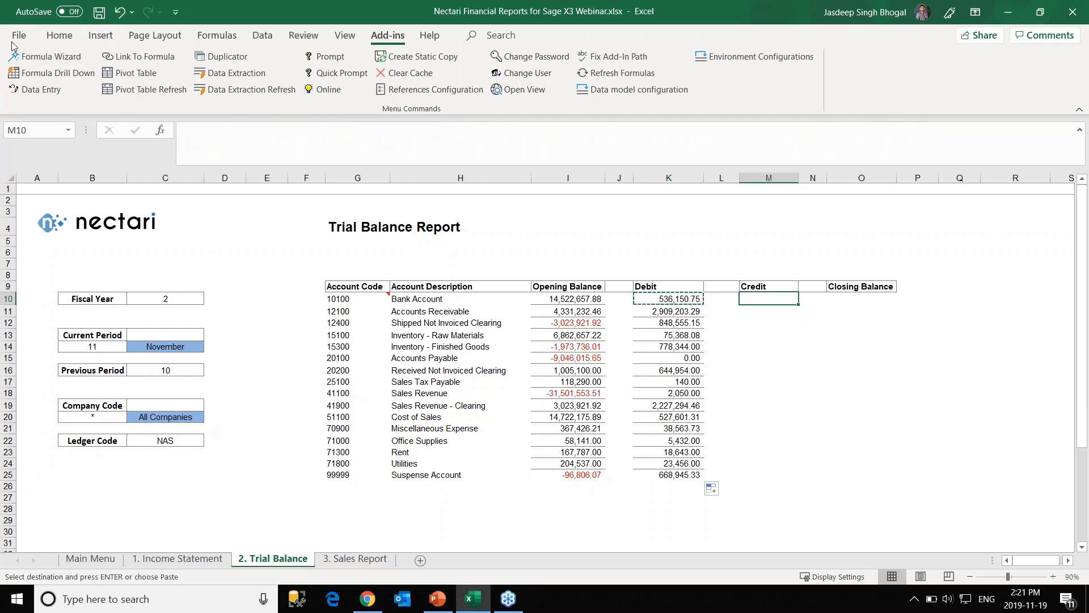
{"action": "left_click", "coordinate": [46, 53]}
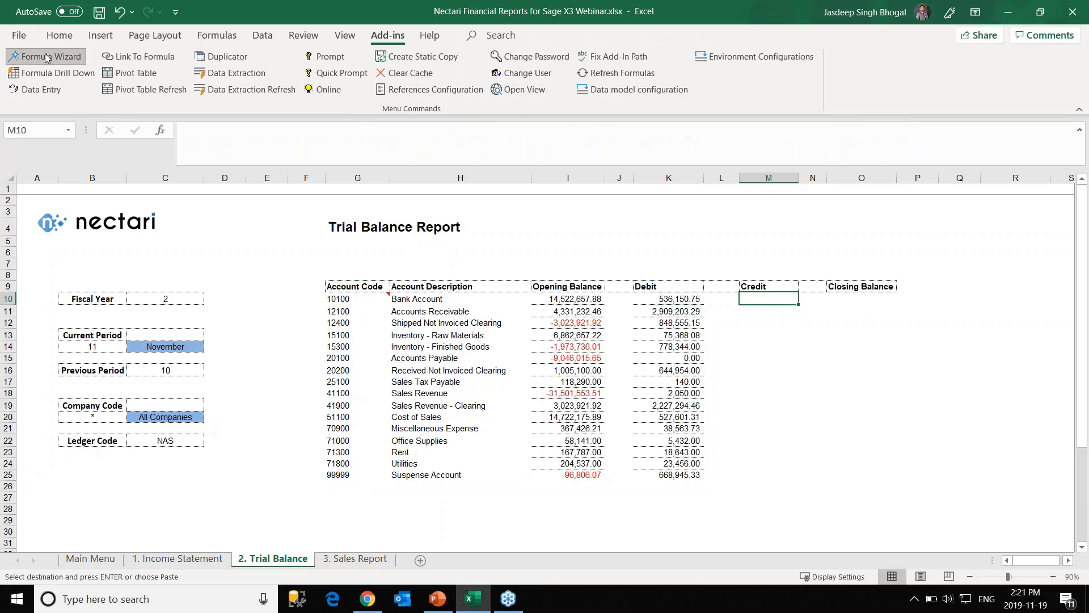
{"action": "left_click", "coordinate": [486, 131]}
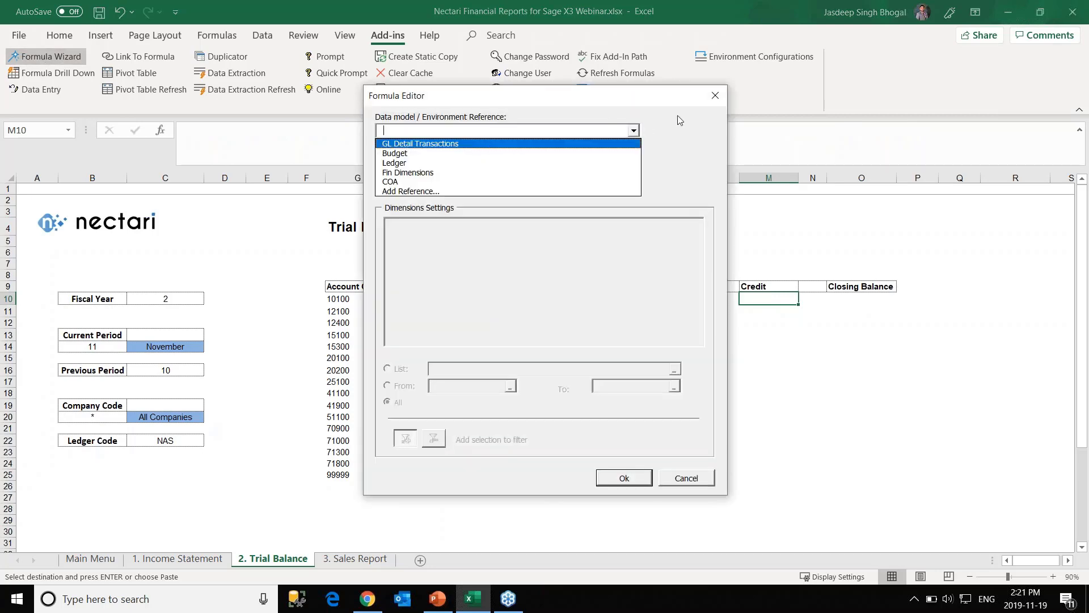
{"action": "key", "text": "Return"}
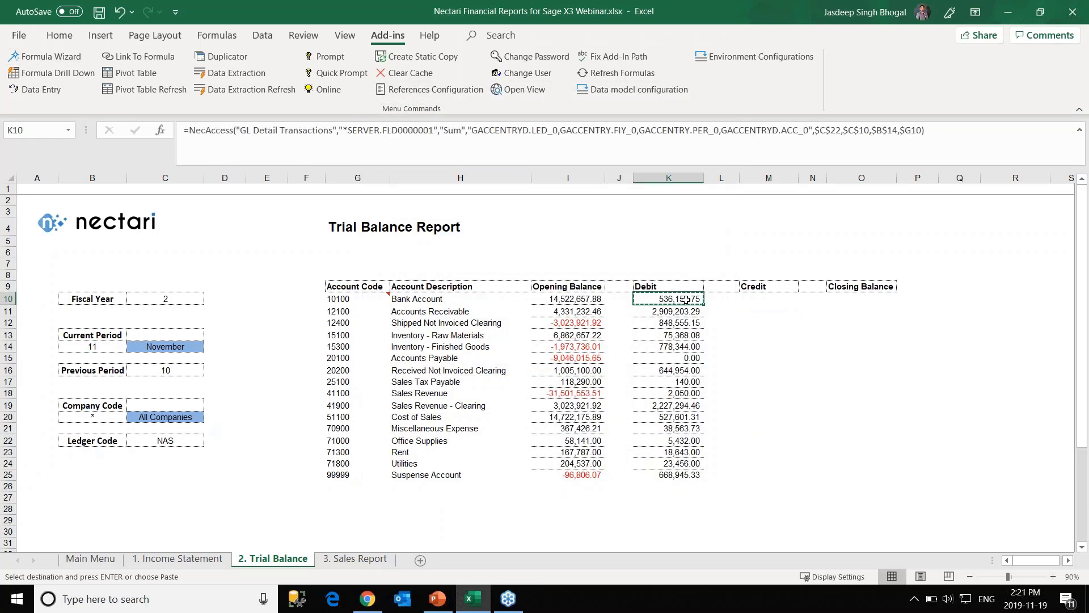
Paste the formula into M10 and change its field to Ledger Credit with Sum.
{"action": "left_click", "coordinate": [776, 301]}
{"action": "key", "text": "ctrl+v"}
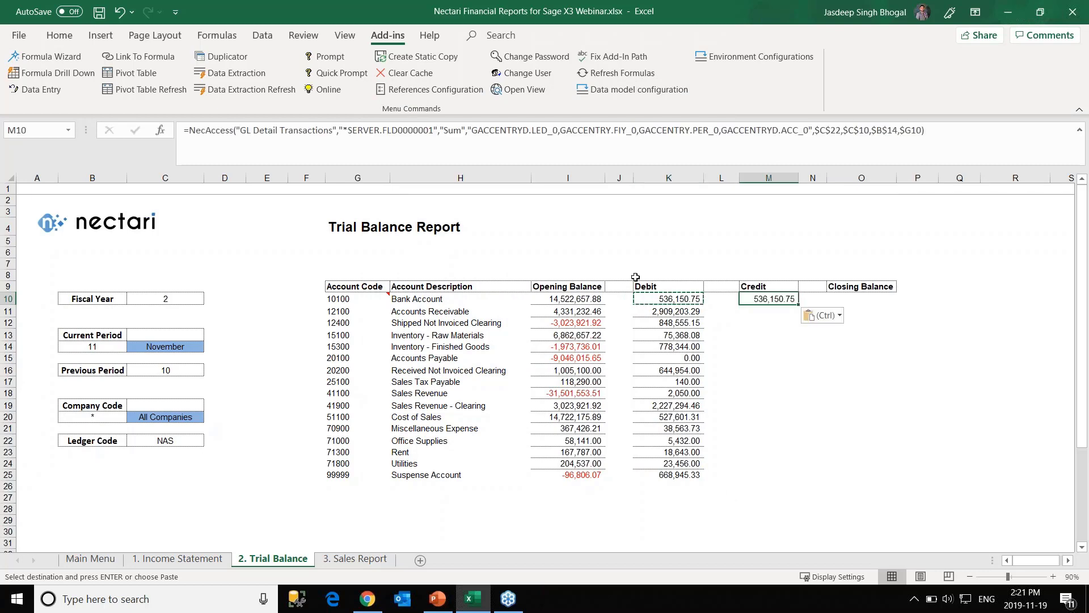
{"action": "left_click", "coordinate": [45, 57]}
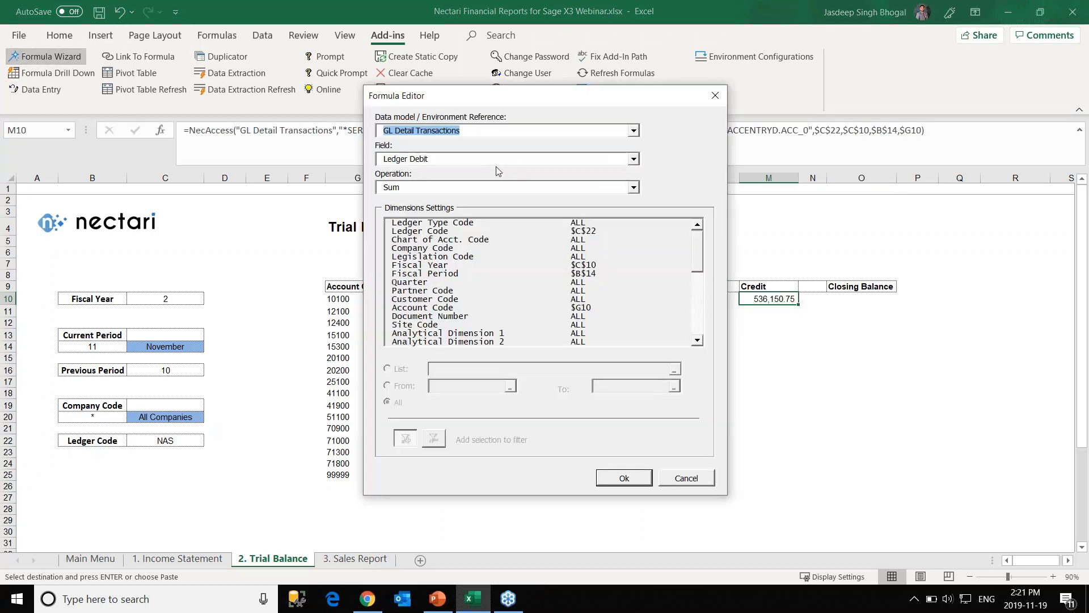
{"action": "left_click", "coordinate": [481, 160]}
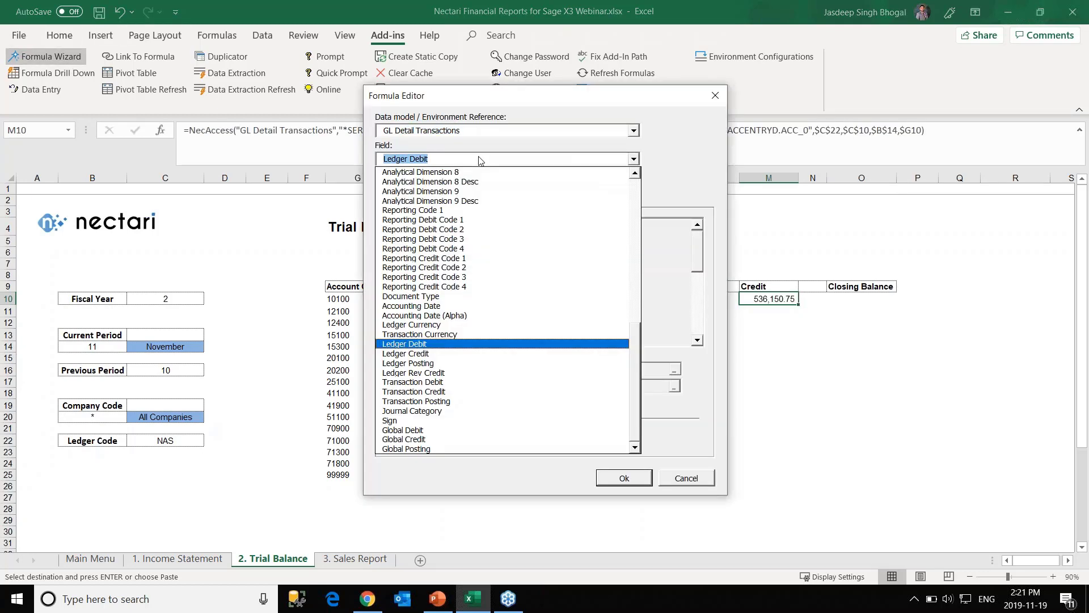
{"action": "left_click", "coordinate": [437, 352]}
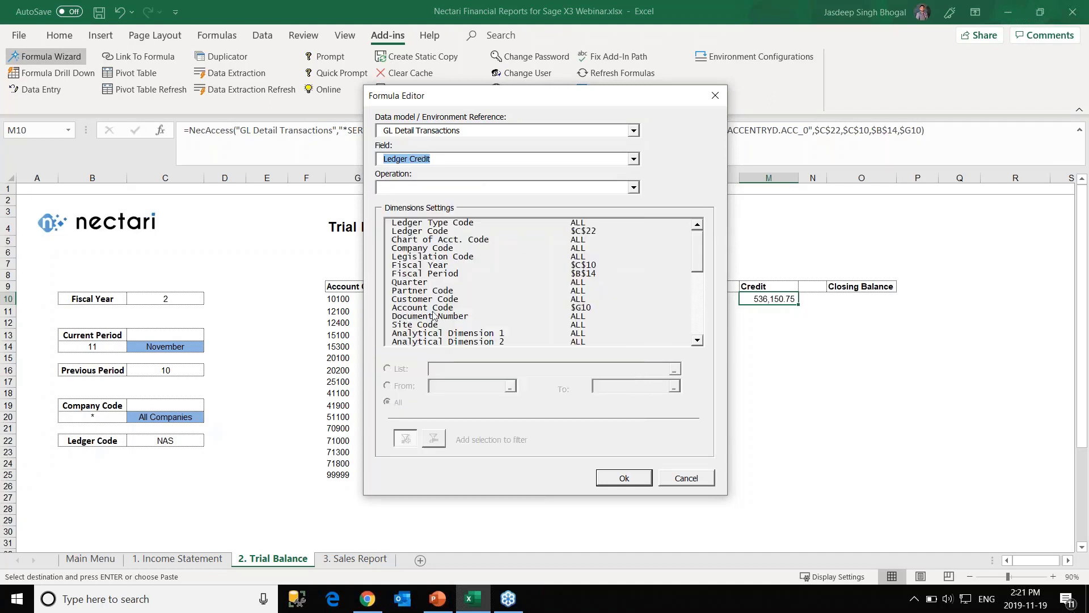
{"action": "left_click", "coordinate": [426, 191]}
{"action": "left_click", "coordinate": [426, 206]}
{"action": "left_click", "coordinate": [625, 477]}
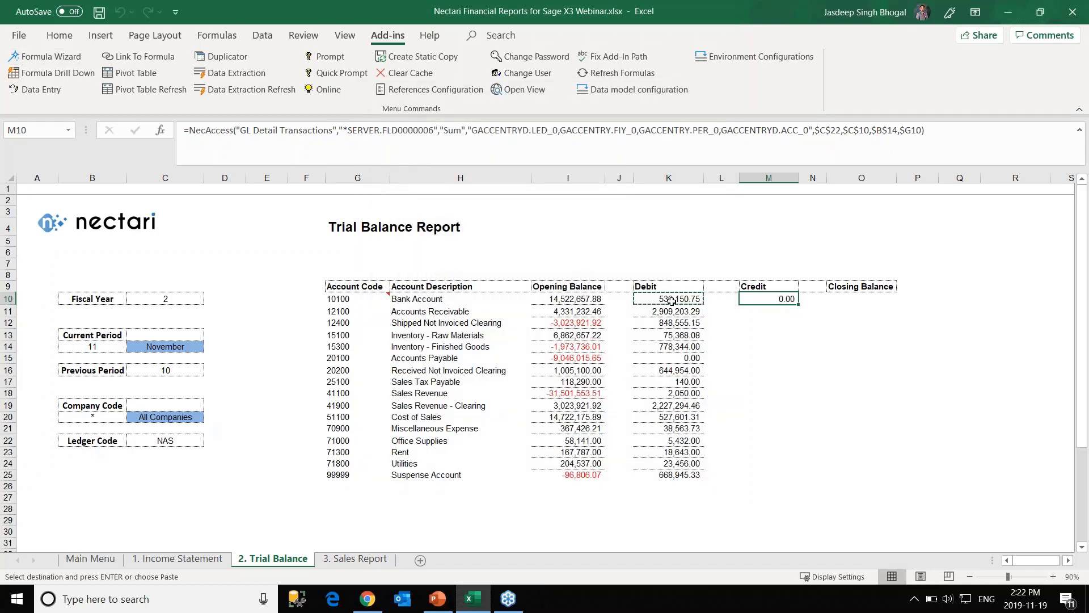
Enter the Closing Balance formula =I10+K10+M10 in O10.
{"action": "left_click", "coordinate": [851, 299]}
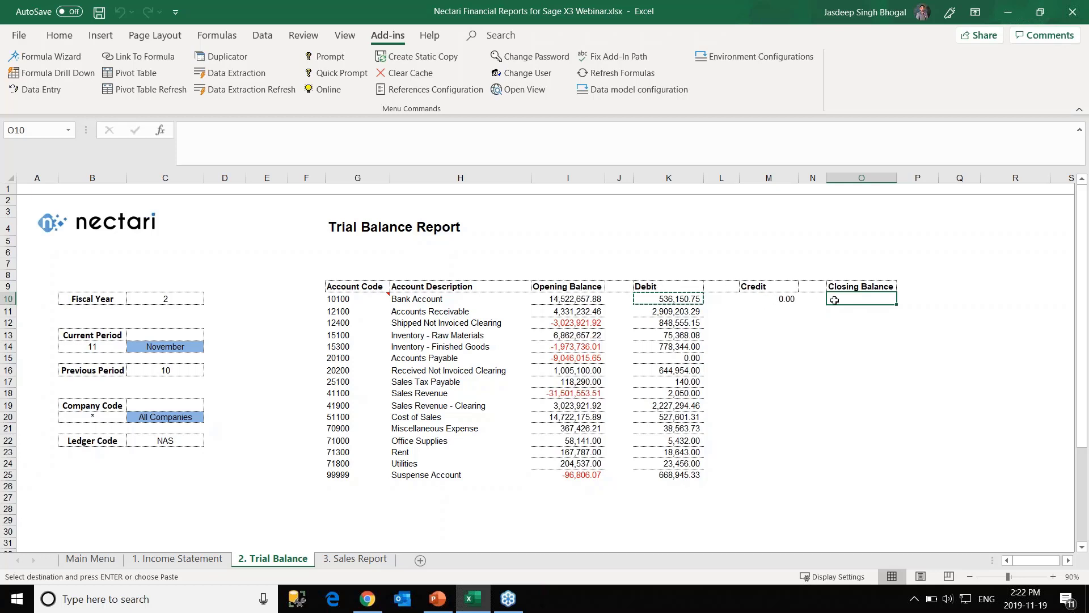
{"action": "type", "text": "="}
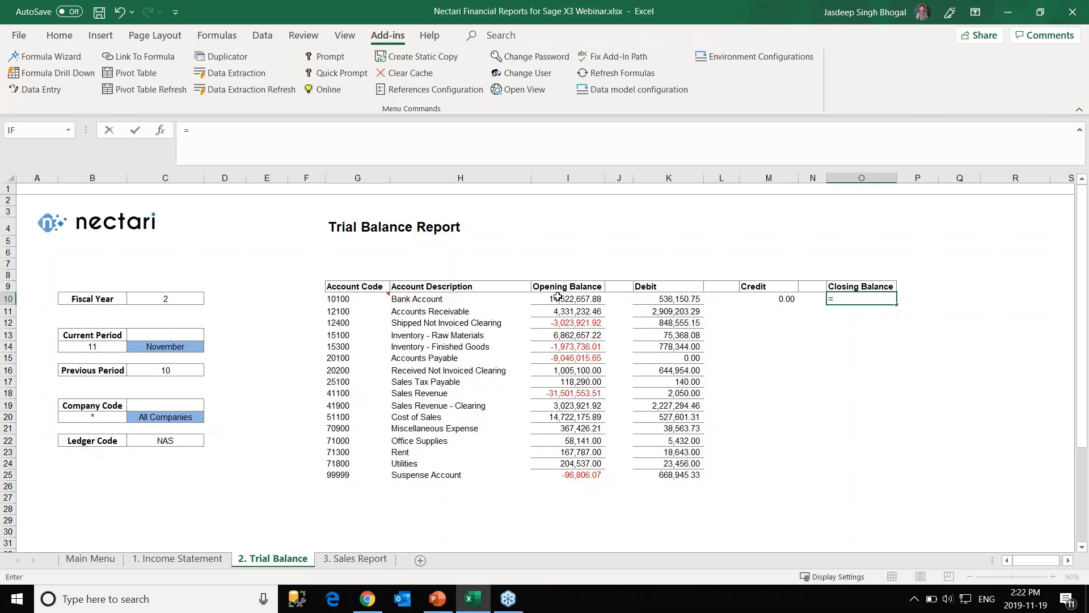
{"action": "left_click", "coordinate": [558, 295]}
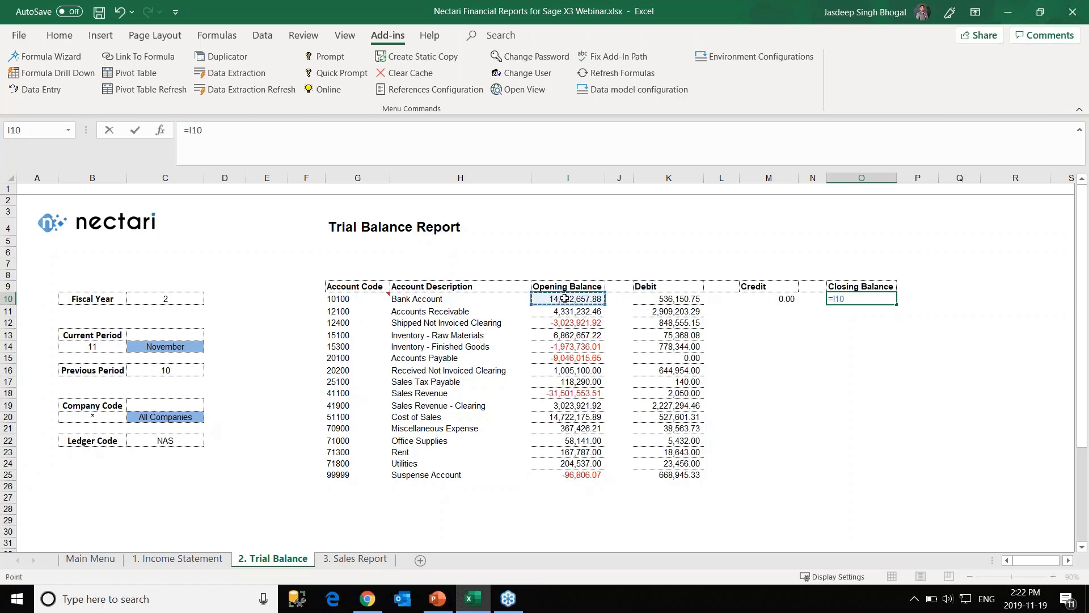
{"action": "type", "text": "+"}
{"action": "left_click", "coordinate": [651, 298]}
{"action": "type", "text": "+"}
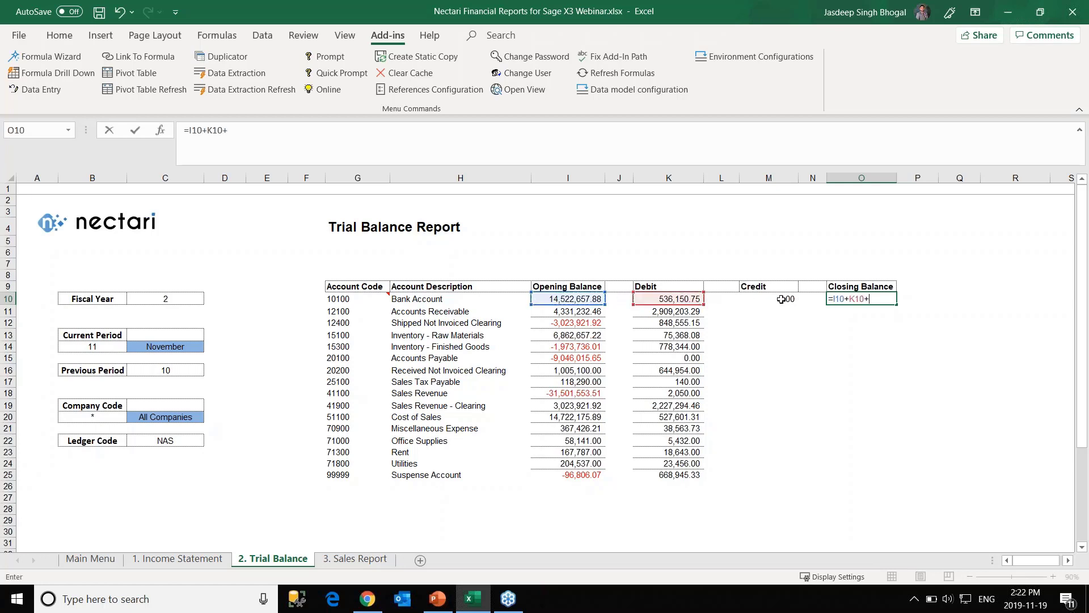
{"action": "left_click", "coordinate": [781, 299]}
{"action": "key", "text": "Return"}
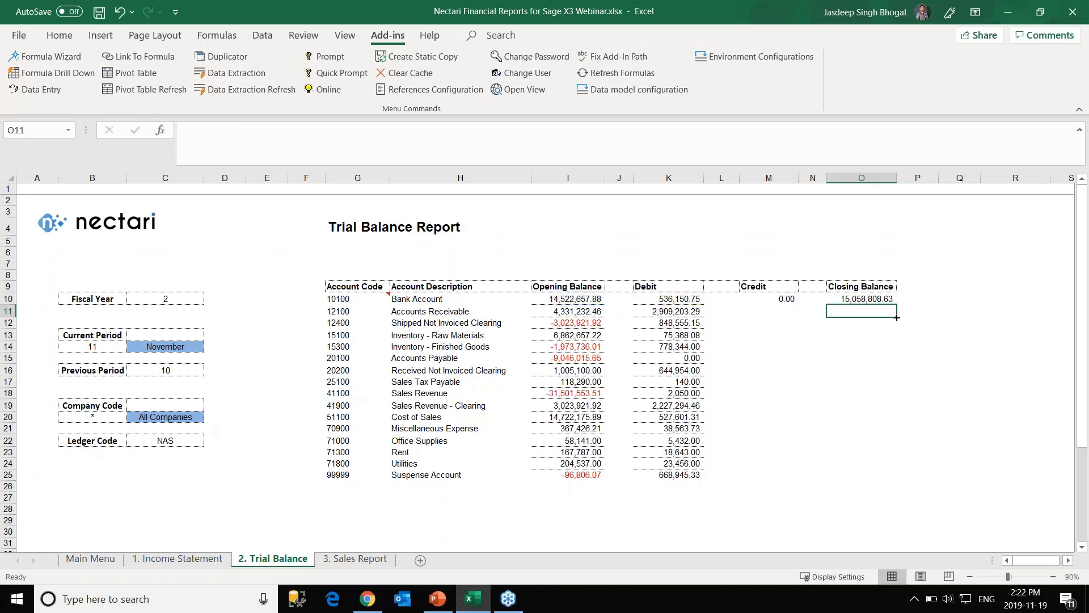
Fill the Credit formula in M10 and Closing Balance formula in O10 down to row 25.
{"action": "left_click", "coordinate": [789, 299]}
{"action": "left_click_drag", "start_coordinate": [797, 305], "coordinate": [790, 481]}
{"action": "left_click", "coordinate": [878, 303]}
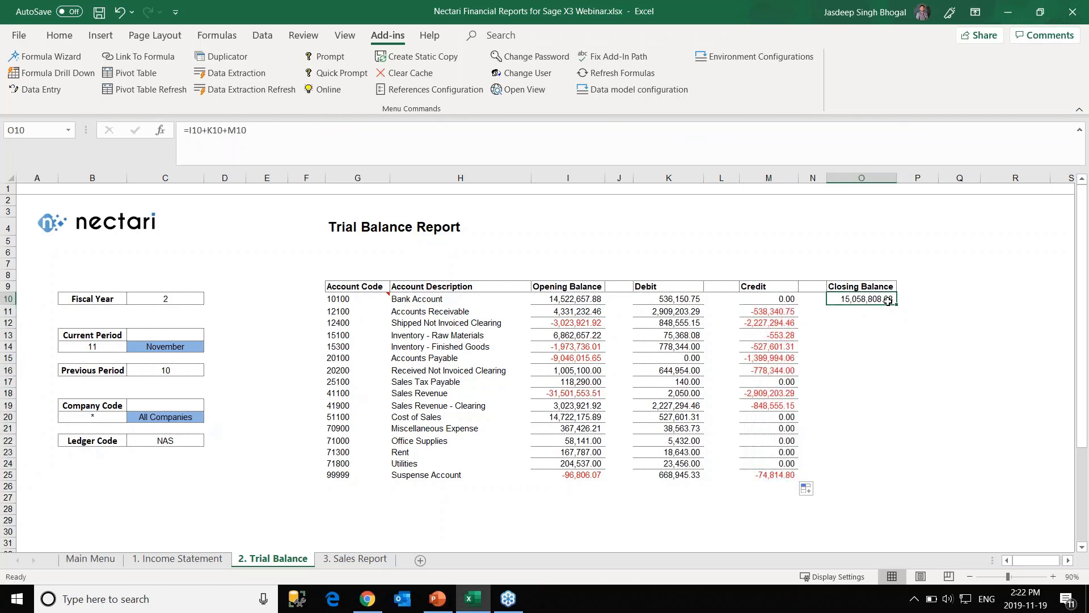
{"action": "left_click_drag", "start_coordinate": [898, 306], "coordinate": [892, 480]}
{"action": "left_click", "coordinate": [959, 346]}
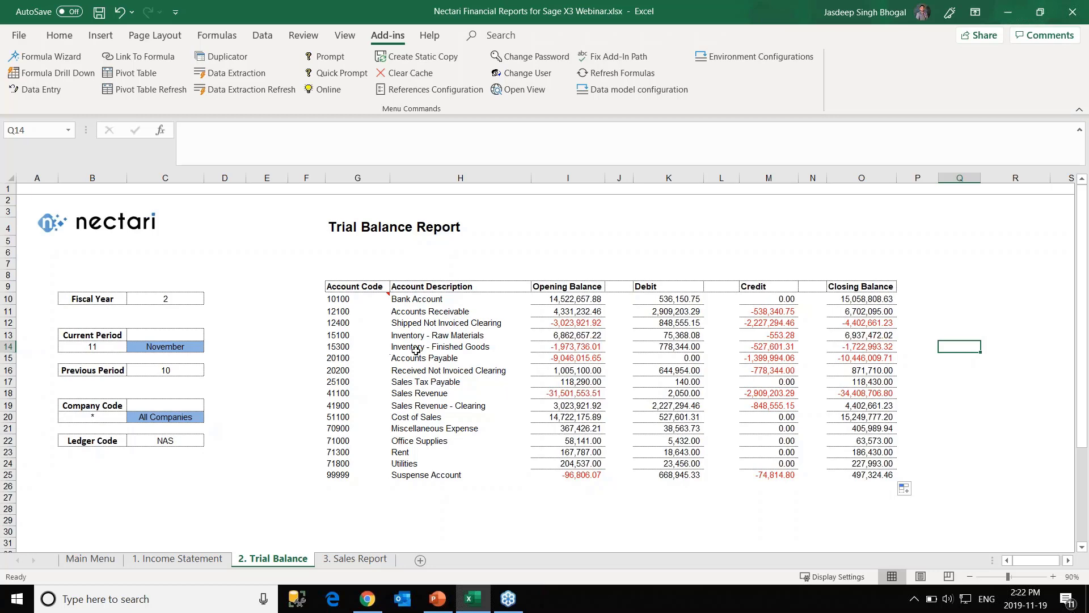
{"action": "scroll", "coordinate": [386, 317], "scroll_direction": "down", "scroll_amount": 1}
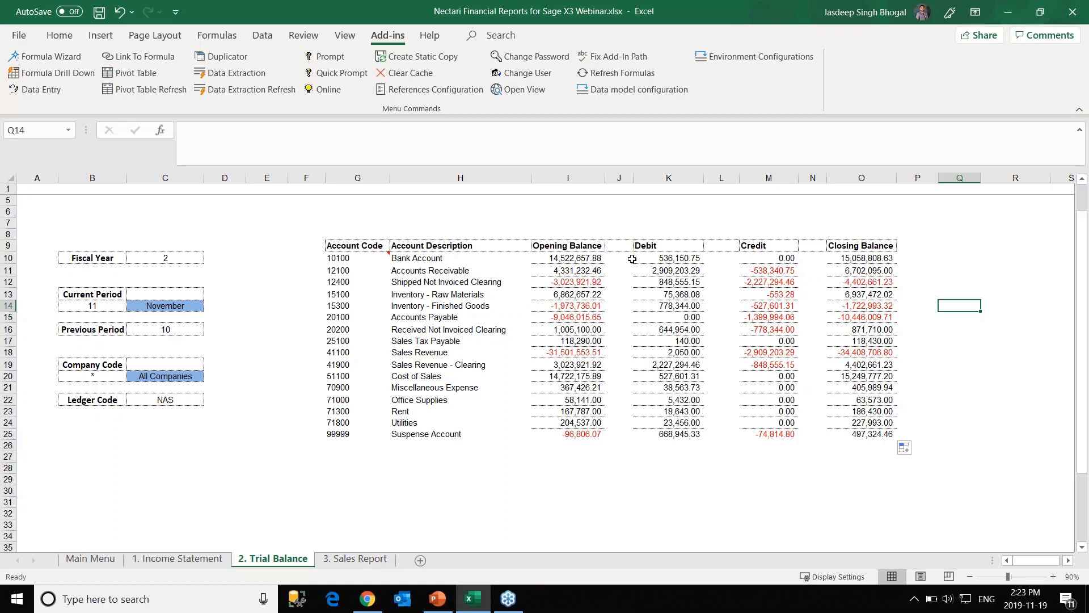
Enter the empty-text formula ="" in J9 and fill it down to J25.
{"action": "left_click", "coordinate": [618, 245]}
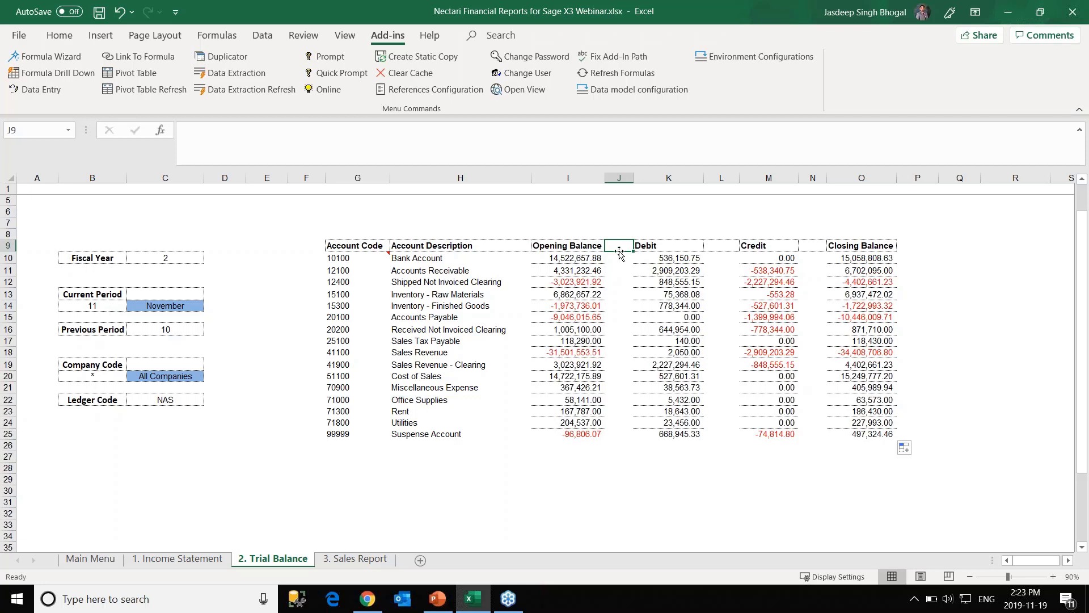
{"action": "type", "text": "="}
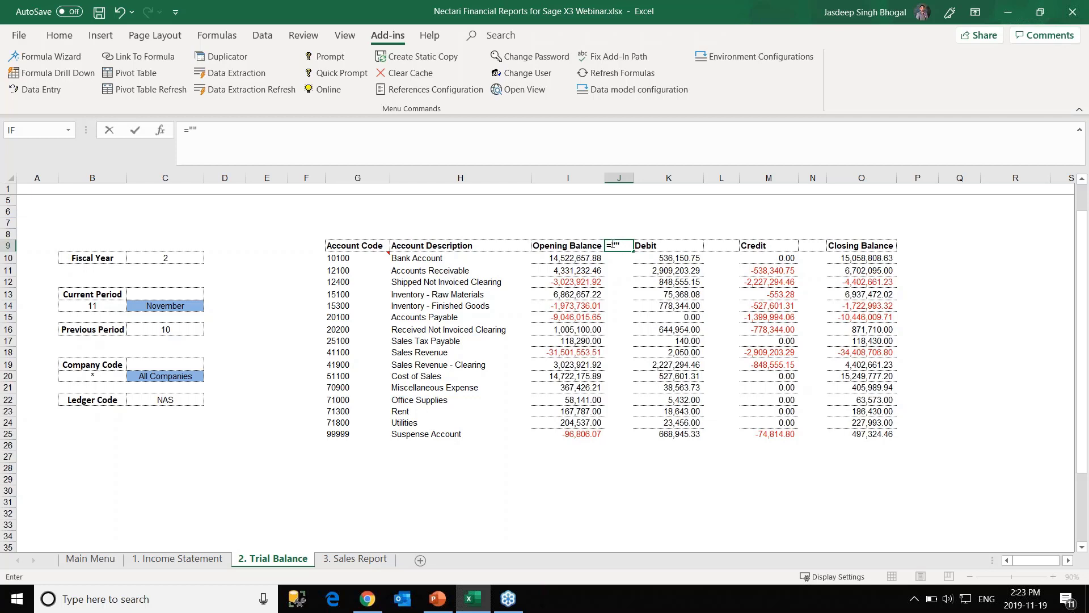
{"action": "key", "text": "ctrl+Return"}
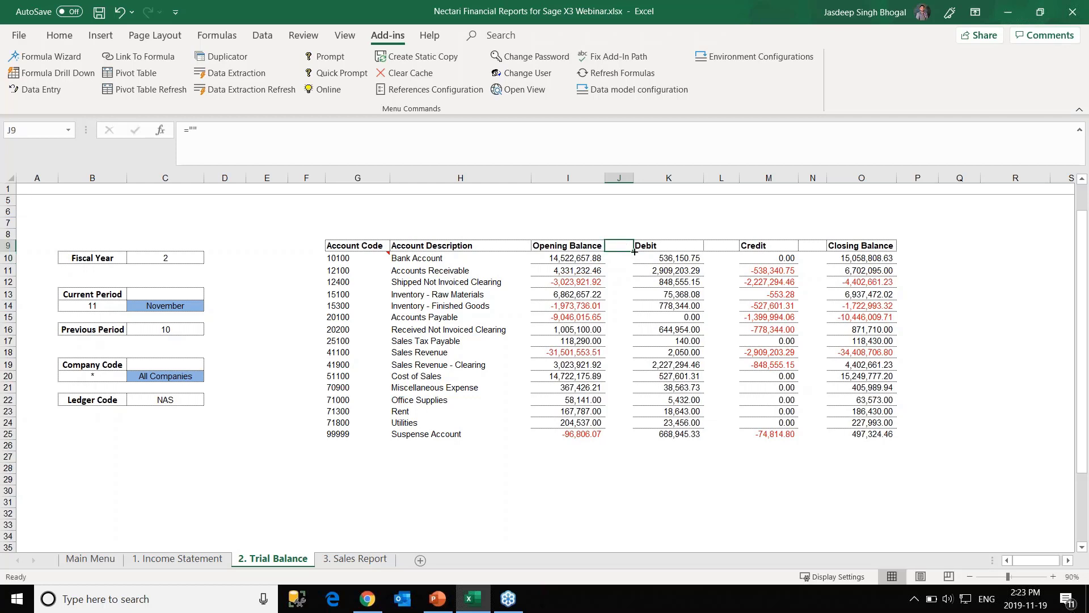
{"action": "left_click_drag", "start_coordinate": [635, 251], "coordinate": [635, 436]}
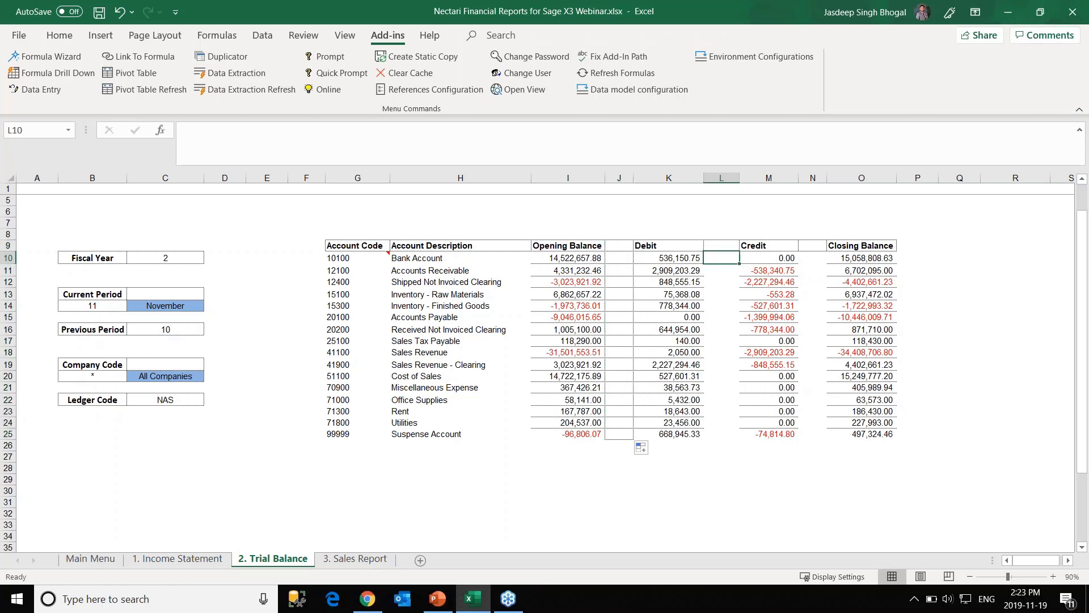
Copy J9's blank formula into L9 and fill it down column L.
{"action": "left_click", "coordinate": [717, 247]}
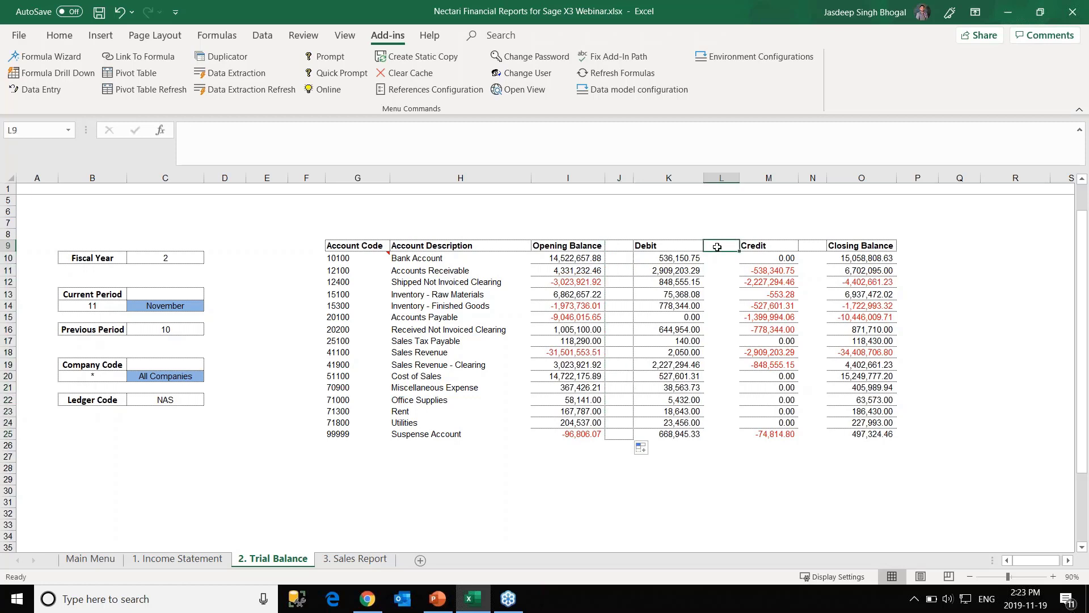
{"action": "left_click", "coordinate": [622, 249]}
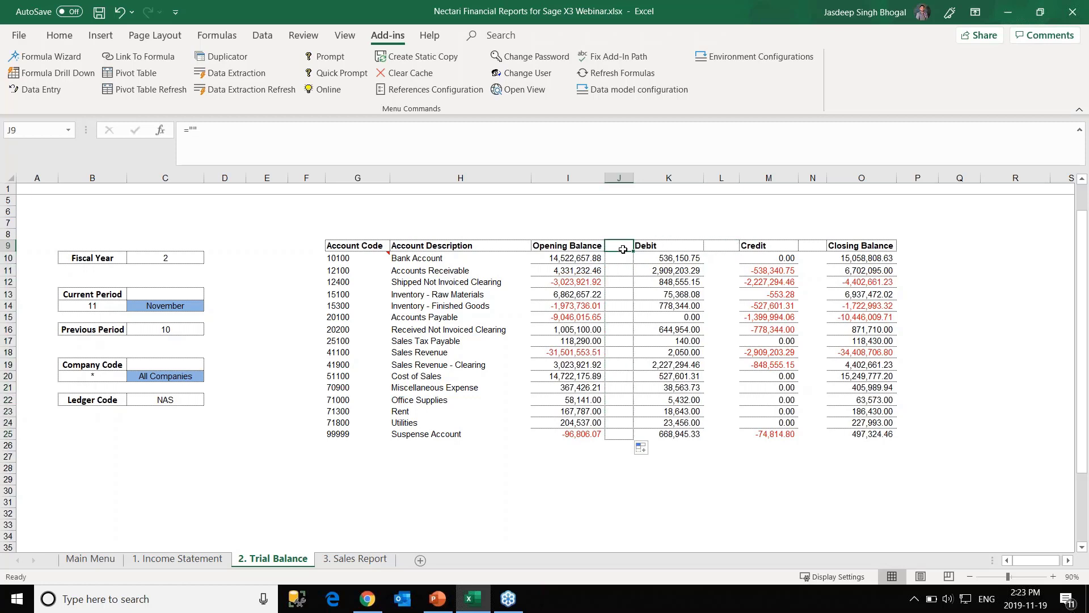
{"action": "key", "text": "ctrl+c"}
{"action": "left_click", "coordinate": [717, 247]}
{"action": "key", "text": "ctrl+v"}
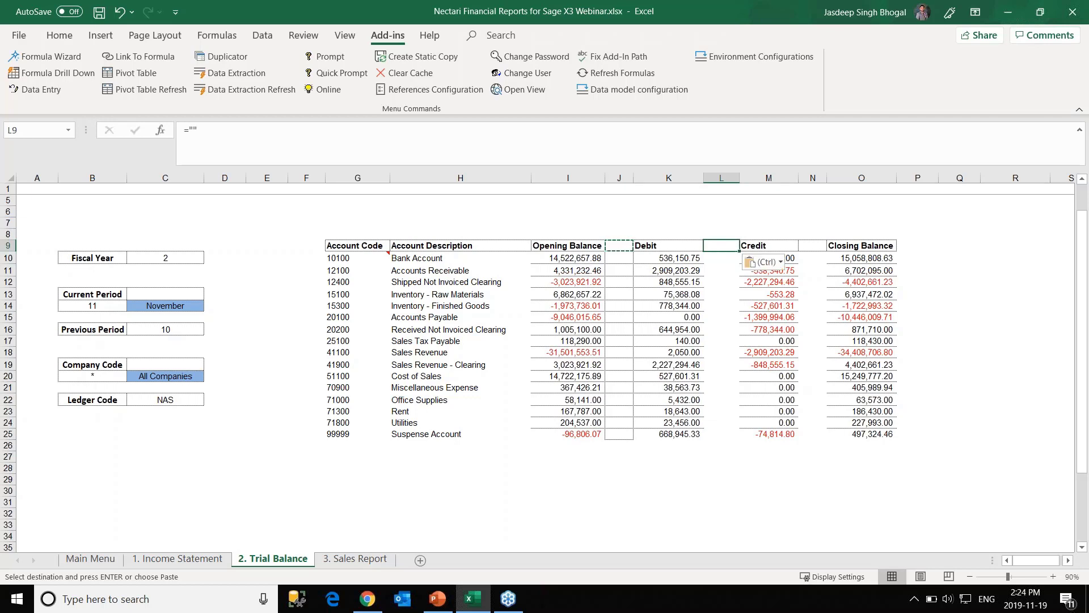
{"action": "double_click", "coordinate": [738, 250]}
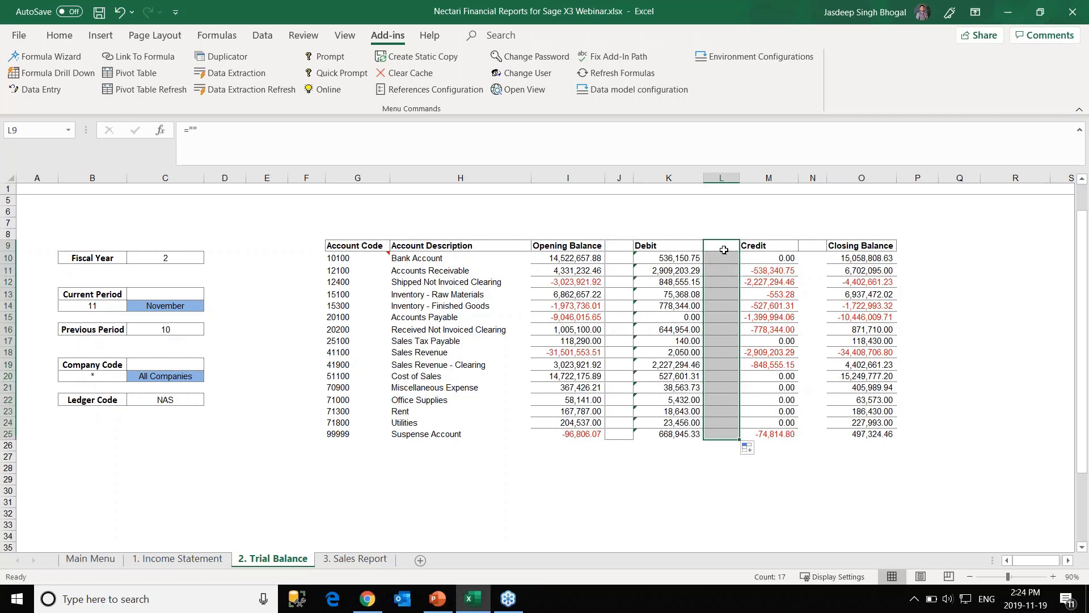
Copy the blank formula into N9, fill it down column N, and check the filled cells.
{"action": "left_click", "coordinate": [724, 251]}
{"action": "key", "text": "ctrl+c"}
{"action": "left_click", "coordinate": [812, 246]}
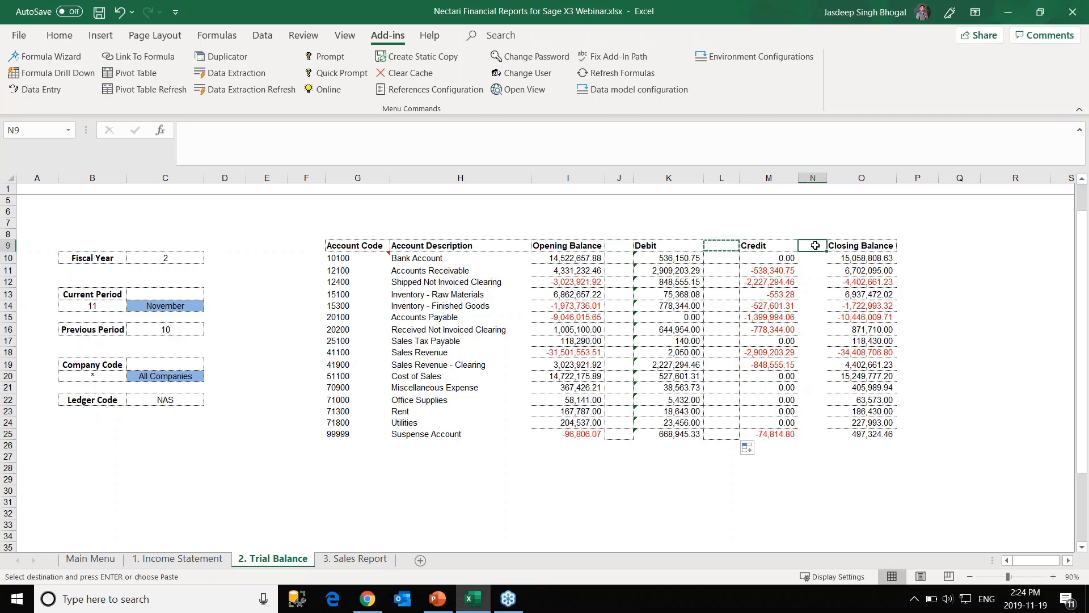
{"action": "key", "text": "ctrl+v"}
{"action": "double_click", "coordinate": [827, 249]}
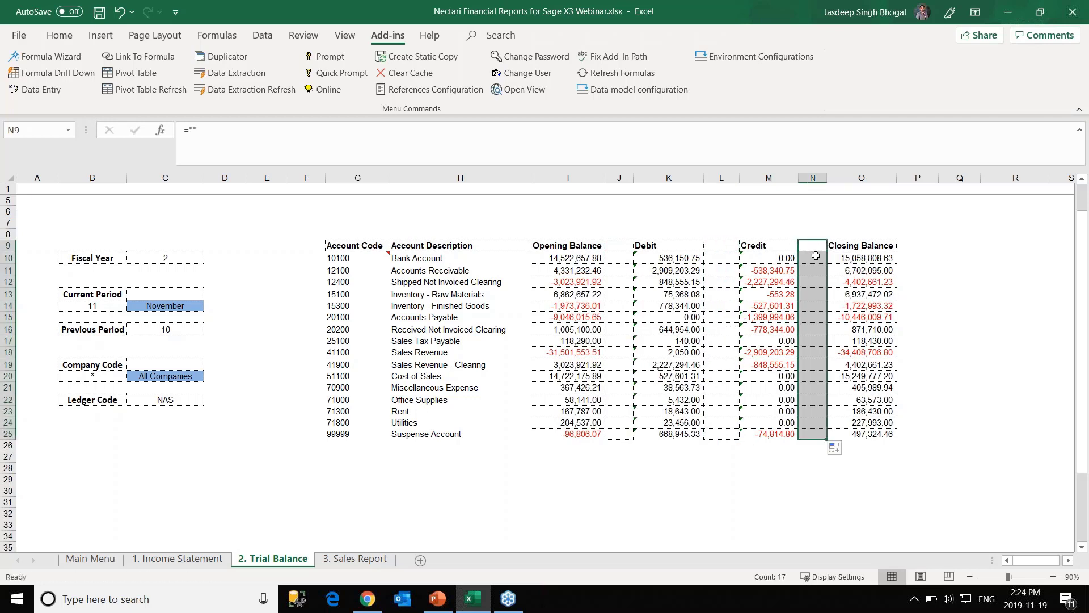
{"action": "left_click", "coordinate": [929, 308]}
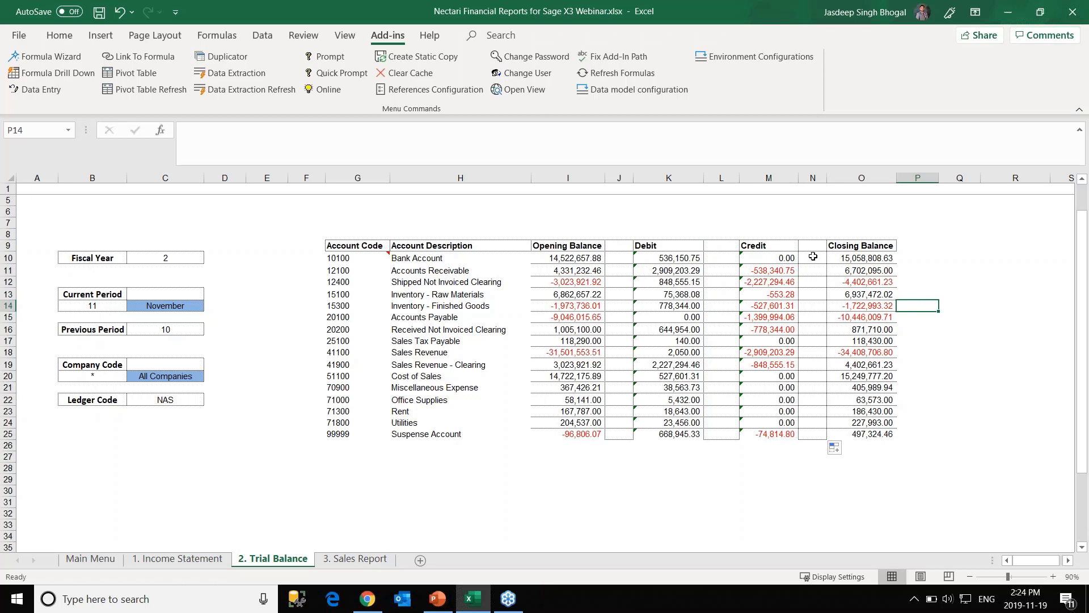
{"action": "left_click", "coordinate": [811, 258]}
{"action": "left_click", "coordinate": [811, 270]}
{"action": "left_click", "coordinate": [810, 304]}
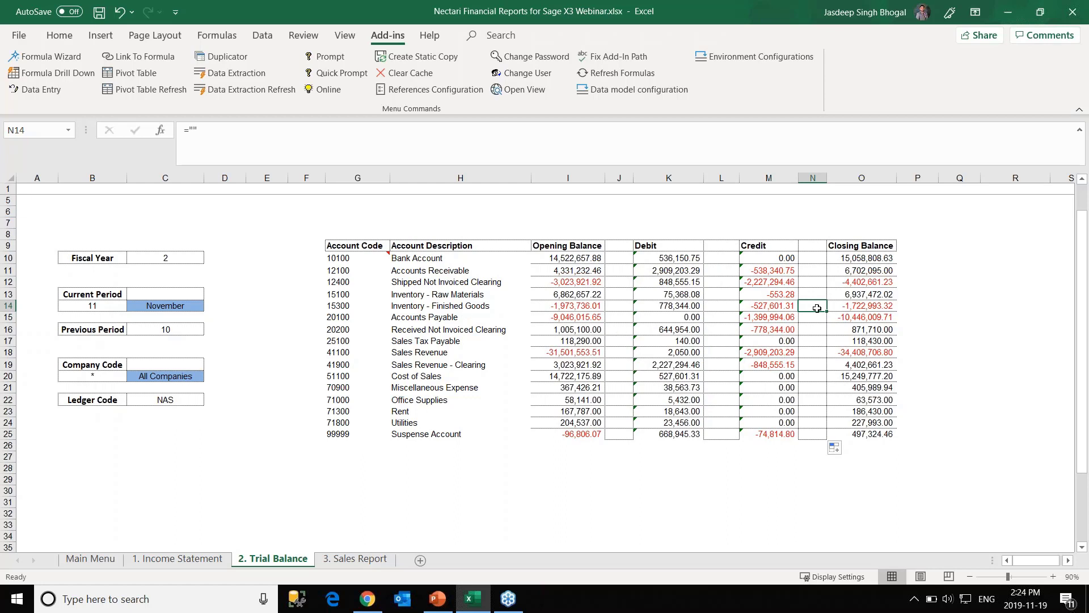
Delete trial balance rows 24–25, the Utilities and Suspense Account rows.
{"action": "mouse_move", "coordinate": [339, 260]}
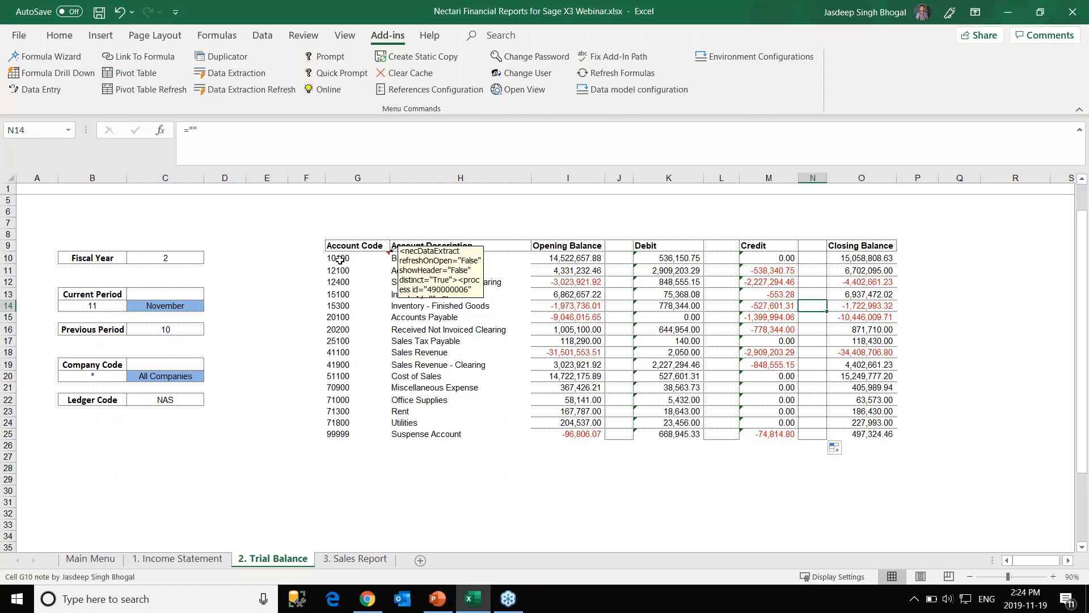
{"action": "left_click_drag", "start_coordinate": [340, 258], "coordinate": [895, 437]}
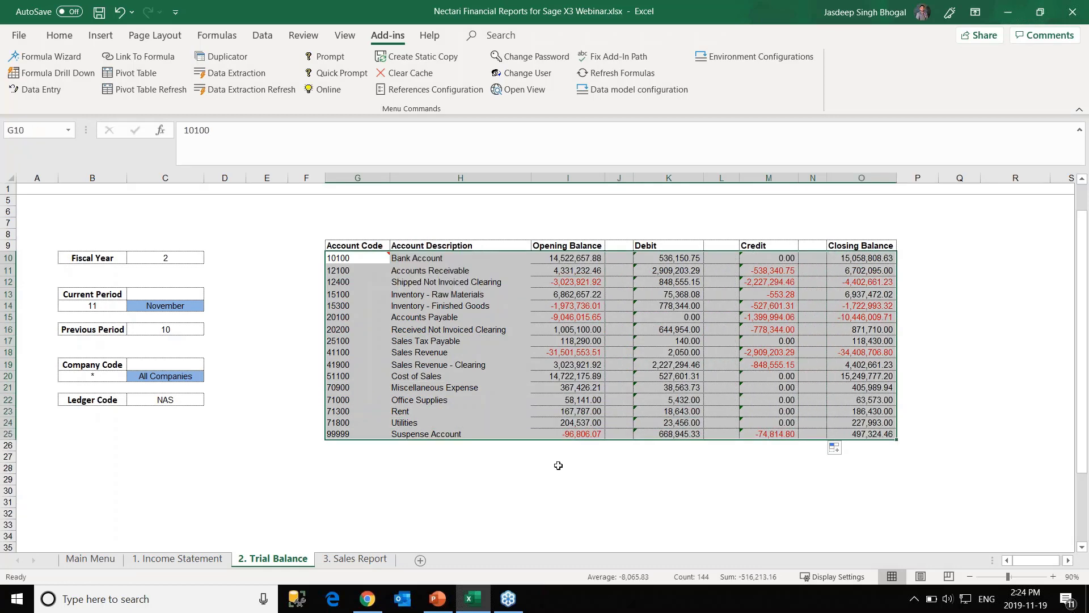
{"action": "left_click", "coordinate": [559, 465]}
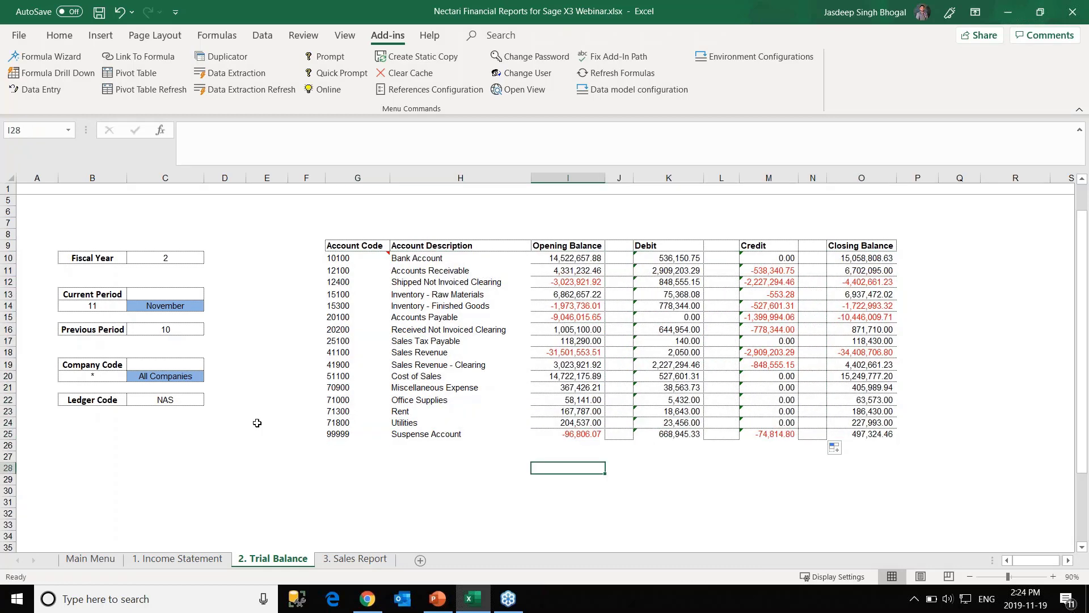
{"action": "left_click", "coordinate": [9, 435]}
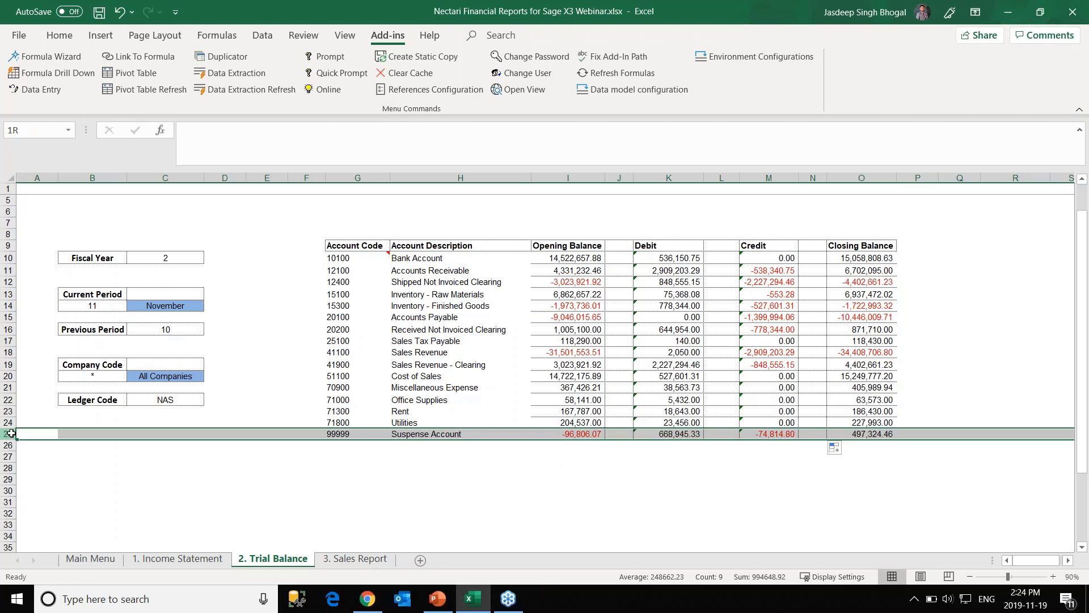
{"action": "left_click_drag", "start_coordinate": [11, 433], "coordinate": [11, 425]}
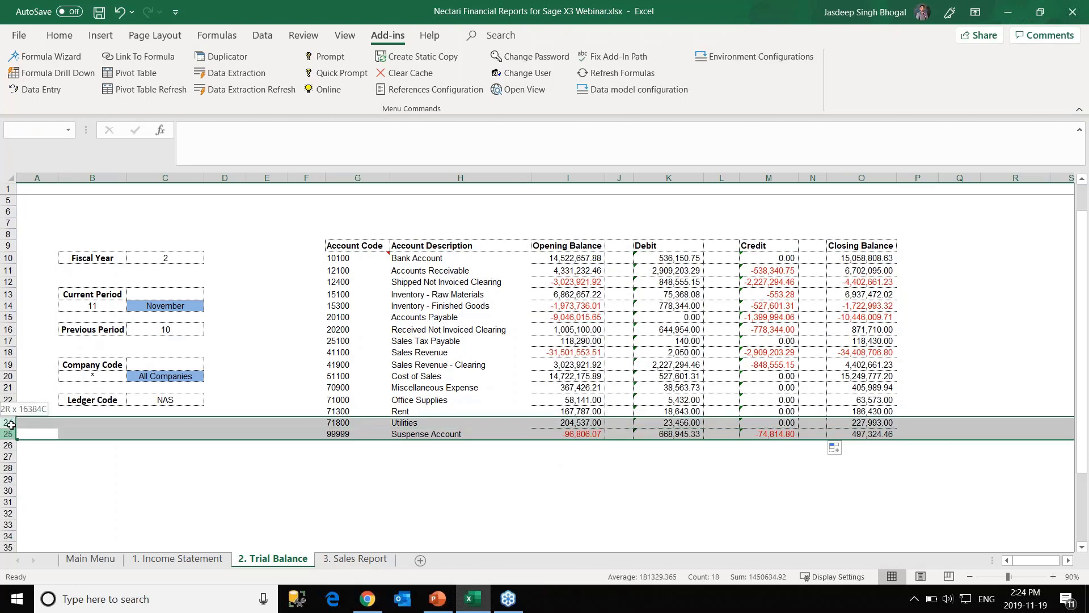
{"action": "right_click", "coordinate": [53, 427]}
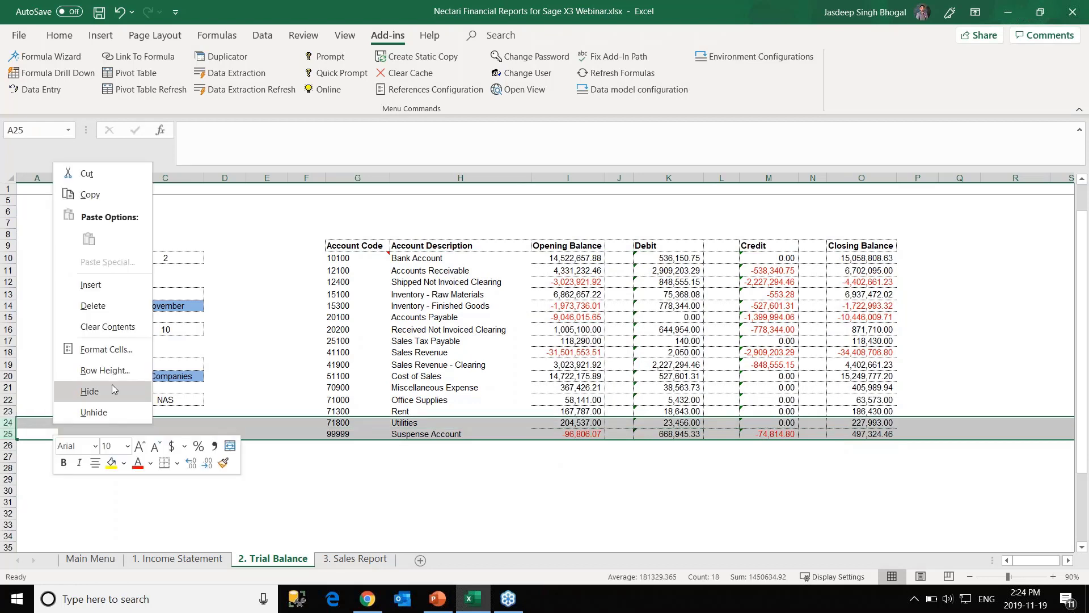
{"action": "left_click", "coordinate": [92, 306]}
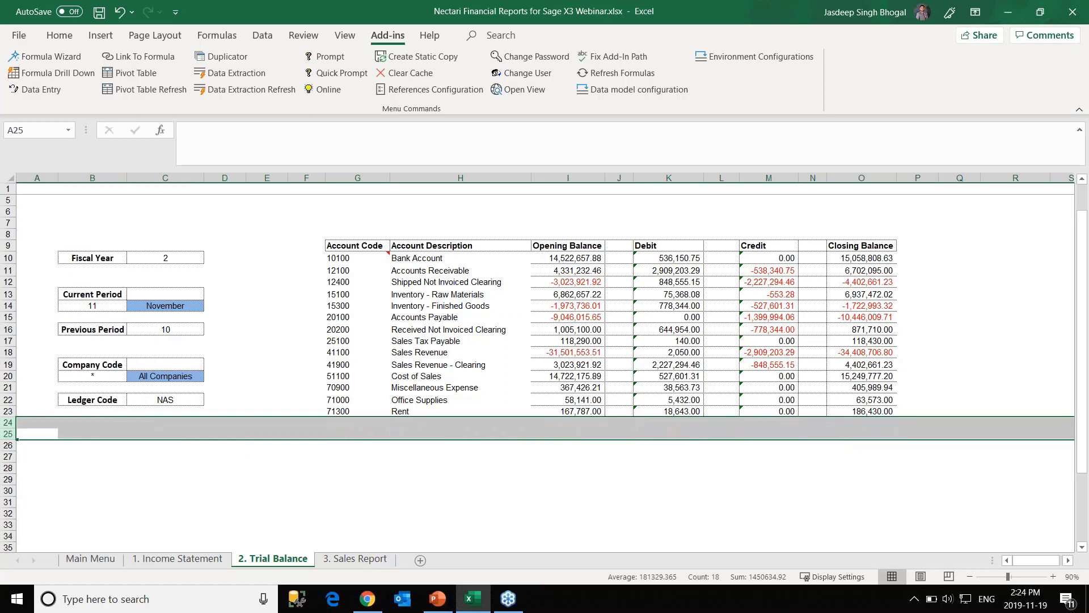
{"action": "left_click", "coordinate": [482, 456]}
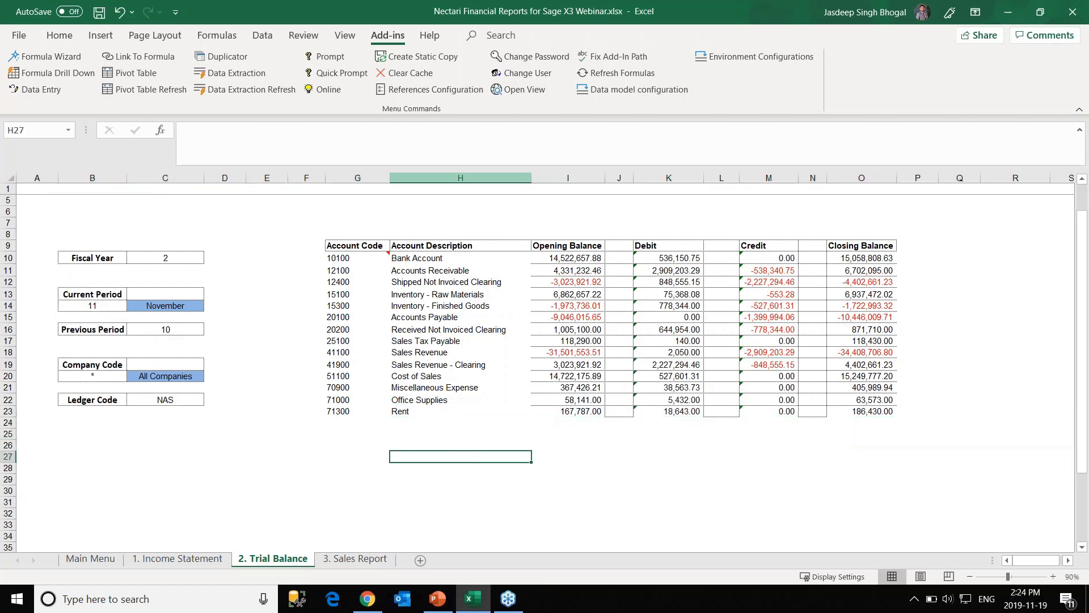
Refresh the Nectari data extraction for the current worksheet only.
{"action": "left_click", "coordinate": [246, 94]}
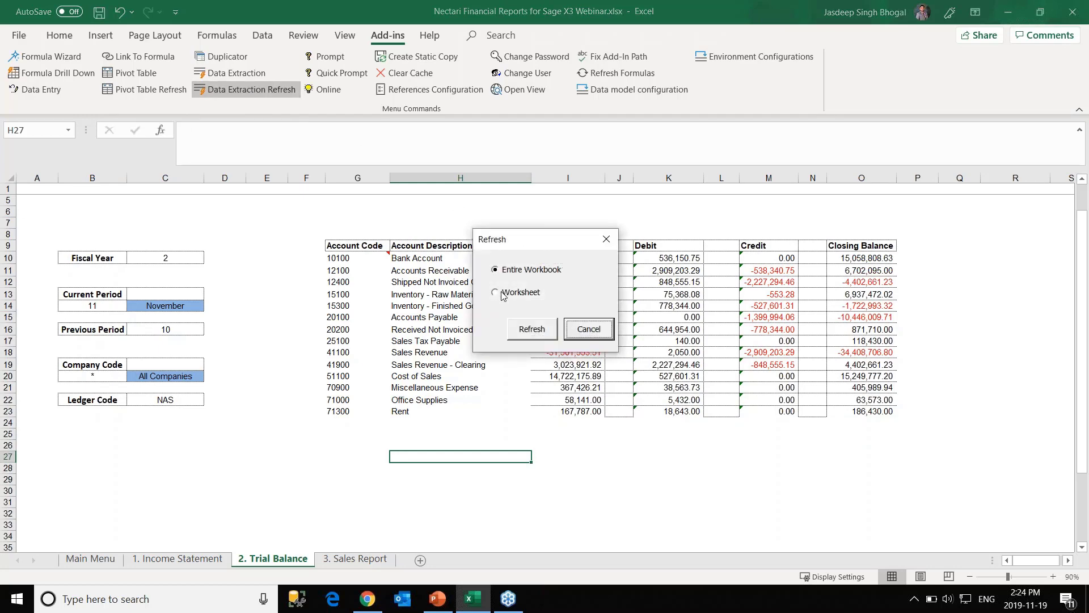
{"action": "left_click", "coordinate": [502, 294]}
{"action": "left_click", "coordinate": [531, 329]}
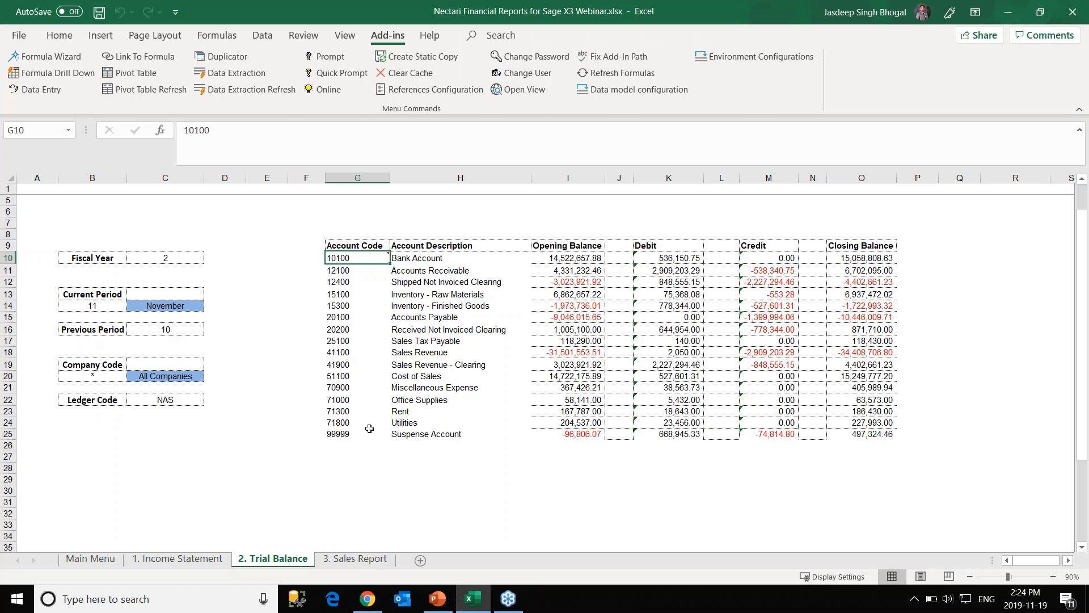
Check that cells J24 and J25 hold the blank formula after the refresh.
{"action": "left_click", "coordinate": [614, 432]}
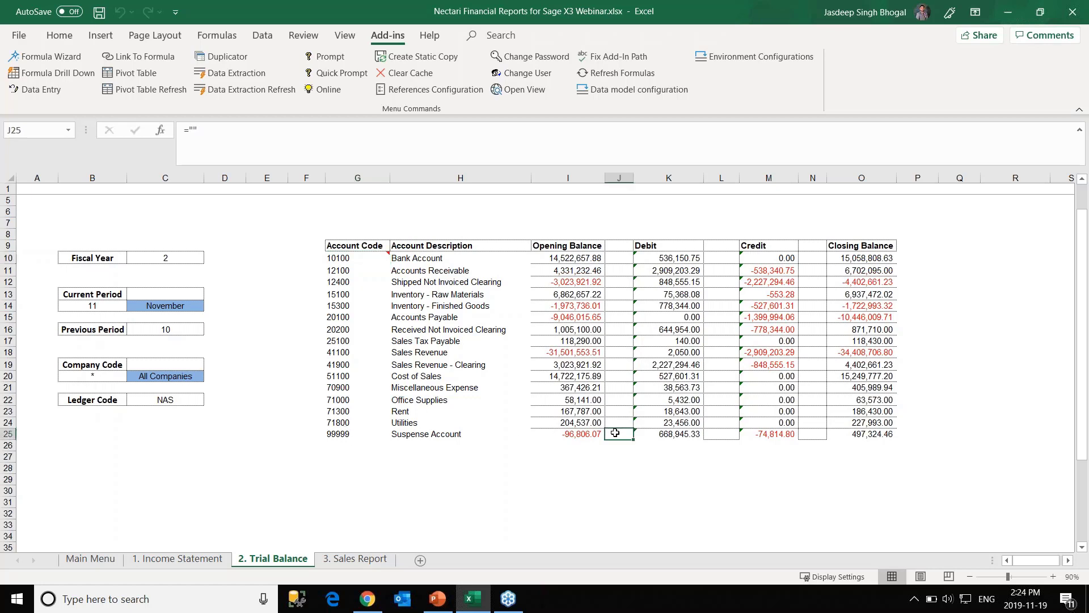
{"action": "left_click", "coordinate": [615, 421]}
{"action": "left_click", "coordinate": [617, 433]}
{"action": "left_click", "coordinate": [627, 456]}
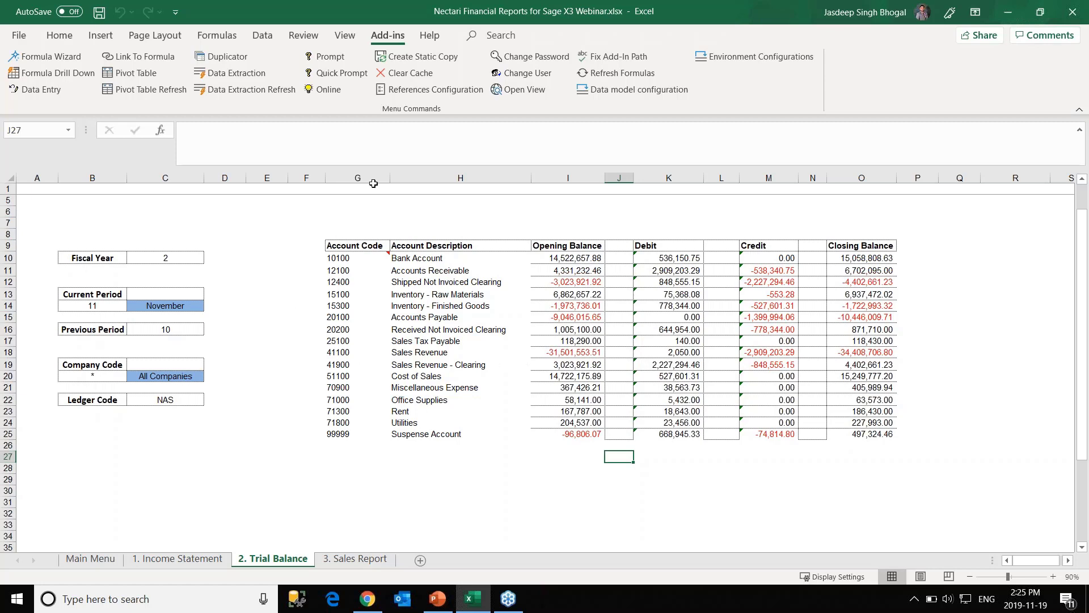
{"action": "left_click", "coordinate": [263, 92]}
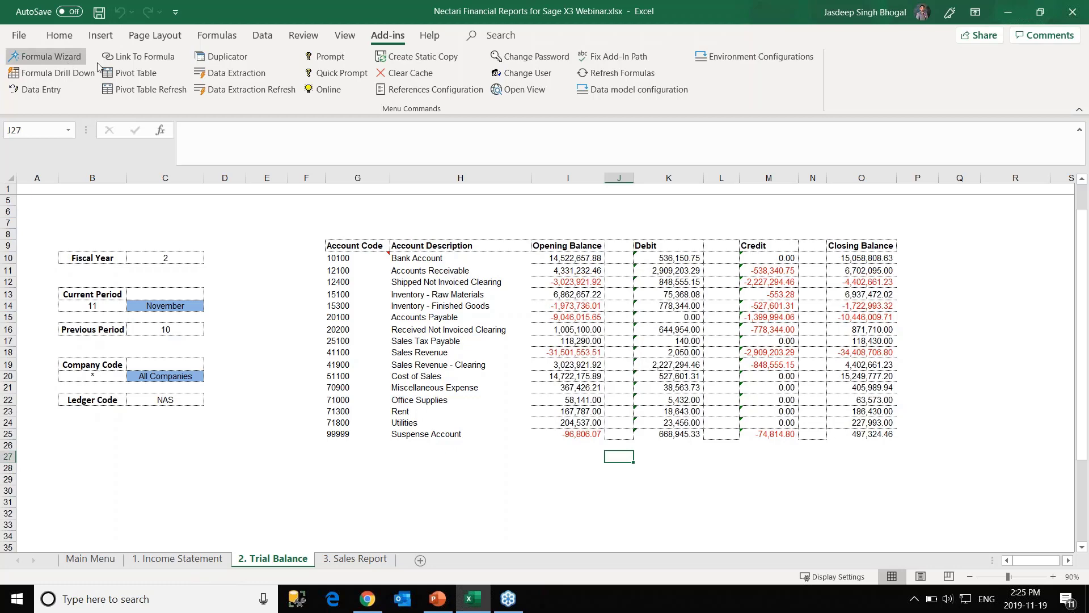
{"action": "left_click", "coordinate": [173, 558]}
{"action": "scroll", "coordinate": [357, 480], "scroll_direction": "down", "scroll_amount": 1}
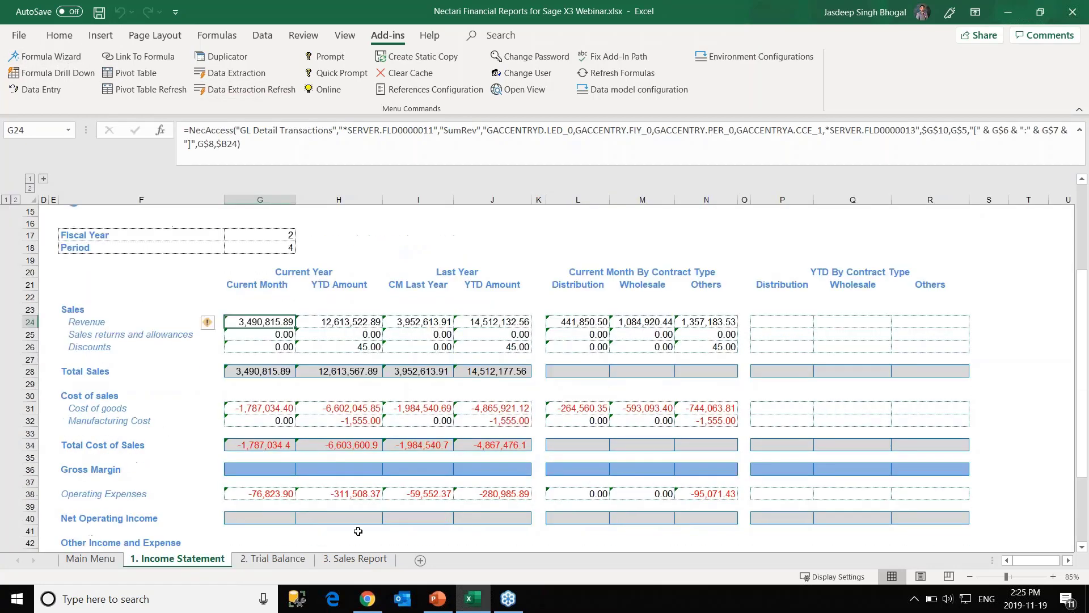
{"action": "left_click", "coordinate": [284, 560]}
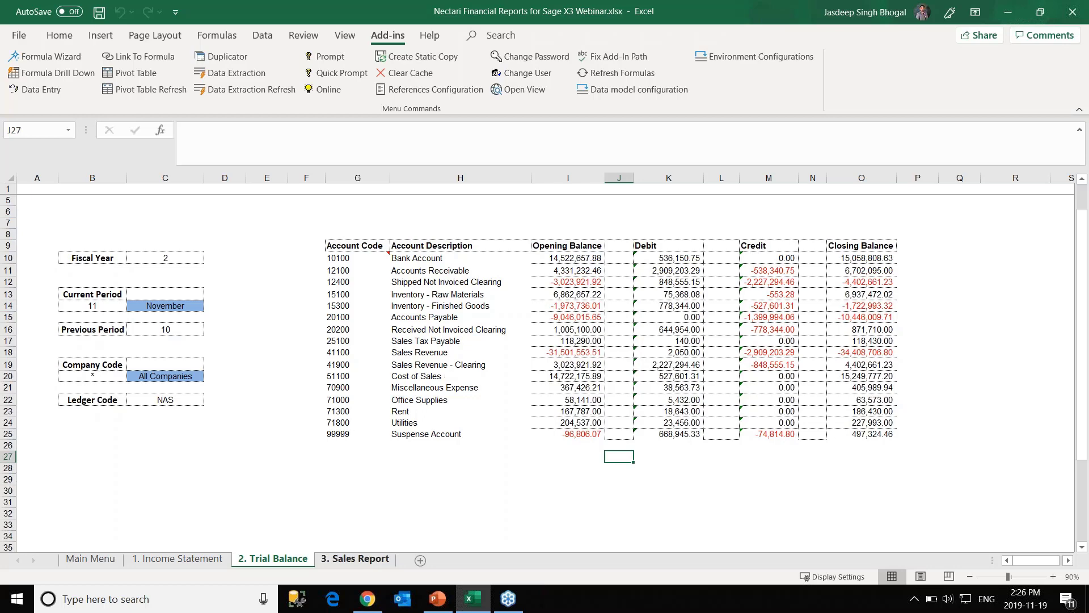
On the 3. Sales Report sheet, start a Nectari pivot table and browse the available data models.
{"action": "left_click", "coordinate": [357, 560]}
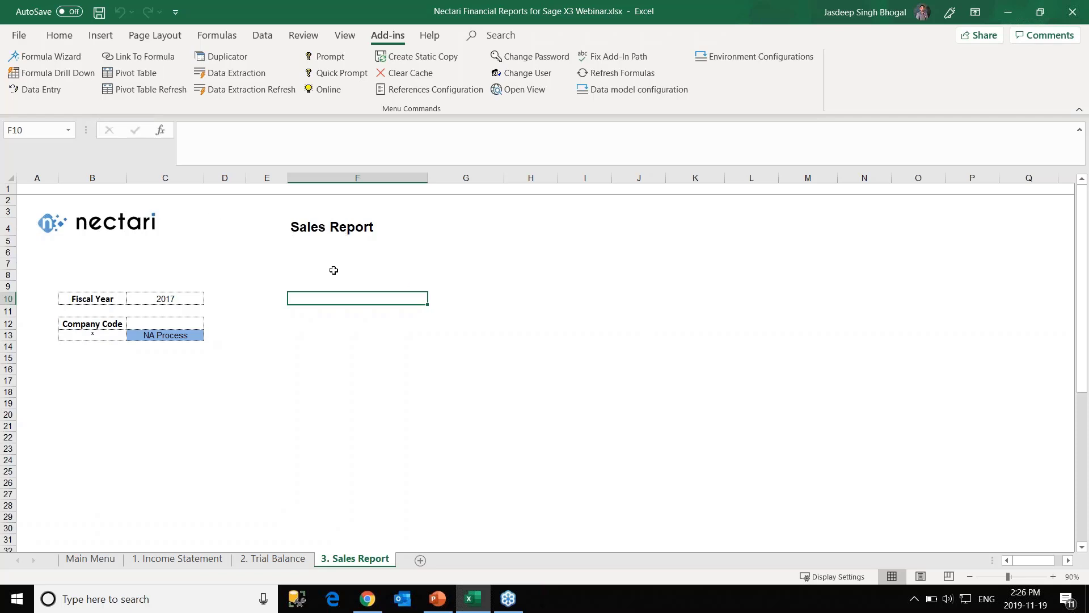
{"action": "left_click", "coordinate": [154, 77]}
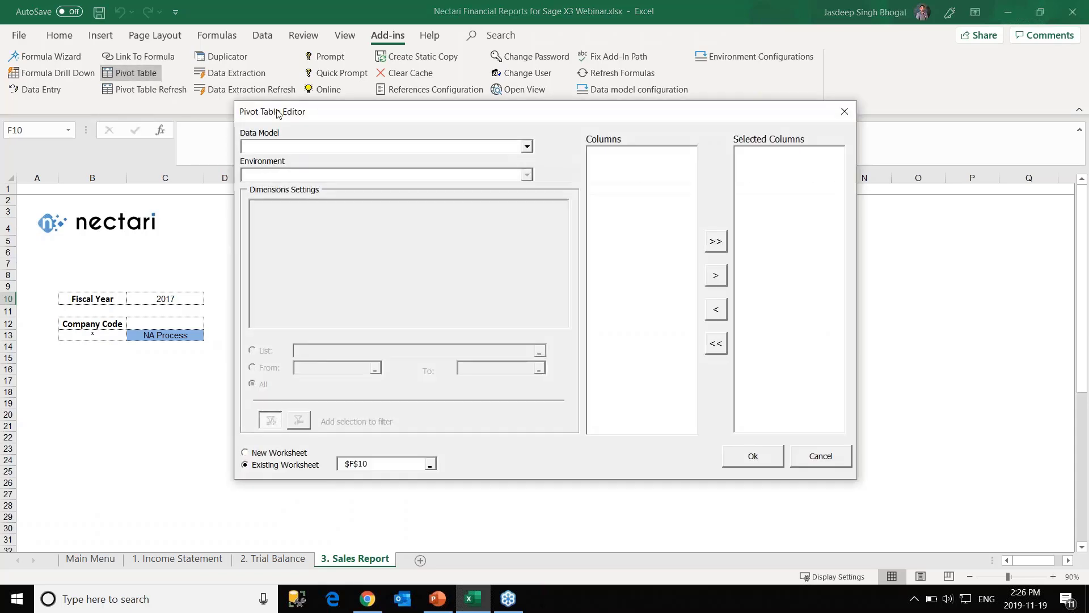
{"action": "left_click", "coordinate": [499, 151]}
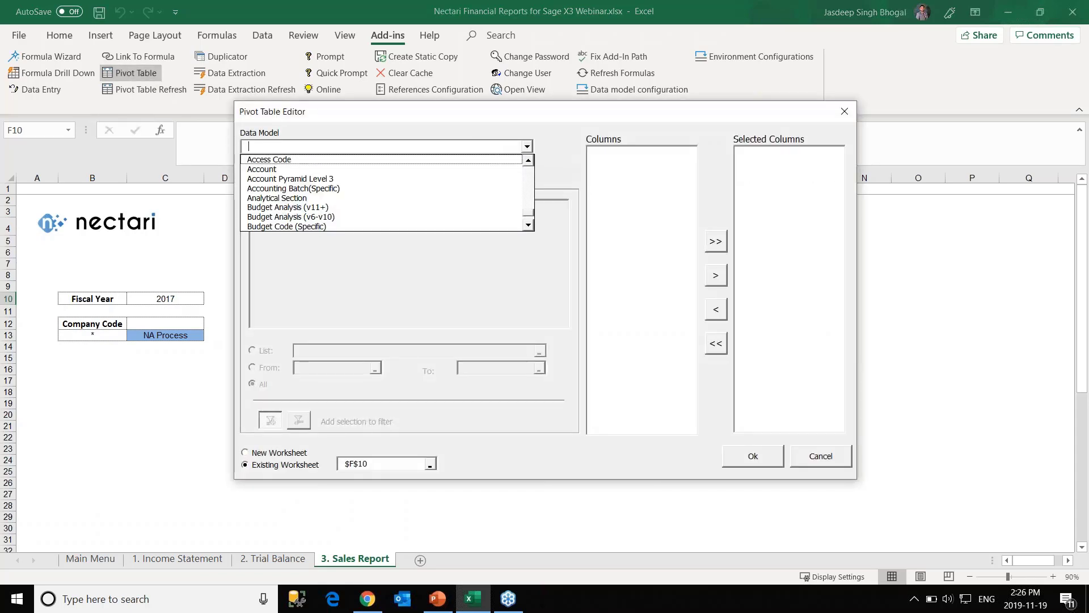
{"action": "key", "text": "End"}
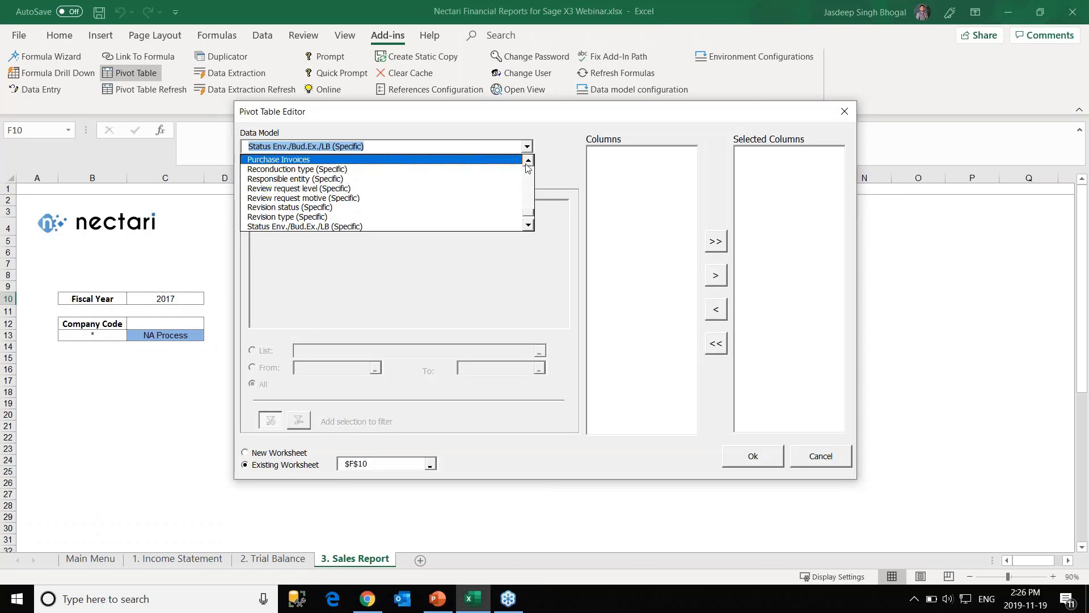
{"action": "scroll", "coordinate": [521, 219], "scroll_direction": "down", "scroll_amount": 1}
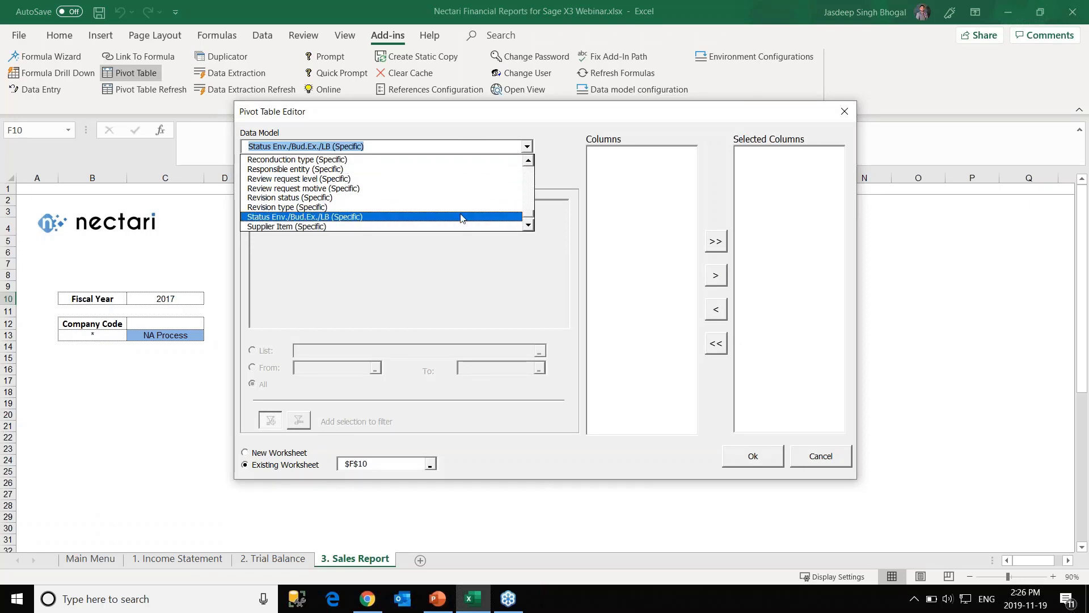
{"action": "left_click", "coordinate": [527, 149]}
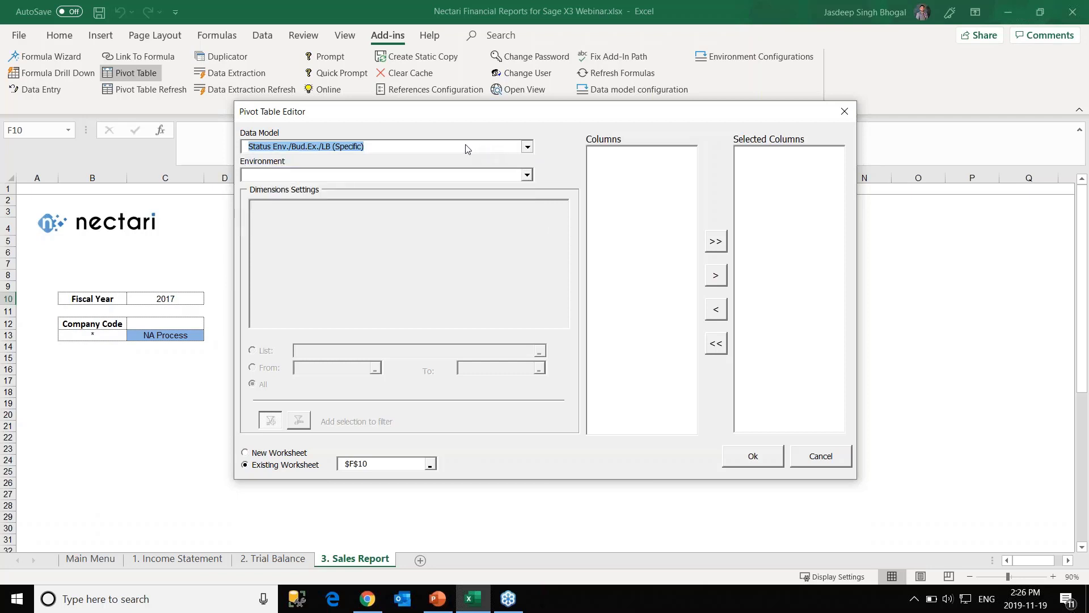
{"action": "left_click", "coordinate": [469, 149]}
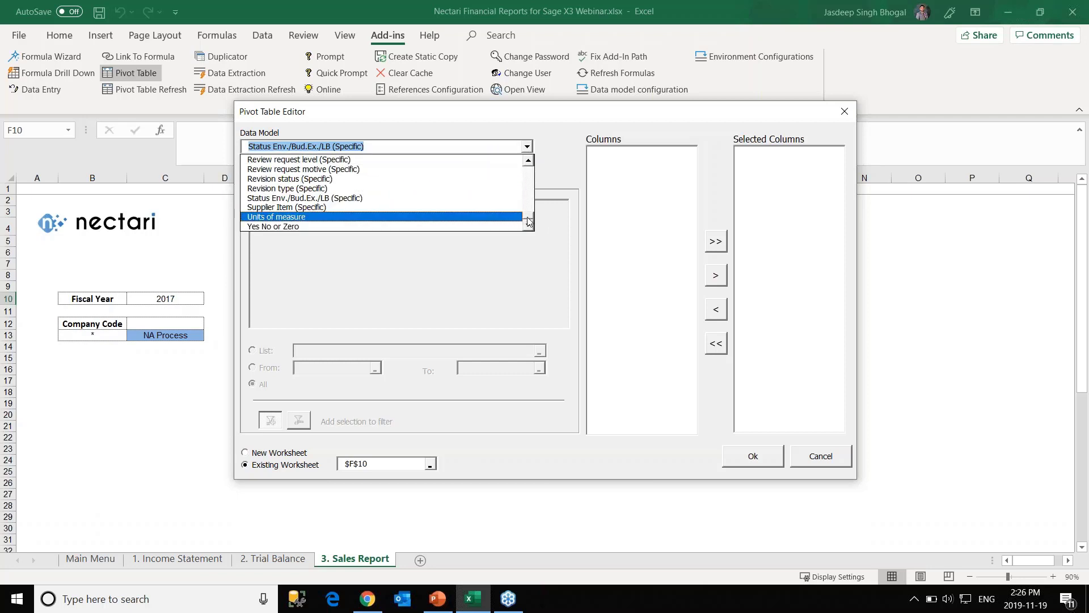
{"action": "left_click_drag", "start_coordinate": [527, 224], "coordinate": [533, 201]}
{"action": "scroll", "coordinate": [534, 201], "scroll_direction": "down", "scroll_amount": 5}
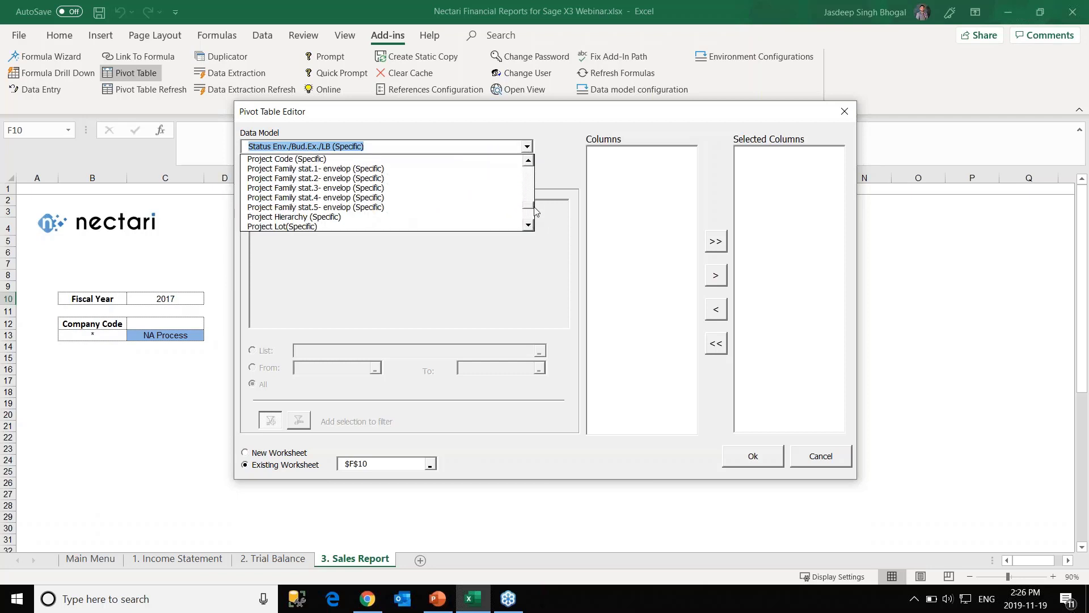
{"action": "scroll", "coordinate": [534, 210], "scroll_direction": "up", "scroll_amount": 15}
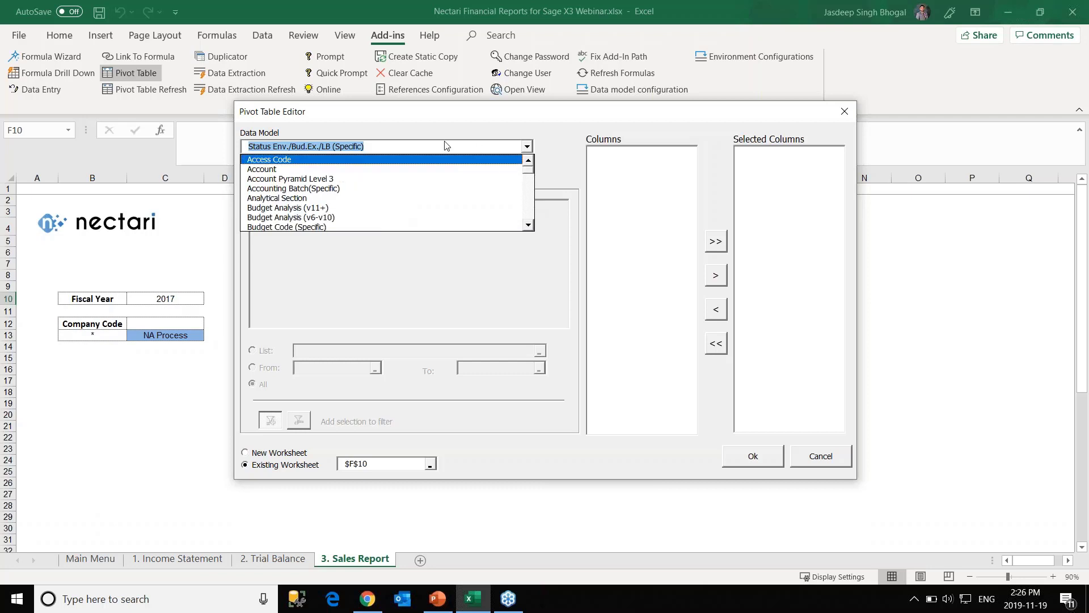
{"action": "left_click", "coordinate": [448, 146]}
{"action": "left_click", "coordinate": [454, 146]}
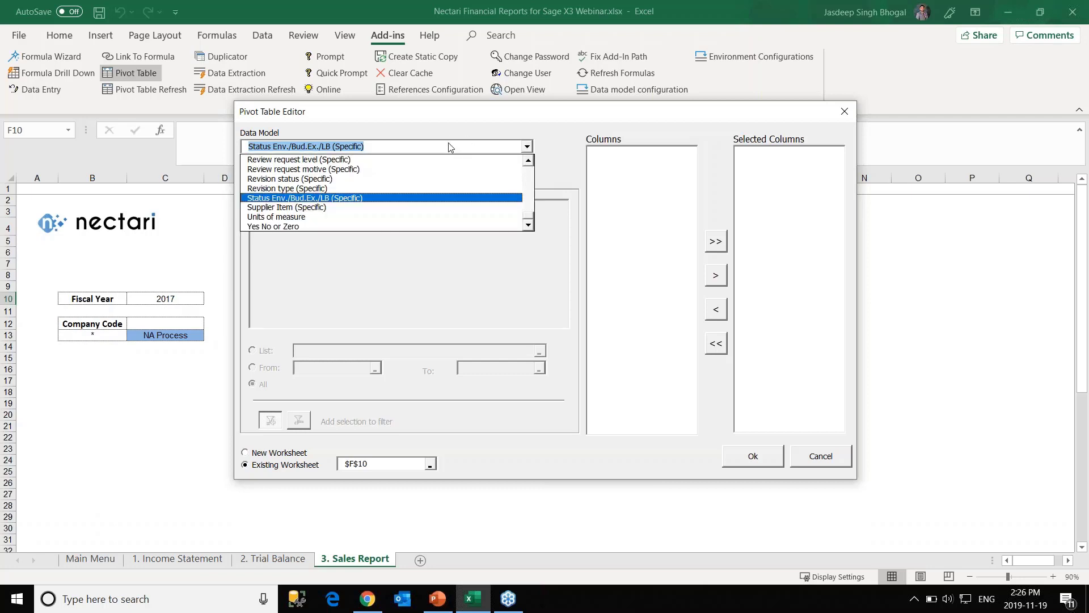
{"action": "left_click", "coordinate": [845, 111]}
In the reopened Pivot Table Editor, choose Invoice Analysis as the data model.
{"action": "left_click", "coordinate": [148, 79]}
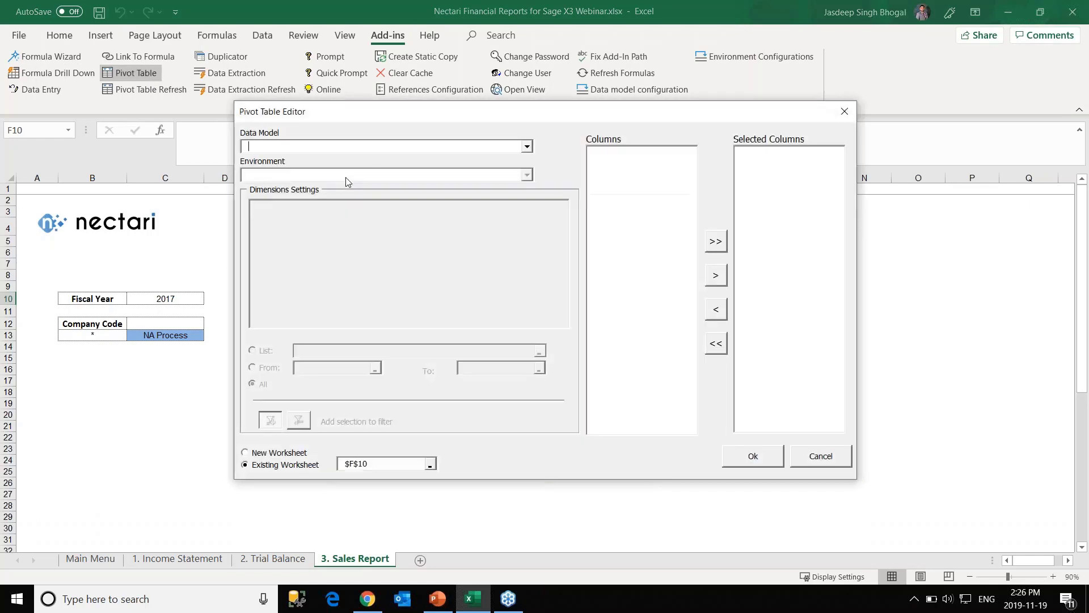
{"action": "left_click", "coordinate": [377, 147]}
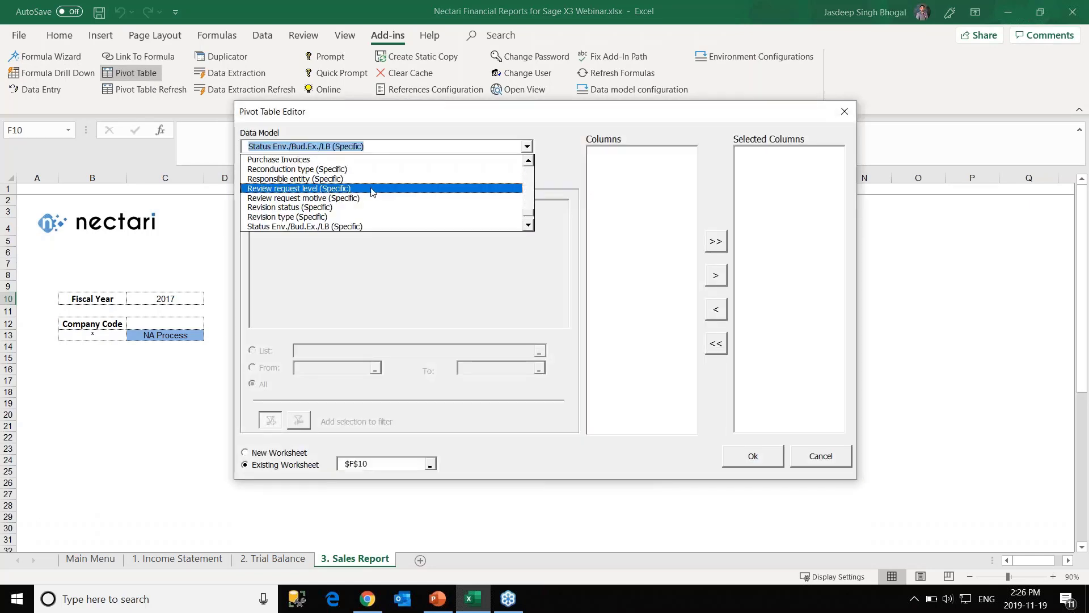
{"action": "left_click", "coordinate": [528, 224]}
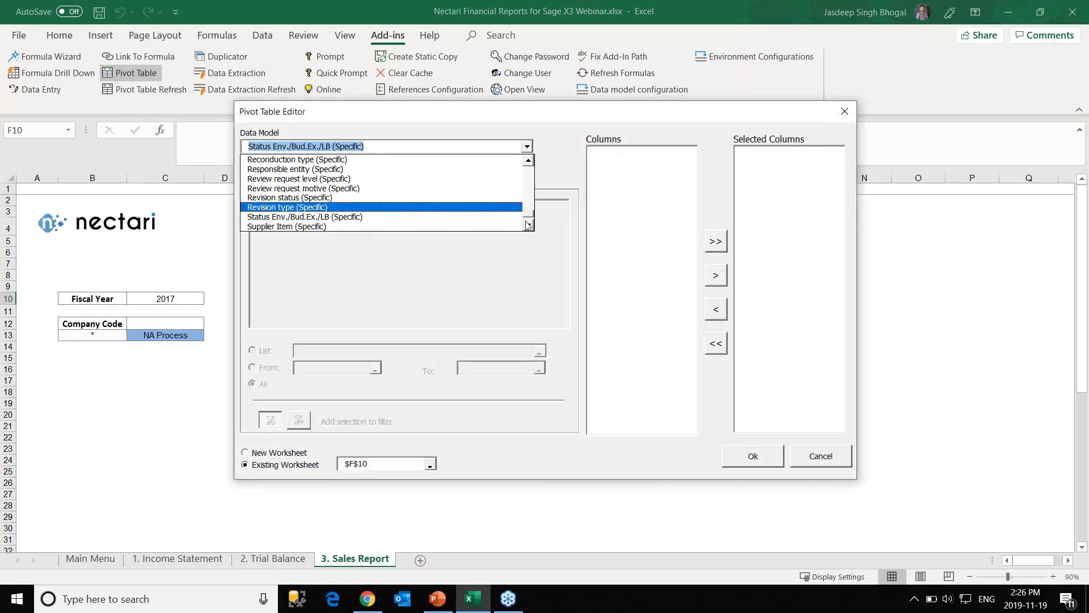
{"action": "left_click", "coordinate": [528, 225]}
{"action": "left_click", "coordinate": [527, 224]}
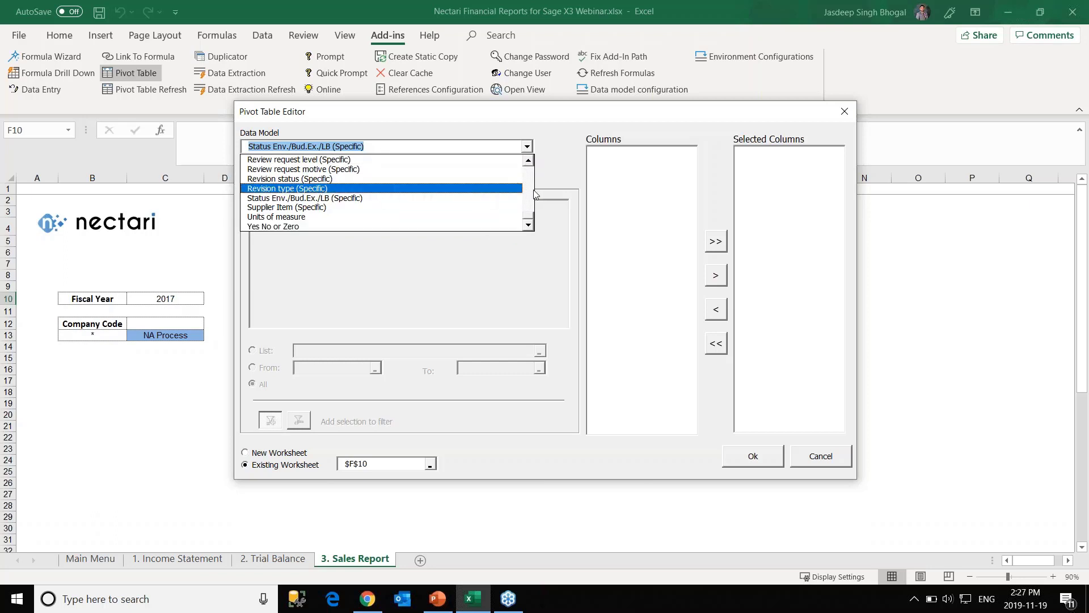
{"action": "scroll", "coordinate": [535, 195], "scroll_direction": "up", "scroll_amount": 15}
{"action": "scroll", "coordinate": [529, 213], "scroll_direction": "down", "scroll_amount": 5}
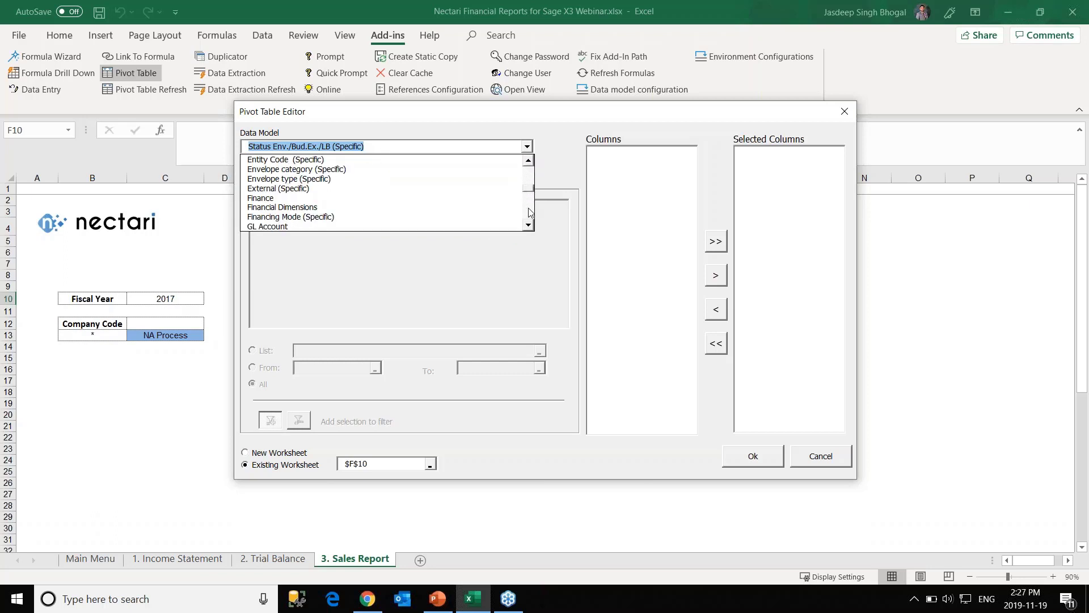
{"action": "scroll", "coordinate": [530, 213], "scroll_direction": "down", "scroll_amount": 6}
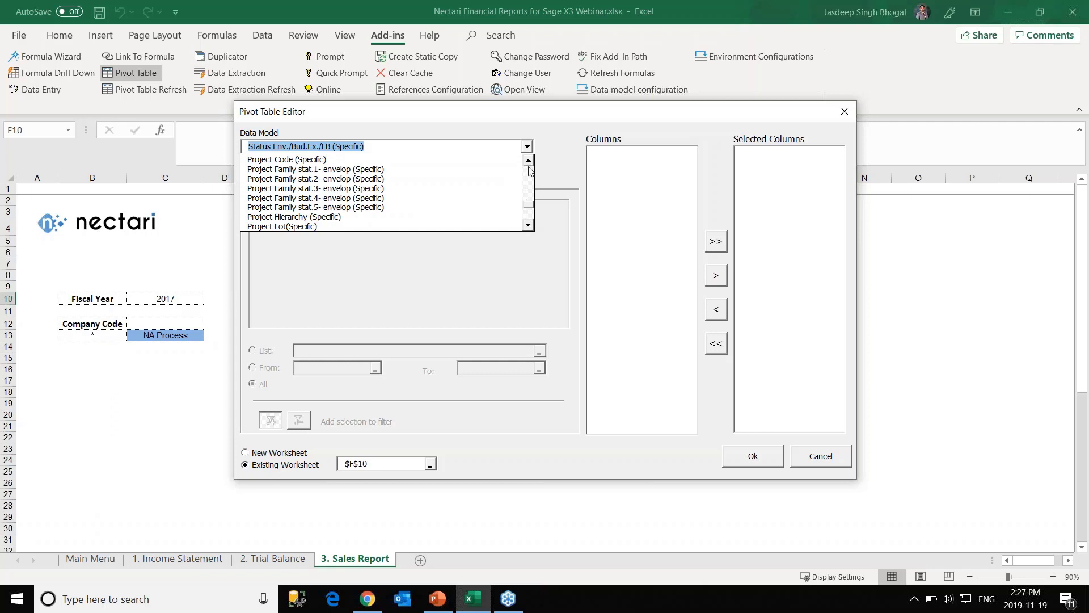
{"action": "left_click", "coordinate": [530, 170]}
{"action": "left_click", "coordinate": [379, 170]}
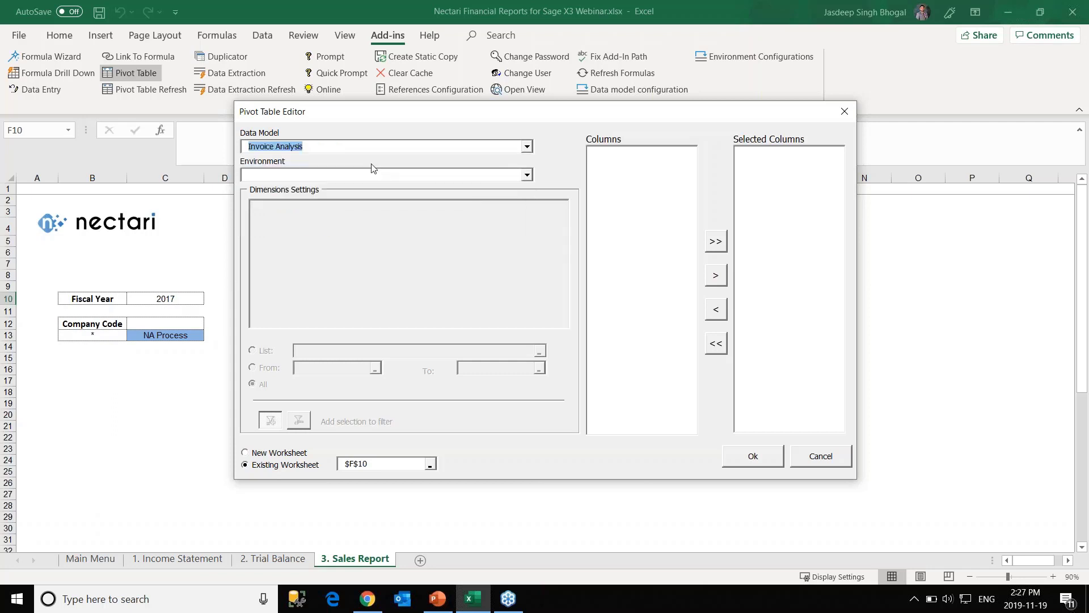
{"action": "left_click", "coordinate": [285, 174]}
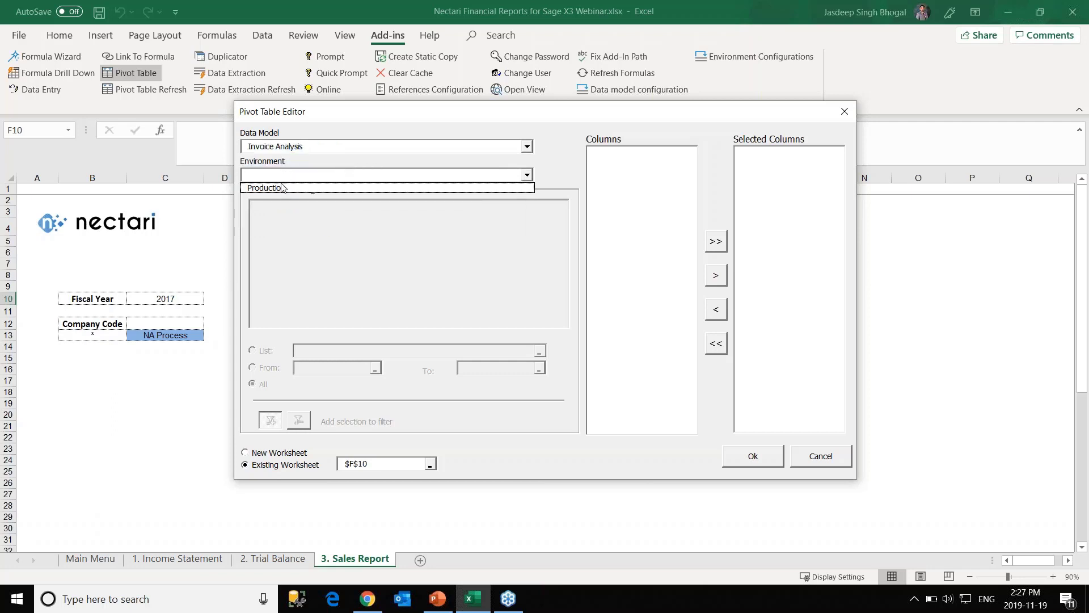
Use the Production environment and filter Year by the value in cell C10.
{"action": "left_click", "coordinate": [280, 187]}
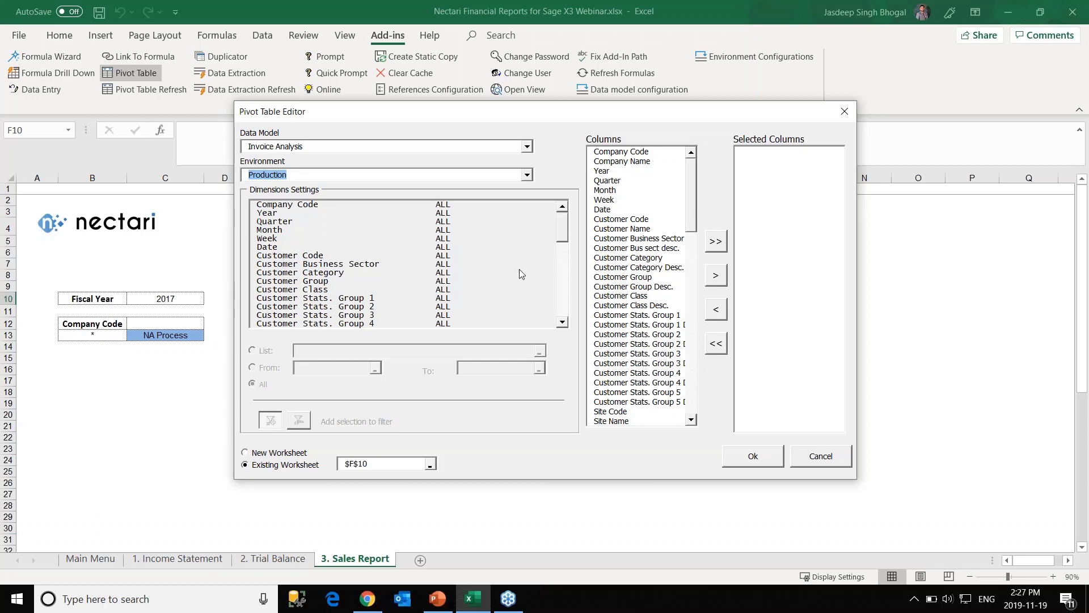
{"action": "left_click", "coordinate": [262, 214]}
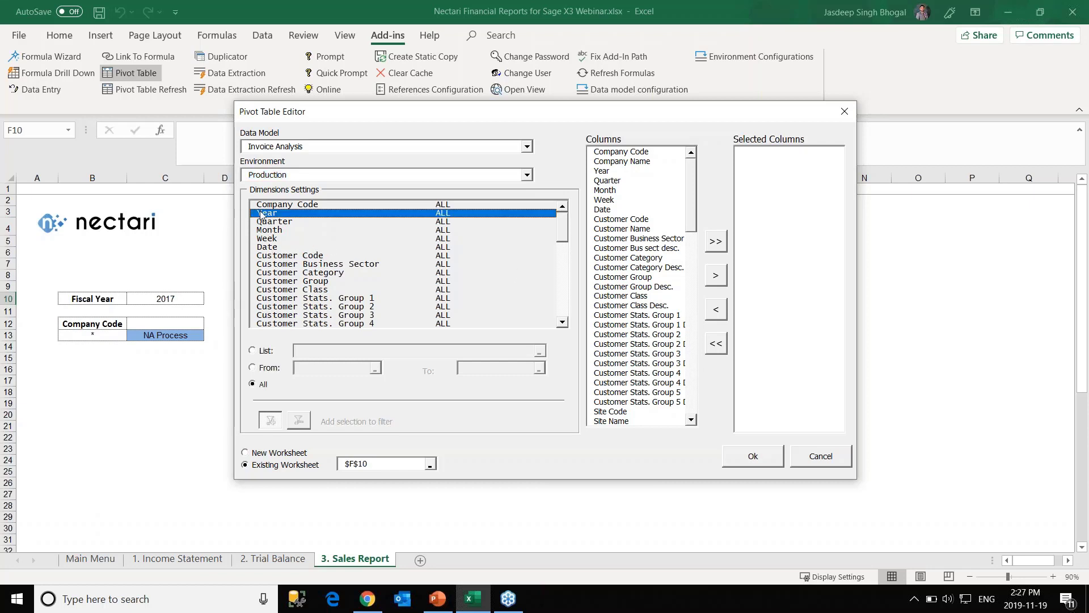
{"action": "left_click", "coordinate": [252, 350]}
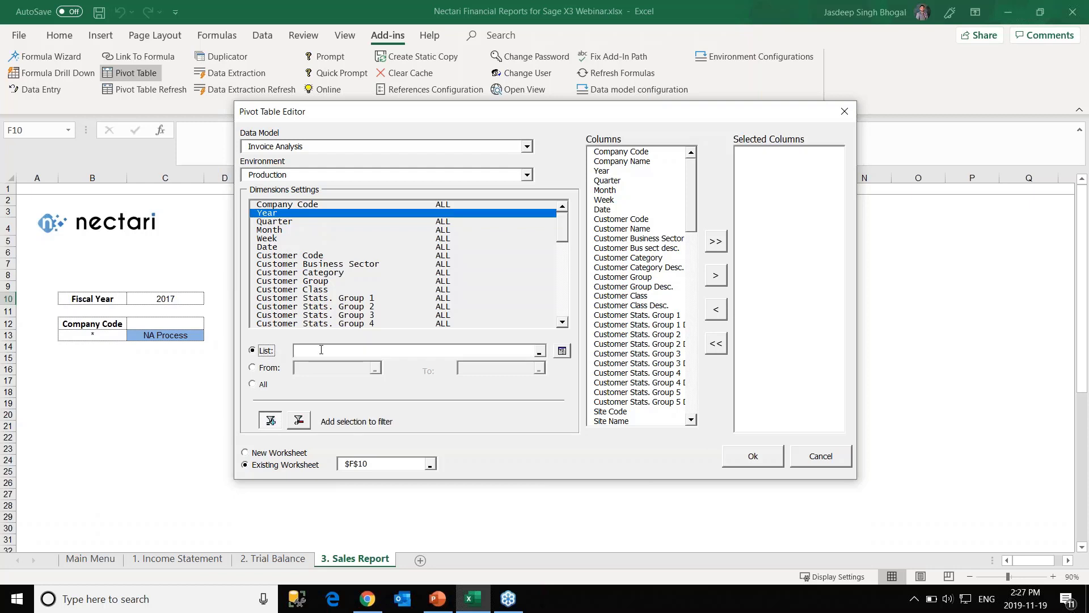
{"action": "left_click", "coordinate": [176, 299]}
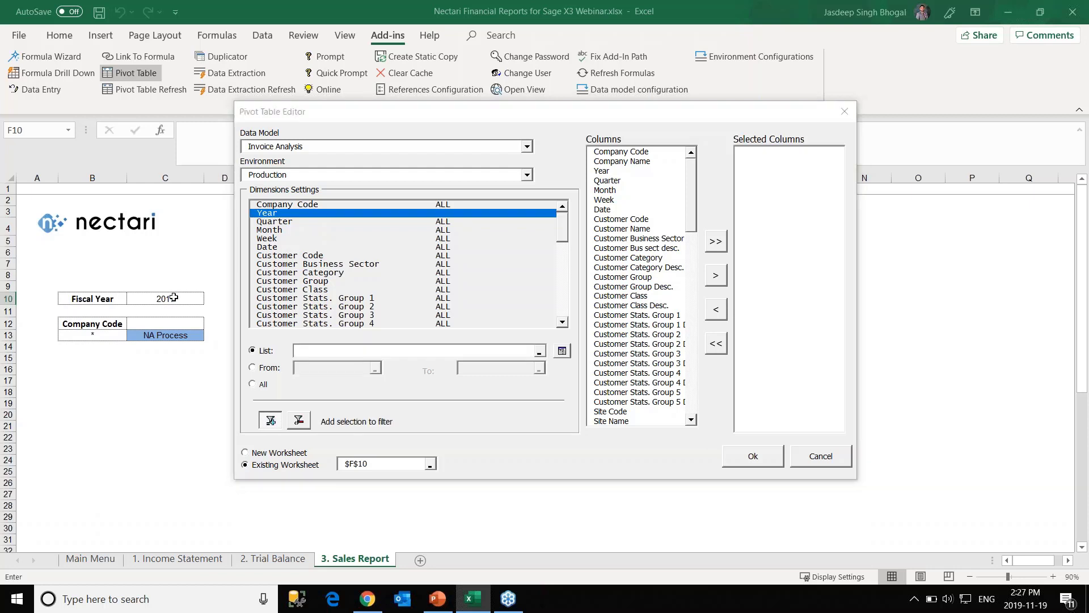
Filter Company Code by cell B13 and add all available columns.
{"action": "left_click", "coordinate": [304, 205]}
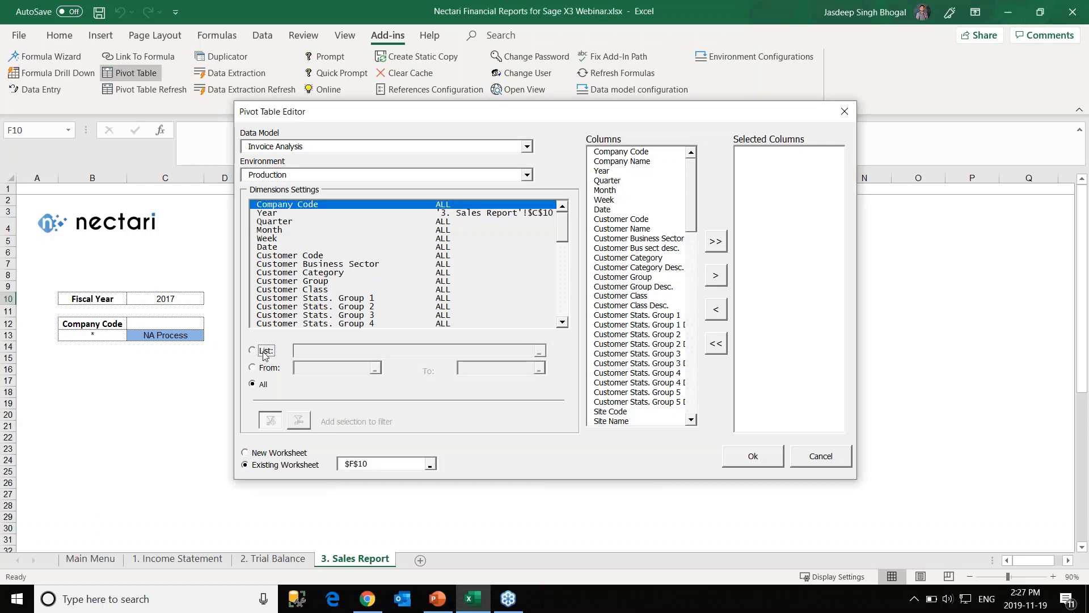
{"action": "left_click", "coordinate": [252, 351]}
{"action": "left_click", "coordinate": [100, 335]}
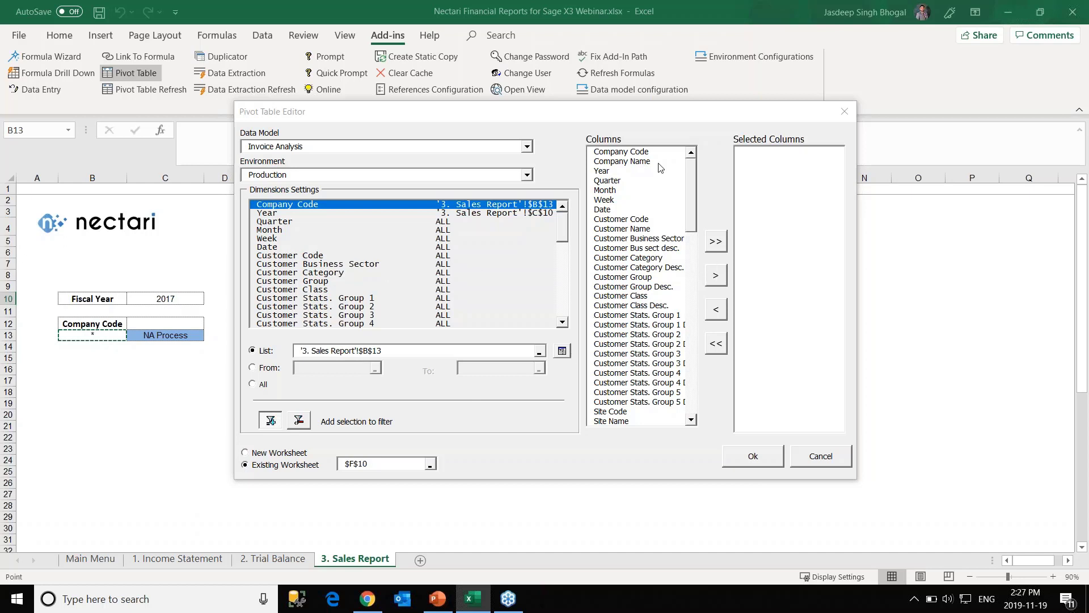
{"action": "left_click", "coordinate": [722, 282]}
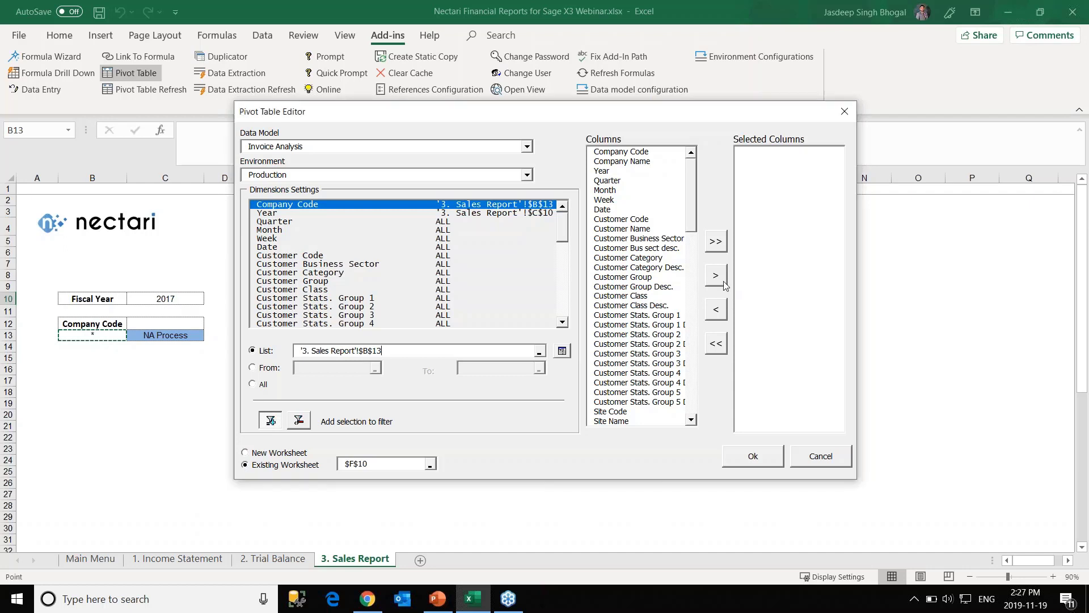
{"action": "left_click", "coordinate": [720, 248]}
Build the Invoice Analysis pivot table, then switch over to PowerPoint.
{"action": "left_click", "coordinate": [754, 458]}
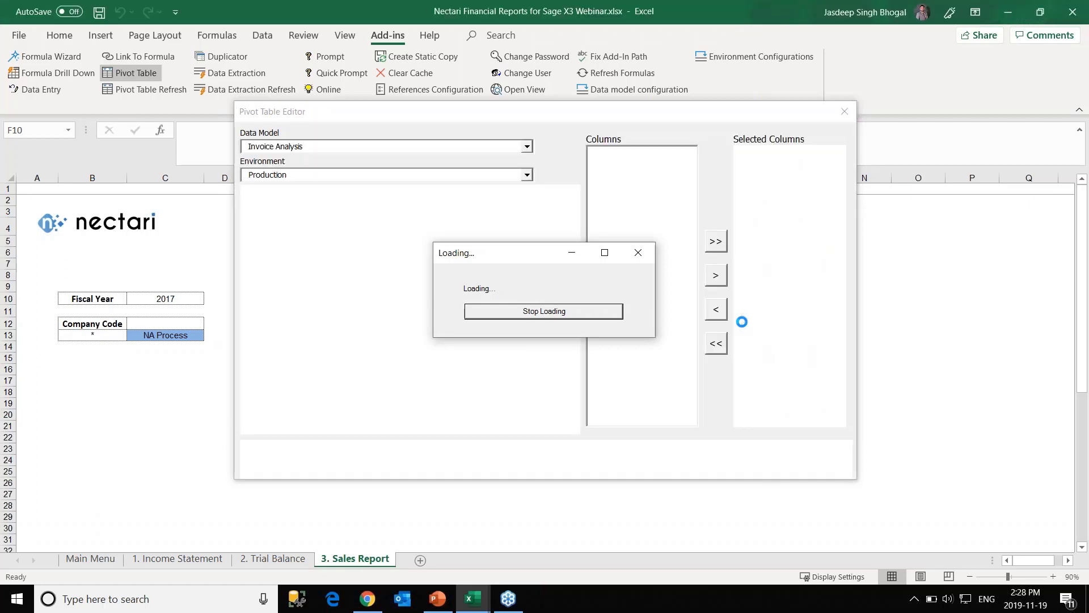
{"action": "key", "text": "alt+Tab"}
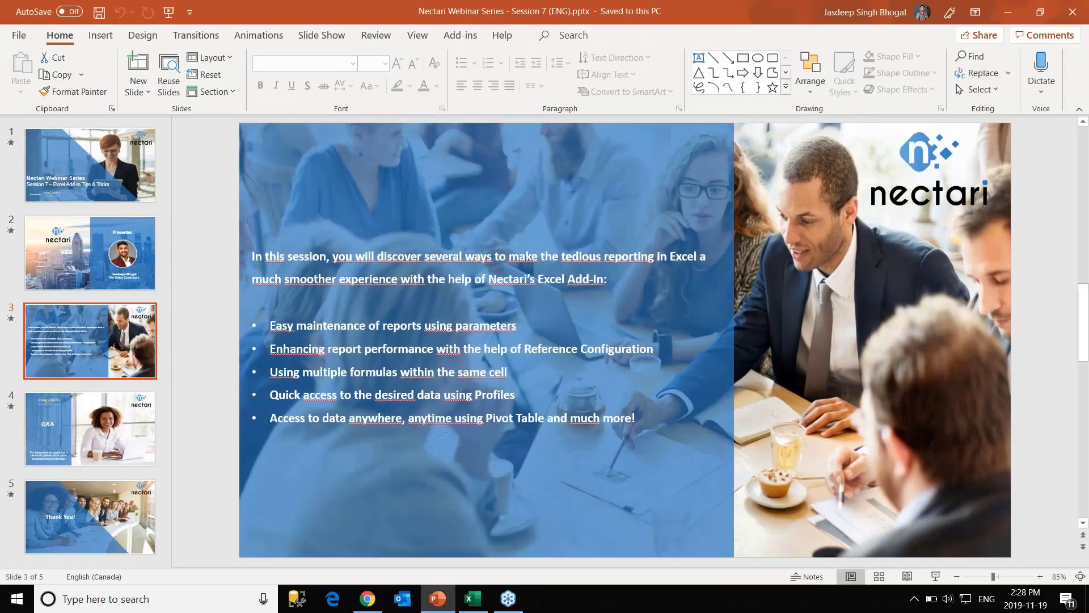
Return from PowerPoint to the Excel workbook showing the empty PivotTable1 at F10.
{"action": "left_click", "coordinate": [473, 599]}
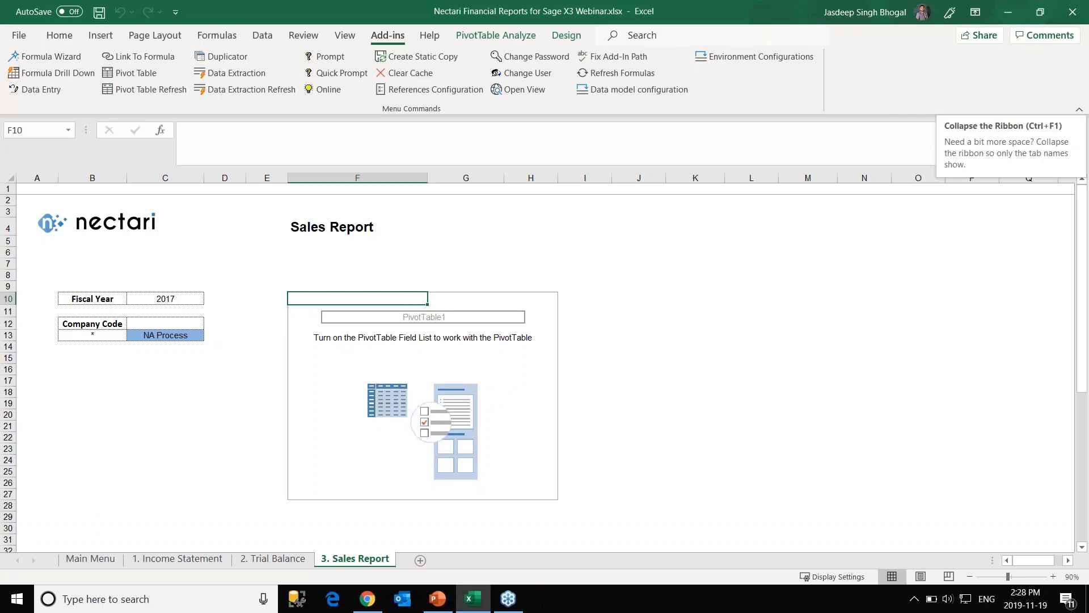
Show the PivotTable Fields pane from PivotTable Analyze and scroll through the available fields.
{"action": "left_click", "coordinate": [486, 35]}
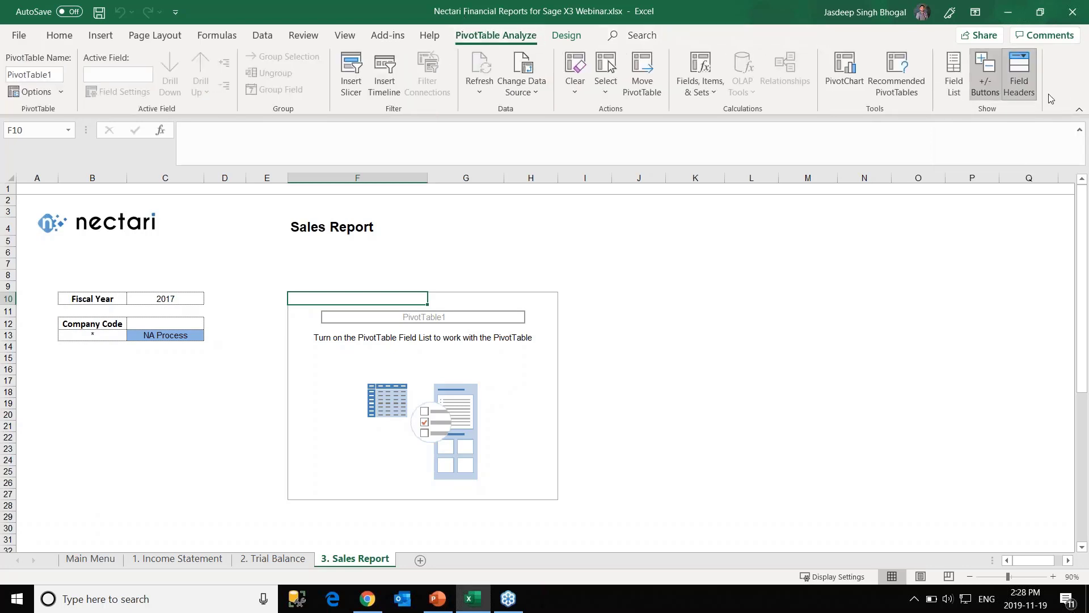
{"action": "left_click", "coordinate": [953, 83]}
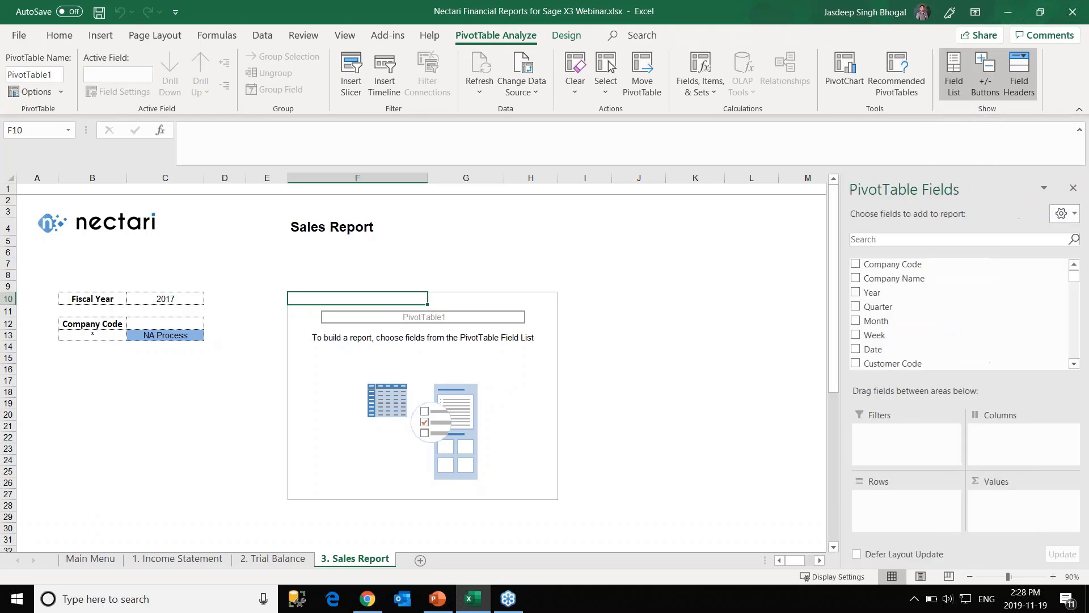
{"action": "scroll", "coordinate": [940, 290], "scroll_direction": "down", "scroll_amount": 1}
{"action": "scroll", "coordinate": [940, 291], "scroll_direction": "down", "scroll_amount": 5}
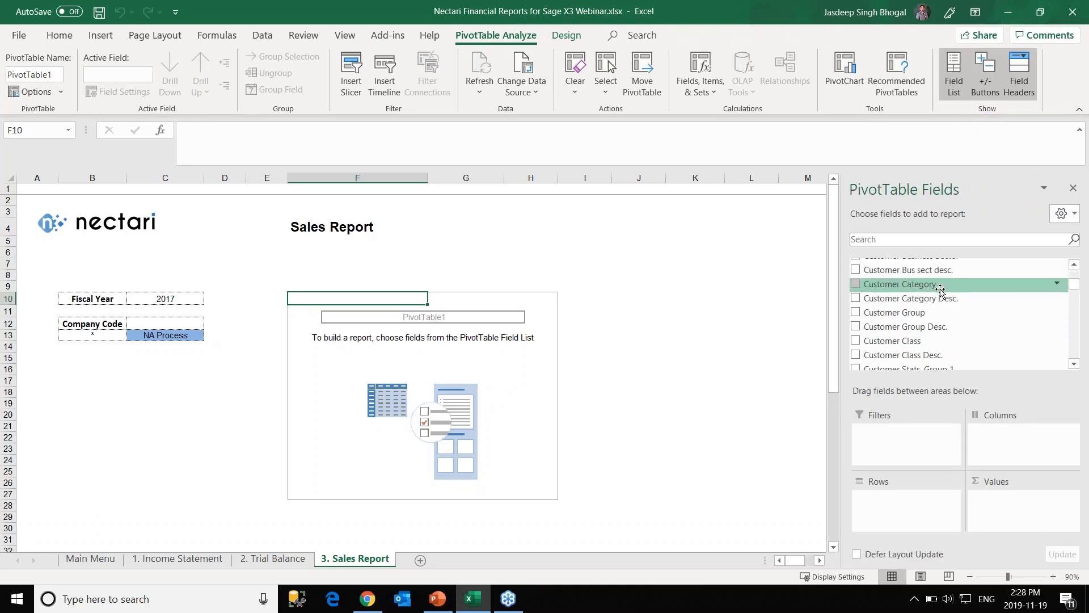
{"action": "scroll", "coordinate": [940, 291], "scroll_direction": "down", "scroll_amount": 5}
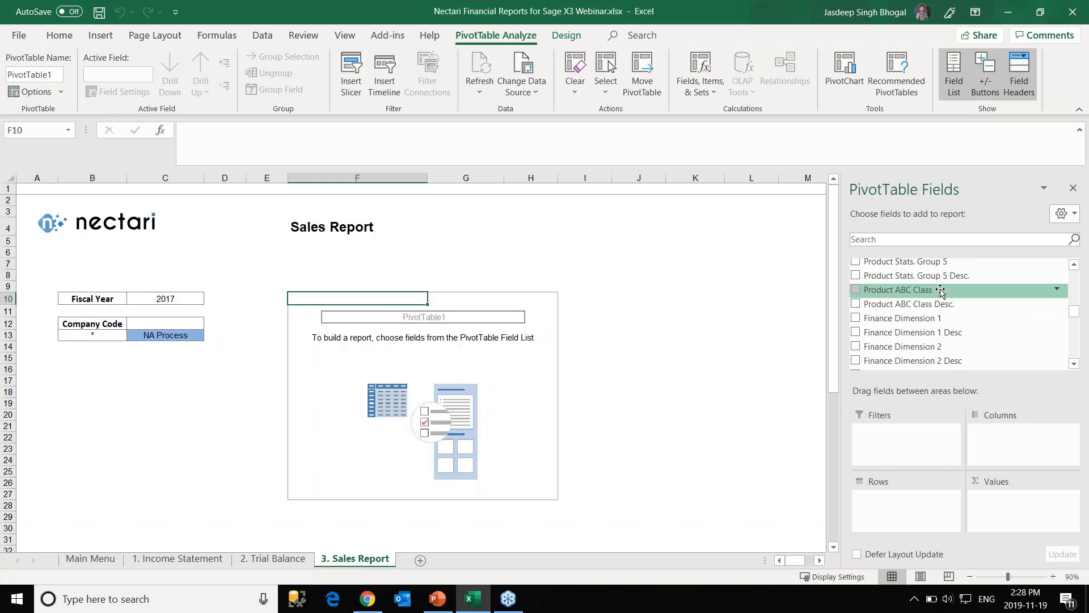
{"action": "scroll", "coordinate": [940, 290], "scroll_direction": "down", "scroll_amount": 4}
{"action": "scroll", "coordinate": [939, 289], "scroll_direction": "up", "scroll_amount": 4}
{"action": "scroll", "coordinate": [938, 290], "scroll_direction": "up", "scroll_amount": 7}
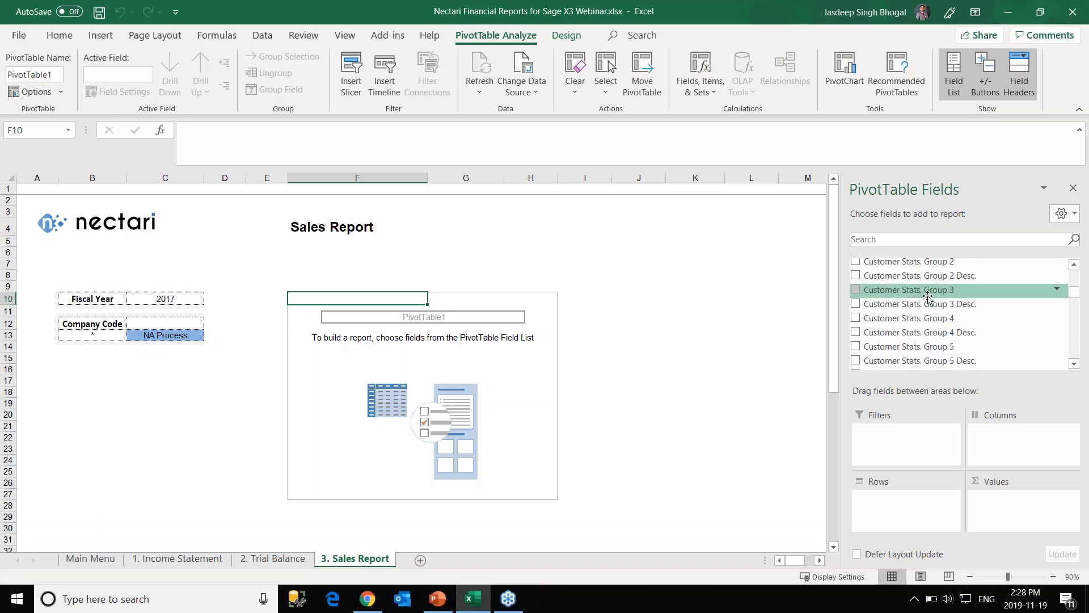
{"action": "scroll", "coordinate": [929, 295], "scroll_direction": "up", "scroll_amount": 8}
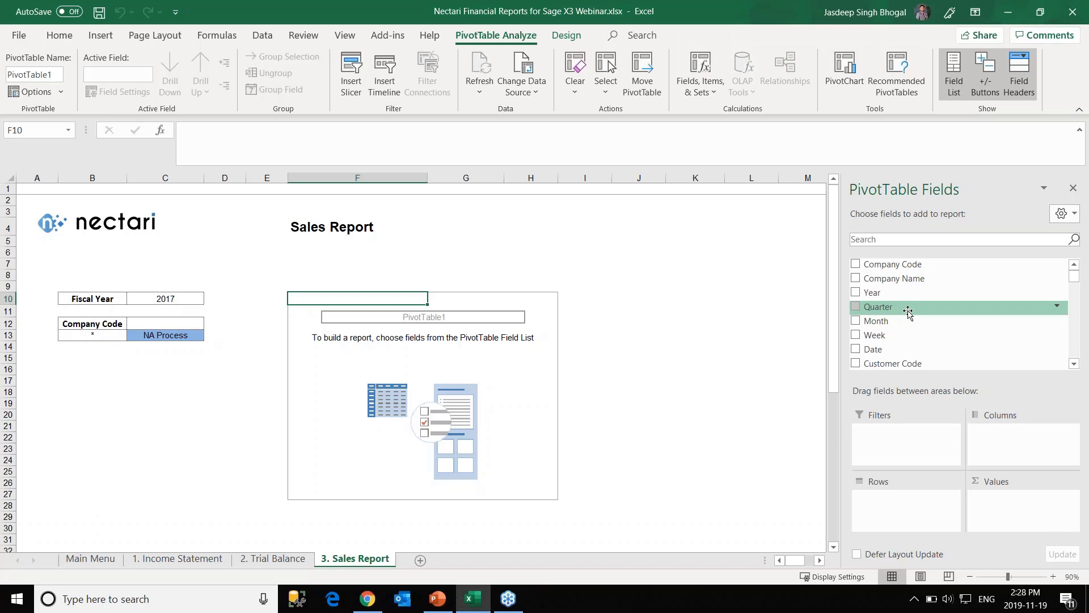
Put Month in Columns and Sales Rep 1 Code and Sales Rep 1 Name in Rows.
{"action": "left_click_drag", "start_coordinate": [900, 321], "coordinate": [992, 438]}
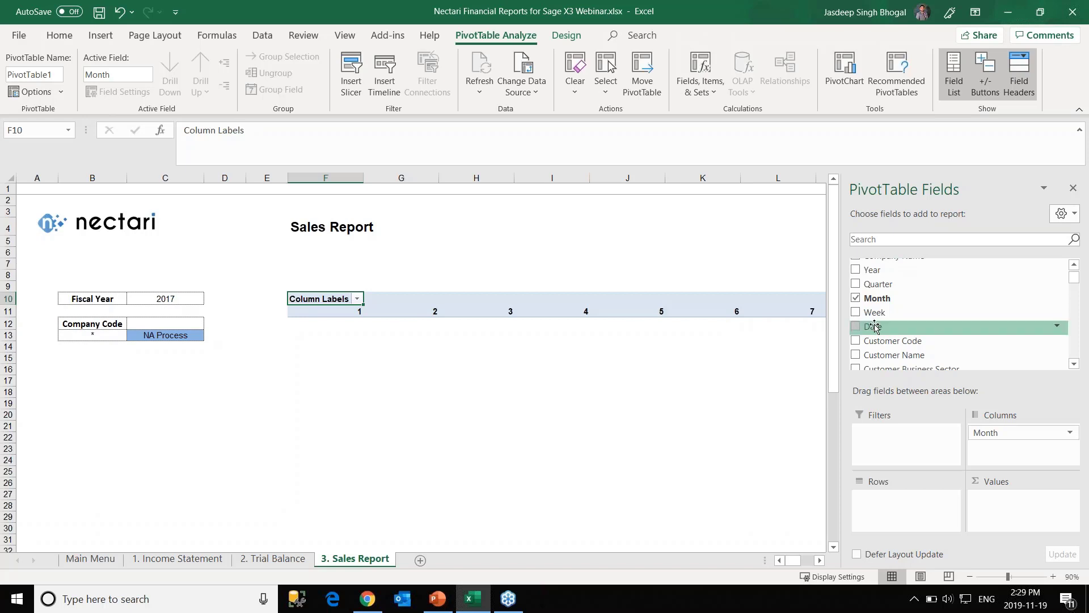
{"action": "scroll", "coordinate": [899, 347], "scroll_direction": "down", "scroll_amount": 10}
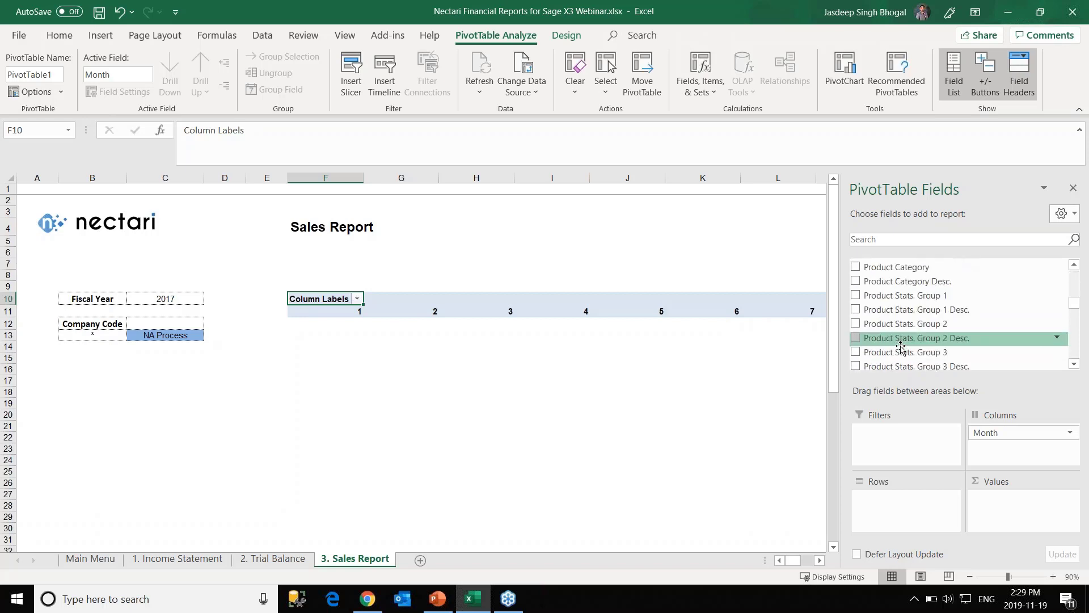
{"action": "scroll", "coordinate": [901, 348], "scroll_direction": "down", "scroll_amount": 10}
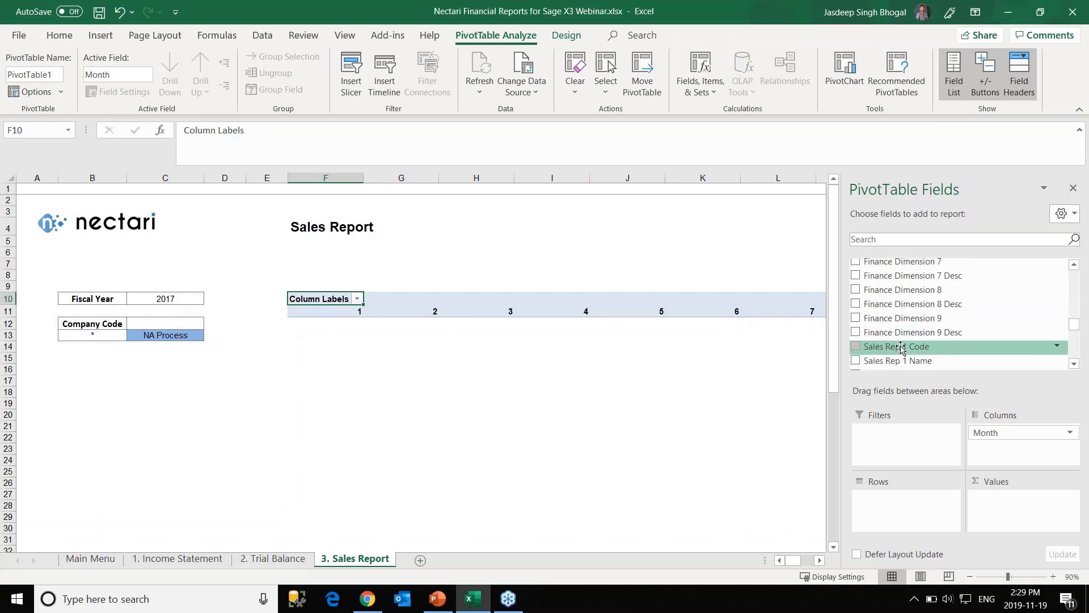
{"action": "left_click_drag", "start_coordinate": [902, 348], "coordinate": [896, 506]}
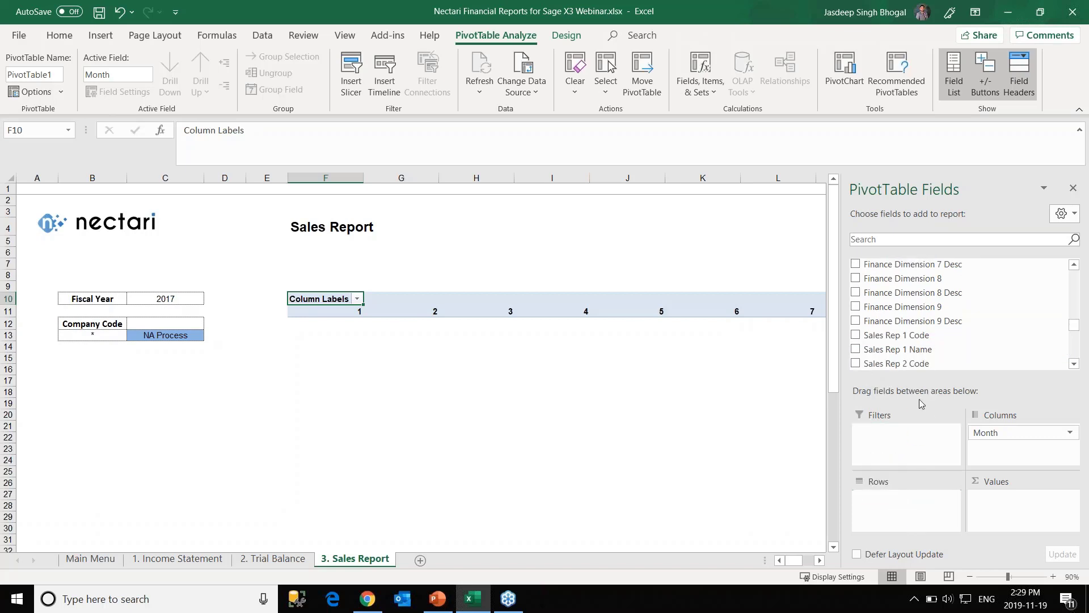
{"action": "left_click_drag", "start_coordinate": [909, 352], "coordinate": [933, 515]}
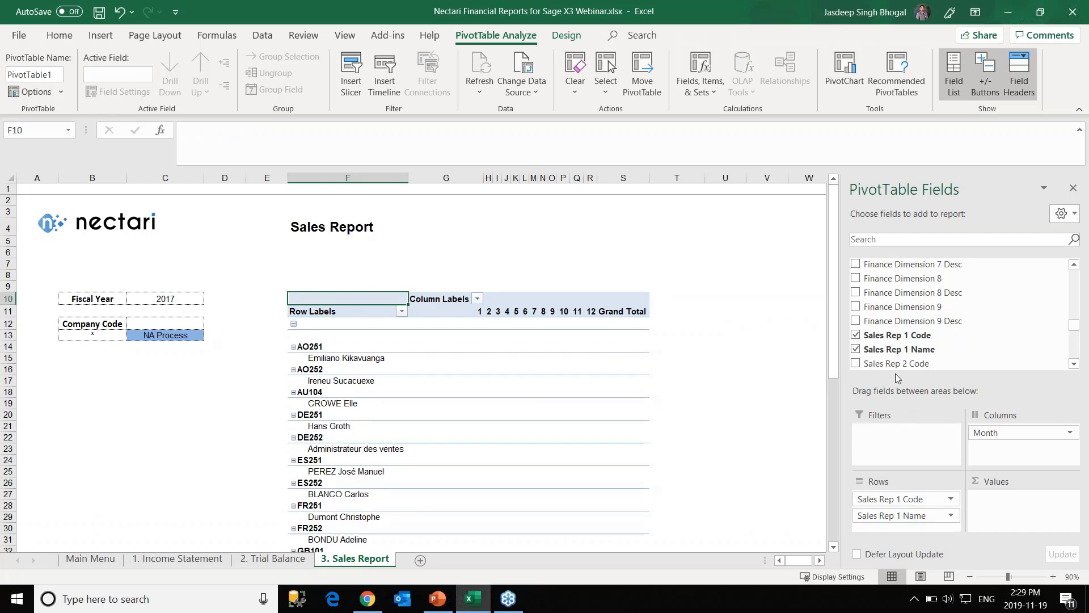
Search the fields for 'ledger' and add Ledger Currency Amount to Values.
{"action": "scroll", "coordinate": [907, 329], "scroll_direction": "up", "scroll_amount": 8}
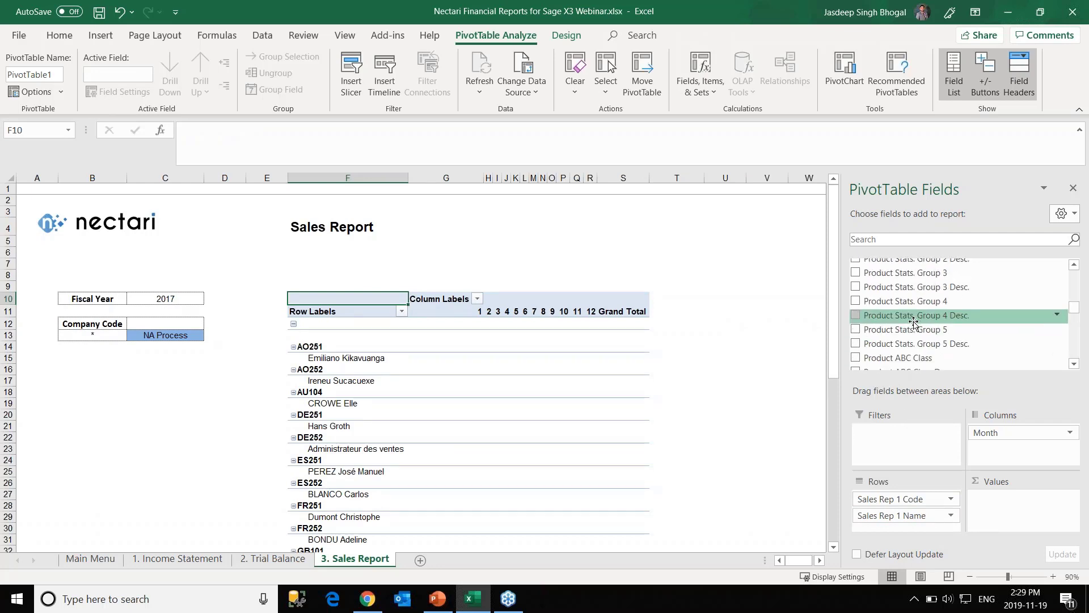
{"action": "scroll", "coordinate": [914, 322], "scroll_direction": "up", "scroll_amount": 10}
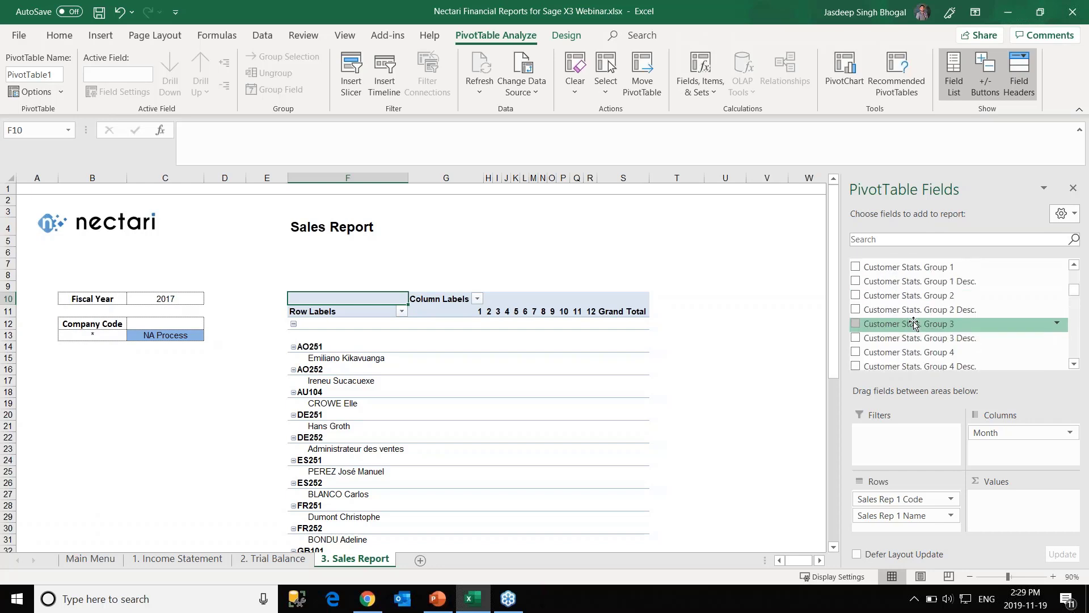
{"action": "scroll", "coordinate": [913, 322], "scroll_direction": "up", "scroll_amount": 4}
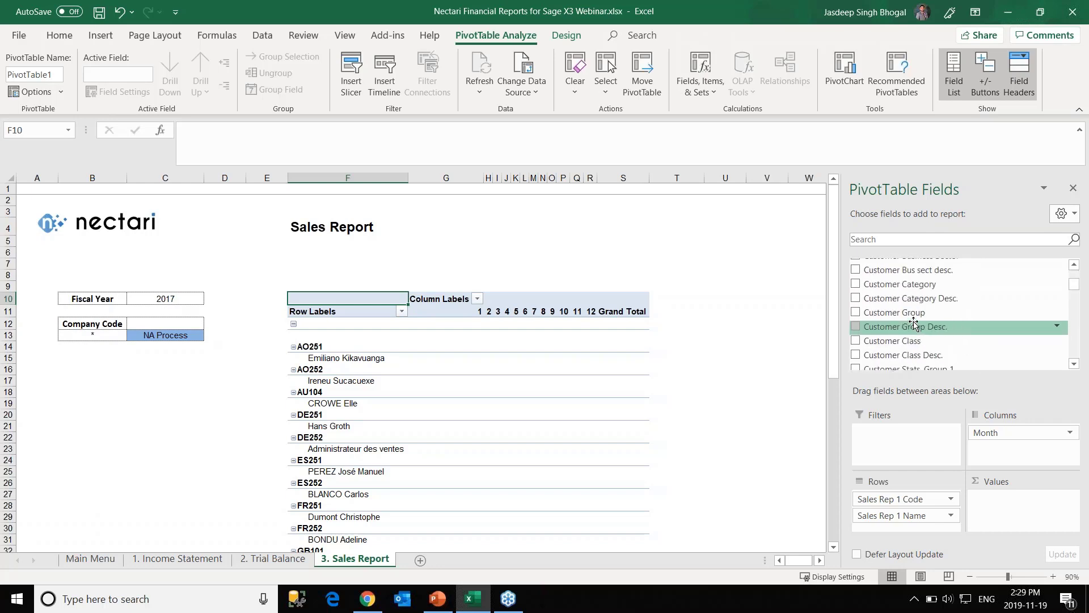
{"action": "scroll", "coordinate": [914, 323], "scroll_direction": "down", "scroll_amount": 12}
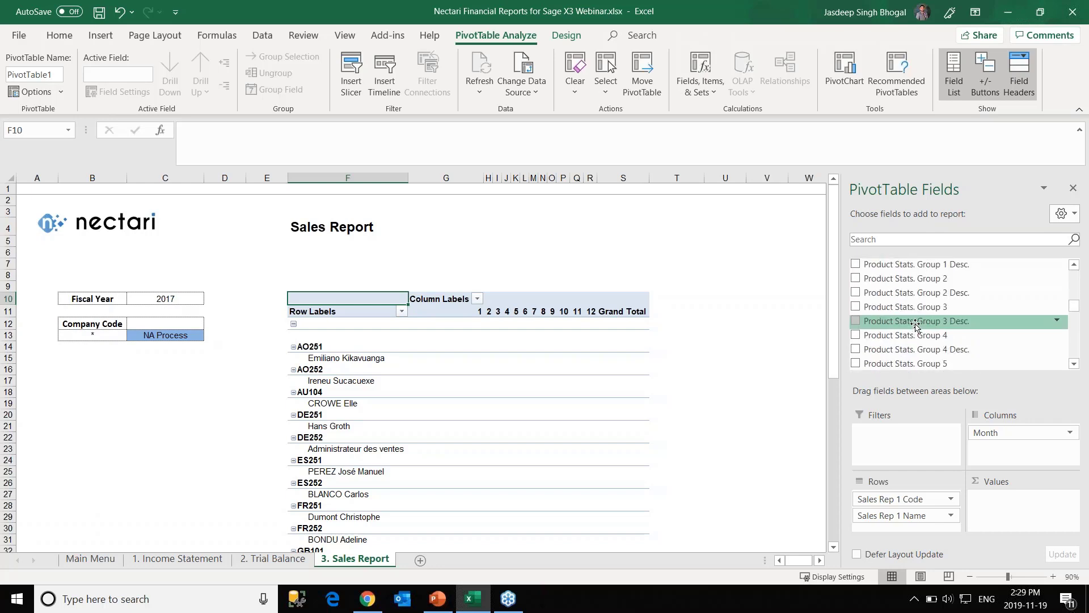
{"action": "scroll", "coordinate": [916, 326], "scroll_direction": "down", "scroll_amount": 3}
{"action": "scroll", "coordinate": [916, 318], "scroll_direction": "down", "scroll_amount": 5}
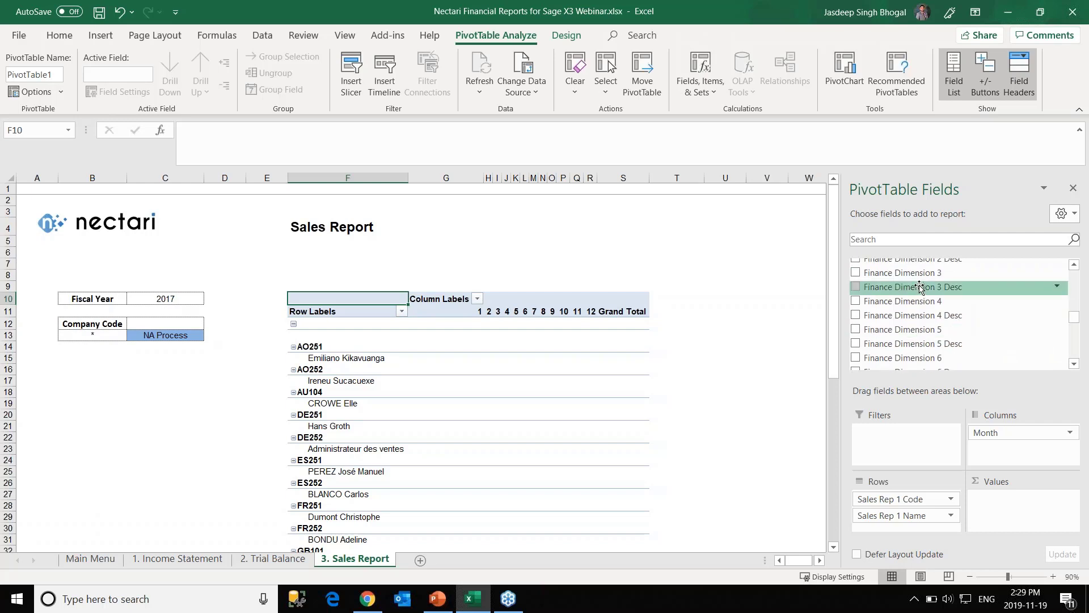
{"action": "left_click", "coordinate": [920, 239]}
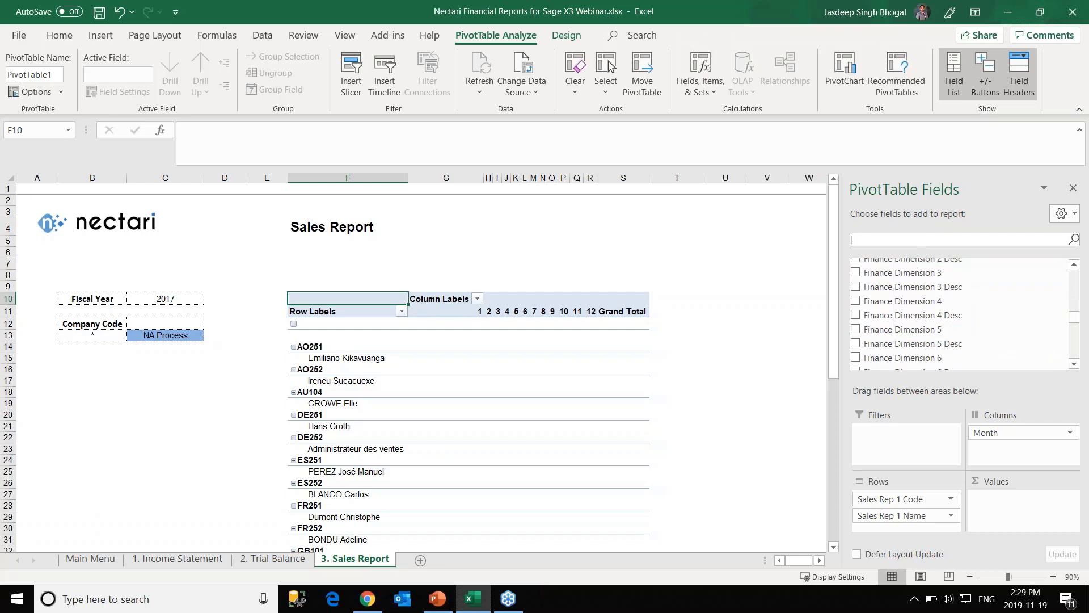
{"action": "type", "text": "ledger"}
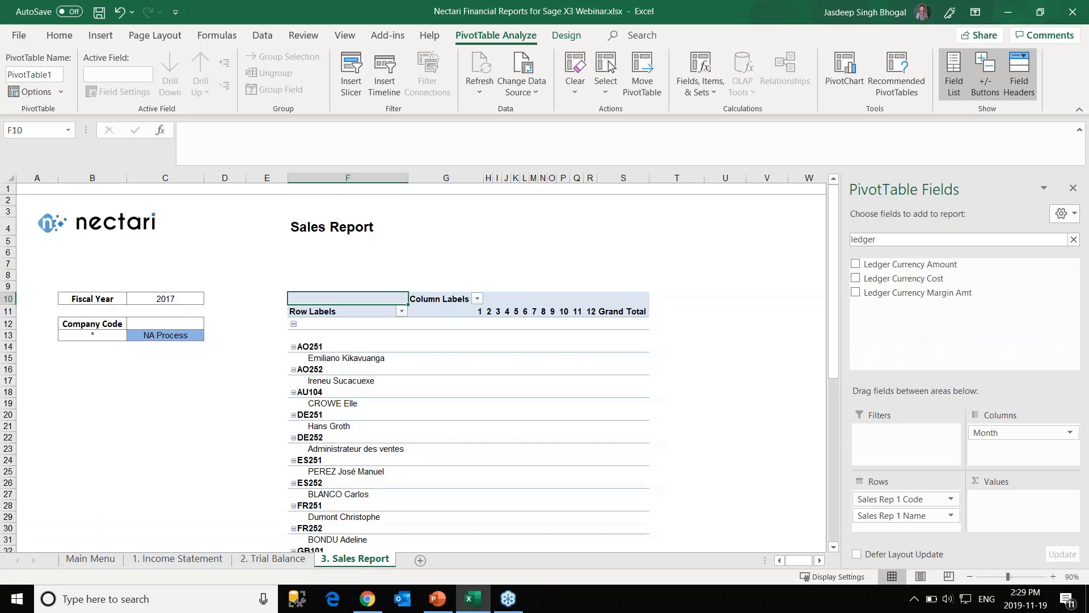
{"action": "left_click_drag", "start_coordinate": [906, 260], "coordinate": [1022, 497]}
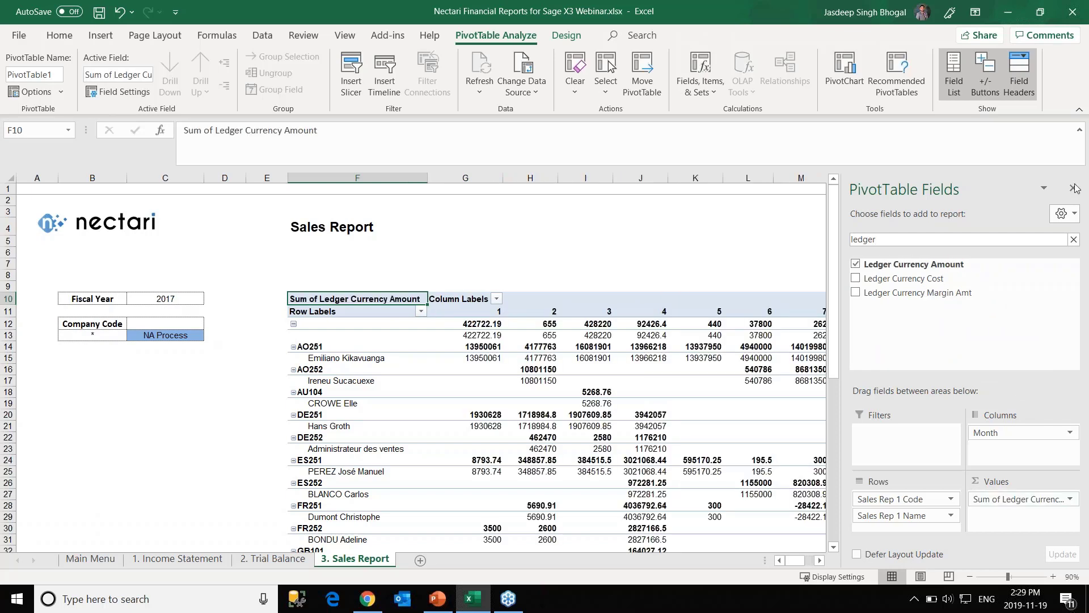
Review the Ledger Currency Amount totals by sales rep and month, then reselect a pivot cell.
{"action": "left_click", "coordinate": [590, 224]}
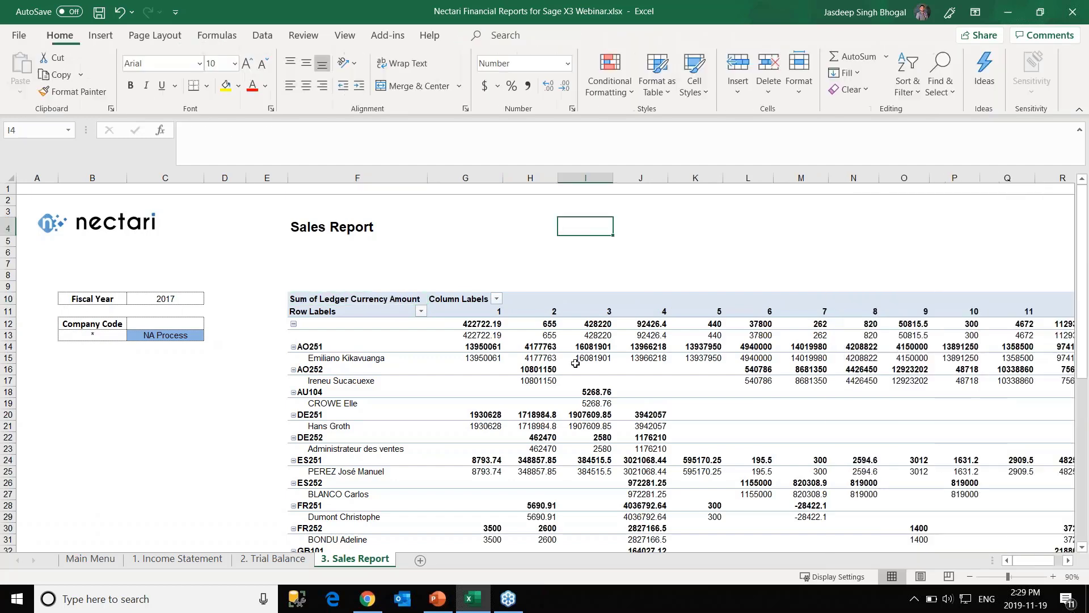
{"action": "scroll", "coordinate": [589, 224], "scroll_direction": "down", "scroll_amount": 1}
{"action": "scroll", "coordinate": [343, 299], "scroll_direction": "down", "scroll_amount": 1}
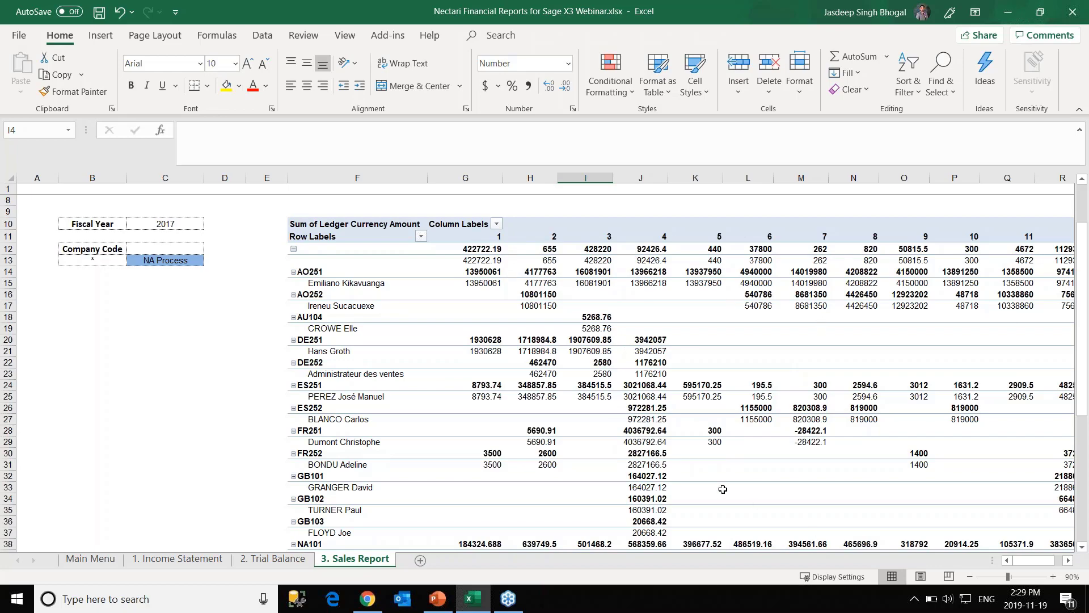
{"action": "scroll", "coordinate": [723, 488], "scroll_direction": "down", "scroll_amount": 7}
{"action": "scroll", "coordinate": [724, 475], "scroll_direction": "up", "scroll_amount": 10}
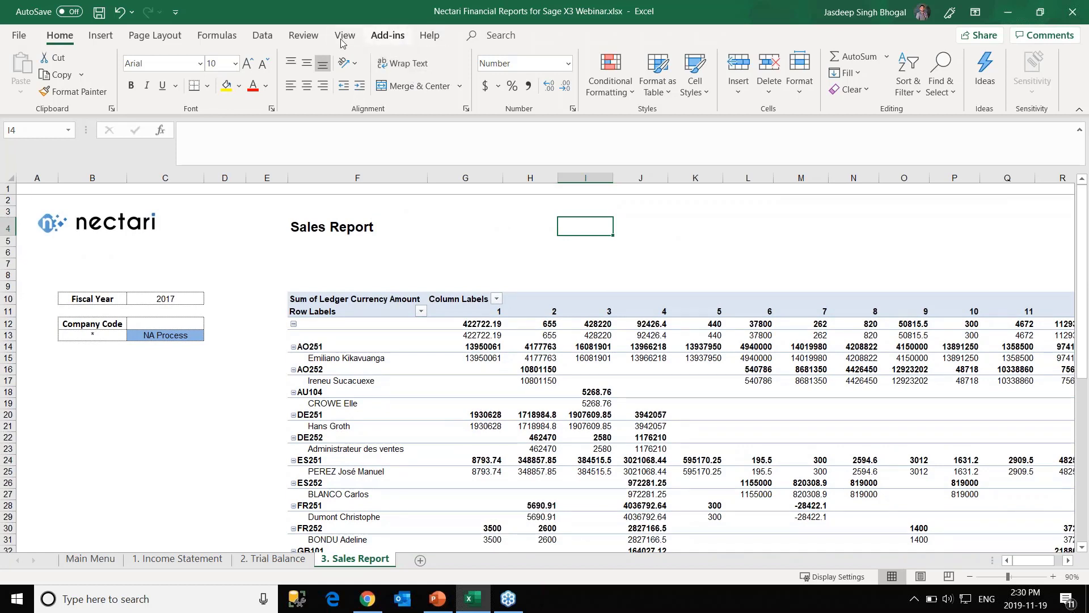
{"action": "left_click", "coordinate": [413, 324]}
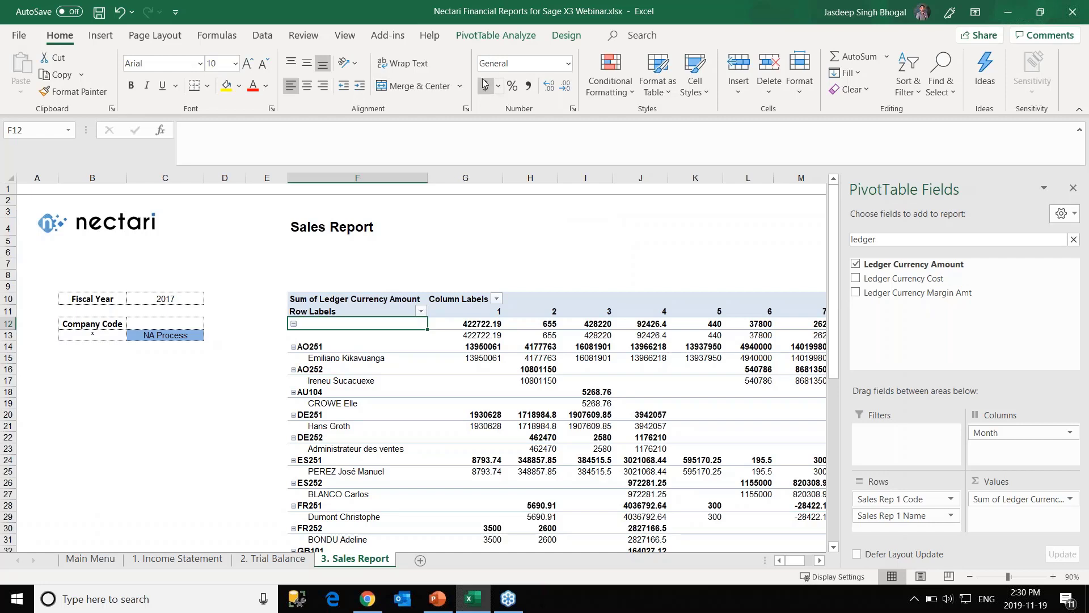
Insert Company Code, Quarter and Month slicers for PivotTable1, leaving Company Name unchecked.
{"action": "left_click", "coordinate": [493, 35]}
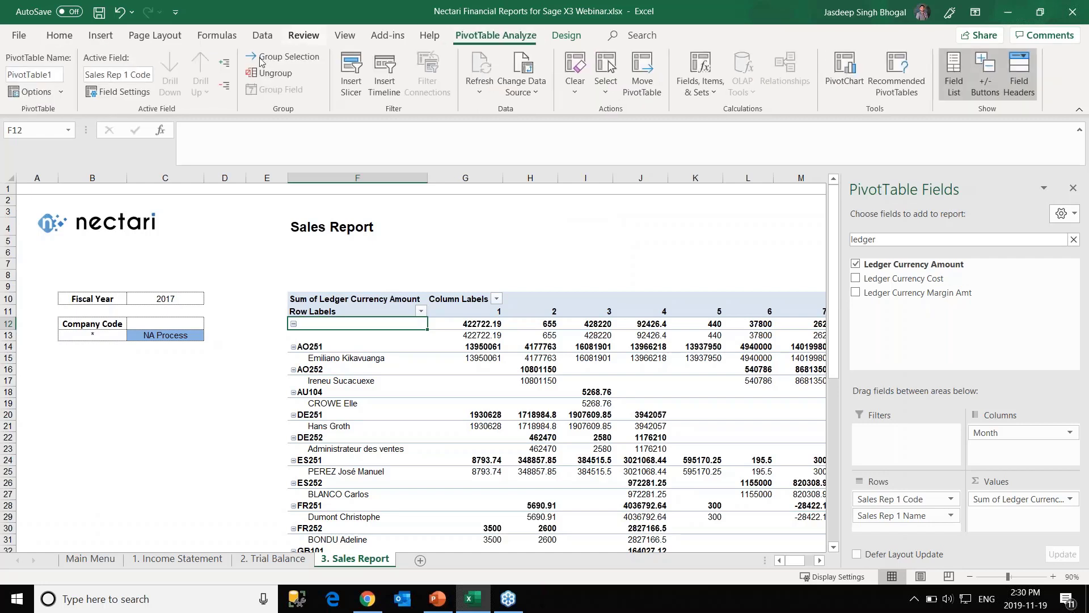
{"action": "left_click", "coordinate": [350, 85]}
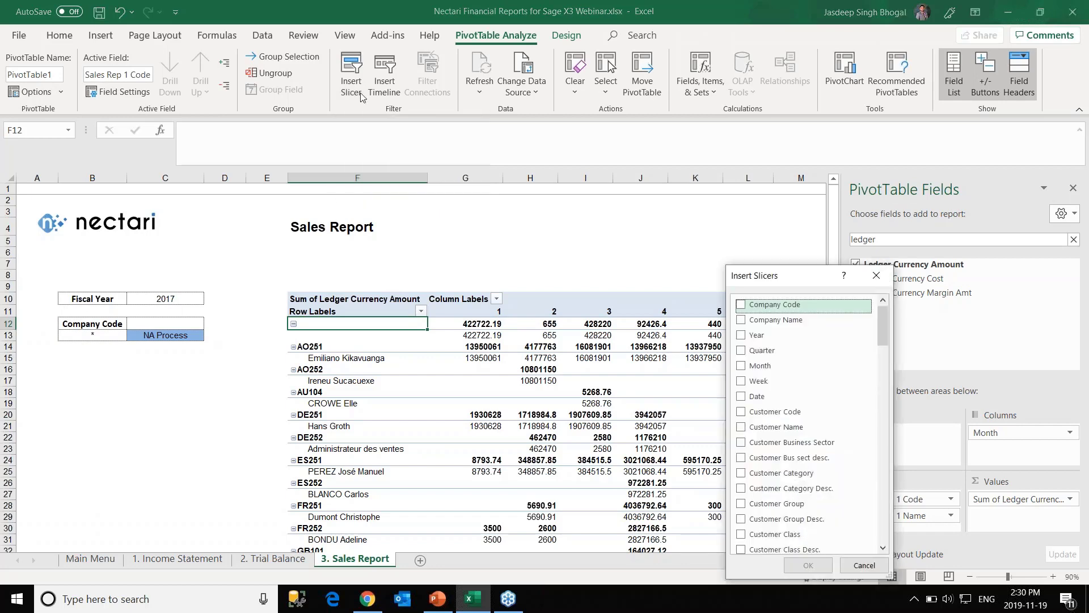
{"action": "left_click_drag", "start_coordinate": [788, 280], "coordinate": [600, 211]}
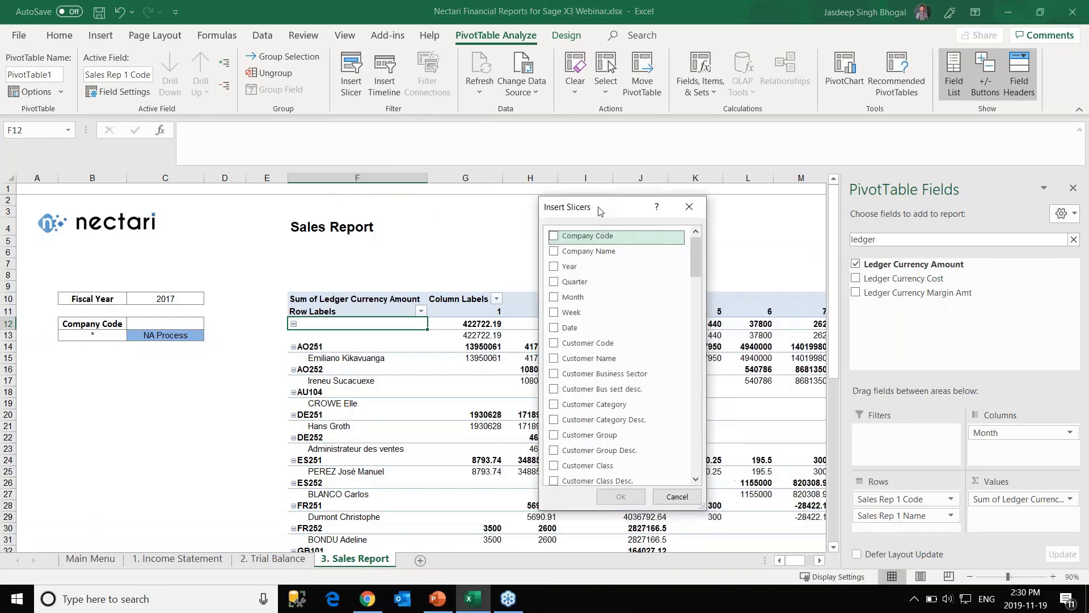
{"action": "left_click", "coordinate": [555, 243]}
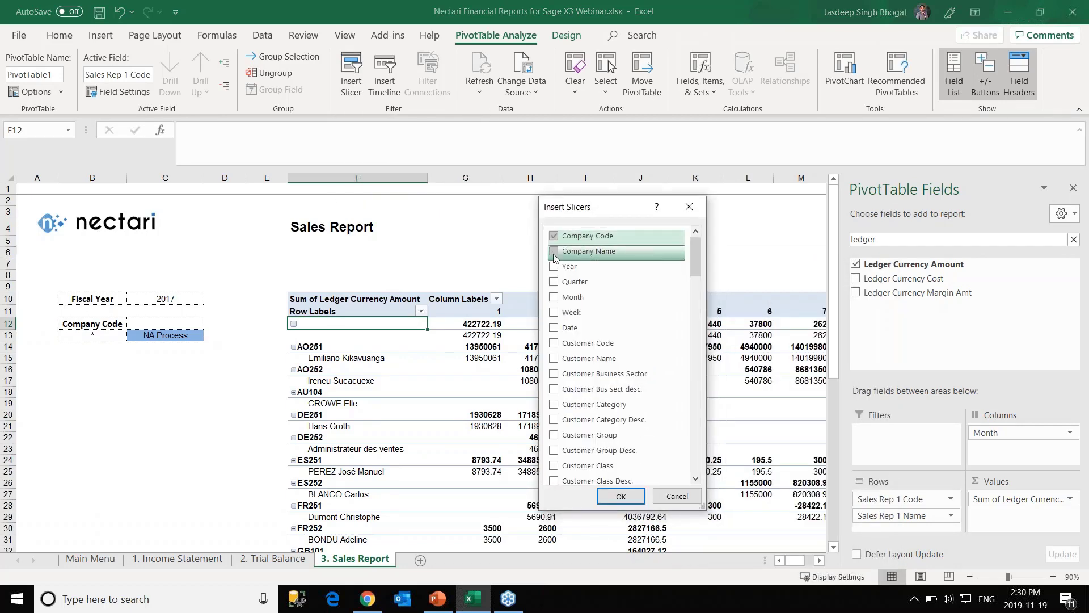
{"action": "left_click", "coordinate": [553, 254]}
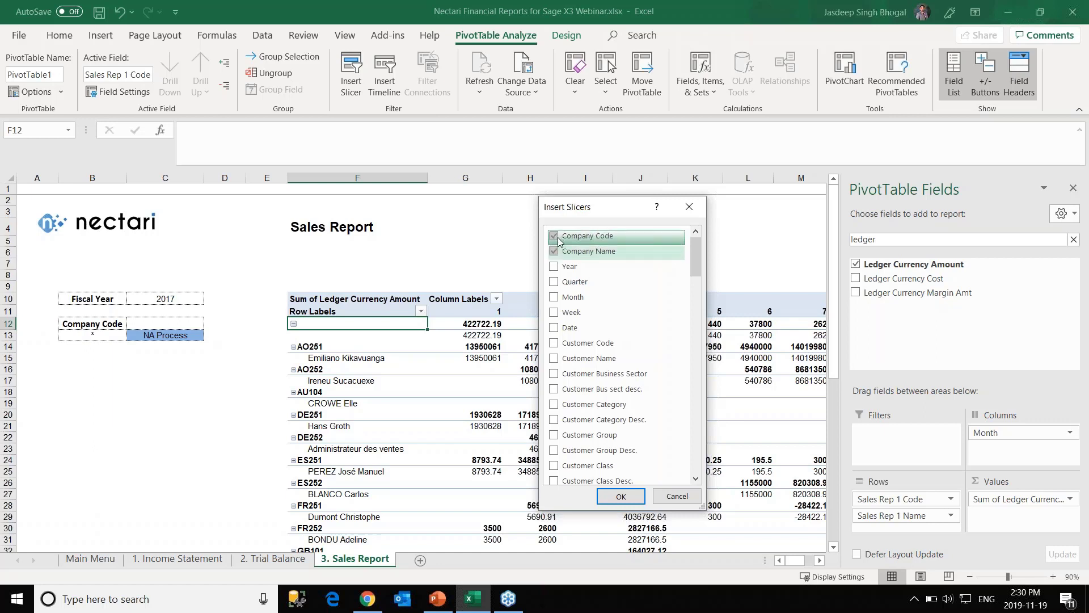
{"action": "left_click", "coordinate": [554, 252]}
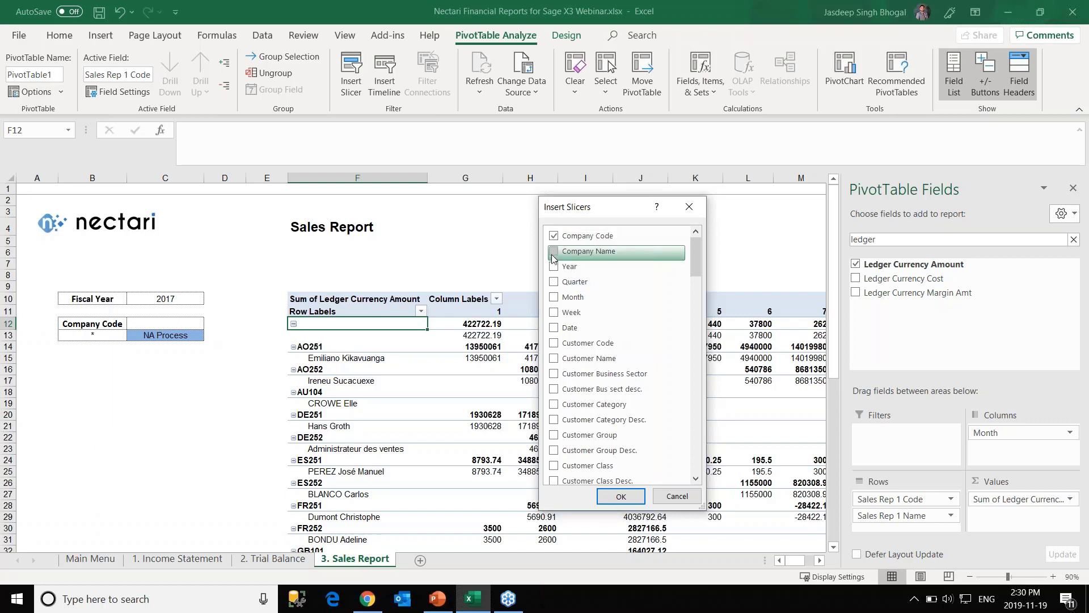
{"action": "left_click", "coordinate": [554, 283]}
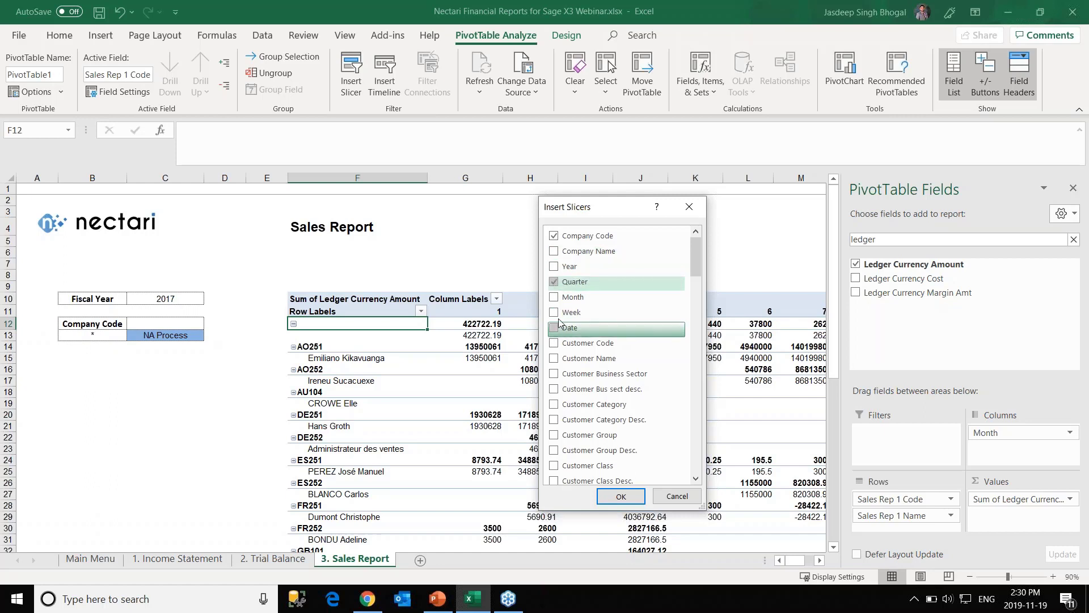
{"action": "left_click", "coordinate": [555, 300]}
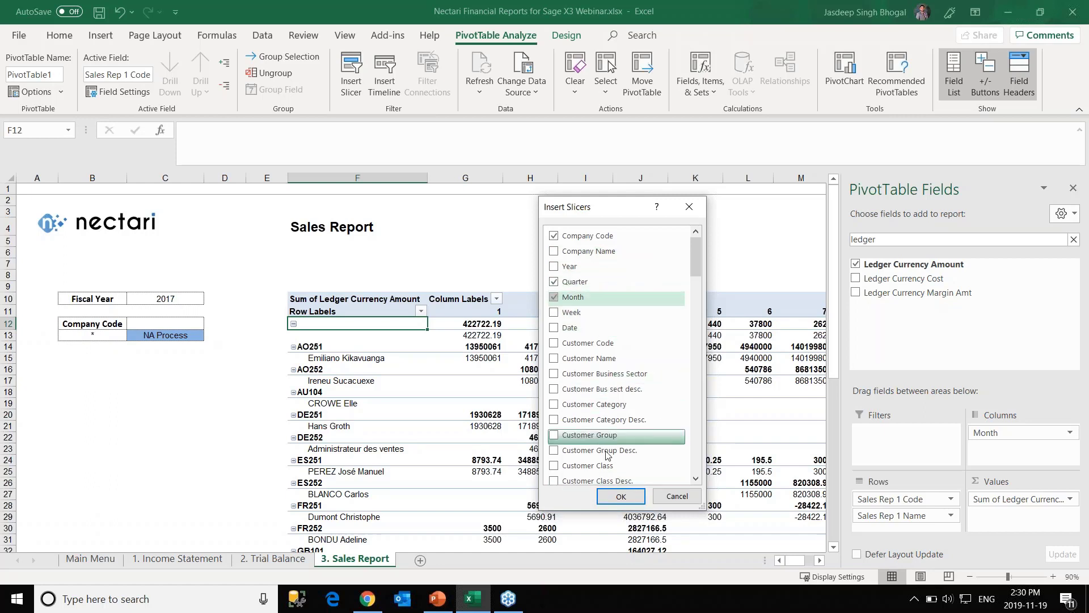
{"action": "left_click", "coordinate": [621, 496]}
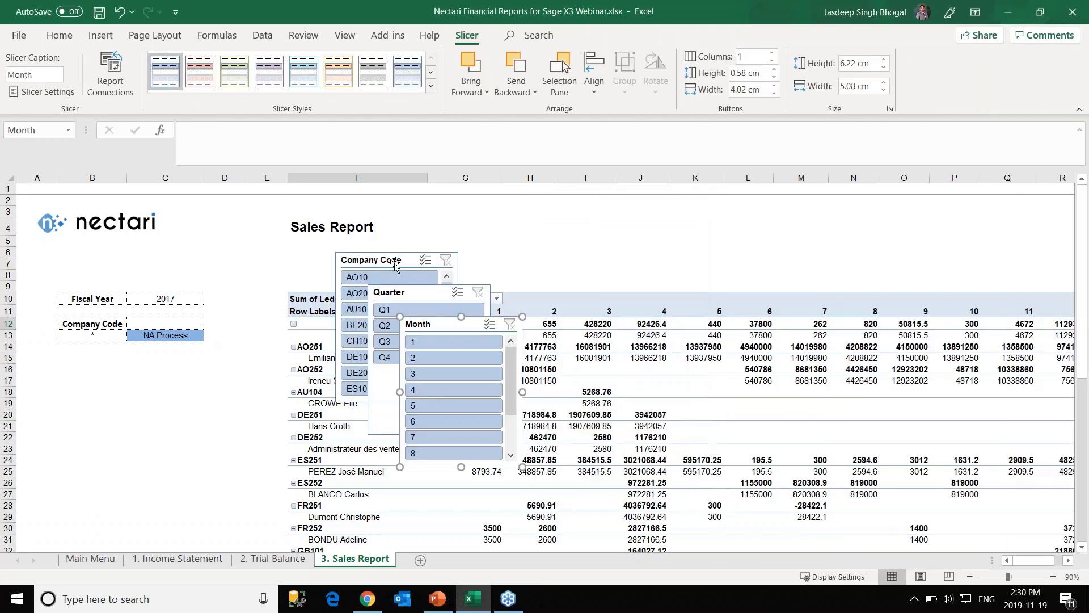
Place Company Code below NA Process, Quarter beside it and Month under Quarter, then lengthen Company Code.
{"action": "left_click_drag", "start_coordinate": [394, 264], "coordinate": [96, 360]}
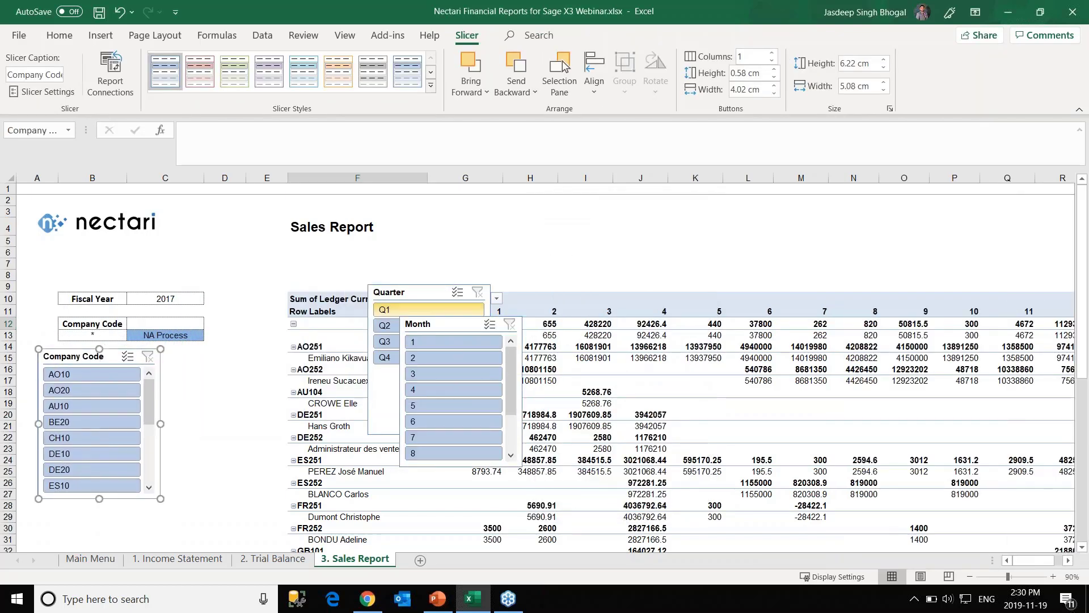
{"action": "scroll", "coordinate": [93, 425], "scroll_direction": "down", "scroll_amount": 1}
{"action": "left_click_drag", "start_coordinate": [417, 296], "coordinate": [215, 360]}
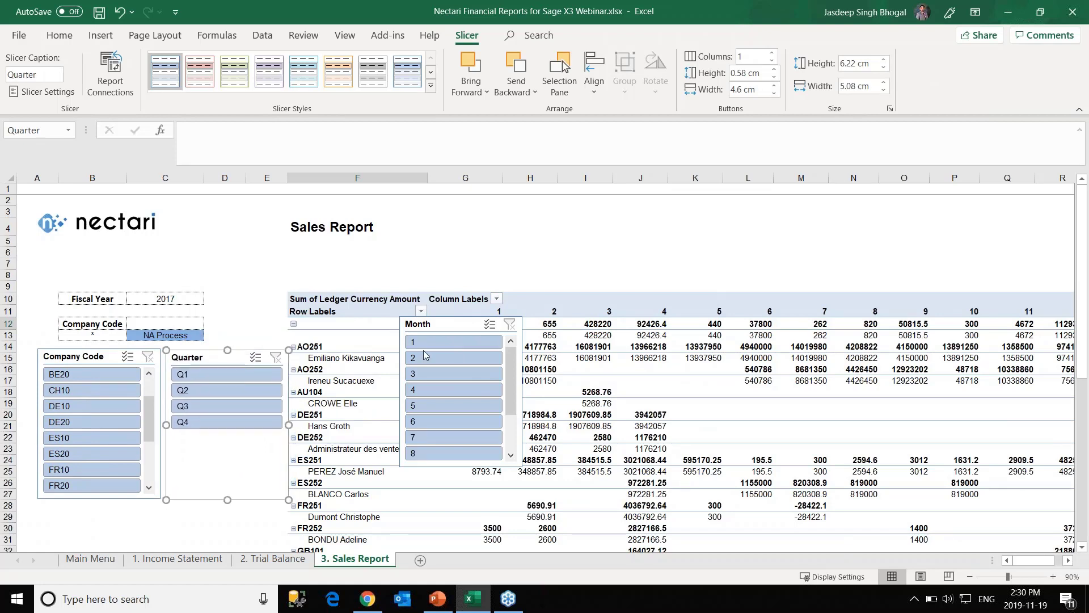
{"action": "left_click_drag", "start_coordinate": [446, 324], "coordinate": [215, 449]}
{"action": "scroll", "coordinate": [216, 453], "scroll_direction": "down", "scroll_amount": 2}
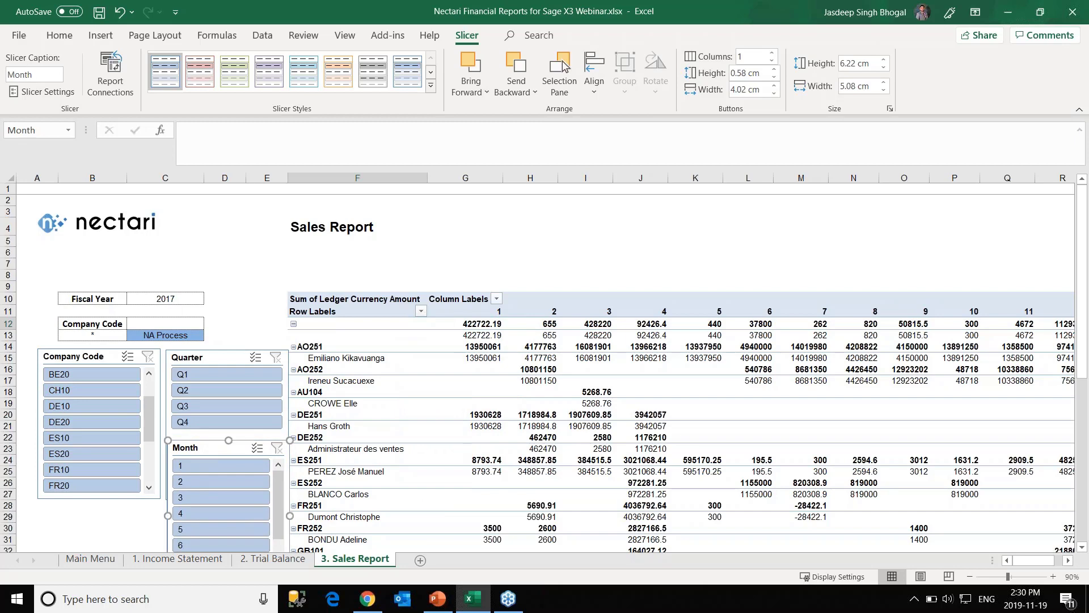
{"action": "left_click", "coordinate": [664, 287]}
{"action": "scroll", "coordinate": [347, 341], "scroll_direction": "down", "scroll_amount": 3}
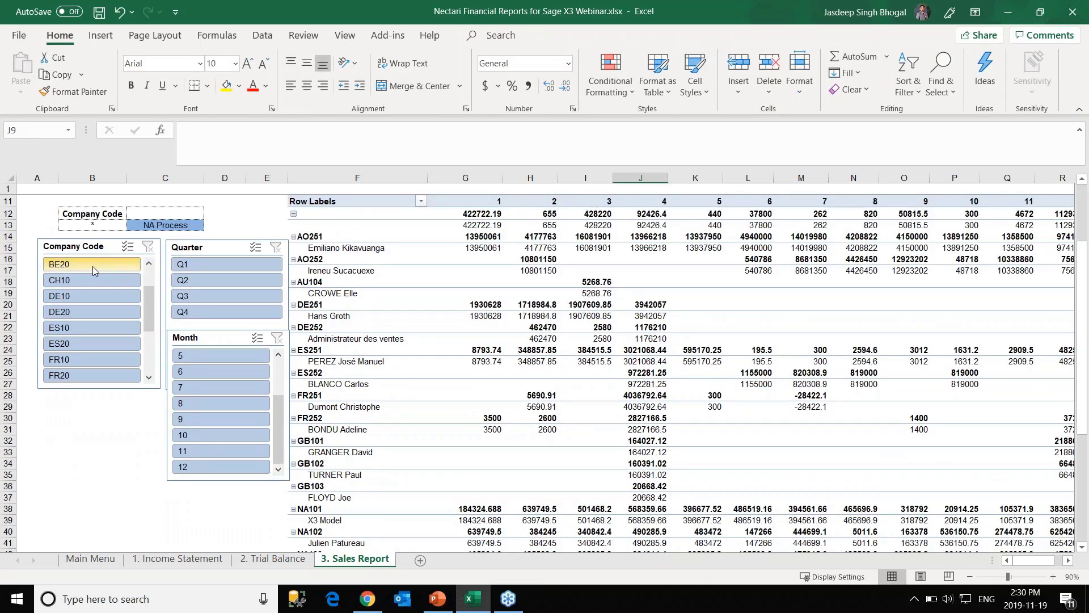
{"action": "left_click_drag", "start_coordinate": [78, 247], "coordinate": [69, 247]}
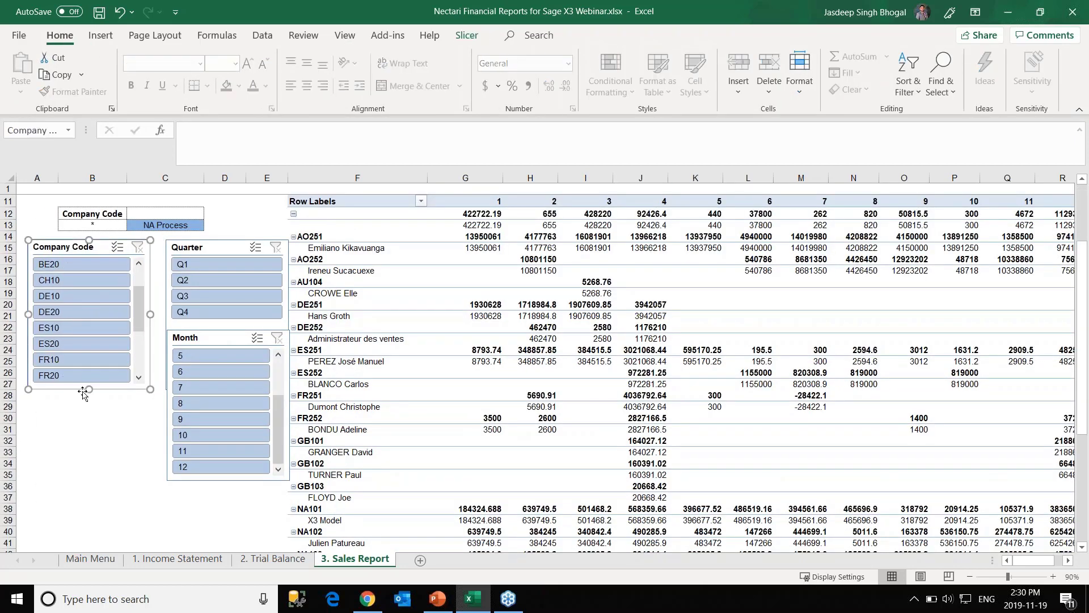
{"action": "left_click_drag", "start_coordinate": [89, 389], "coordinate": [91, 493]}
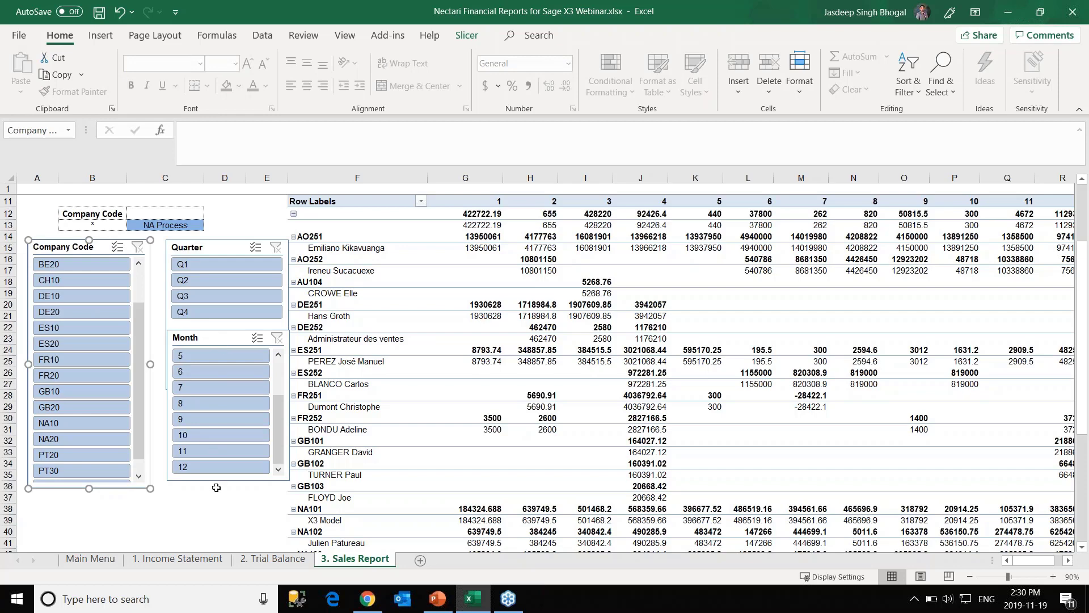
Make the Month slicer taller and clear the Month and Quarter slicer filters.
{"action": "left_click", "coordinate": [220, 467]}
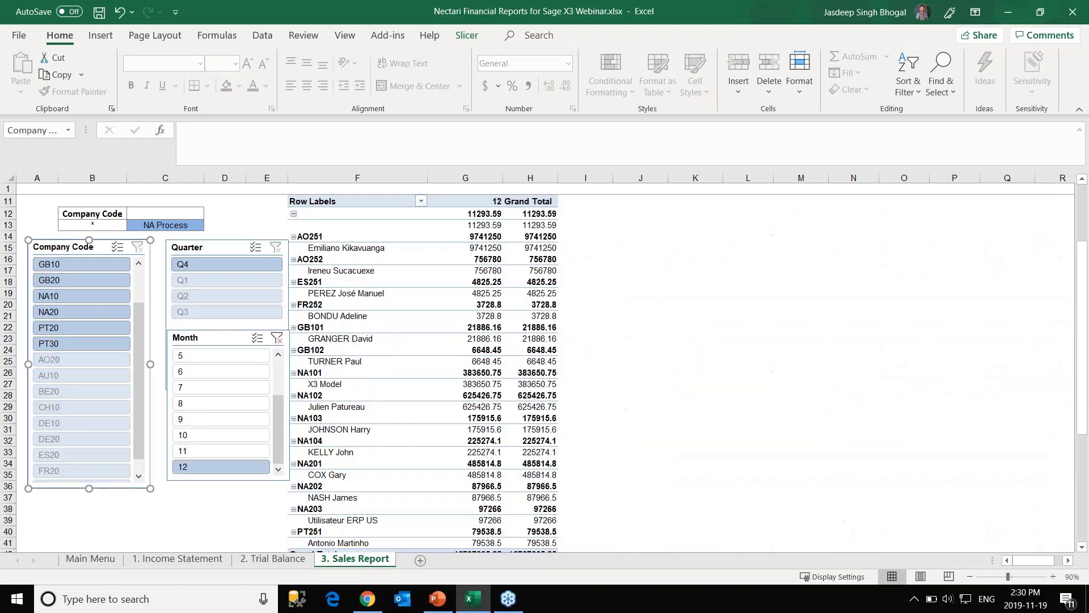
{"action": "left_click", "coordinate": [225, 341]}
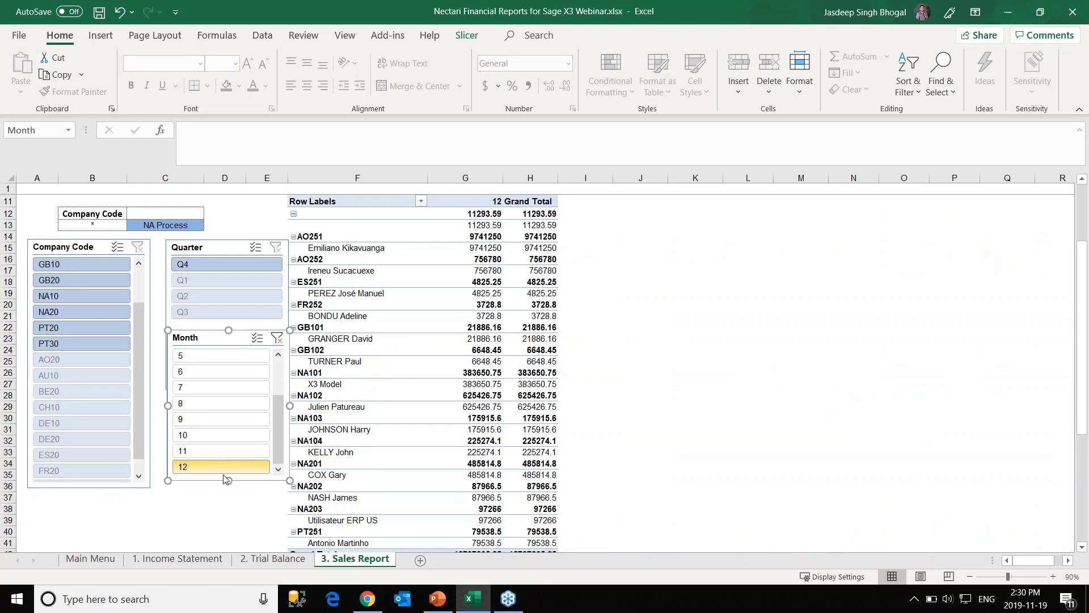
{"action": "left_click_drag", "start_coordinate": [227, 481], "coordinate": [227, 514]}
{"action": "scroll", "coordinate": [221, 401], "scroll_direction": "up", "scroll_amount": 2}
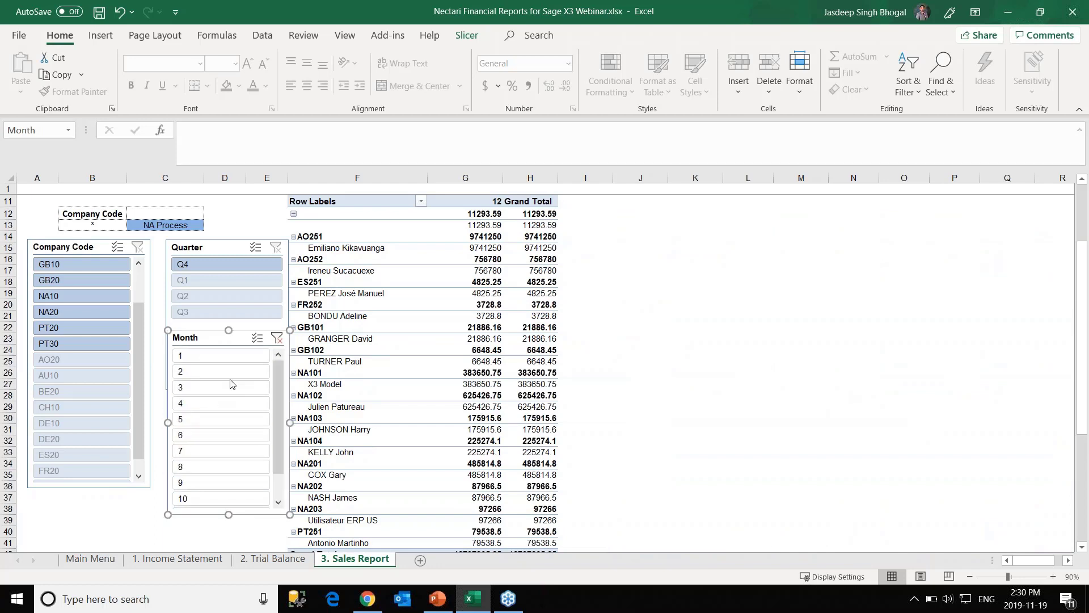
{"action": "left_click", "coordinate": [227, 280]}
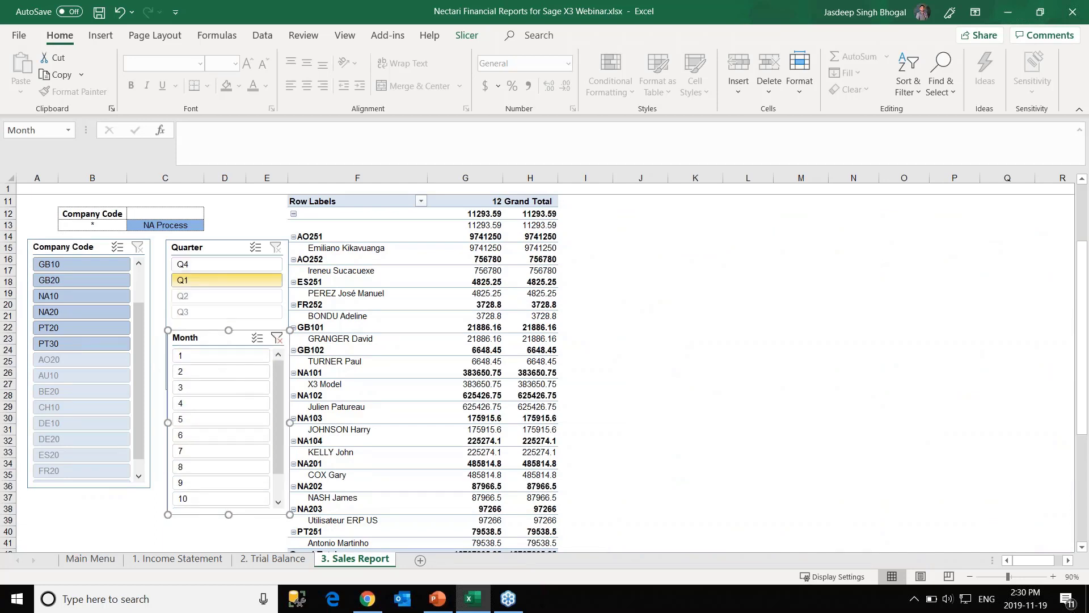
{"action": "left_click", "coordinate": [279, 337]}
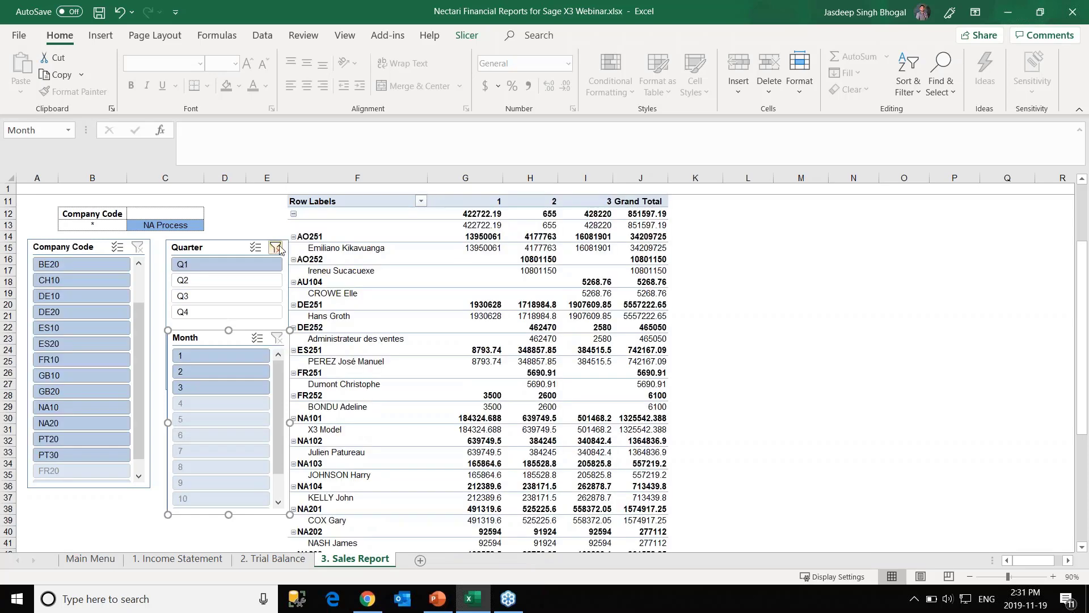
{"action": "left_click", "coordinate": [276, 246]}
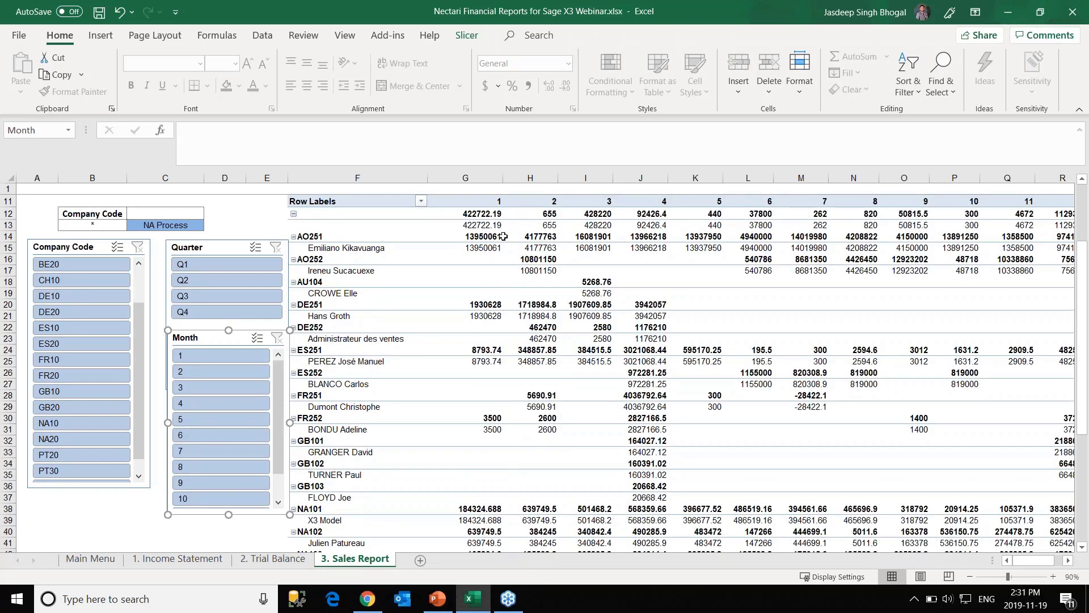
Slice the pivot to quarter Q2, months 5 and 6, and company NA10.
{"action": "left_click", "coordinate": [196, 267]}
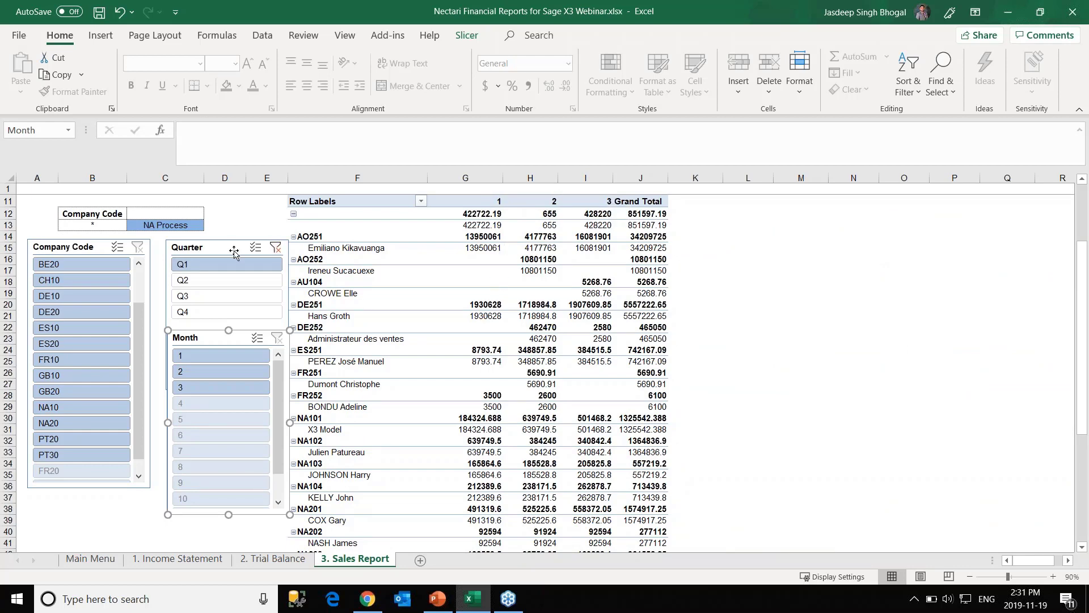
{"action": "left_click", "coordinate": [262, 279]}
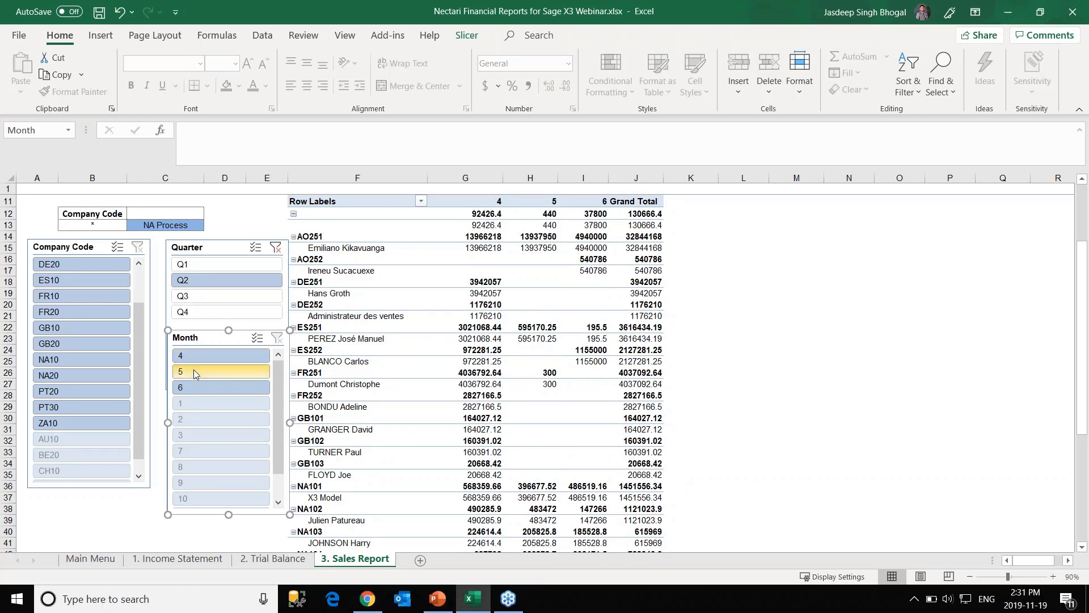
{"action": "left_click", "coordinate": [221, 371]}
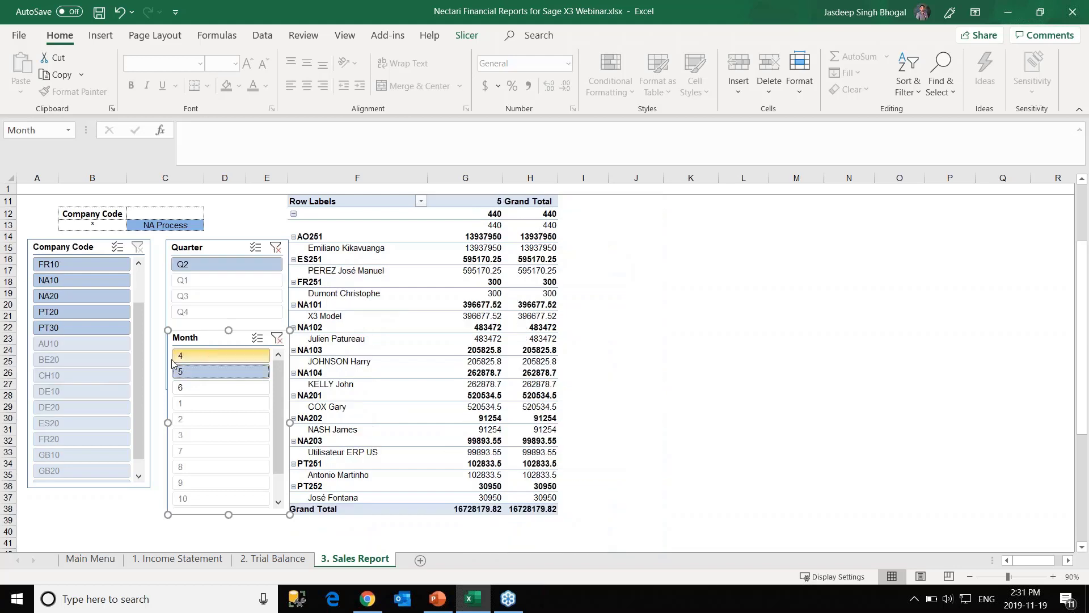
{"action": "left_click", "coordinate": [213, 388]}
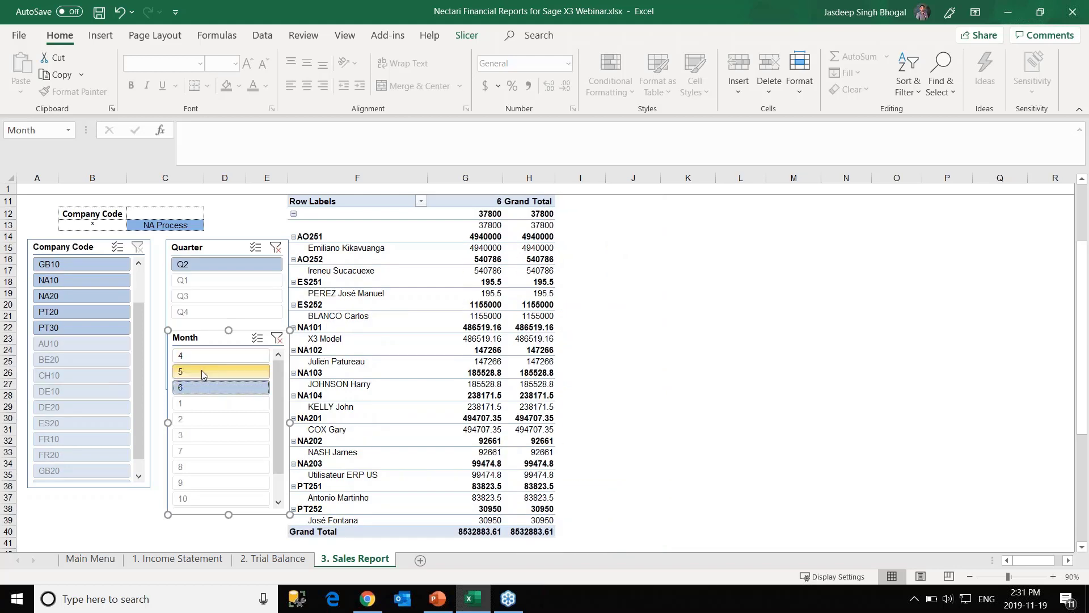
{"action": "left_click", "coordinate": [204, 371], "text": "ctrl"}
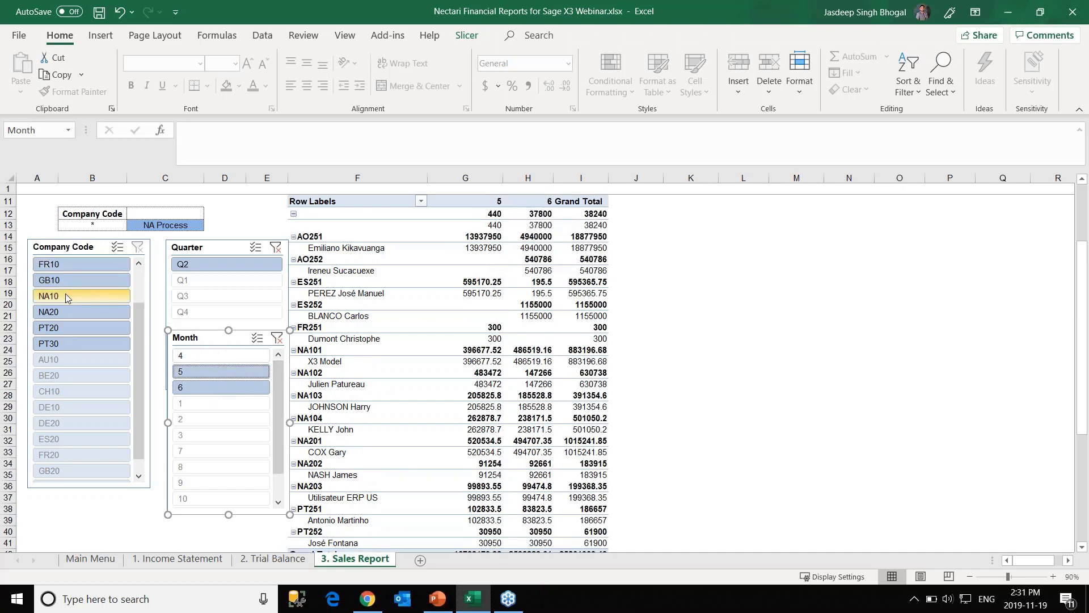
{"action": "left_click", "coordinate": [66, 296]}
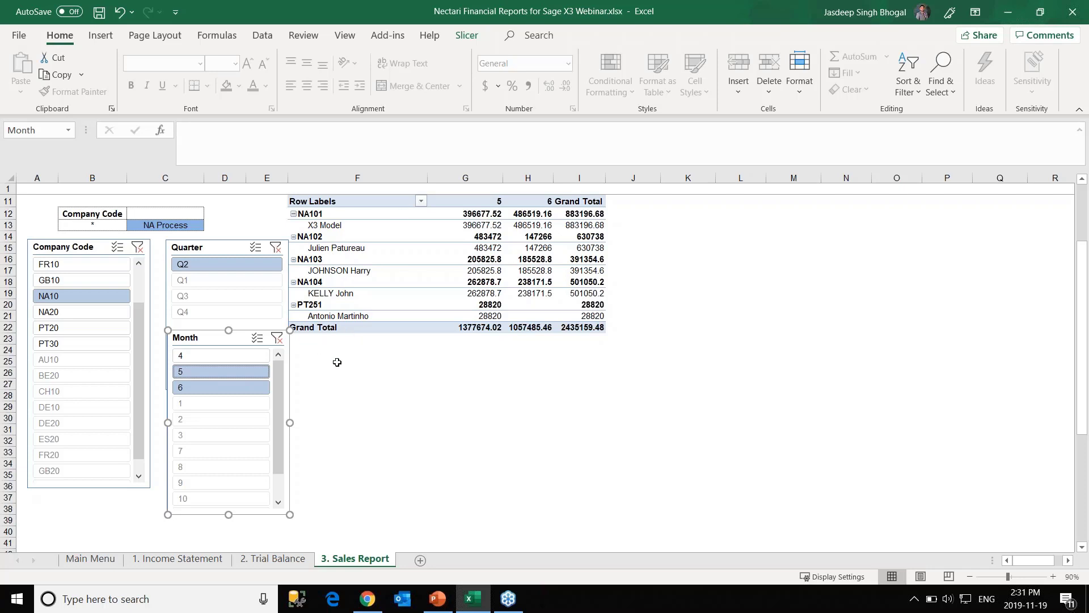
{"action": "left_click", "coordinate": [413, 377]}
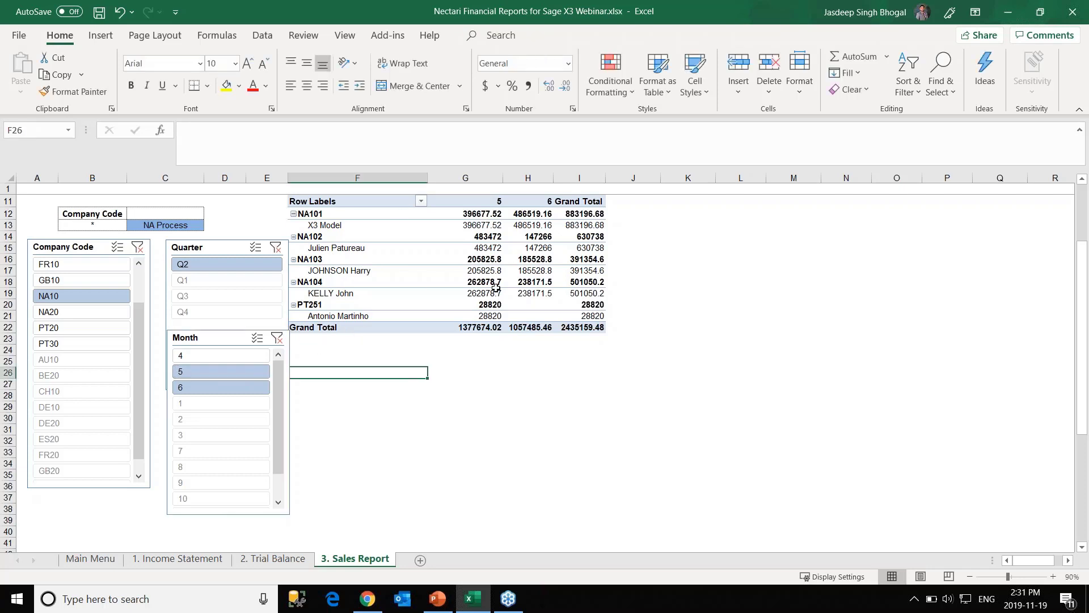
Switch the Nectari add-in to Offline and go to the 1. Income Statement sheet.
{"action": "mouse_move", "coordinate": [570, 305]}
{"action": "left_click", "coordinate": [387, 36]}
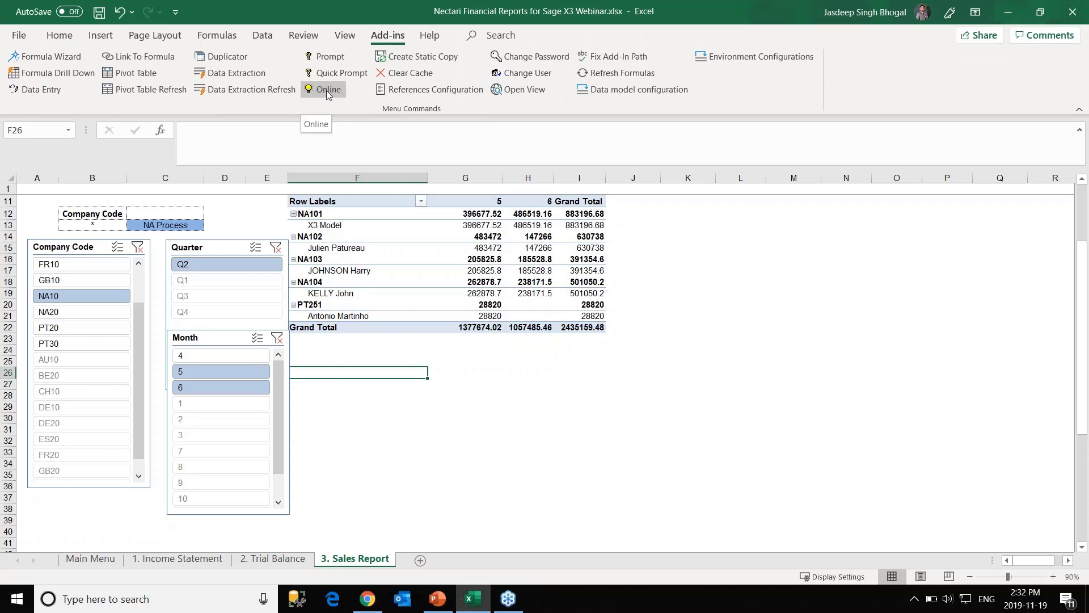
{"action": "left_click", "coordinate": [328, 90]}
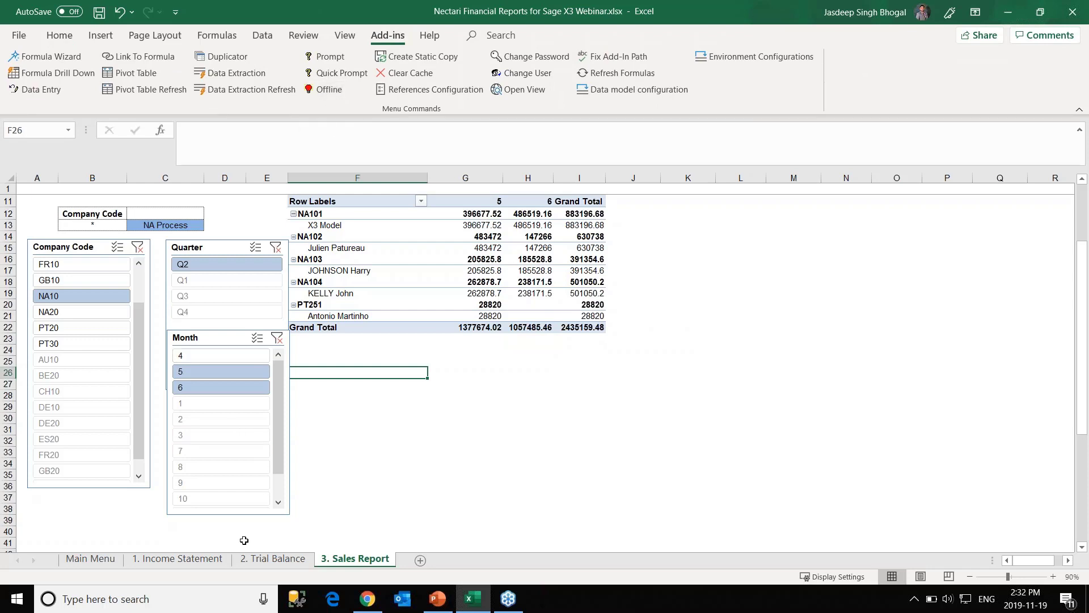
{"action": "left_click", "coordinate": [192, 557]}
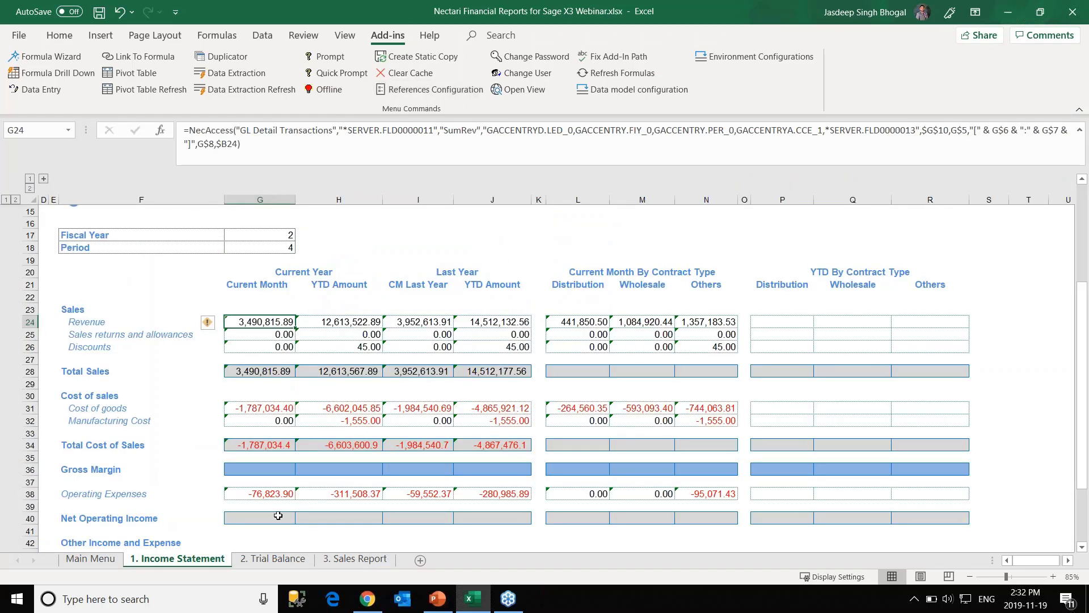
On the 2. Trial Balance sheet, set a Nectari Data Extraction Refresh to Worksheet only.
{"action": "left_click", "coordinate": [263, 561]}
{"action": "left_click", "coordinate": [221, 561]}
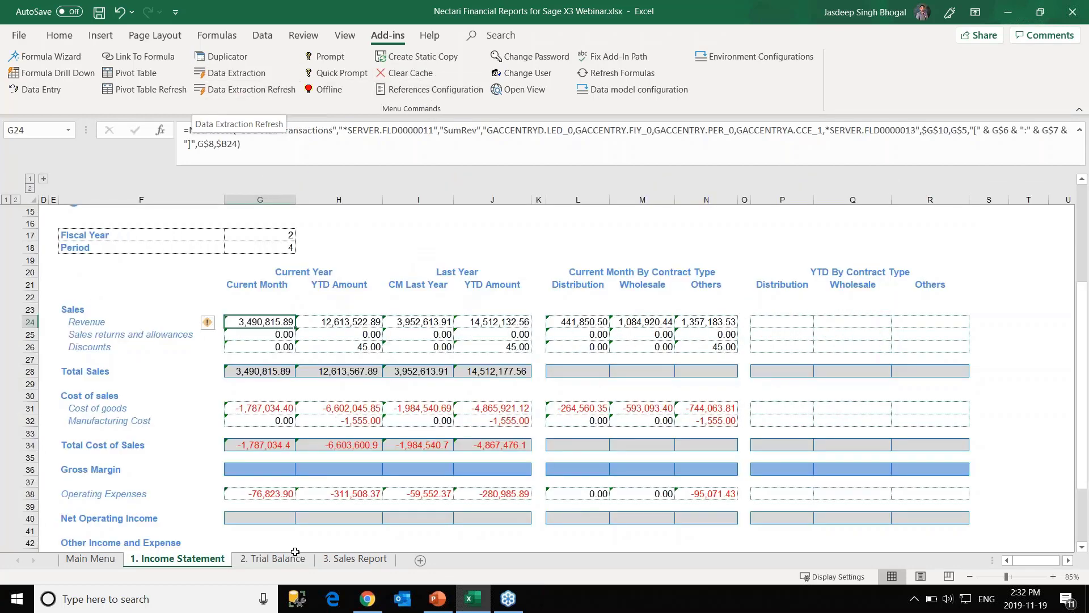
{"action": "left_click", "coordinate": [263, 561]}
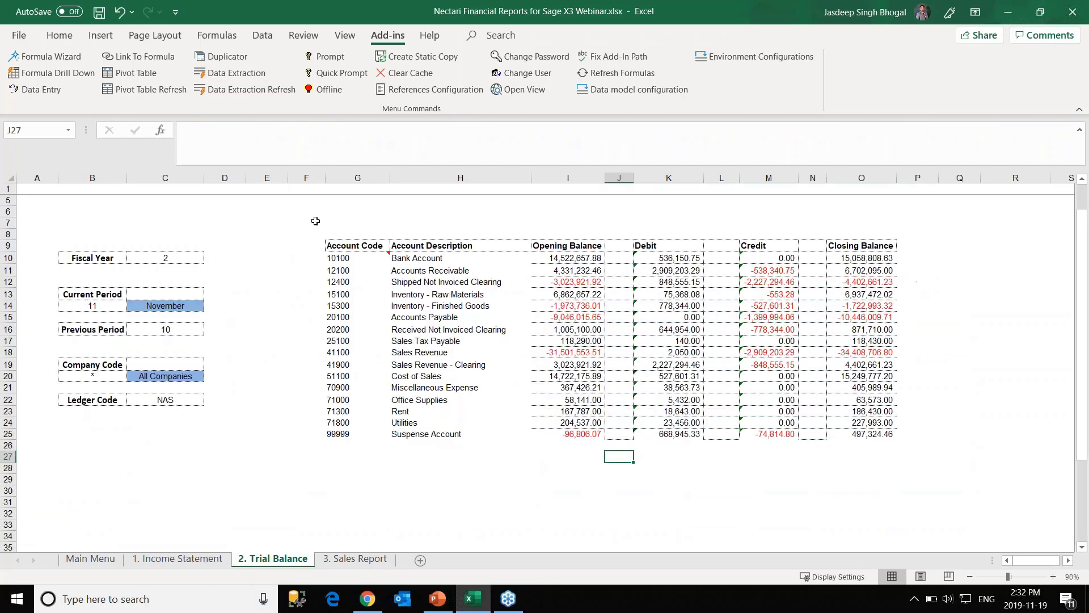
{"action": "left_click", "coordinate": [269, 91]}
{"action": "left_click", "coordinate": [513, 292]}
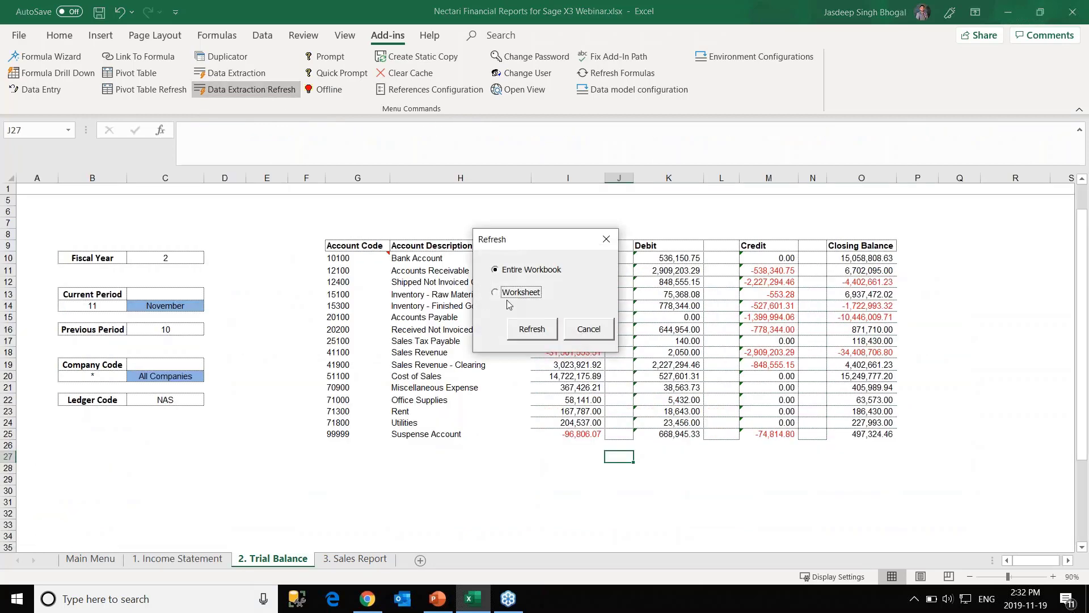
Run the worksheet refresh, then switch Nectari back Online from the 3. Sales Report sheet.
{"action": "left_click", "coordinate": [532, 329]}
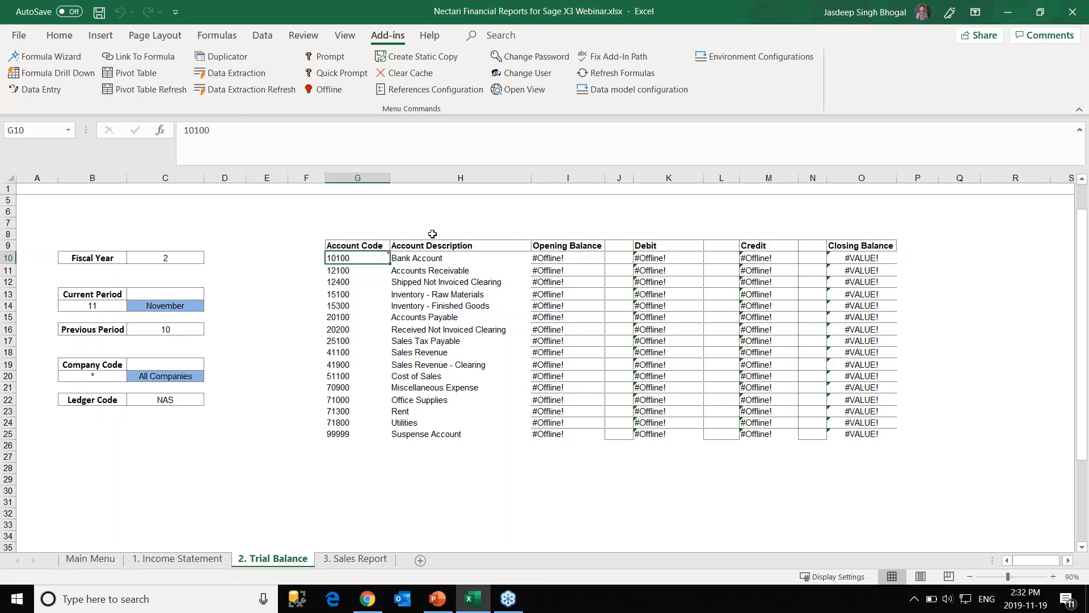
{"action": "left_click", "coordinate": [352, 562]}
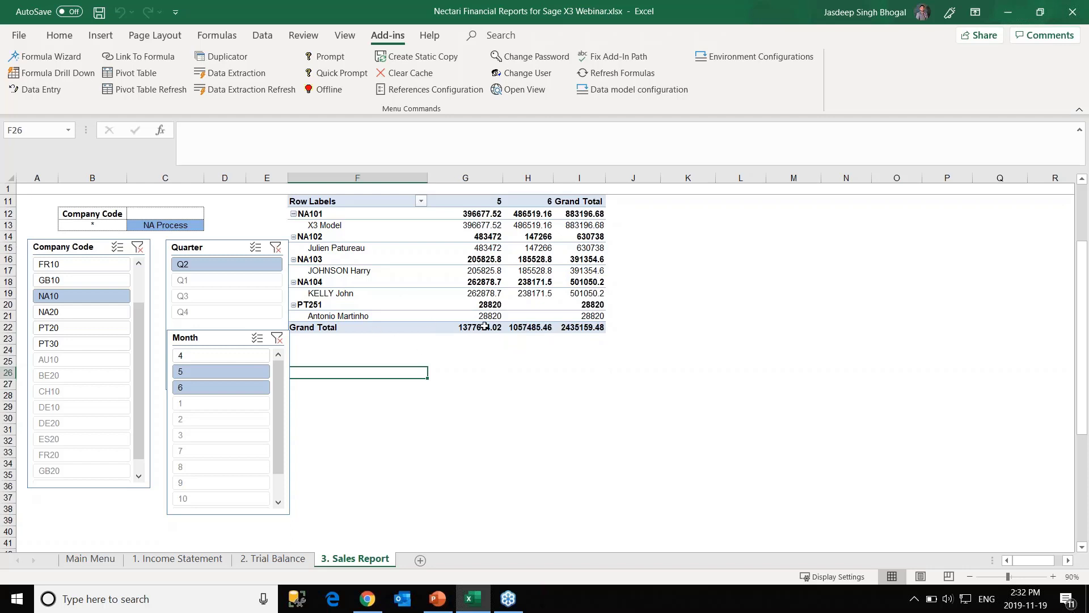
{"action": "left_click", "coordinate": [433, 356]}
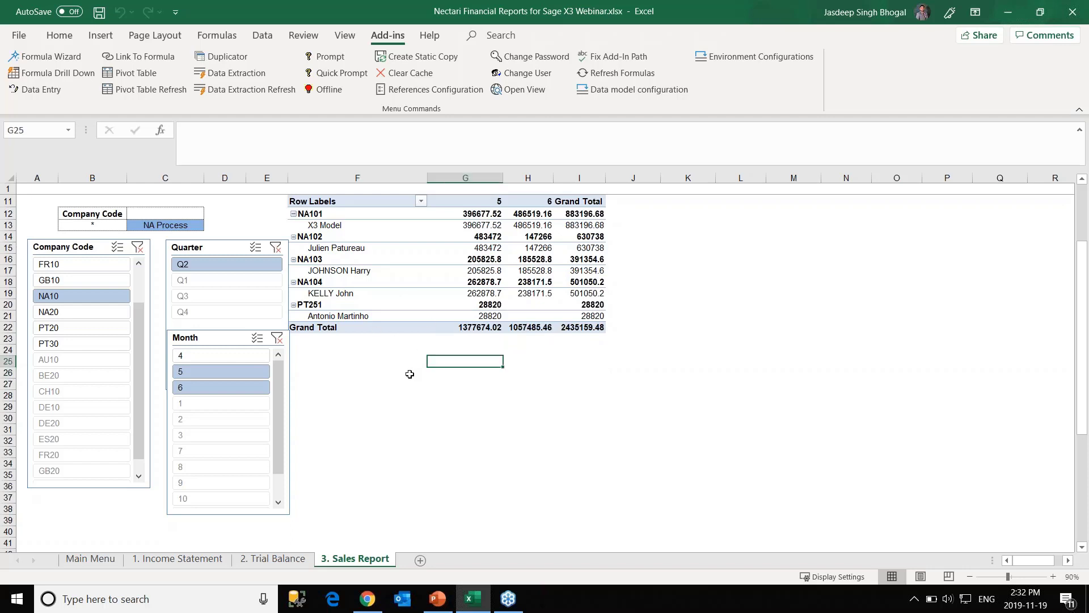
{"action": "left_click", "coordinate": [328, 89]}
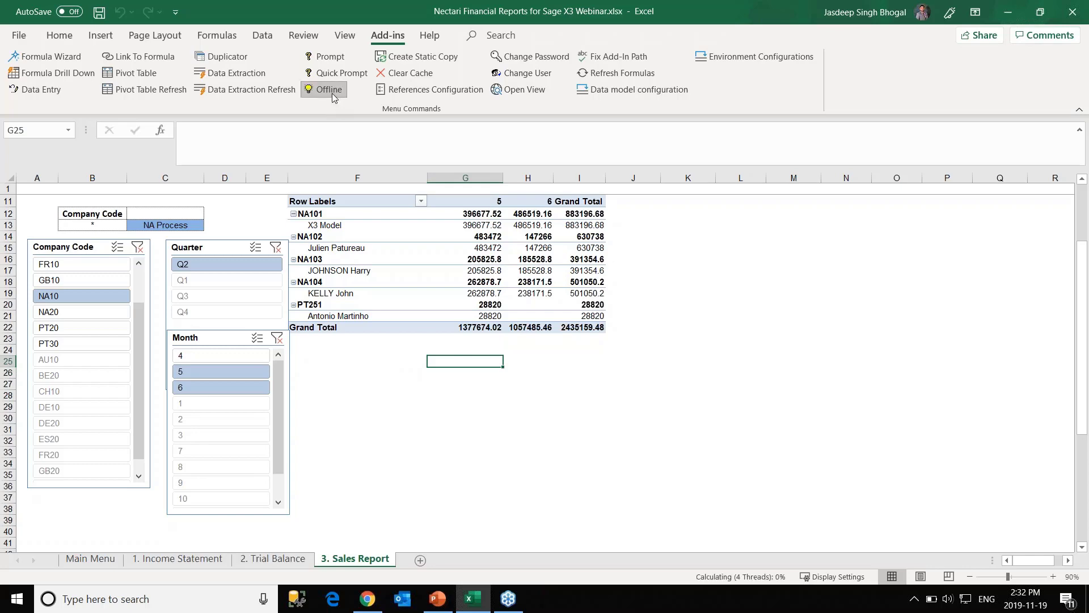
Check the 2. Trial Balance figures, then return to the 1. Income Statement sheet.
{"action": "left_click", "coordinate": [182, 559]}
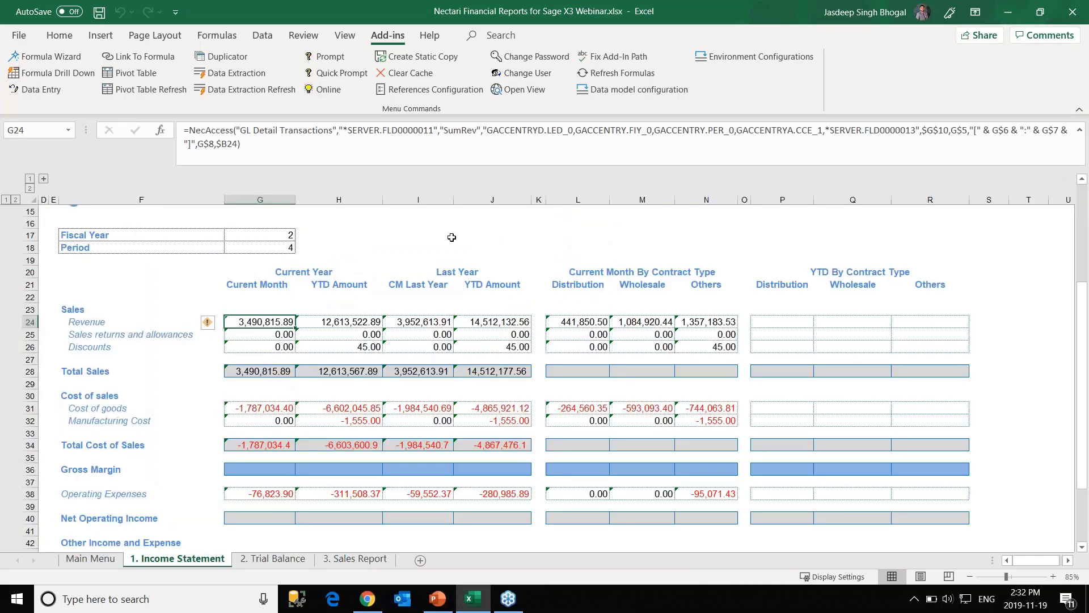
{"action": "left_click", "coordinate": [262, 564]}
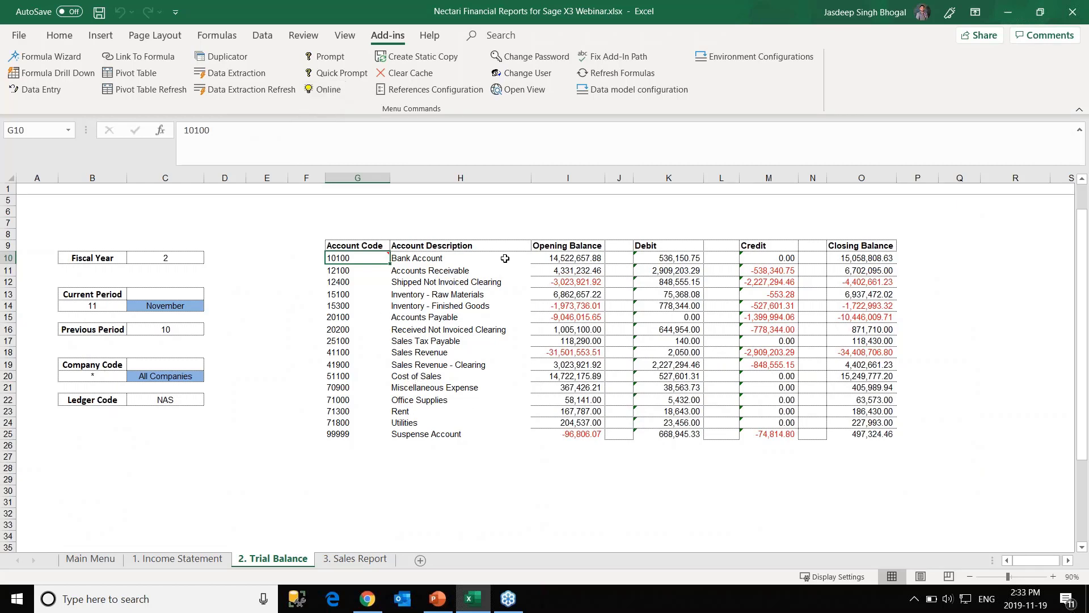
{"action": "left_click", "coordinate": [178, 560]}
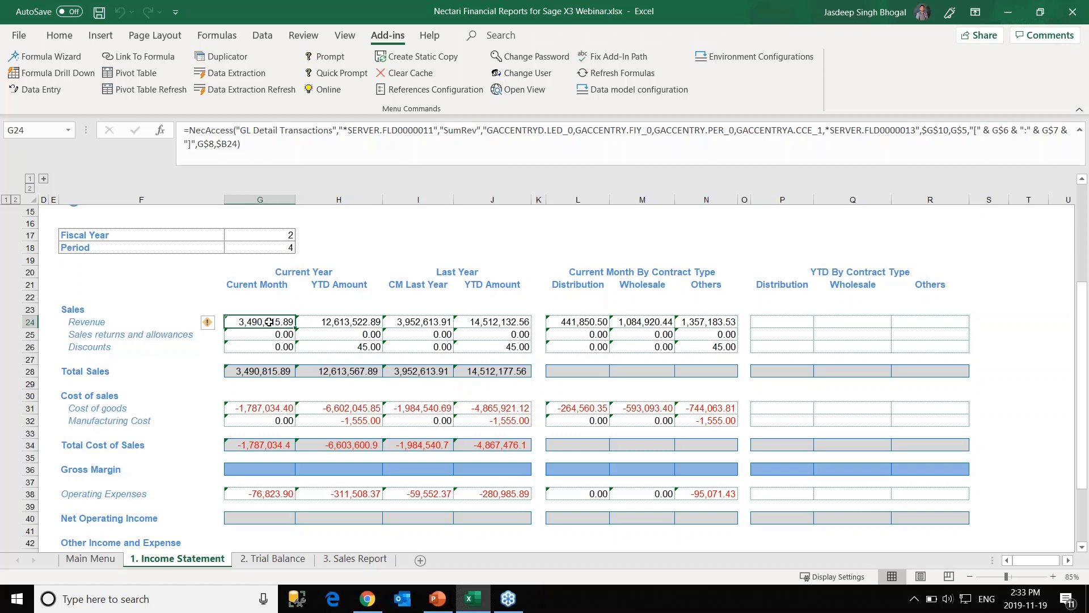
Drill down on G24's revenue formula with Specific fields from saved Profile 2, creating Sheet1.
{"action": "left_click", "coordinate": [66, 77]}
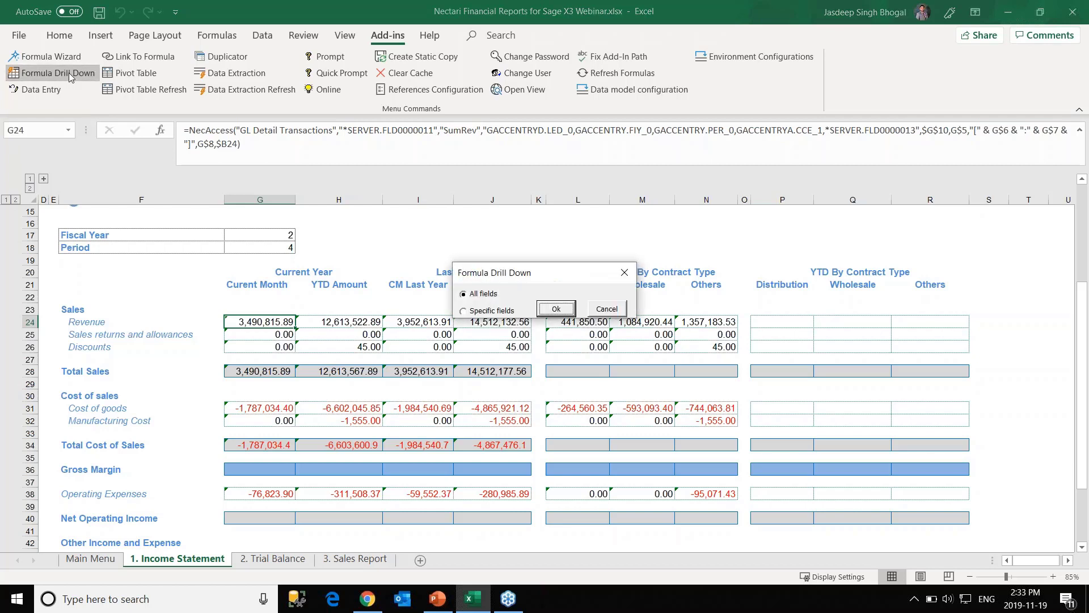
{"action": "left_click", "coordinate": [483, 312]}
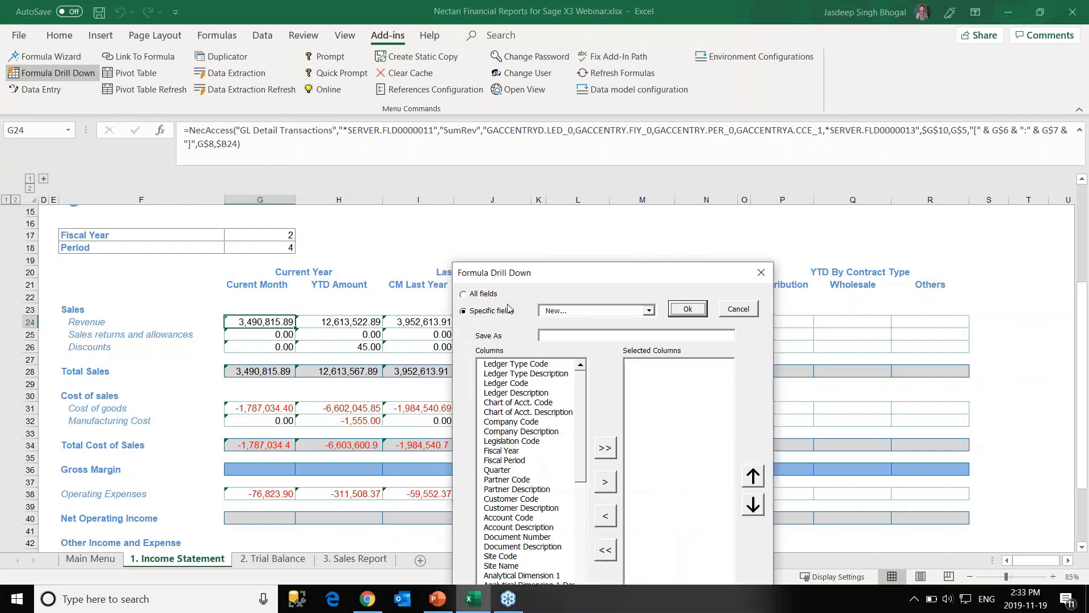
{"action": "left_click_drag", "start_coordinate": [541, 278], "coordinate": [500, 159]}
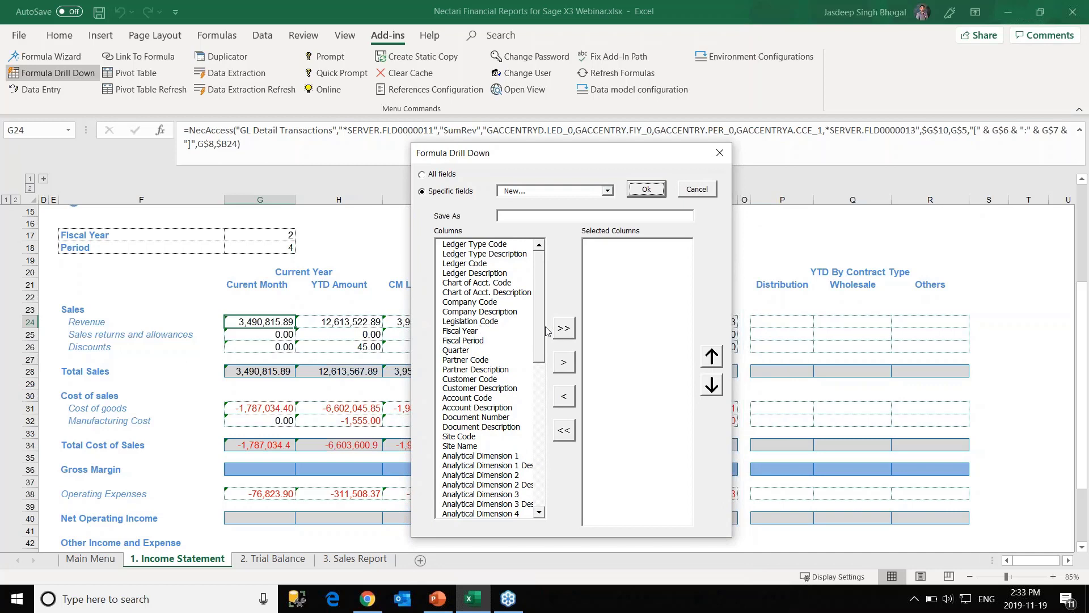
{"action": "left_click", "coordinate": [654, 334]}
{"action": "left_click", "coordinate": [607, 190]}
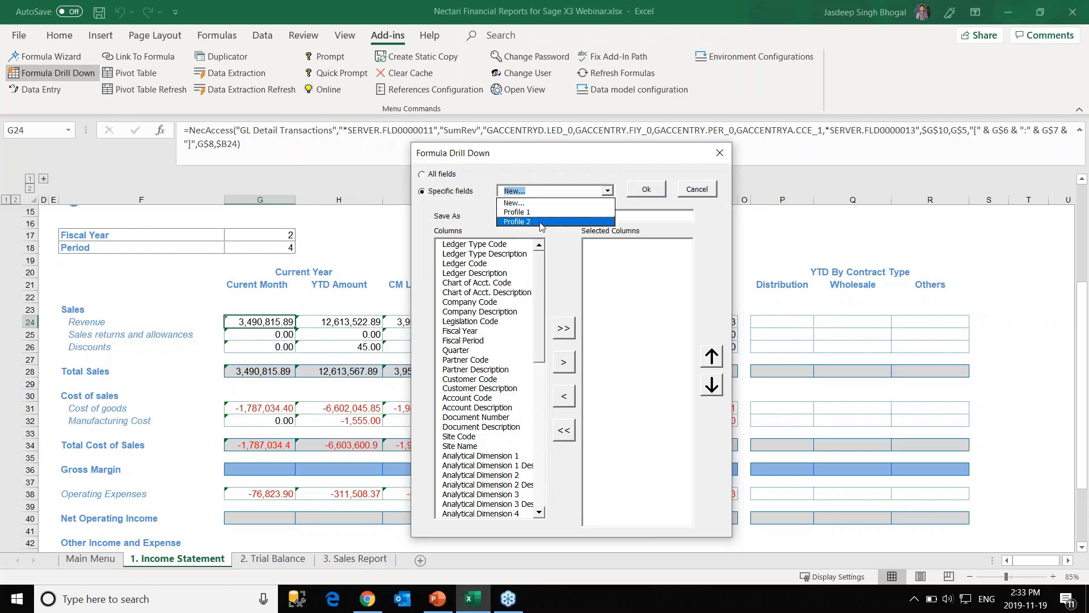
{"action": "left_click", "coordinate": [542, 222]}
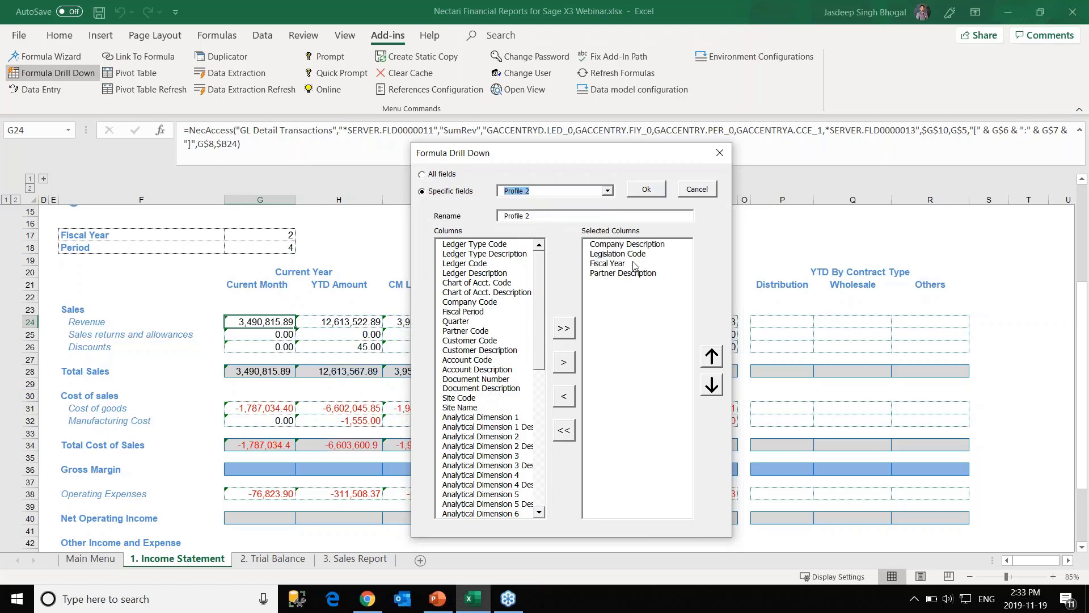
{"action": "left_click", "coordinate": [647, 190]}
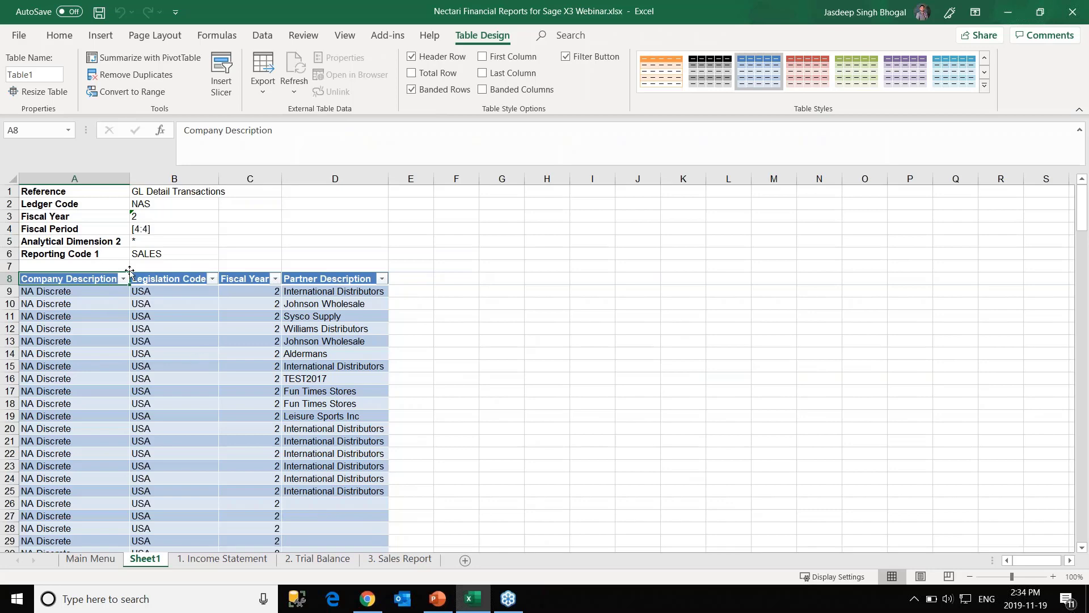
{"action": "scroll", "coordinate": [204, 409], "scroll_direction": "down", "scroll_amount": 2}
{"action": "scroll", "coordinate": [180, 409], "scroll_direction": "down", "scroll_amount": 3}
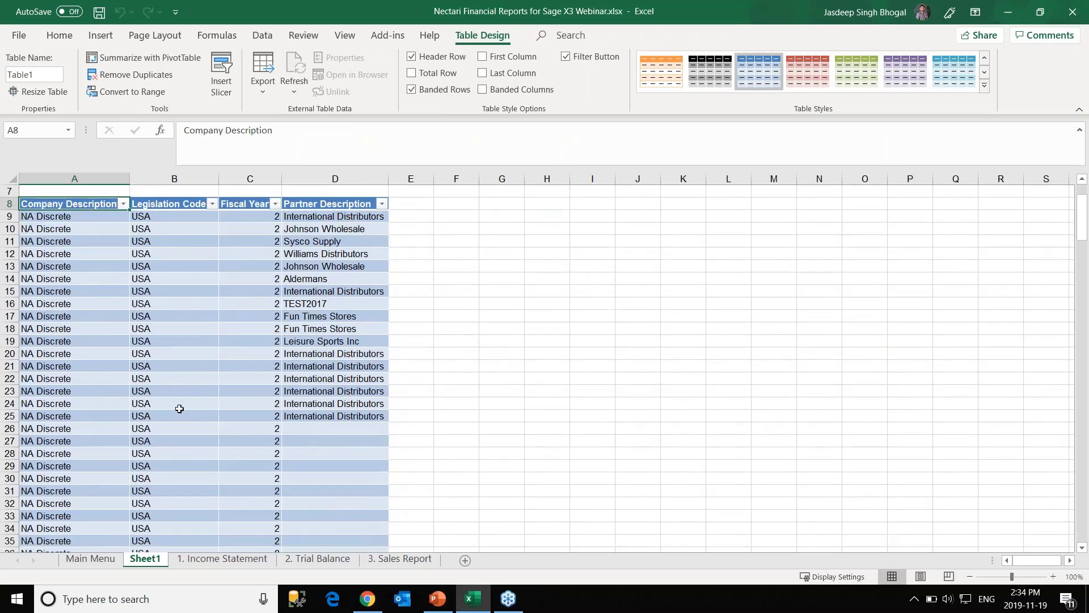
{"action": "scroll", "coordinate": [181, 420], "scroll_direction": "up", "scroll_amount": 4}
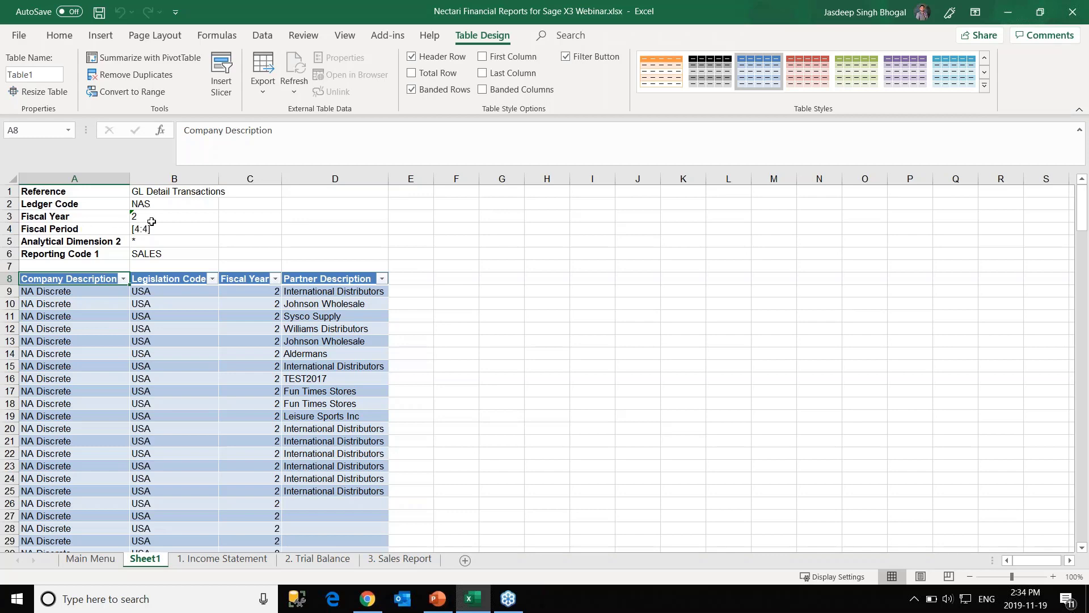
{"action": "scroll", "coordinate": [174, 383], "scroll_direction": "down", "scroll_amount": 9}
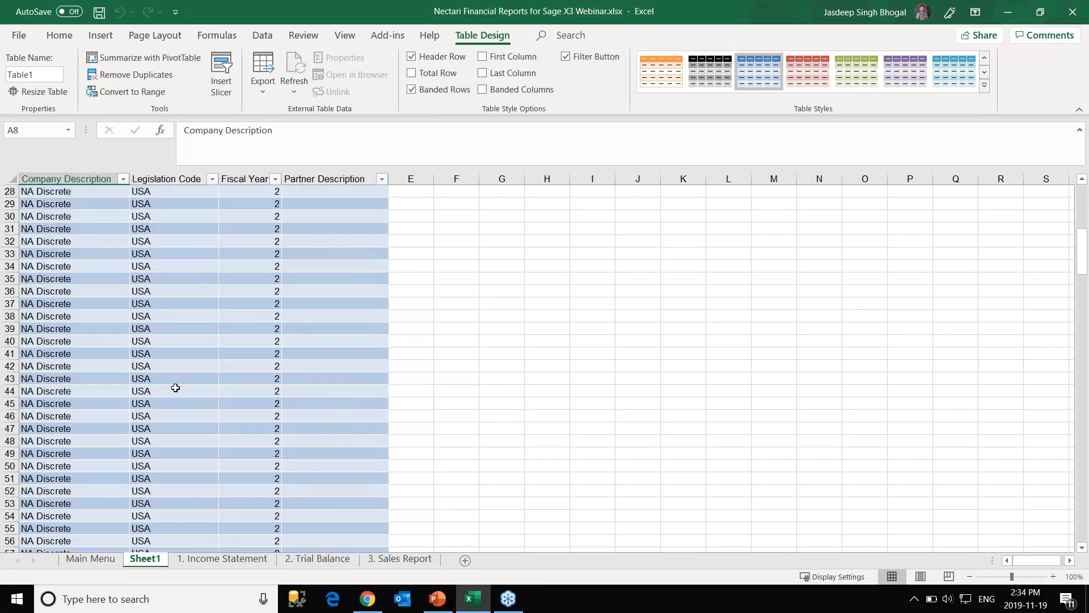
{"action": "scroll", "coordinate": [176, 392], "scroll_direction": "down", "scroll_amount": 17}
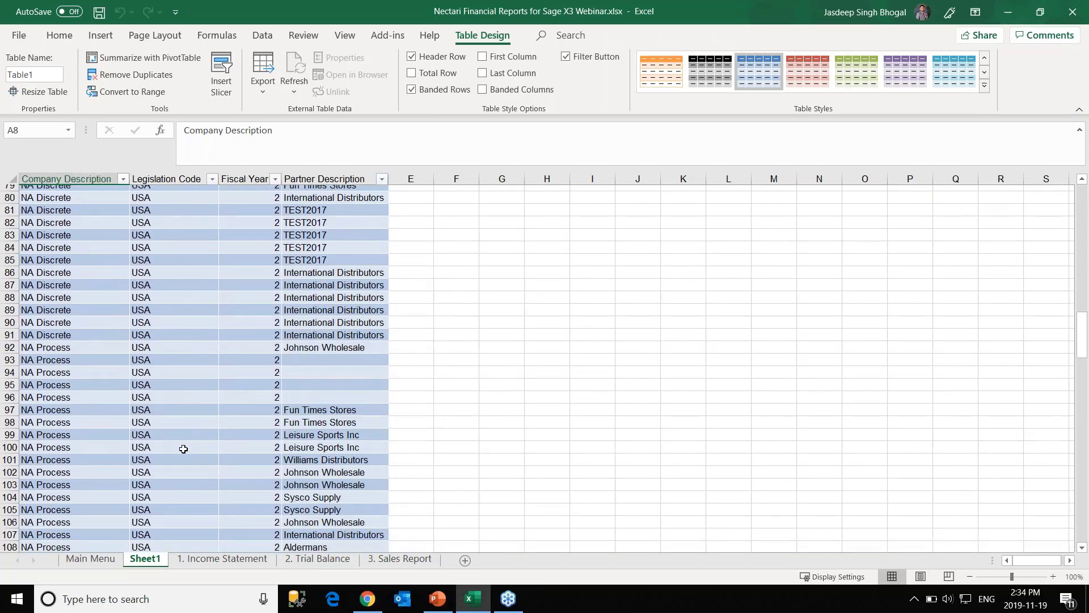
{"action": "scroll", "coordinate": [183, 449], "scroll_direction": "down", "scroll_amount": 10}
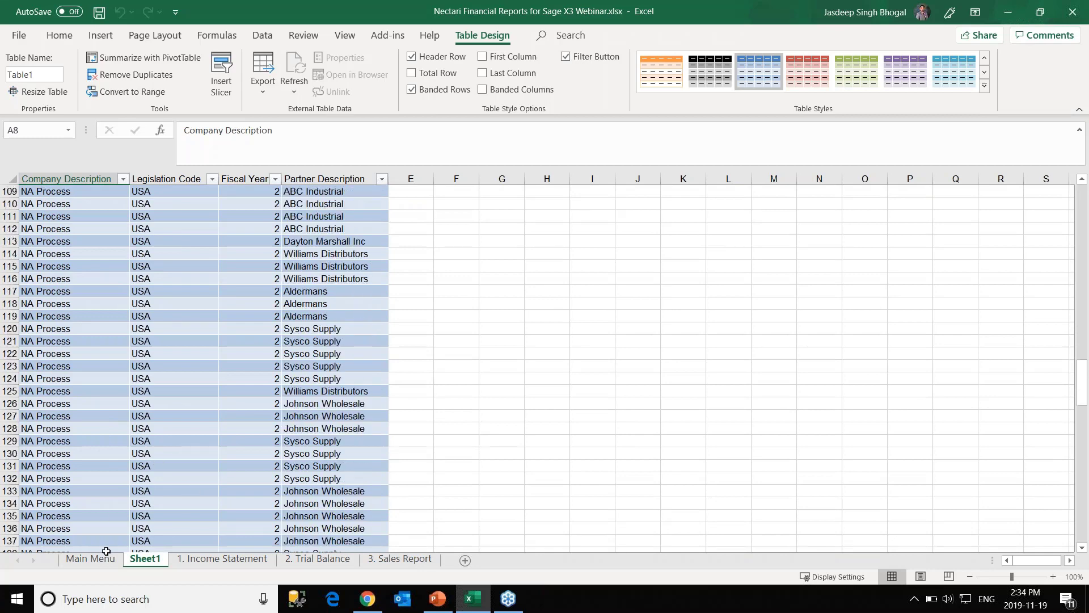
{"action": "scroll", "coordinate": [186, 412], "scroll_direction": "up", "scroll_amount": 20}
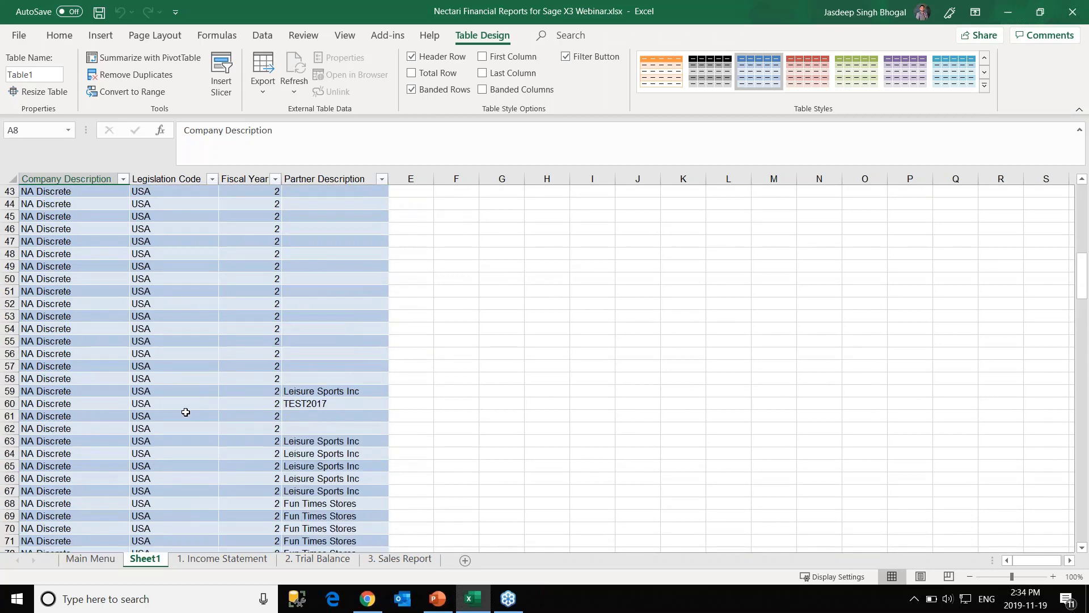
{"action": "scroll", "coordinate": [185, 412], "scroll_direction": "up", "scroll_amount": 14}
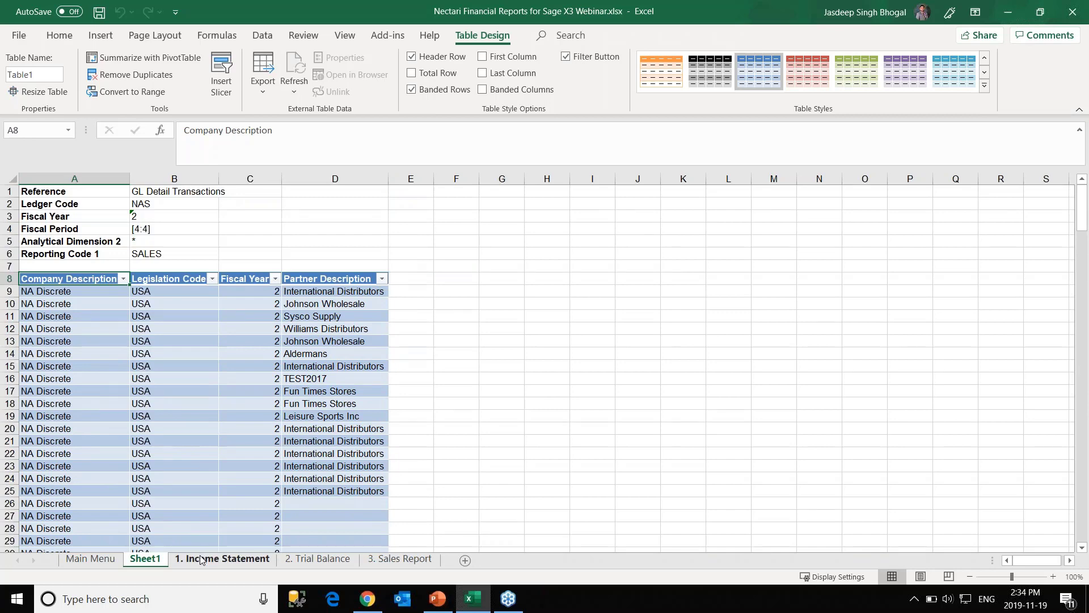
On 1. Income Statement, view G24's NecAccess revenue formula and commit it unchanged.
{"action": "left_click", "coordinate": [201, 560]}
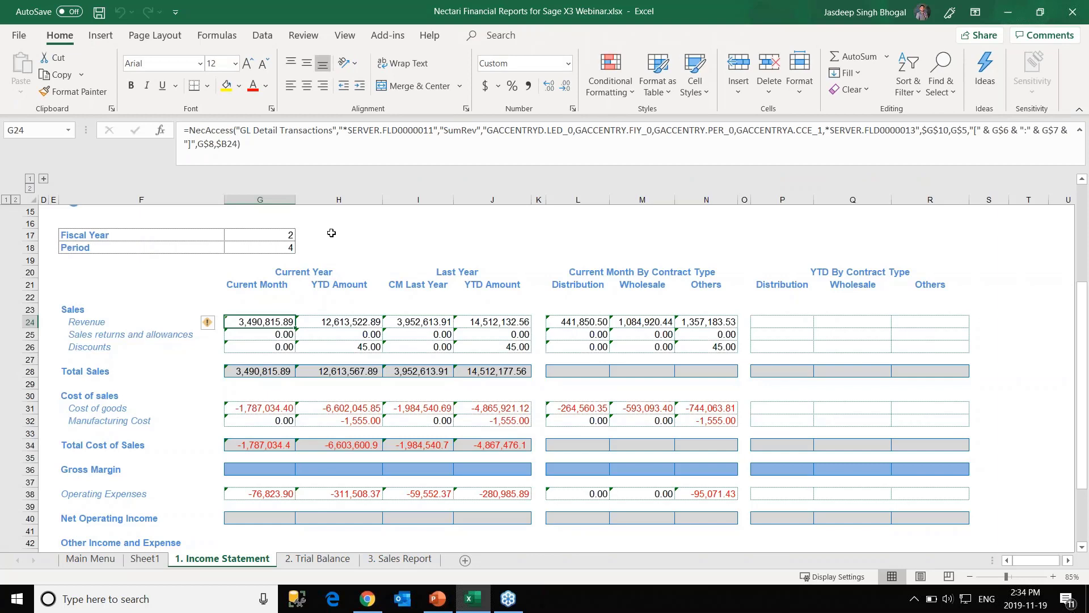
{"action": "scroll", "coordinate": [331, 233], "scroll_direction": "up", "scroll_amount": 1}
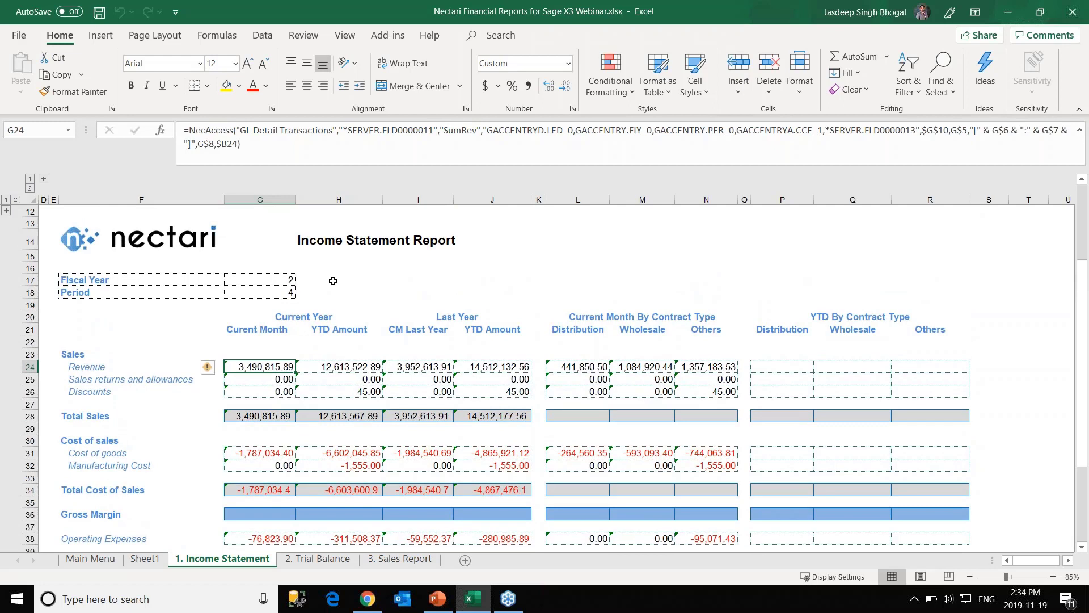
{"action": "left_click", "coordinate": [344, 280]}
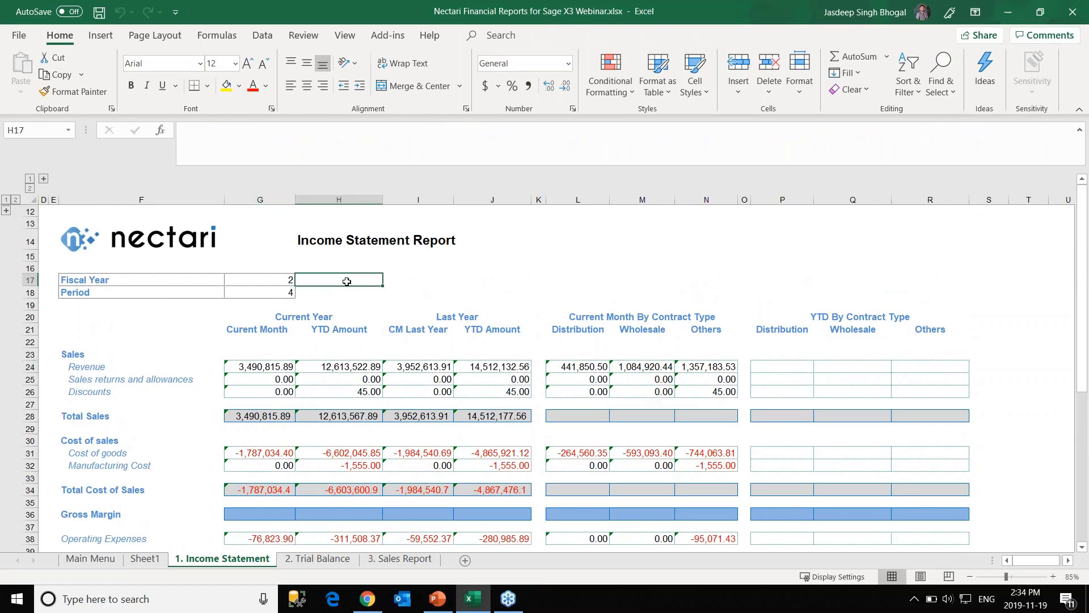
{"action": "left_click", "coordinate": [387, 280]}
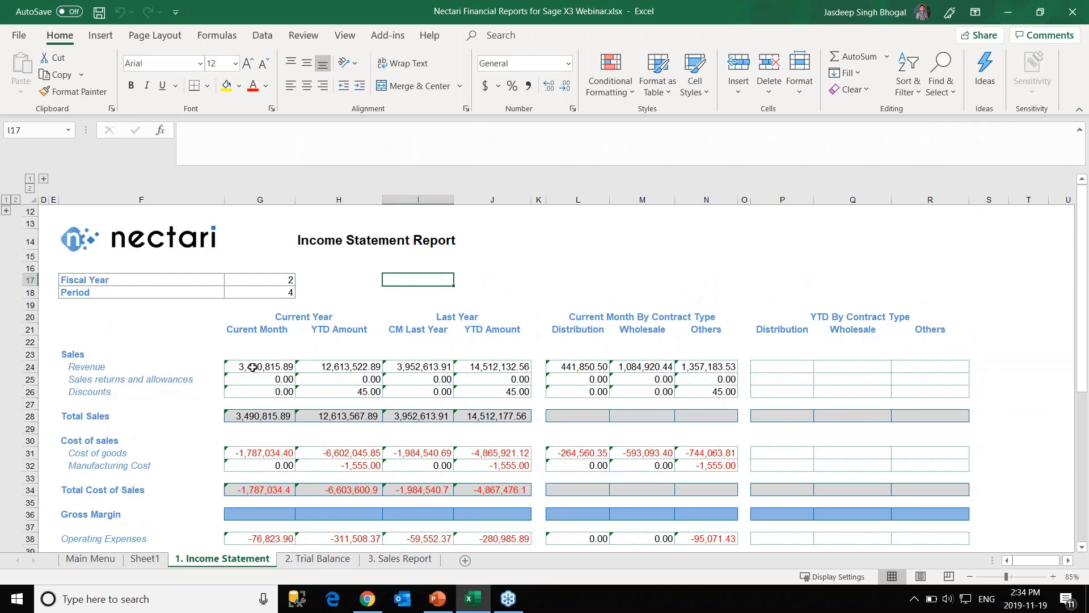
{"action": "left_click", "coordinate": [252, 368]}
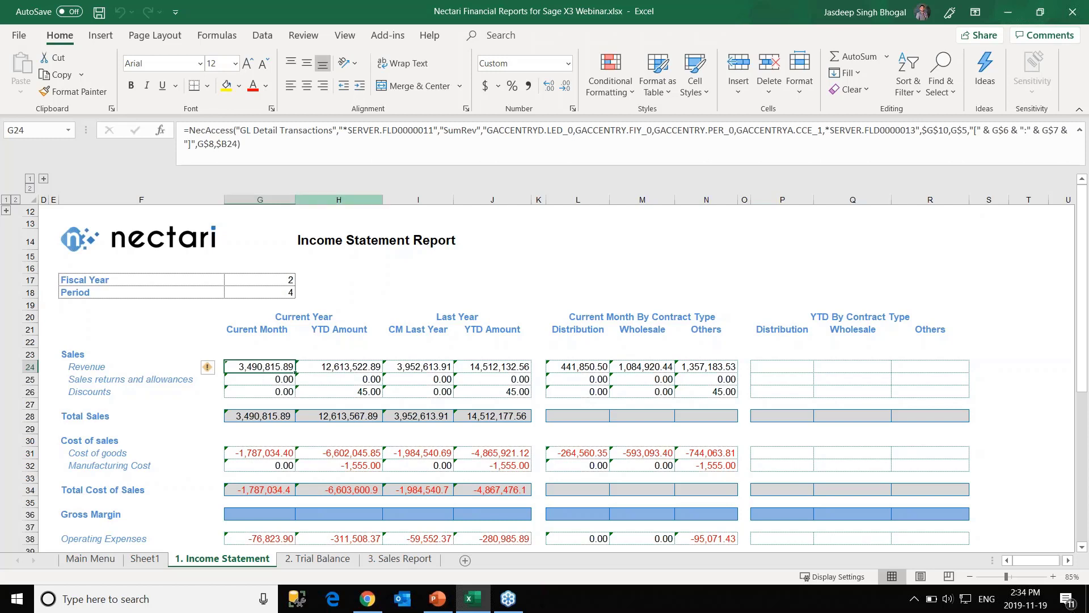
{"action": "left_click", "coordinate": [270, 143]}
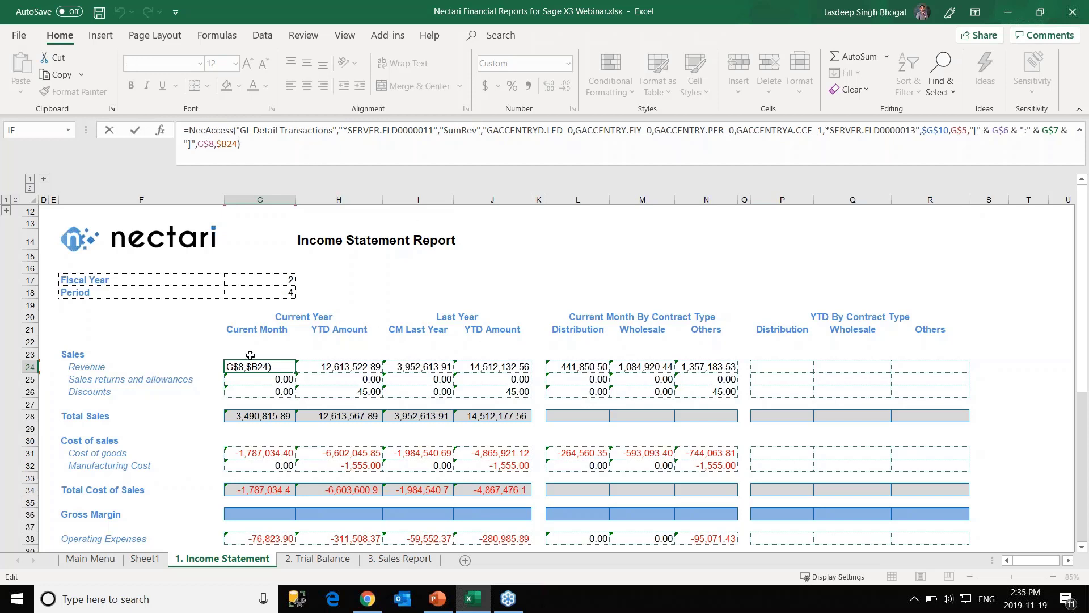
{"action": "key", "text": "ctrl+Return"}
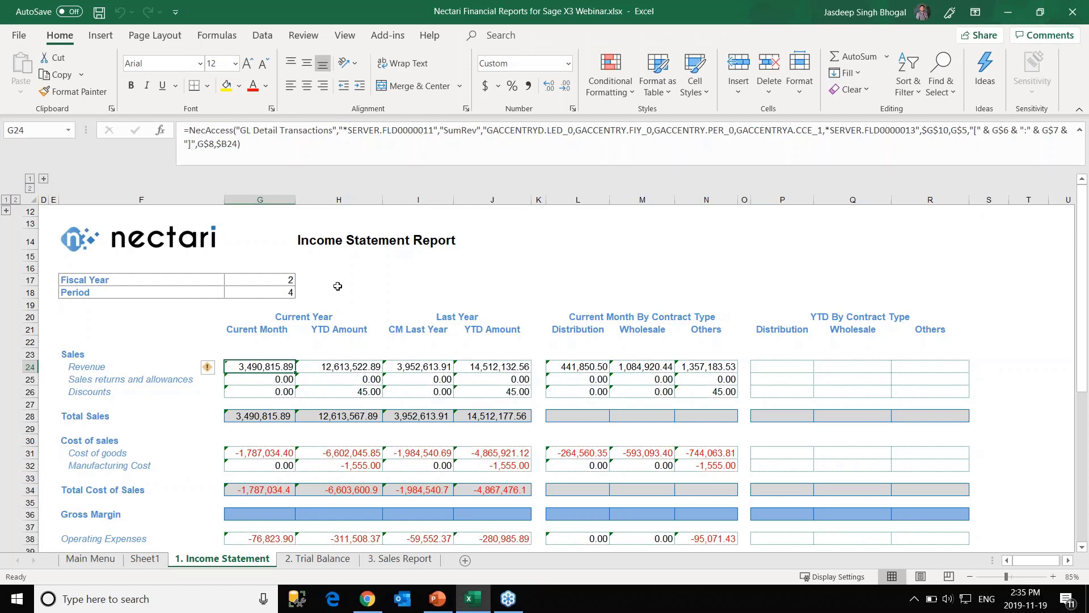
Enter the label LEDGER in cell I17.
{"action": "left_click", "coordinate": [357, 283]}
{"action": "left_click", "coordinate": [386, 284]}
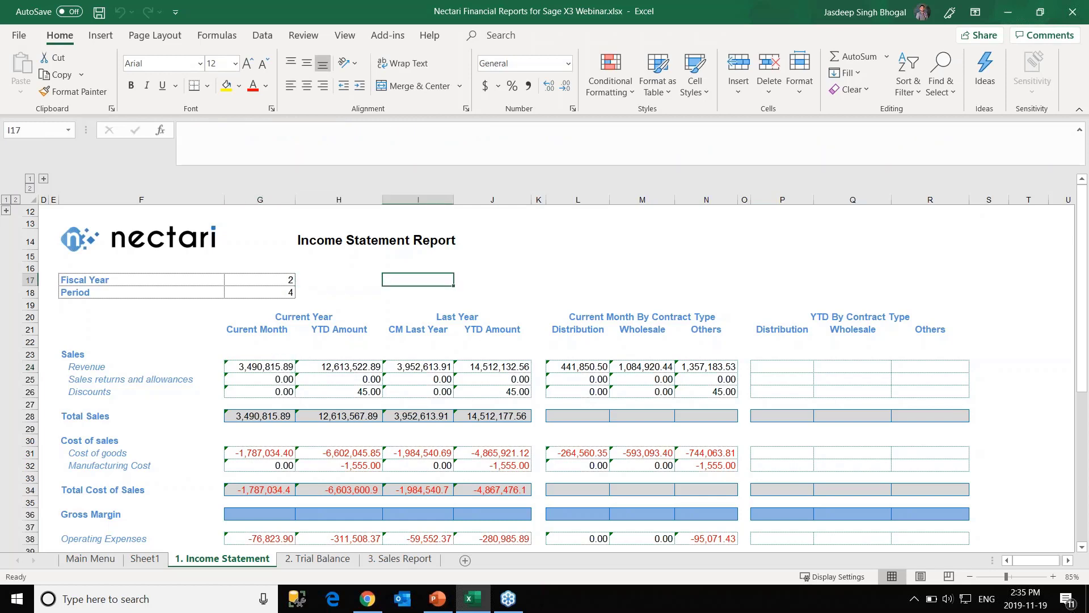
{"action": "type", "text": "LEDGER"}
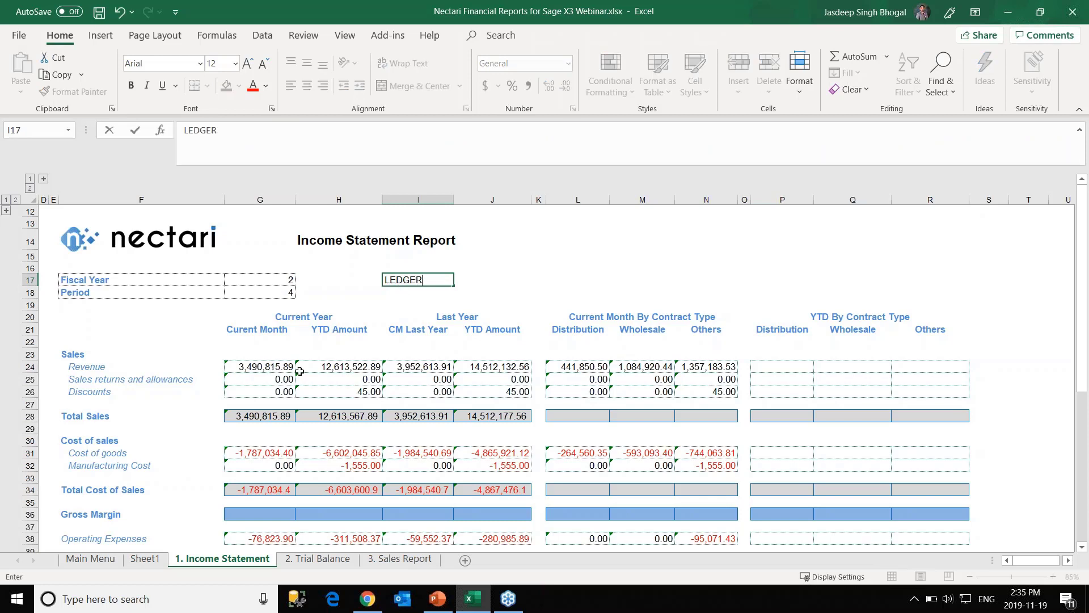
{"action": "left_click", "coordinate": [265, 368]}
Copy G24's NecAccess formula, then clear G24 so Total Sales drops to 0.00.
{"action": "left_click_drag", "start_coordinate": [240, 144], "coordinate": [189, 130]}
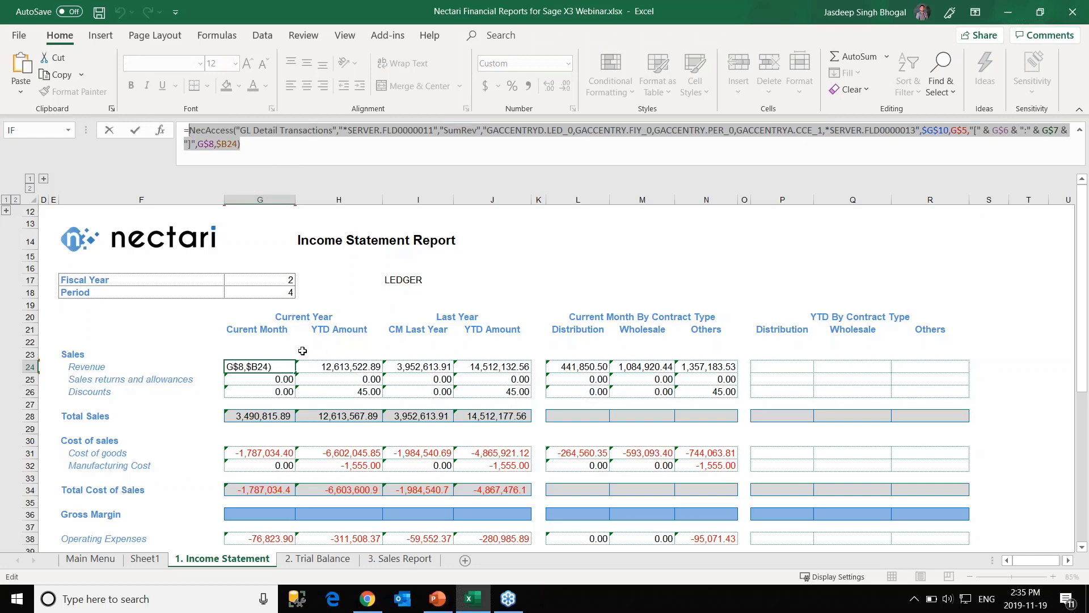
{"action": "key", "text": "Escape"}
{"action": "key", "text": "Delete"}
{"action": "type", "text": "`"}
{"action": "key", "text": "BackSpace"}
{"action": "type", "text": "=NecAccess(\"GL Detail Transactions\",\"*SERVER.FLD0000011\",\"SumRev\",\"GACCENTRYD.LED_0,GACCENTRY.FIY_0,GACCENTRY.PER_0,GACCENTRYA.CCE_1,*SERVER.FLD0000013\",$G$10,G$5,\"[\" & G$6 & \":\" & G$7 & \"]\",G$8,$B24)"}
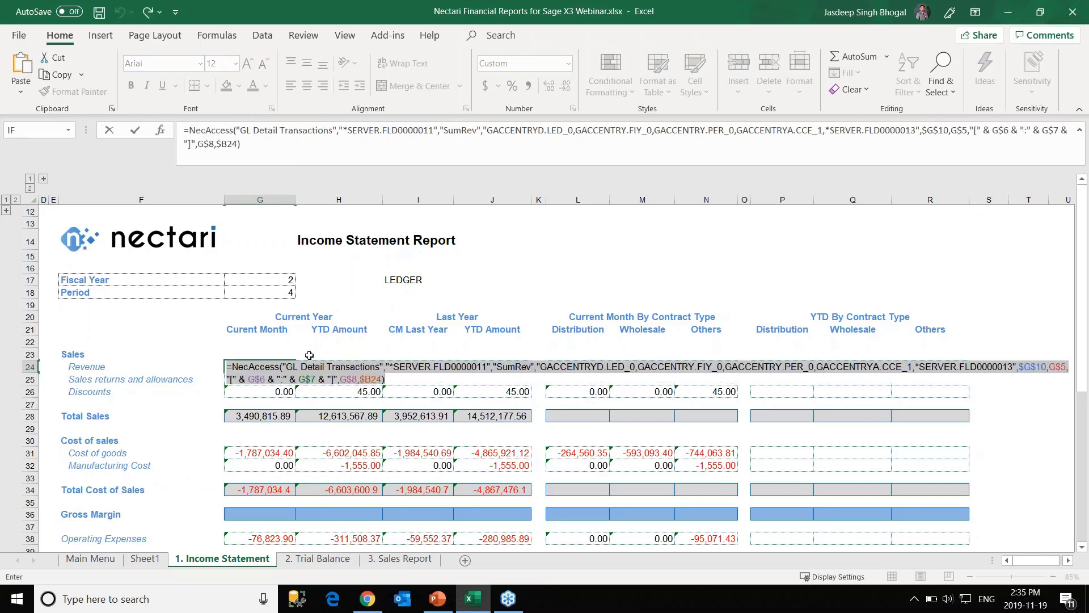
{"action": "key", "text": "ctrl+Return"}
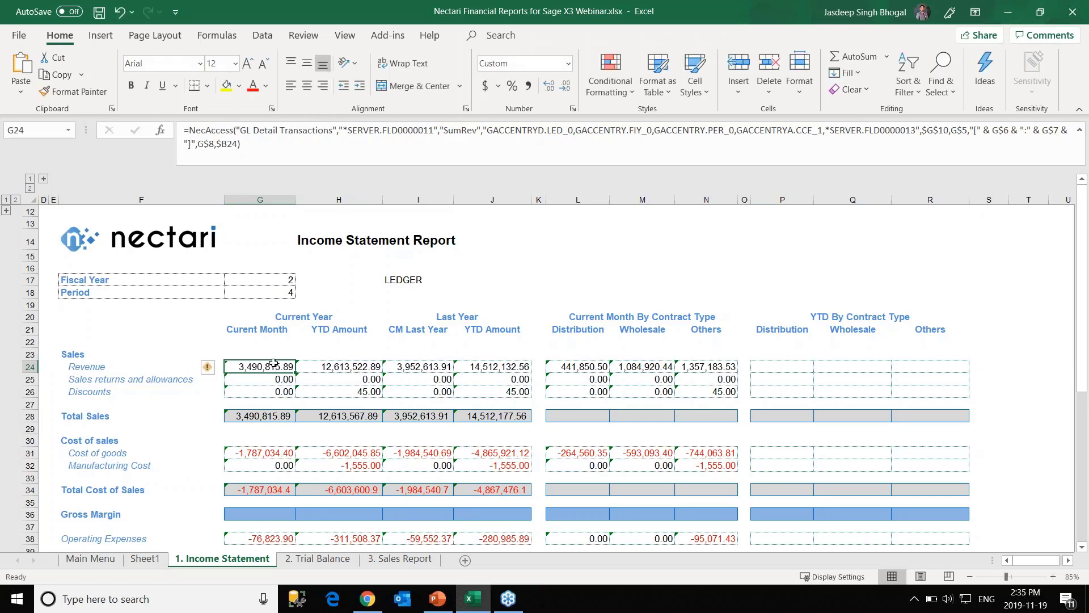
{"action": "key", "text": "Delete"}
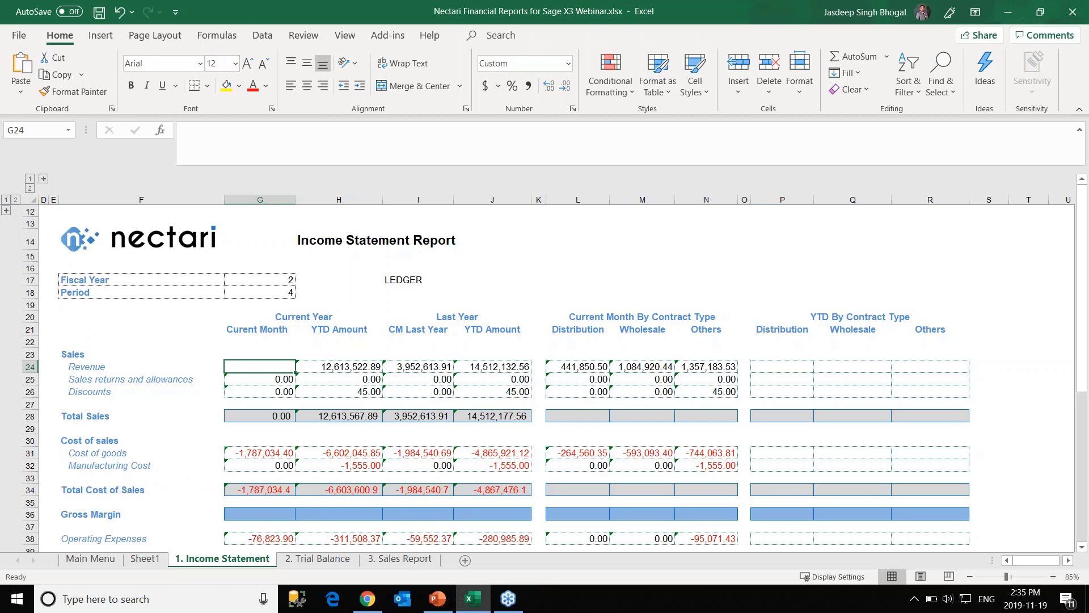
Start an IF function in G24 with the logical test I17="LEDGER".
{"action": "left_click", "coordinate": [162, 131]}
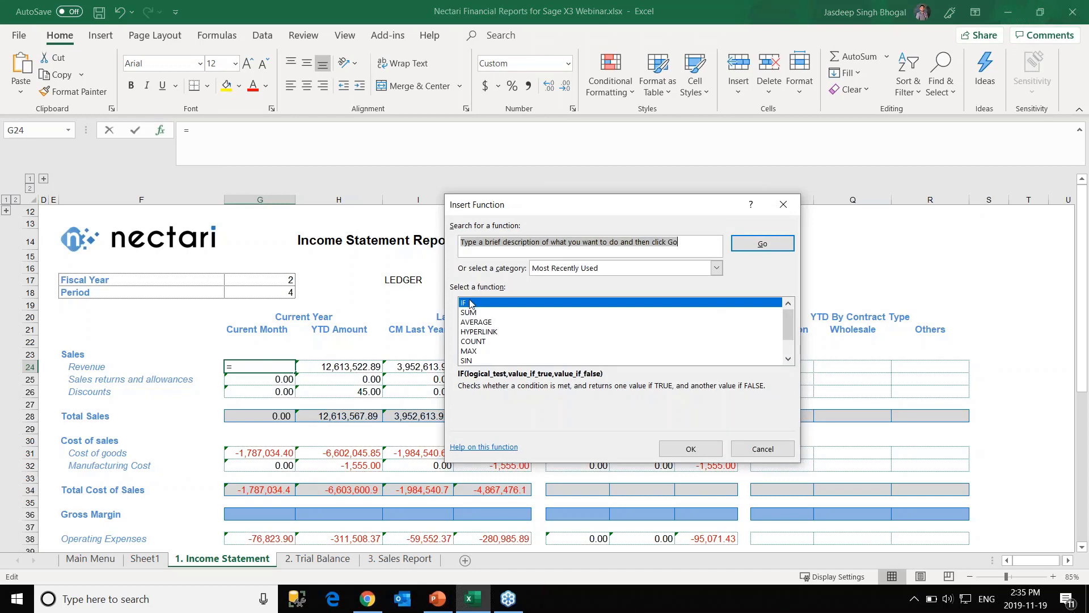
{"action": "left_click", "coordinate": [681, 448]}
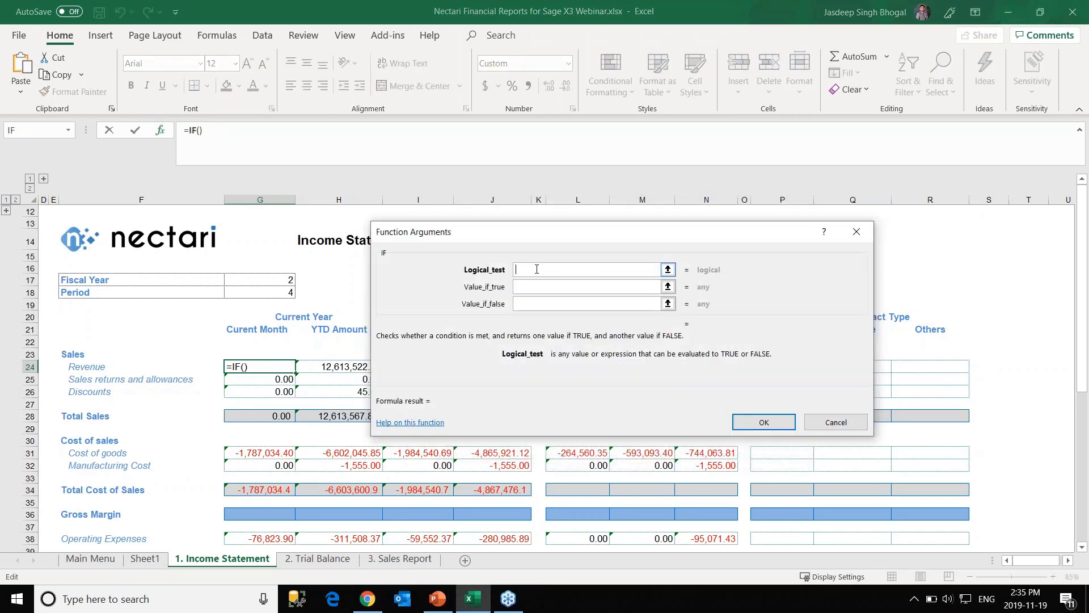
{"action": "left_click_drag", "start_coordinate": [569, 250], "coordinate": [716, 241]}
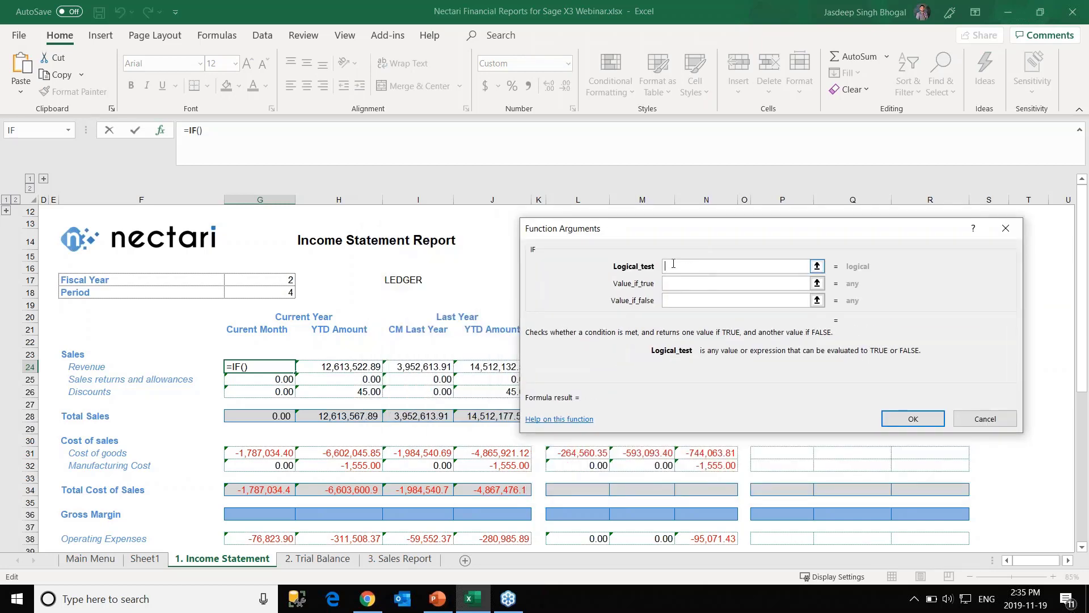
{"action": "left_click", "coordinate": [412, 279]}
{"action": "type", "text": "="}
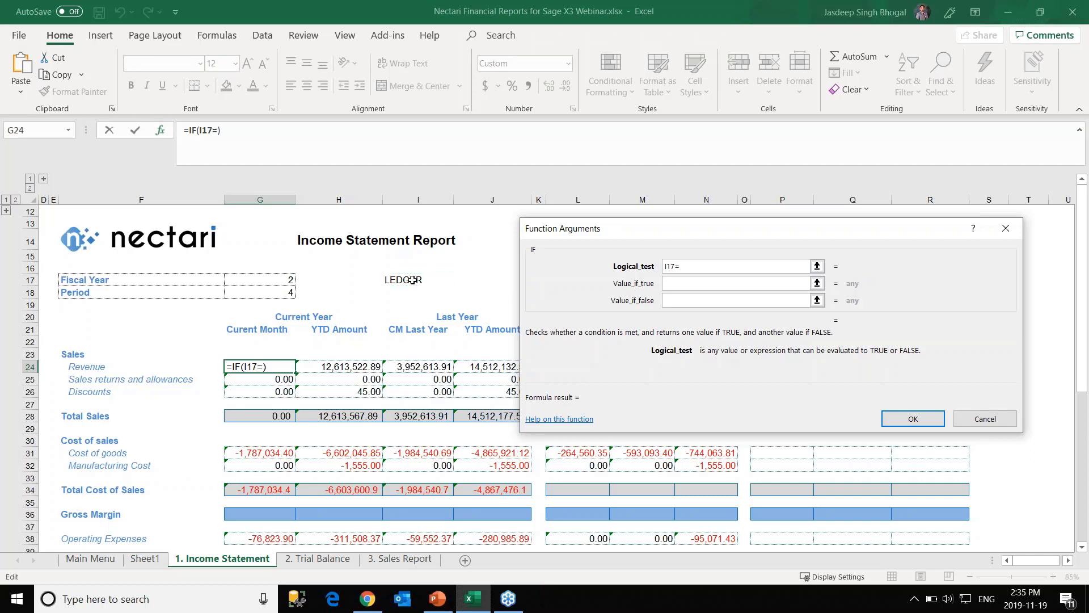
{"action": "type", "text": "\"LEDGER\""}
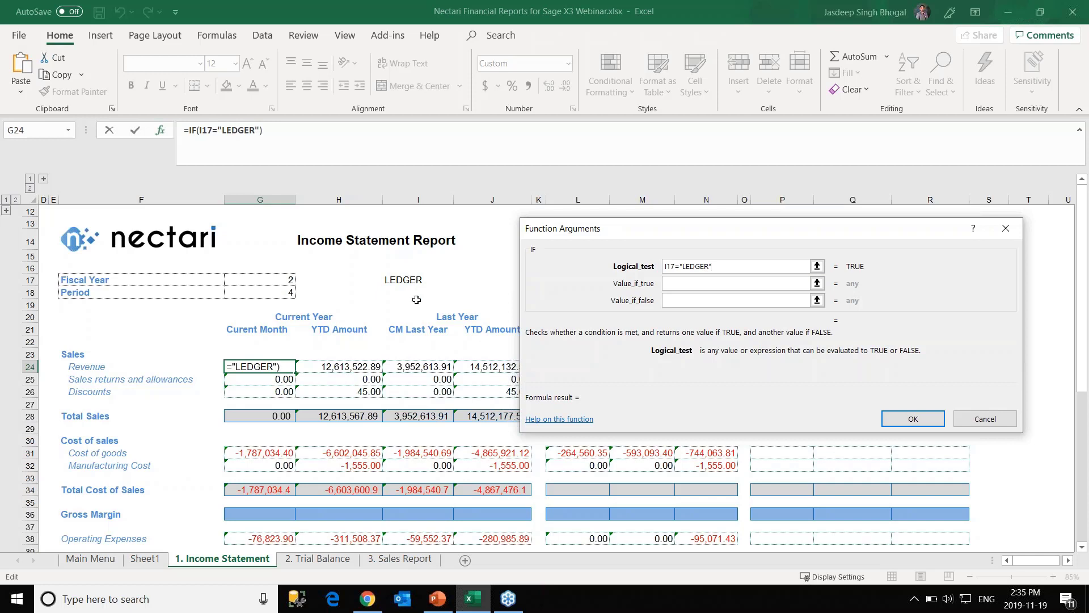
Paste the NecAccess formula into both IF branches and confirm, restoring Revenue to 3,490,815.89.
{"action": "left_click", "coordinate": [739, 283]}
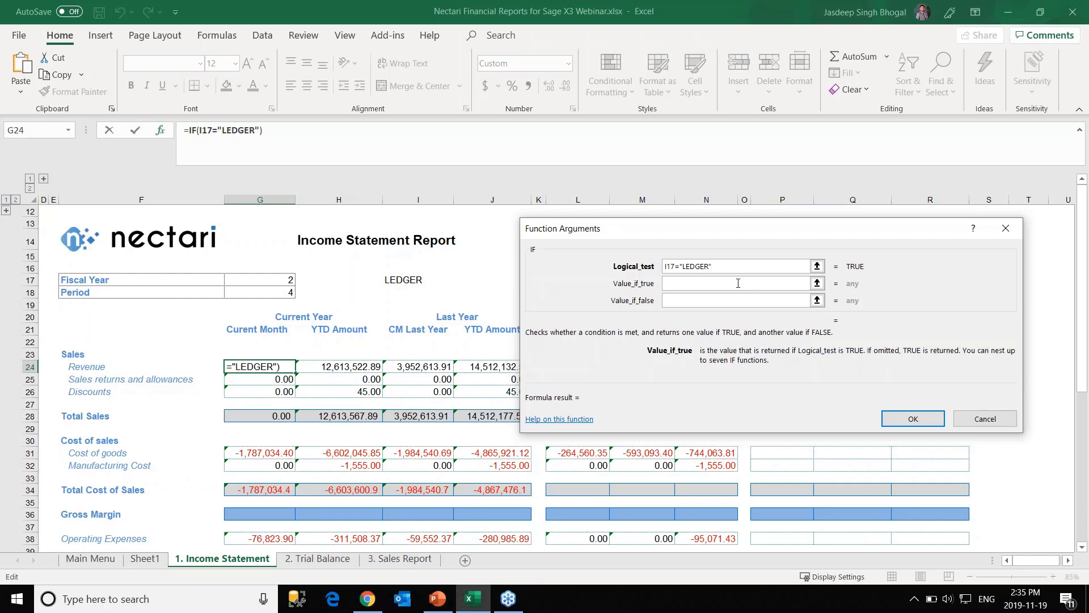
{"action": "key", "text": "ctrl+v"}
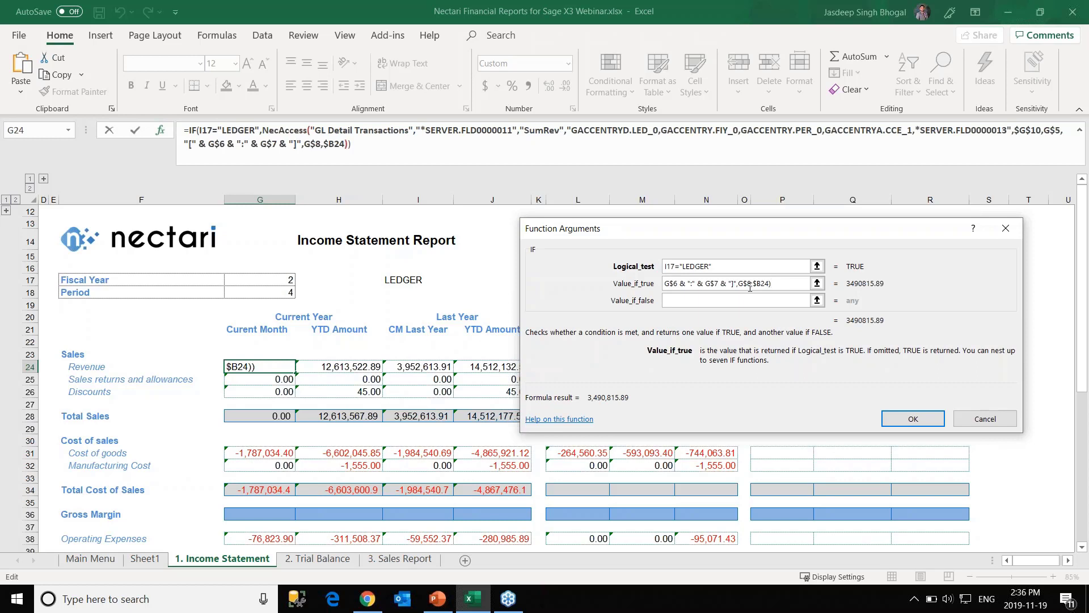
{"action": "left_click", "coordinate": [755, 299]}
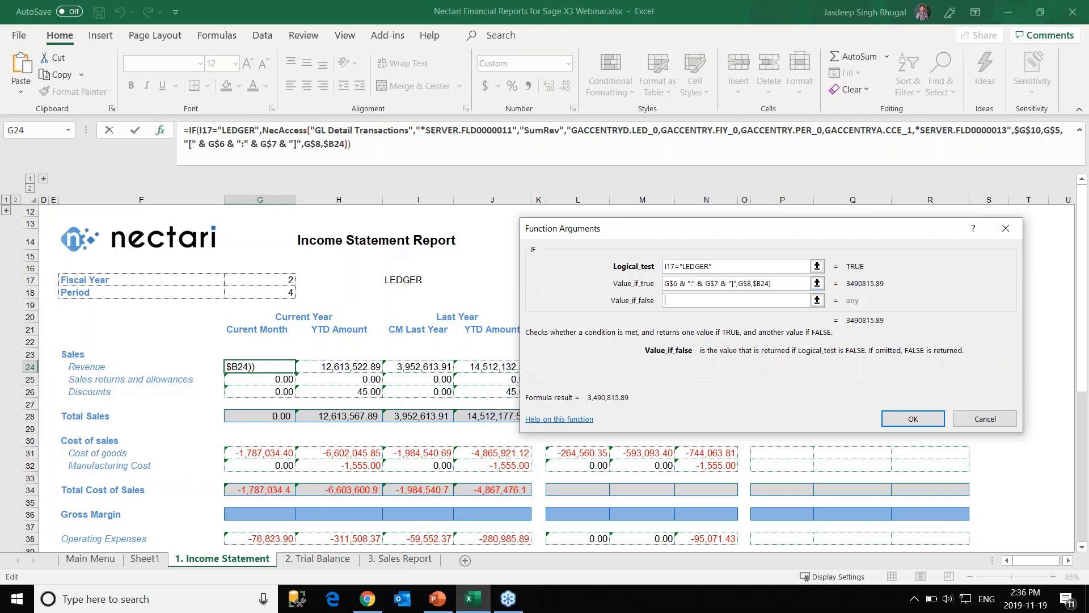
{"action": "key", "text": "ctrl+v"}
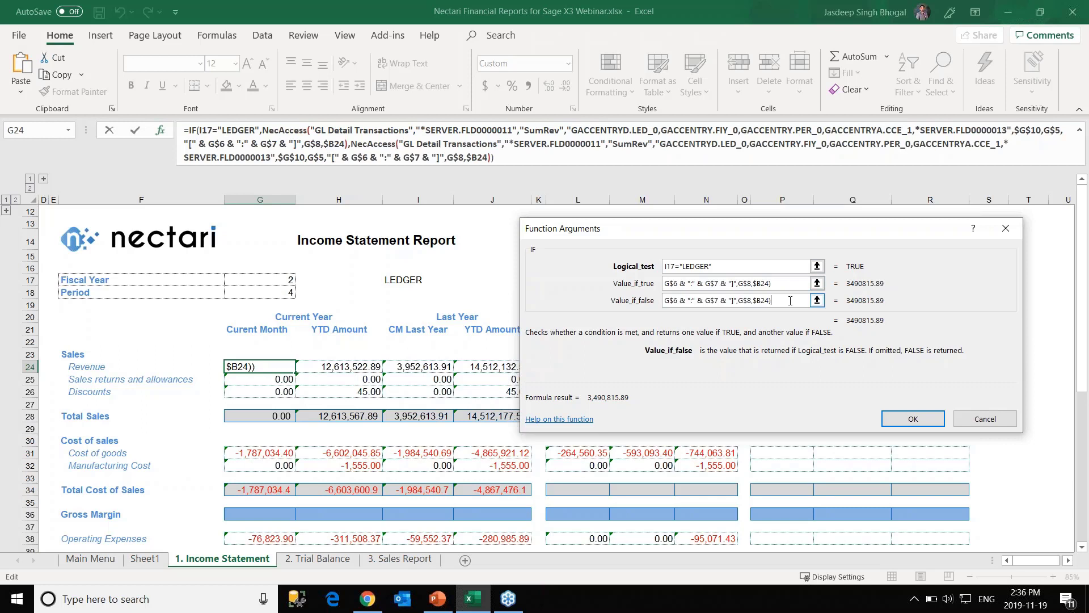
{"action": "left_click_drag", "start_coordinate": [780, 301], "coordinate": [694, 305]}
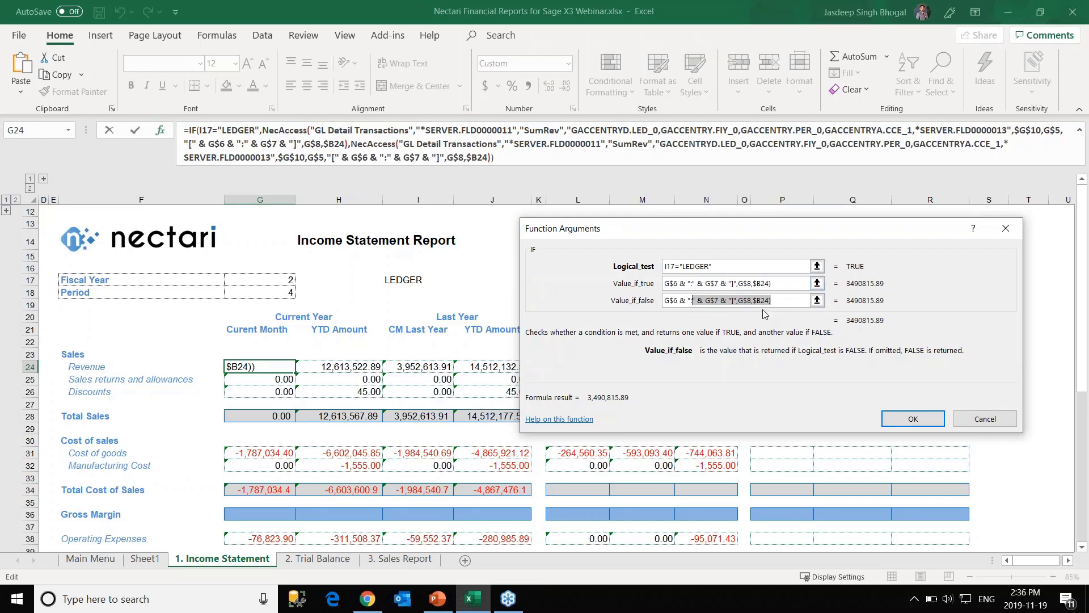
{"action": "left_click", "coordinate": [913, 418]}
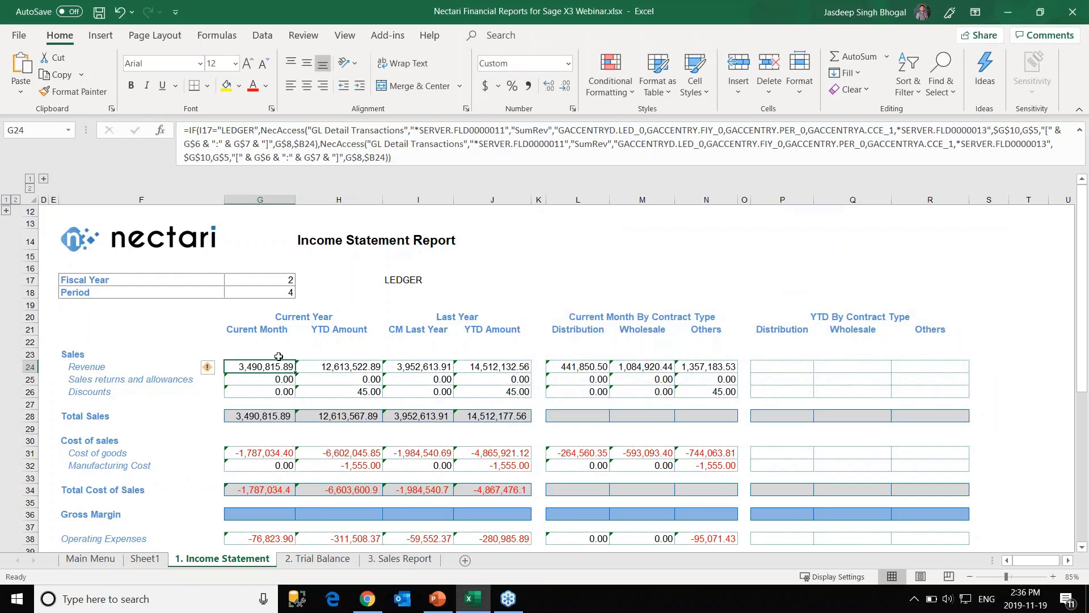
{"action": "left_click", "coordinate": [388, 35]}
Set G24's second NecAccess formula to the Transaction Posting field with Sum (Reversal), then inspect H24.
{"action": "left_click", "coordinate": [47, 57]}
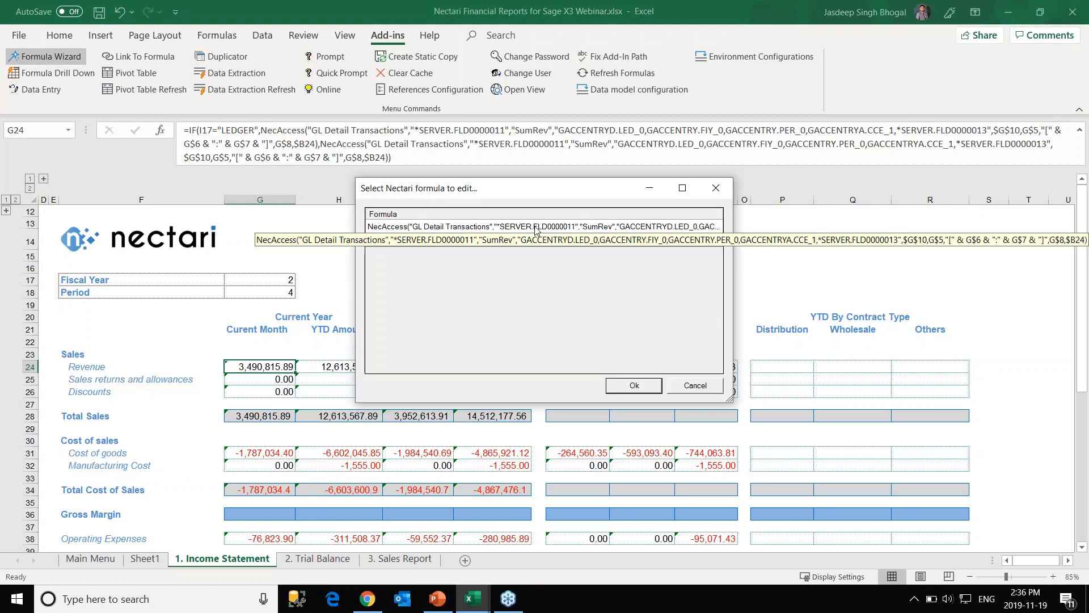
{"action": "left_click", "coordinate": [491, 241]}
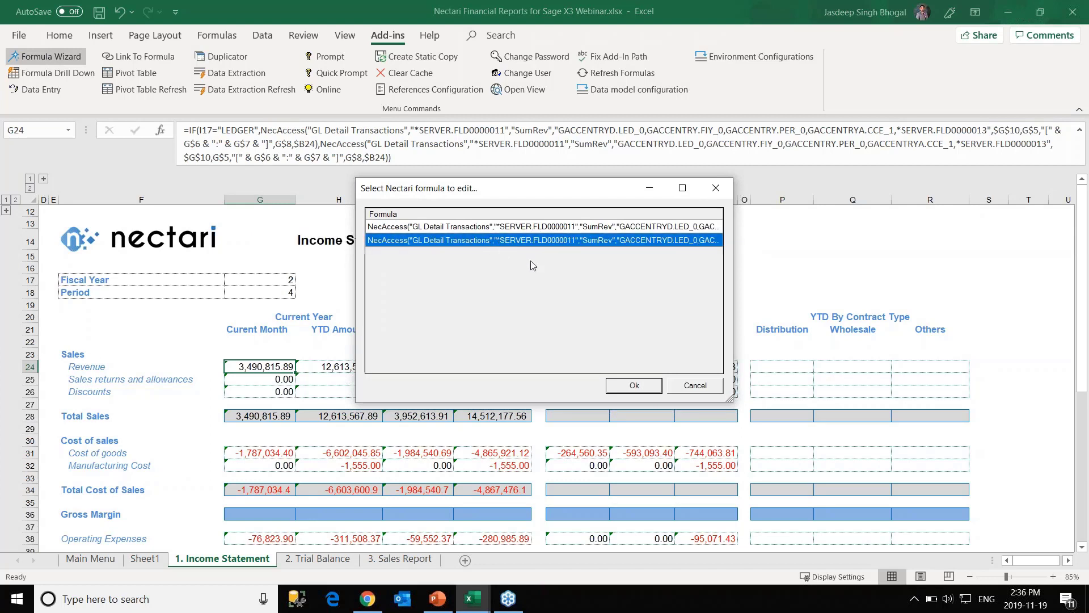
{"action": "left_click", "coordinate": [624, 386]}
{"action": "left_click", "coordinate": [455, 160]}
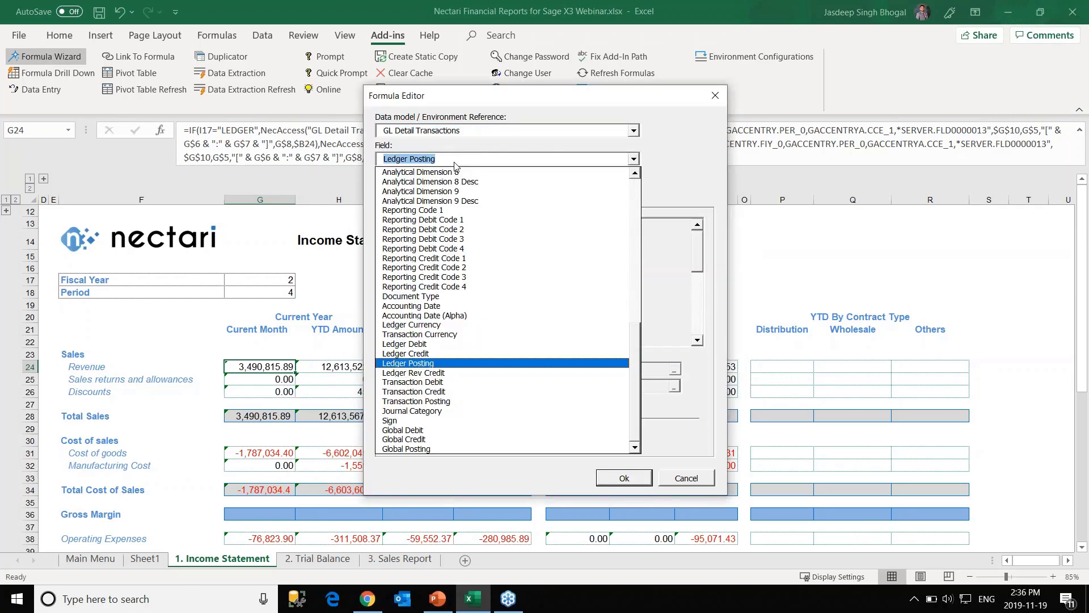
{"action": "left_click", "coordinate": [442, 402]}
{"action": "left_click", "coordinate": [434, 188]}
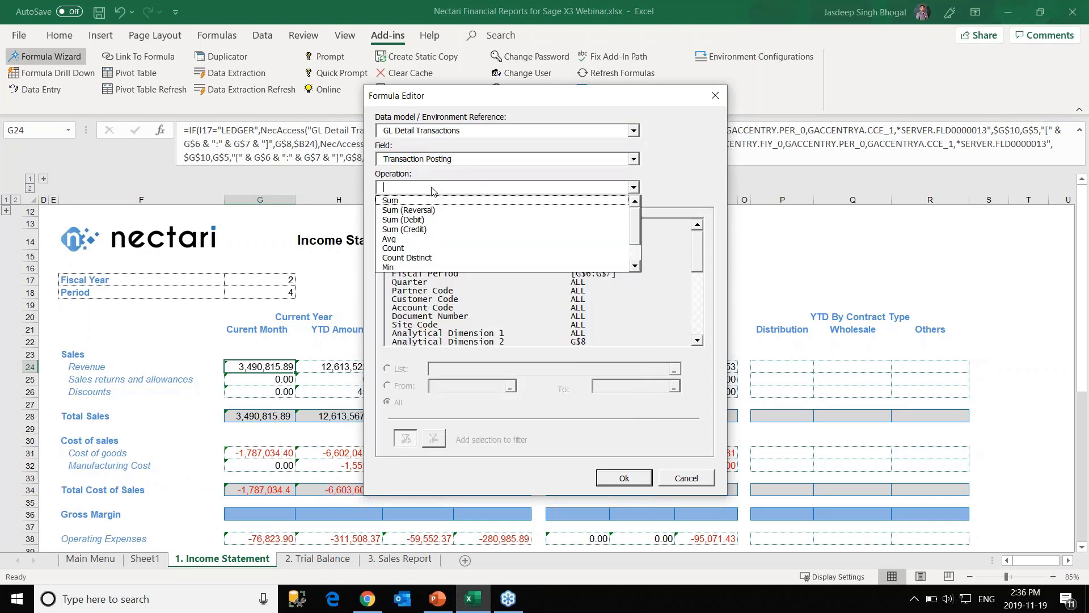
{"action": "left_click", "coordinate": [423, 209]}
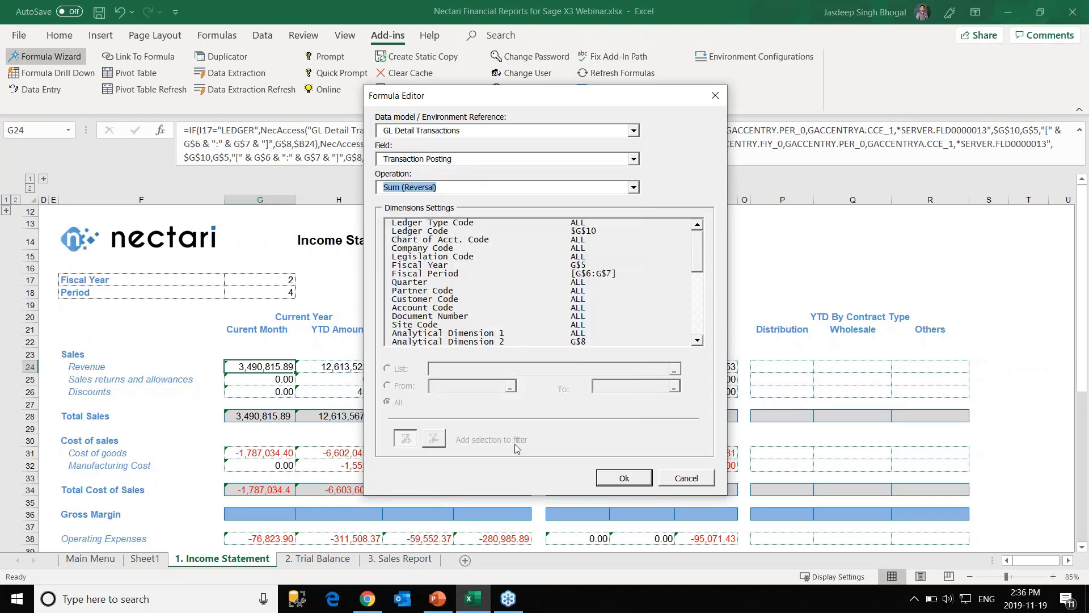
{"action": "left_click", "coordinate": [627, 478]}
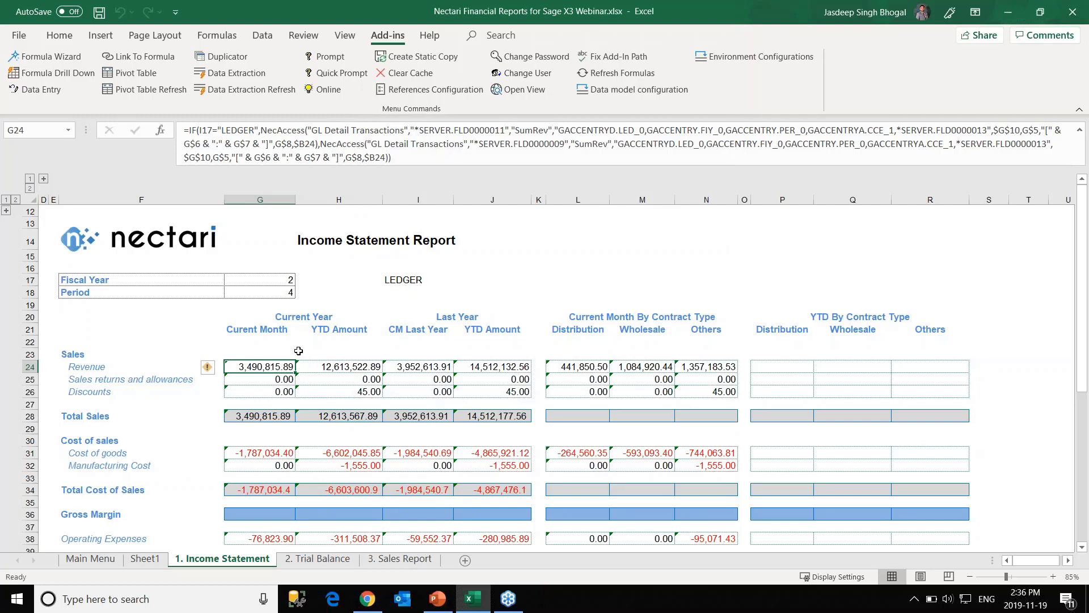
{"action": "left_click", "coordinate": [332, 367]}
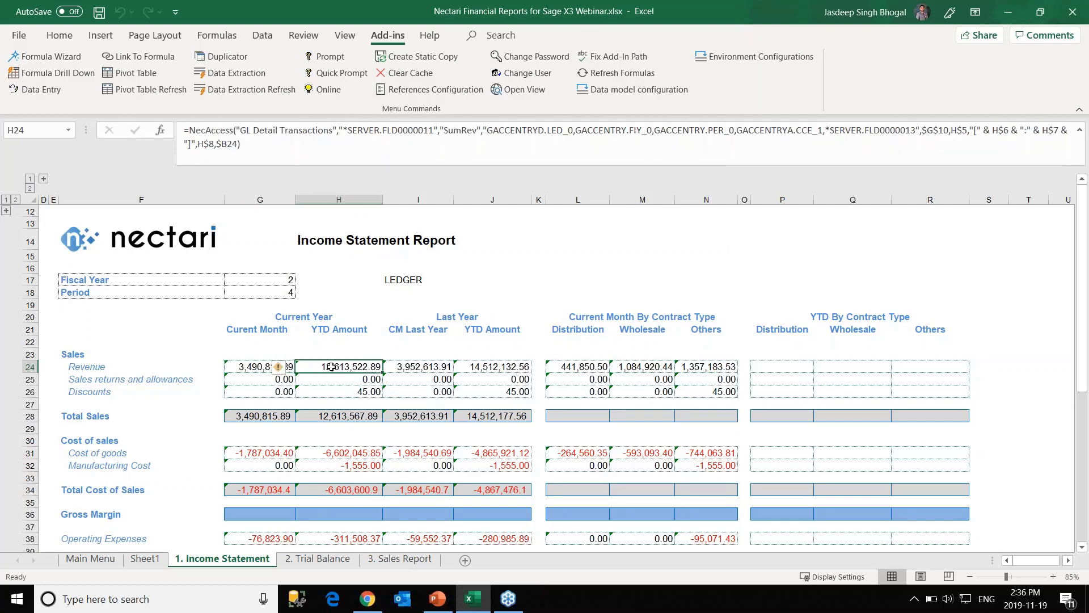
Check G24's IF formula and enter TRANSACTION in cell I17.
{"action": "left_click", "coordinate": [252, 373]}
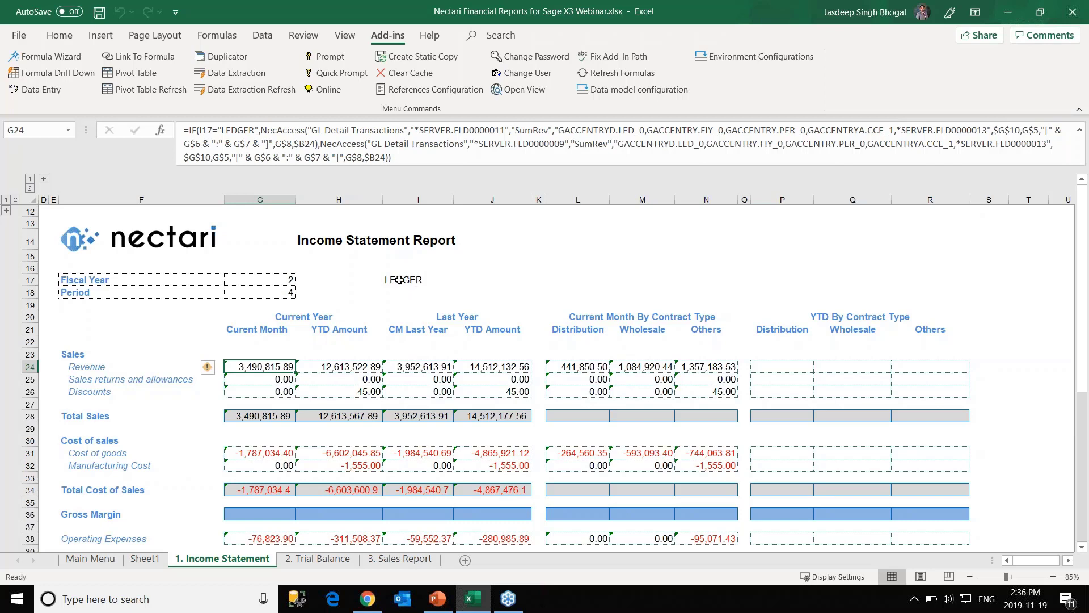
{"action": "left_click", "coordinate": [400, 281]}
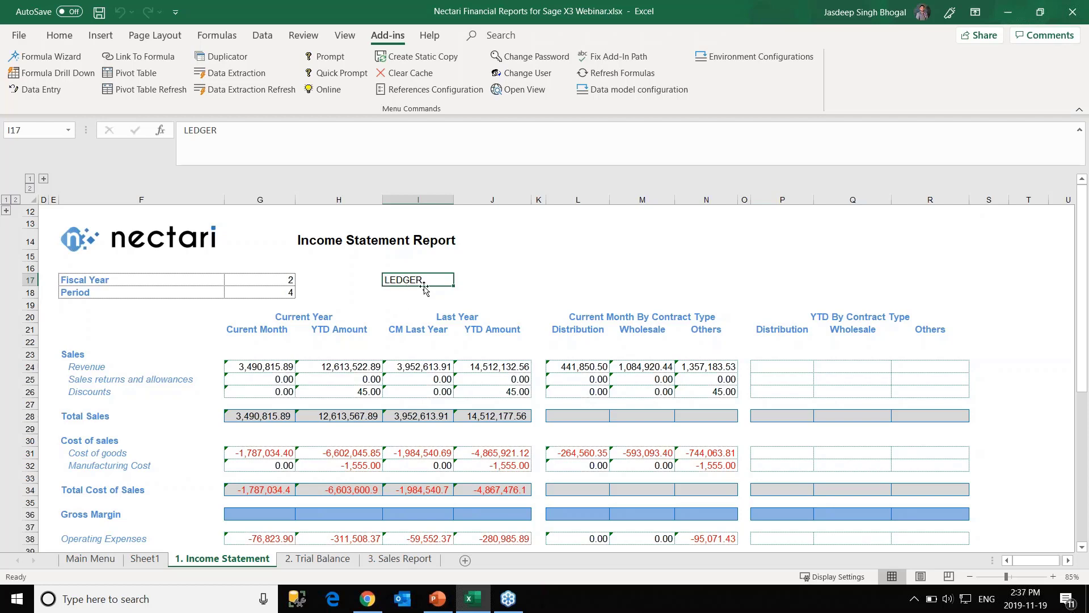
{"action": "left_click", "coordinate": [266, 367]}
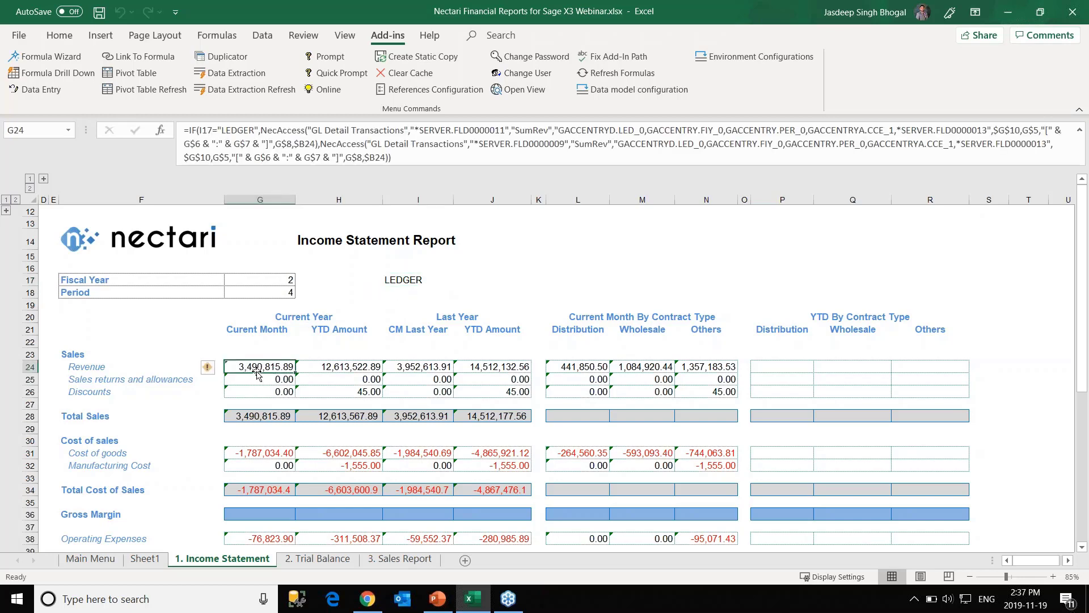
{"action": "left_click", "coordinate": [412, 279]}
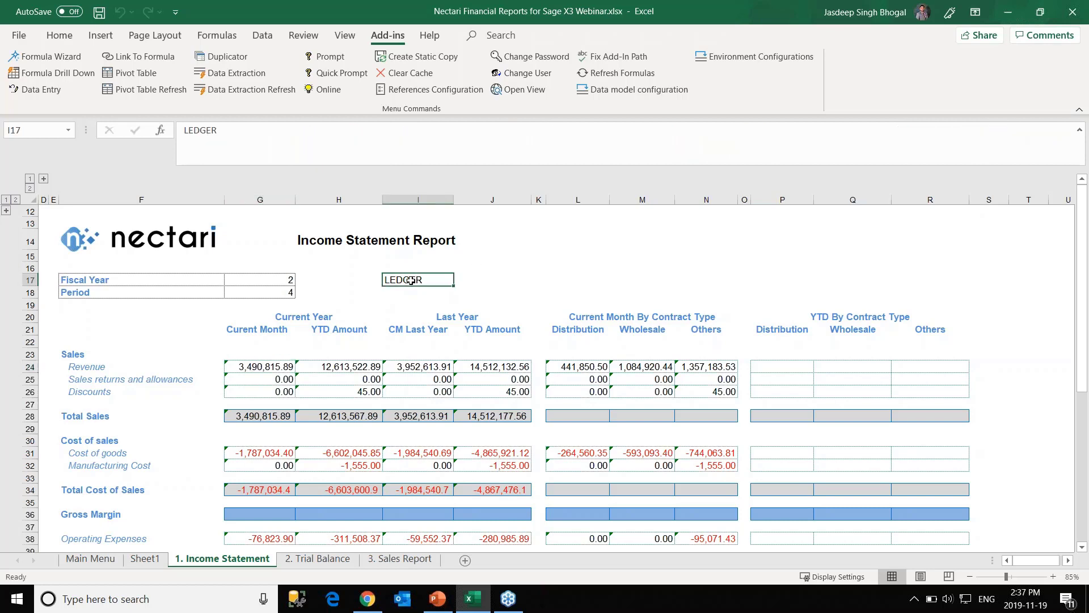
{"action": "type", "text": "TRANSAVCT"}
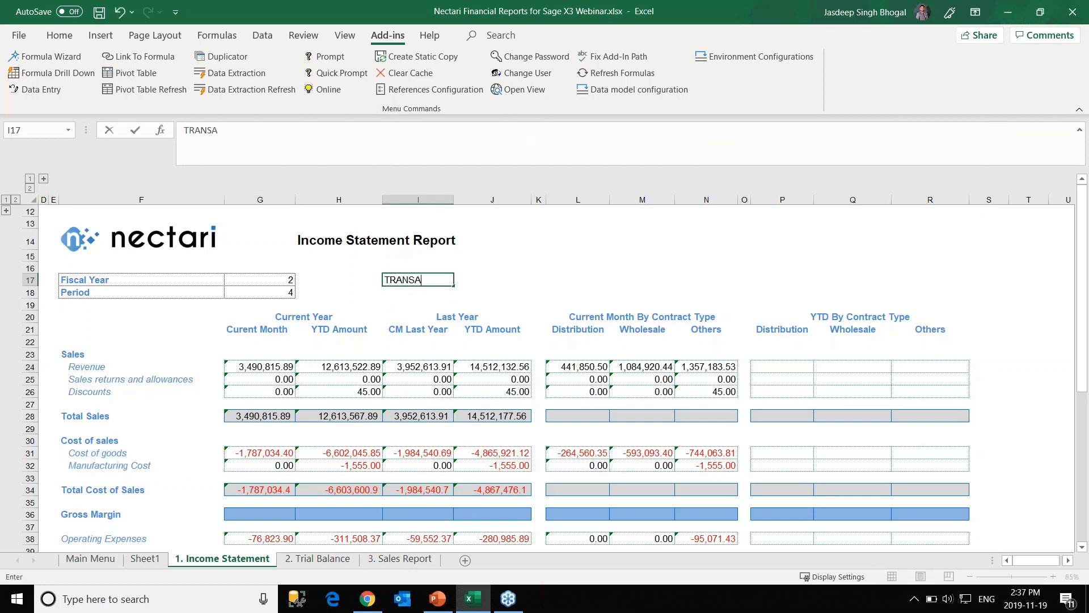
{"action": "key", "text": "BackSpace"}
{"action": "key", "text": "BackSpace"}
{"action": "key", "text": "BackSpace"}
{"action": "type", "text": "CTION"}
{"action": "key", "text": "Return"}
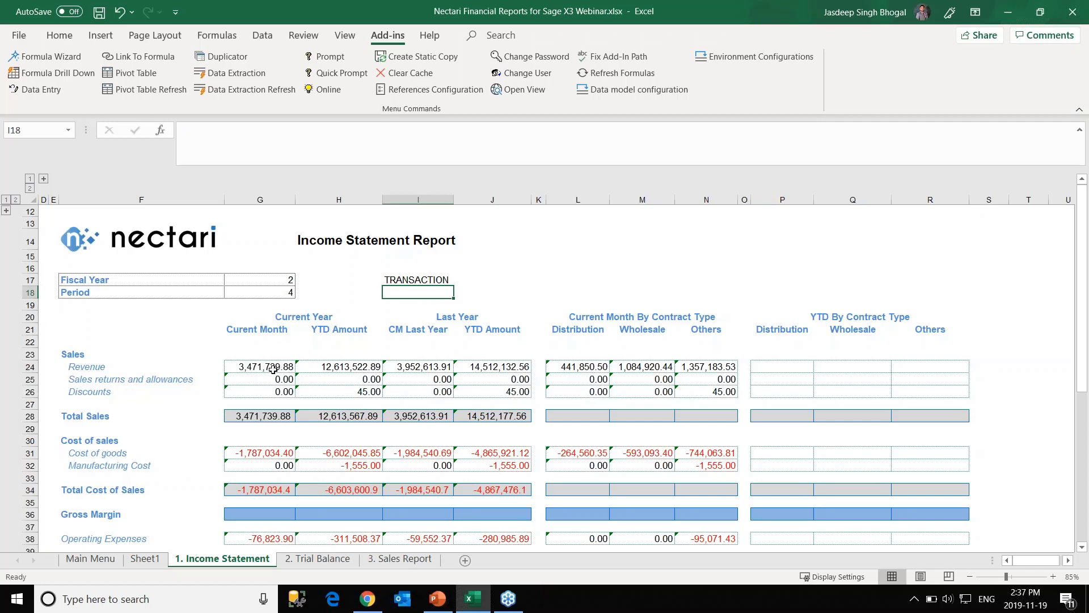
Replace I17's value with LEDGER to recalculate the Income Statement.
{"action": "left_click", "coordinate": [405, 276]}
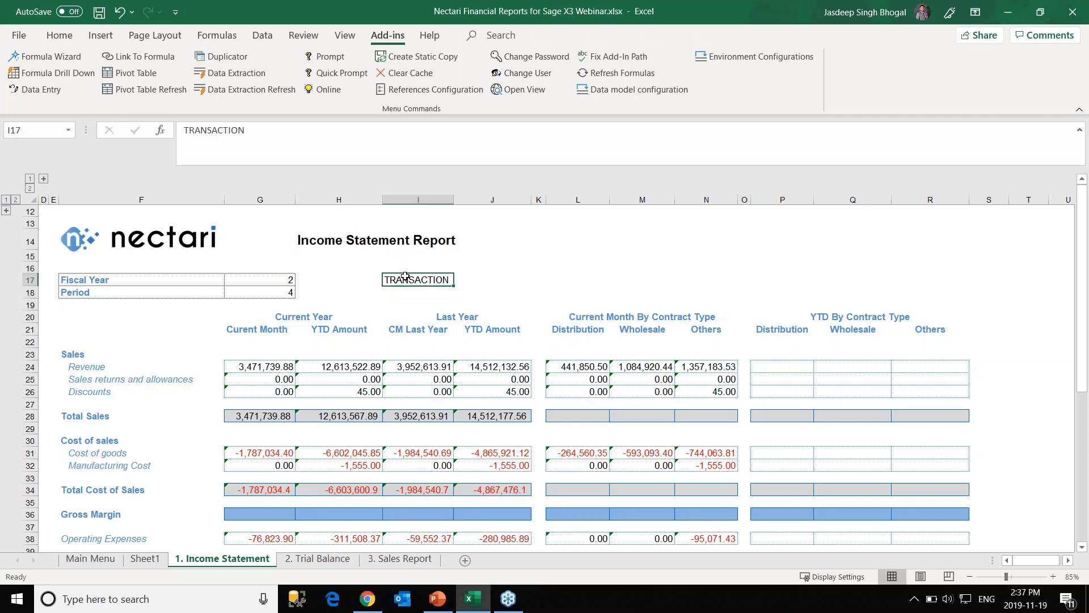
{"action": "type", "text": "LEDGER"}
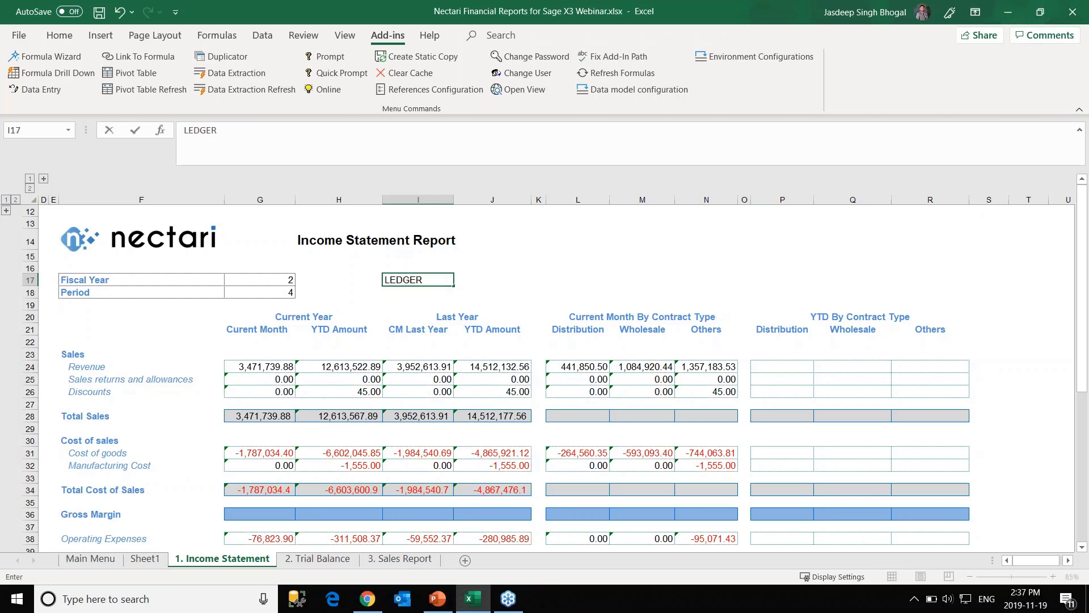
{"action": "key", "text": "Return"}
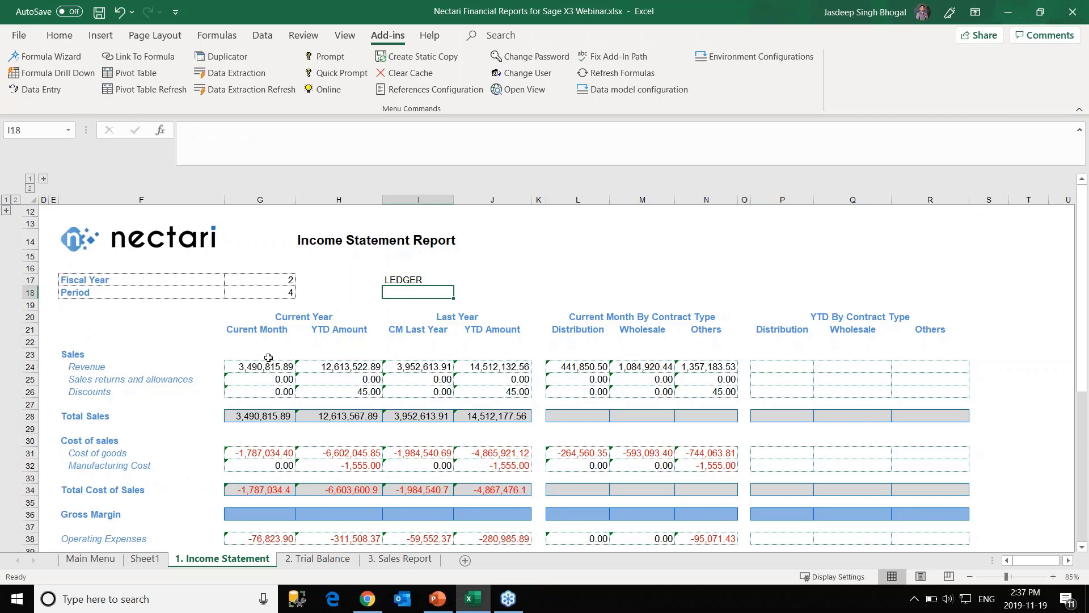
Select the G24 Revenue figure and open the Nectari formula picker for it.
{"action": "left_click", "coordinate": [411, 278]}
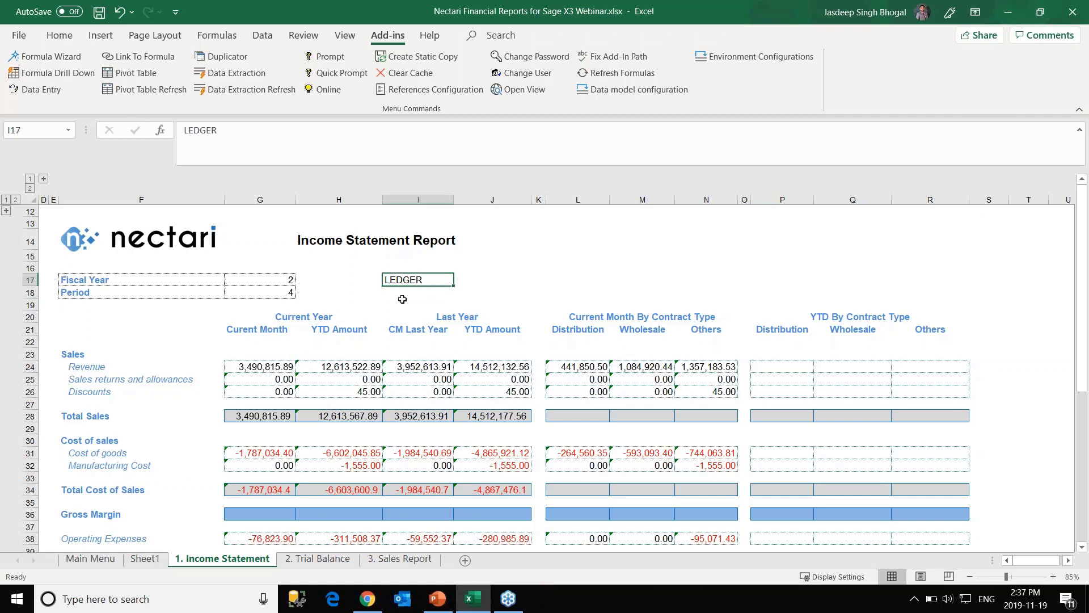
{"action": "left_click", "coordinate": [262, 365]}
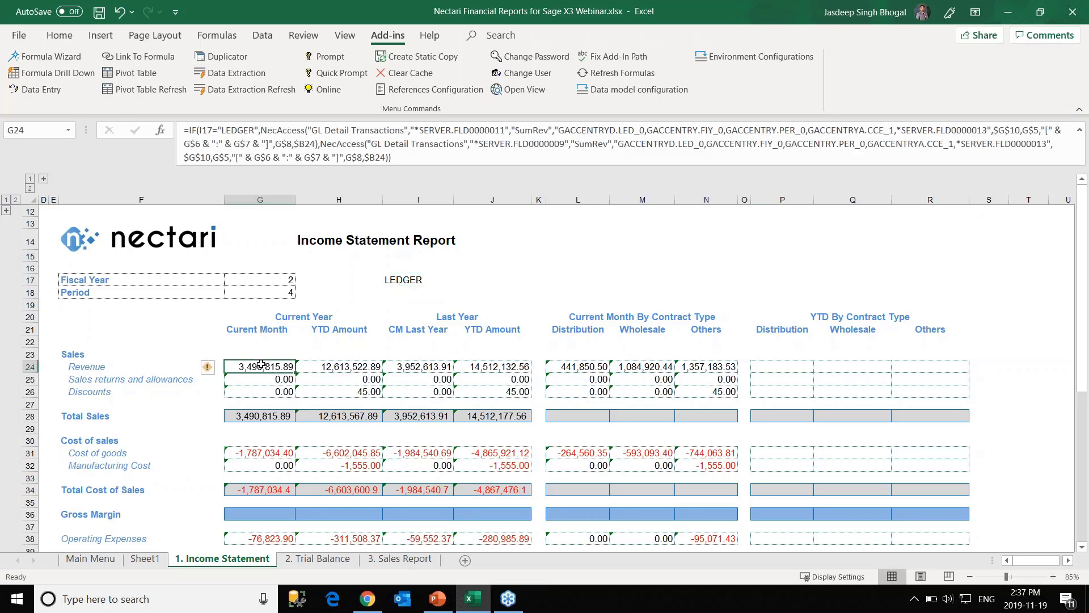
{"action": "left_click", "coordinate": [45, 56]}
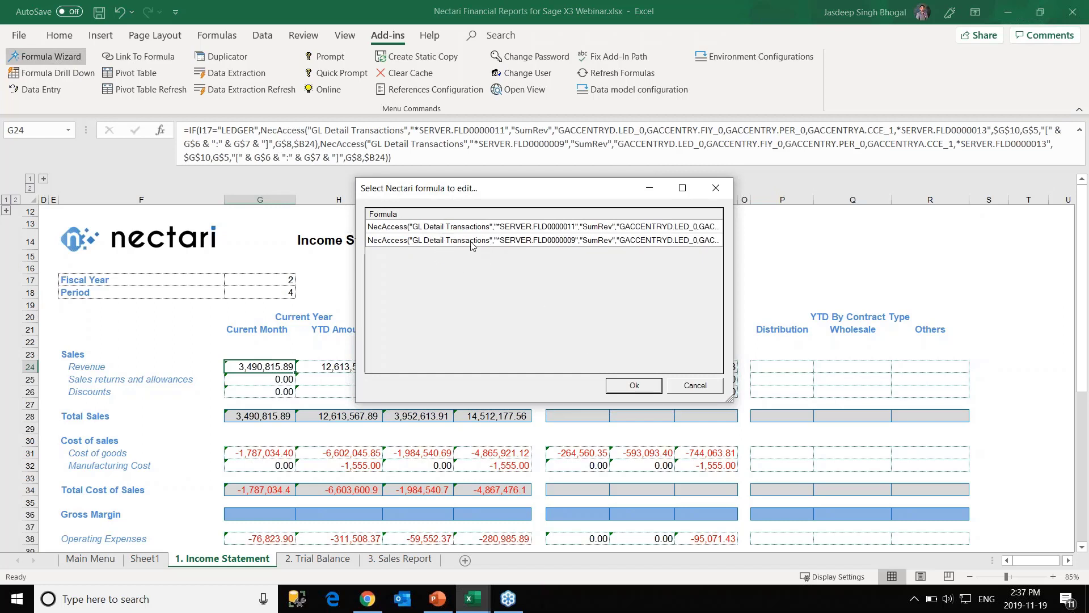
Cancel the Select Nectari formula dialog without editing either formula.
{"action": "left_click", "coordinate": [688, 389]}
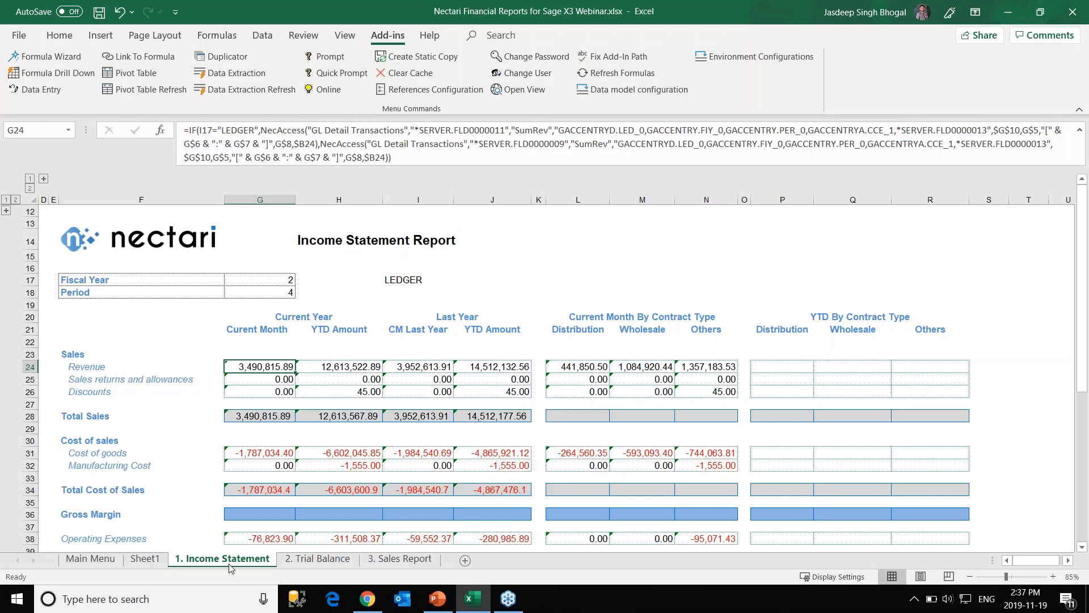
Unhide the Demo sheet from the sheet-tab Unhide list.
{"action": "right_click", "coordinate": [85, 563]}
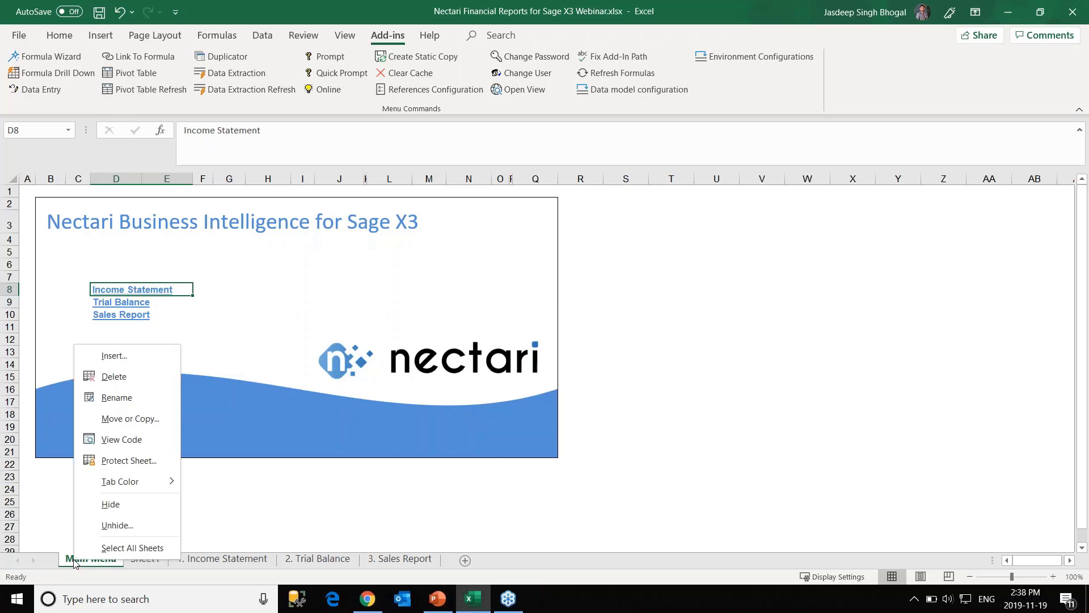
{"action": "left_click", "coordinate": [110, 525]}
{"action": "left_click", "coordinate": [39, 486]}
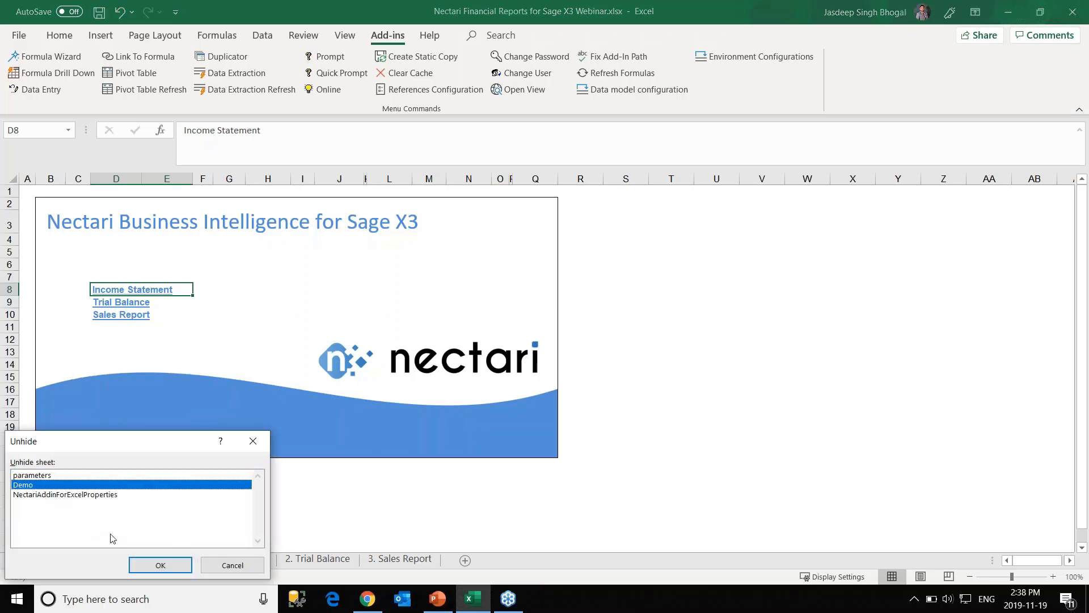
{"action": "left_click", "coordinate": [143, 566]}
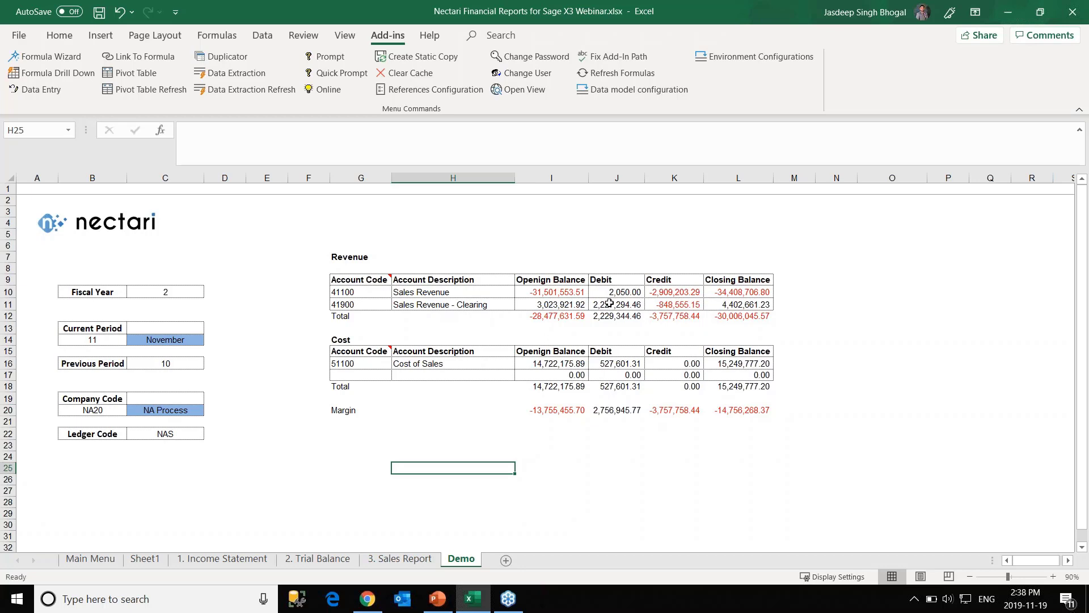
From cell I11, open Nectari view 490000023 Posting by Product Lines.
{"action": "left_click", "coordinate": [563, 305]}
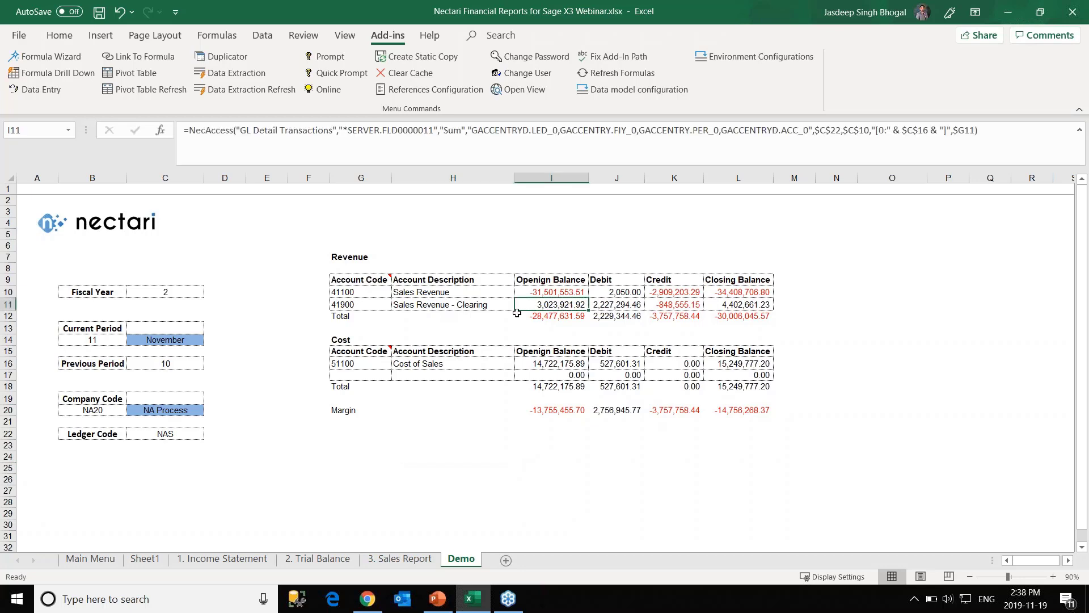
{"action": "left_click", "coordinate": [522, 90]}
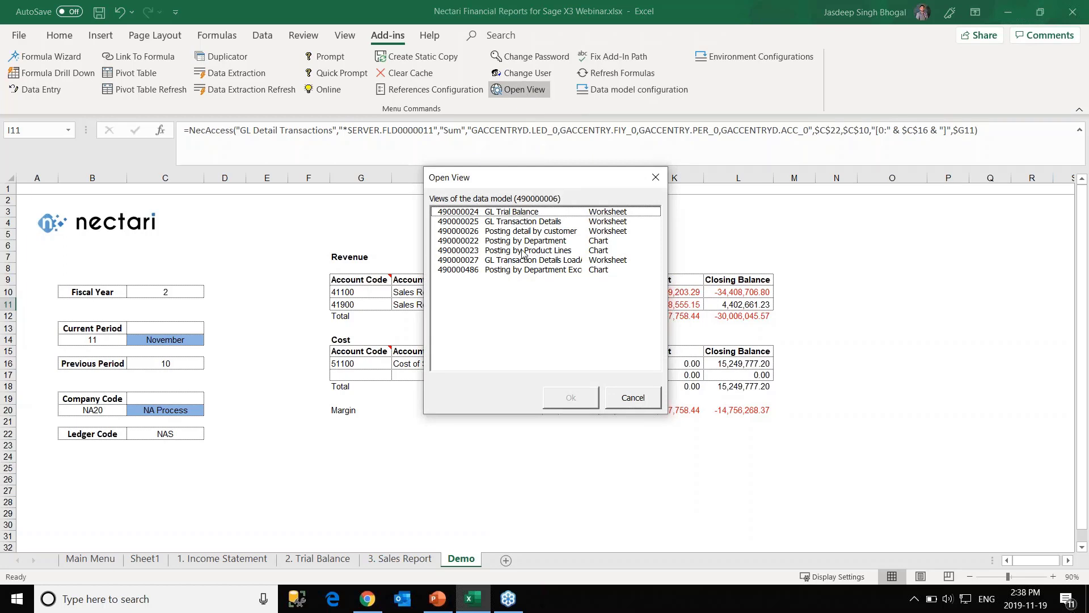
{"action": "left_click", "coordinate": [507, 251]}
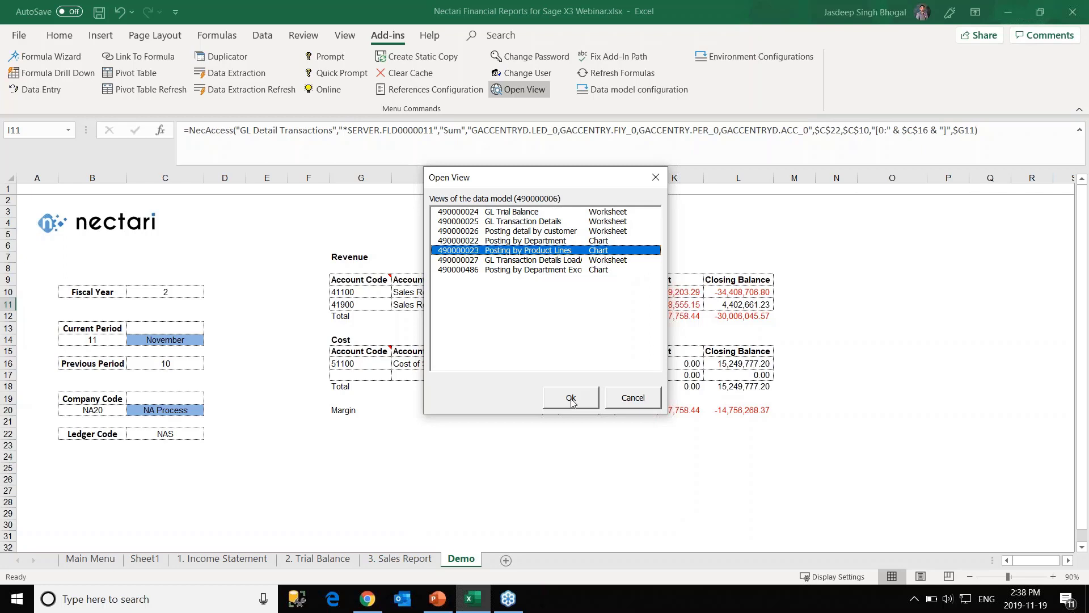
{"action": "left_click", "coordinate": [570, 398]}
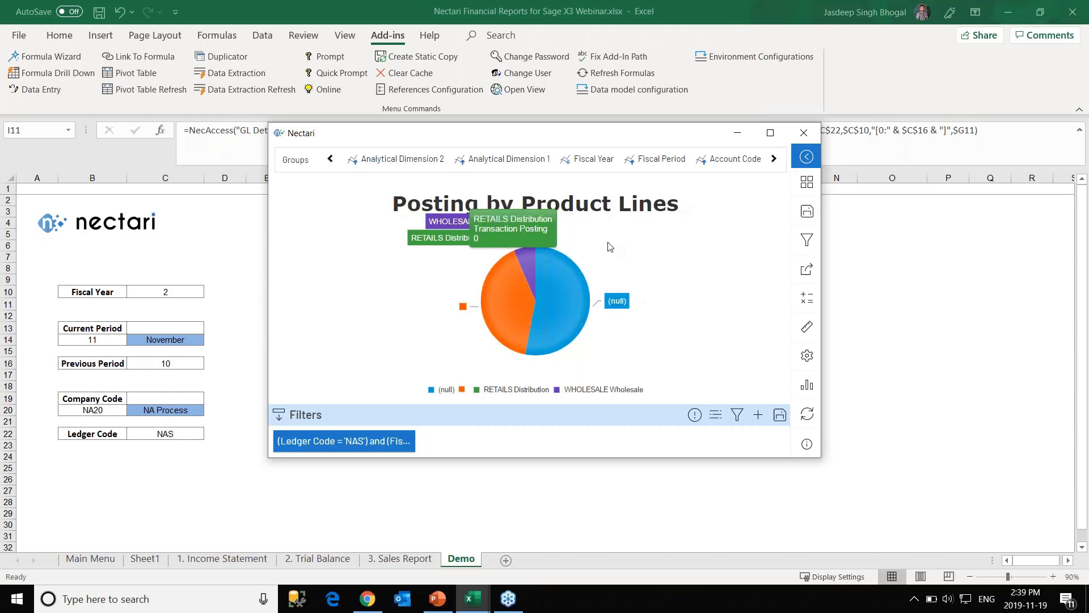
Move and maximize the Nectari chart window, then review its Dimension fields.
{"action": "left_click_drag", "start_coordinate": [553, 133], "coordinate": [734, 129]}
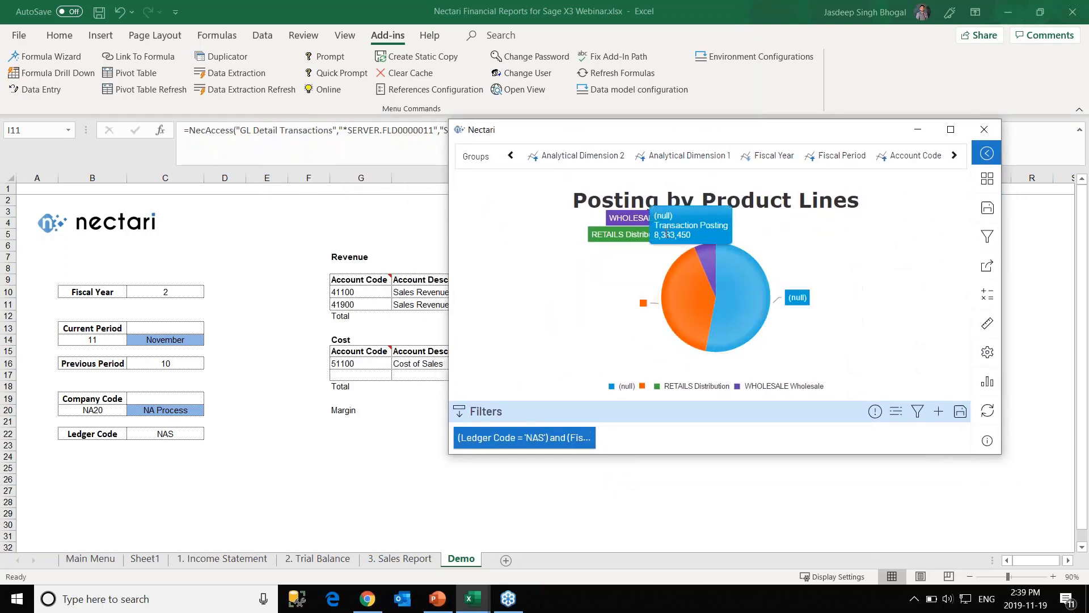
{"action": "mouse_move", "coordinate": [738, 271]}
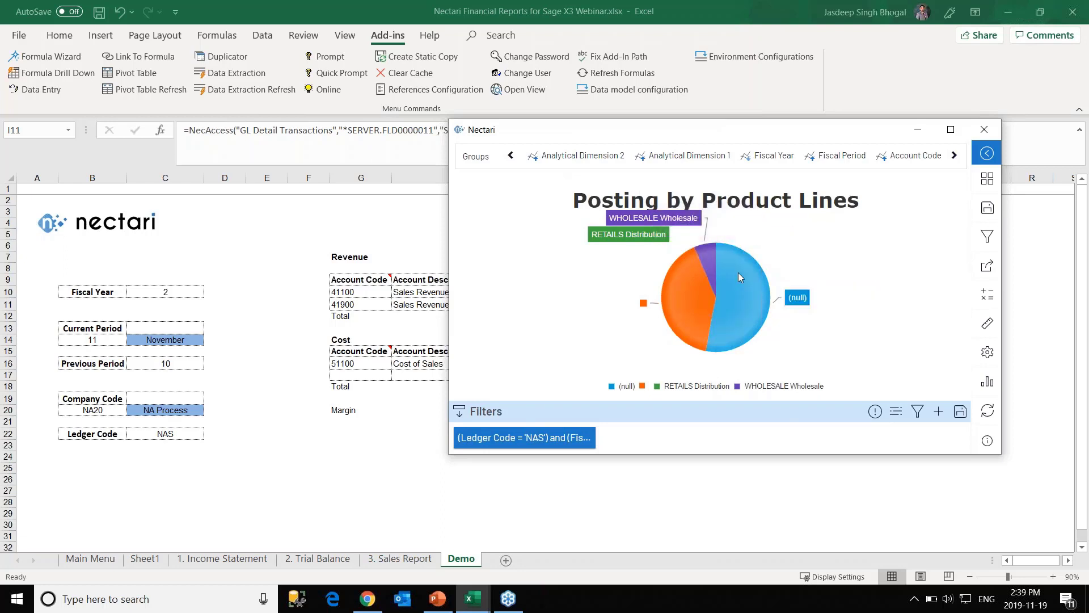
{"action": "mouse_move", "coordinate": [698, 282]}
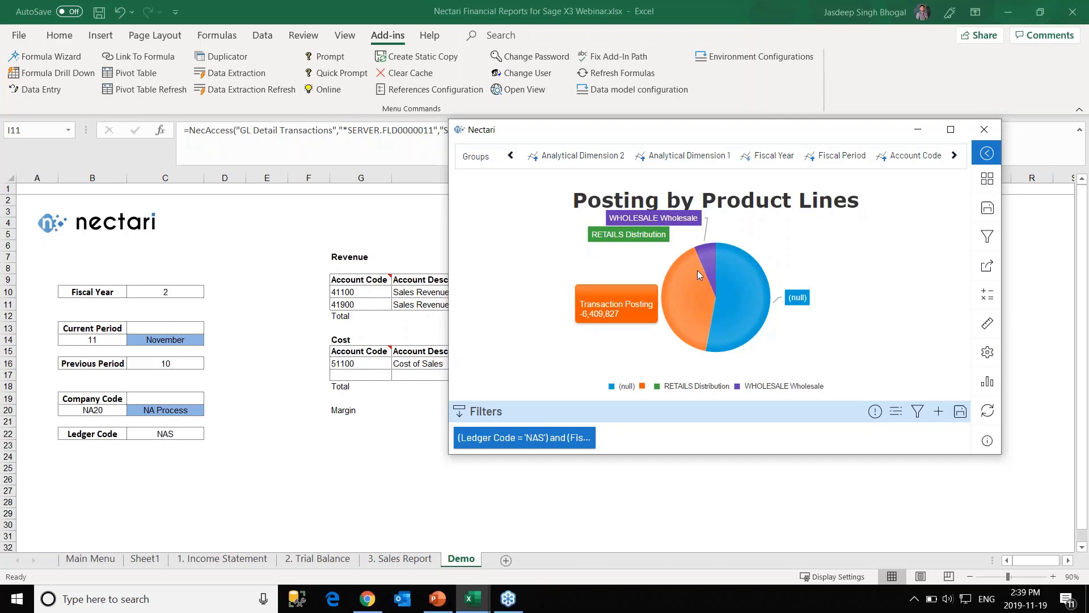
{"action": "mouse_move", "coordinate": [701, 257]}
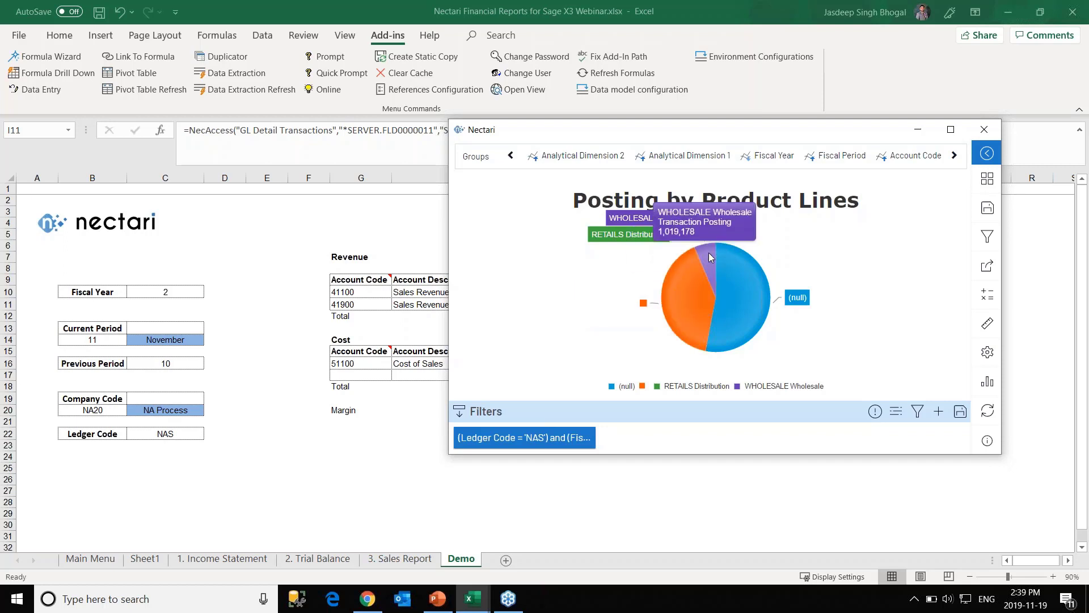
{"action": "mouse_move", "coordinate": [756, 295]}
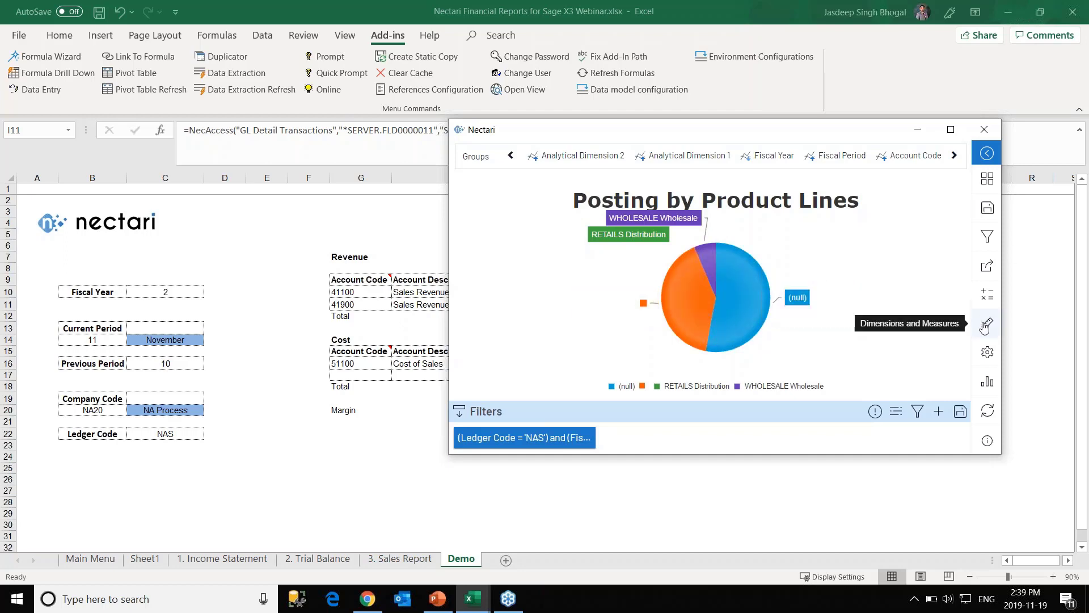
{"action": "left_click", "coordinate": [951, 130]}
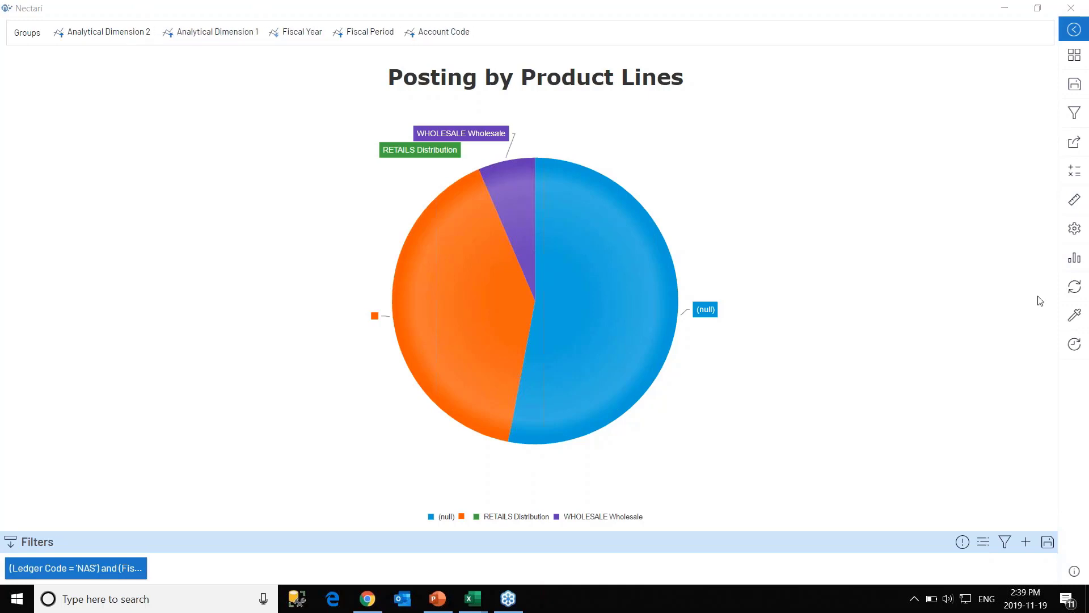
{"action": "left_click", "coordinate": [1076, 200]}
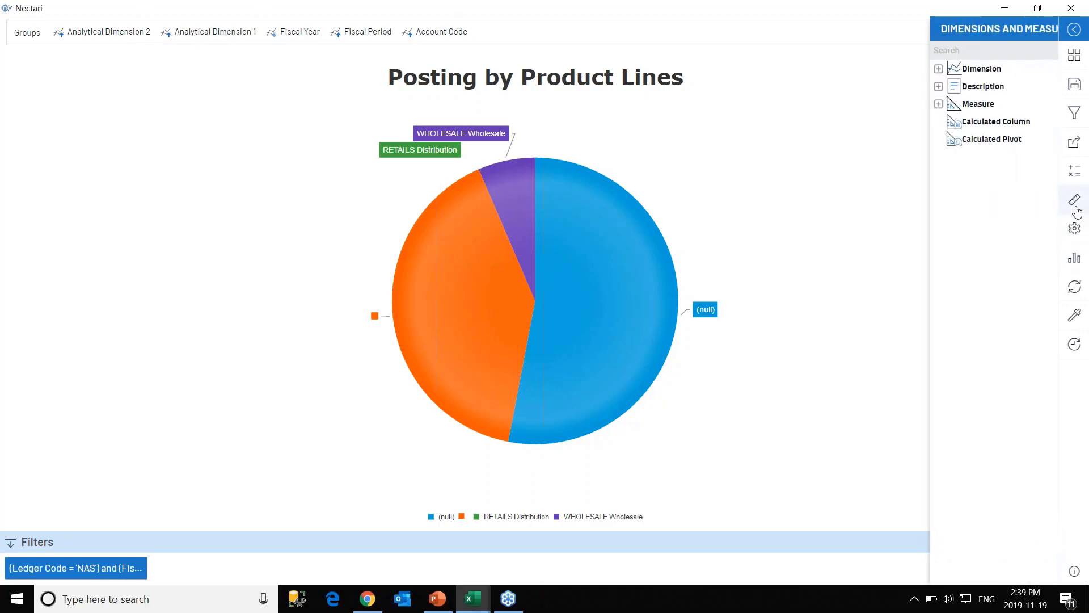
{"action": "left_click", "coordinate": [889, 68]}
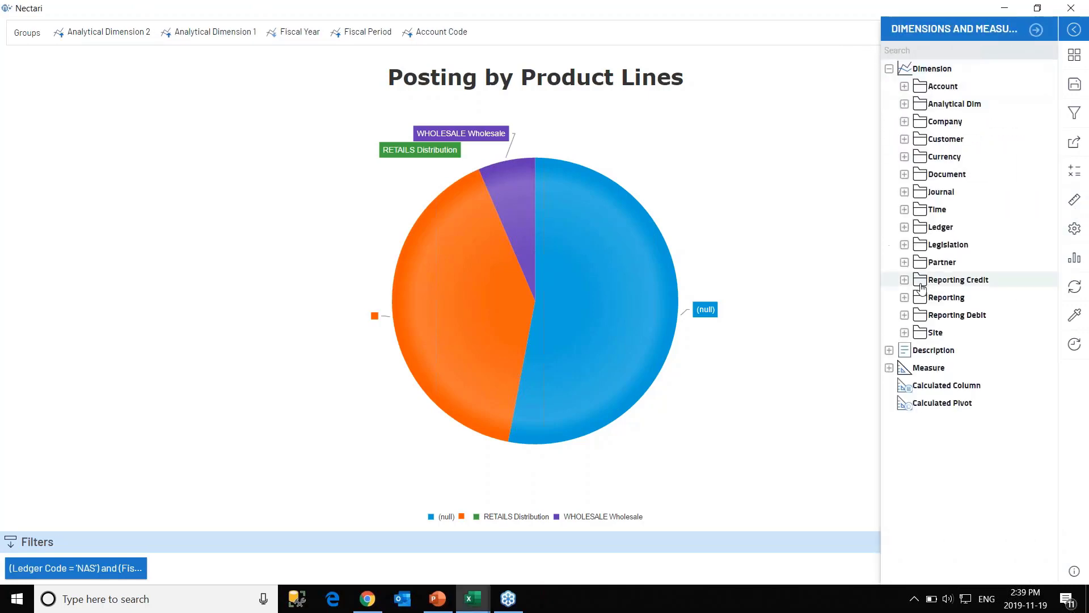
{"action": "left_click", "coordinate": [1036, 30]}
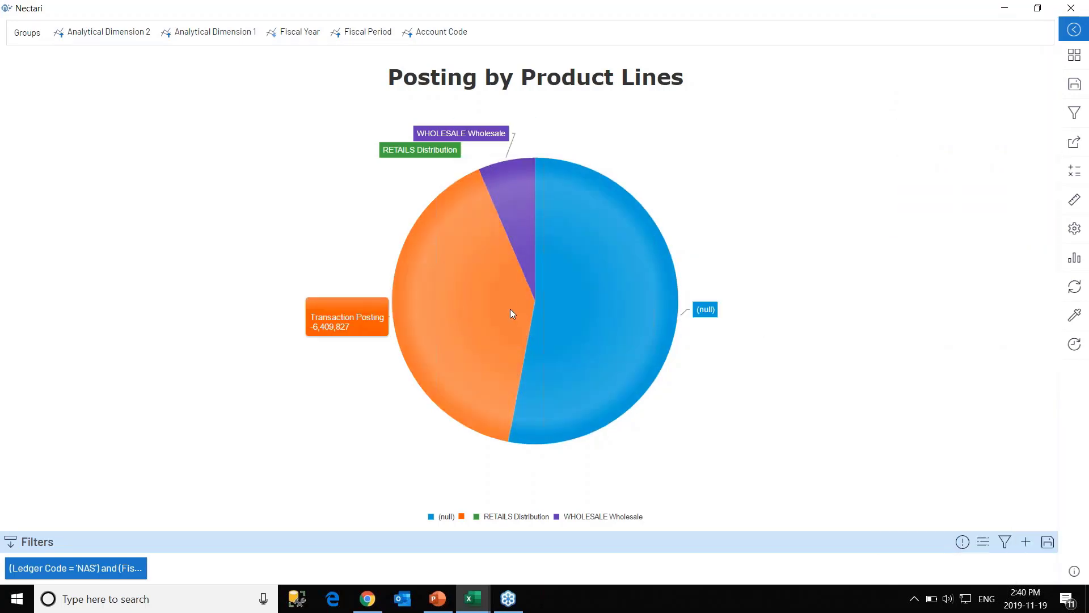
Drill down into the orange pie slice, drill back up, and minimize the chart.
{"action": "left_click", "coordinate": [485, 295]}
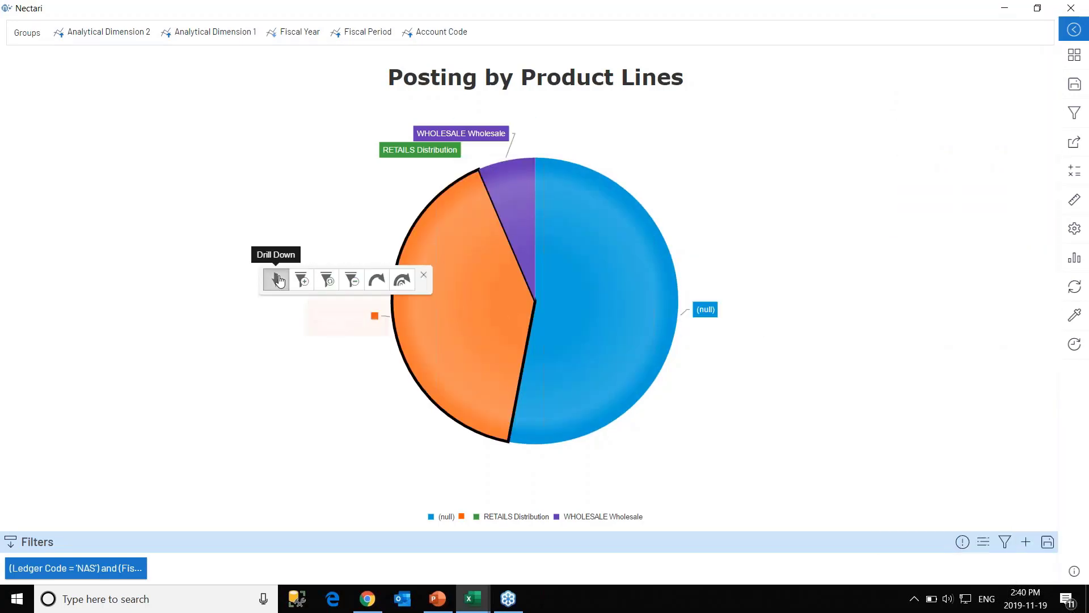
{"action": "left_click", "coordinate": [276, 280]}
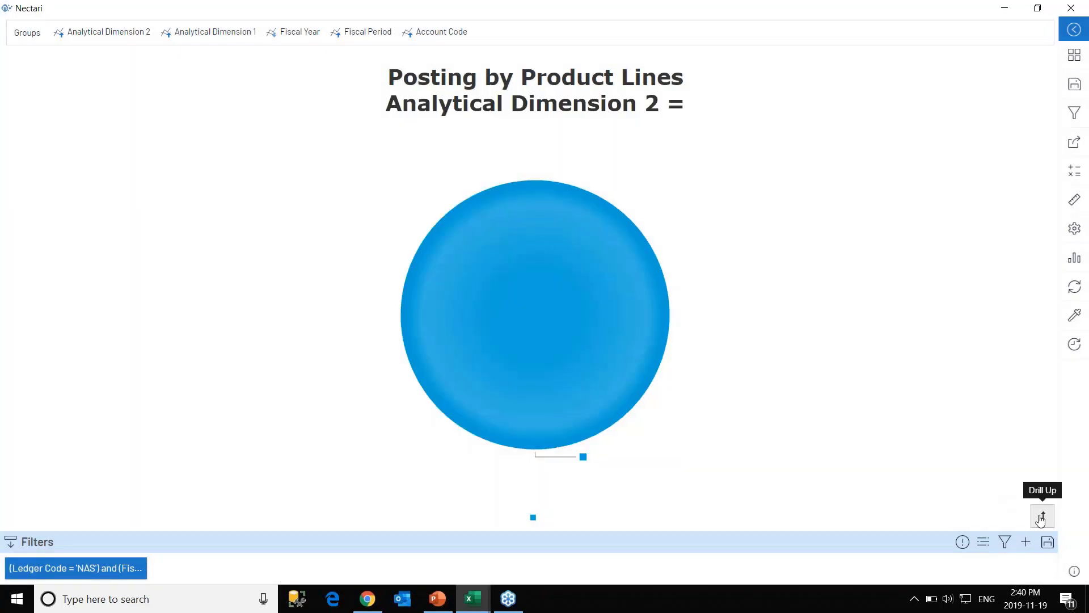
{"action": "left_click", "coordinate": [1042, 518]}
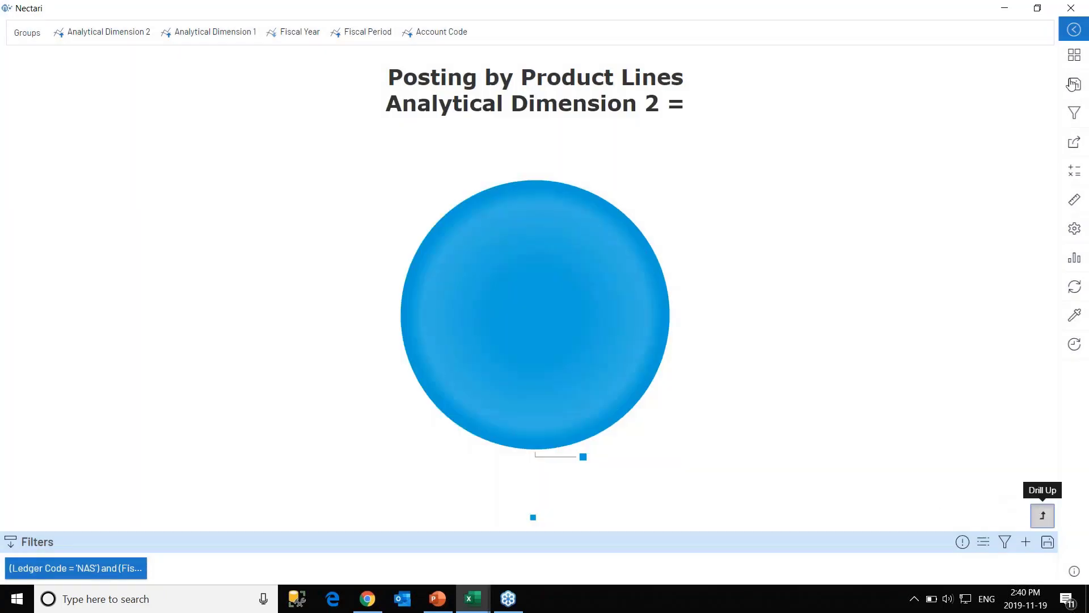
{"action": "left_click", "coordinate": [1005, 8]}
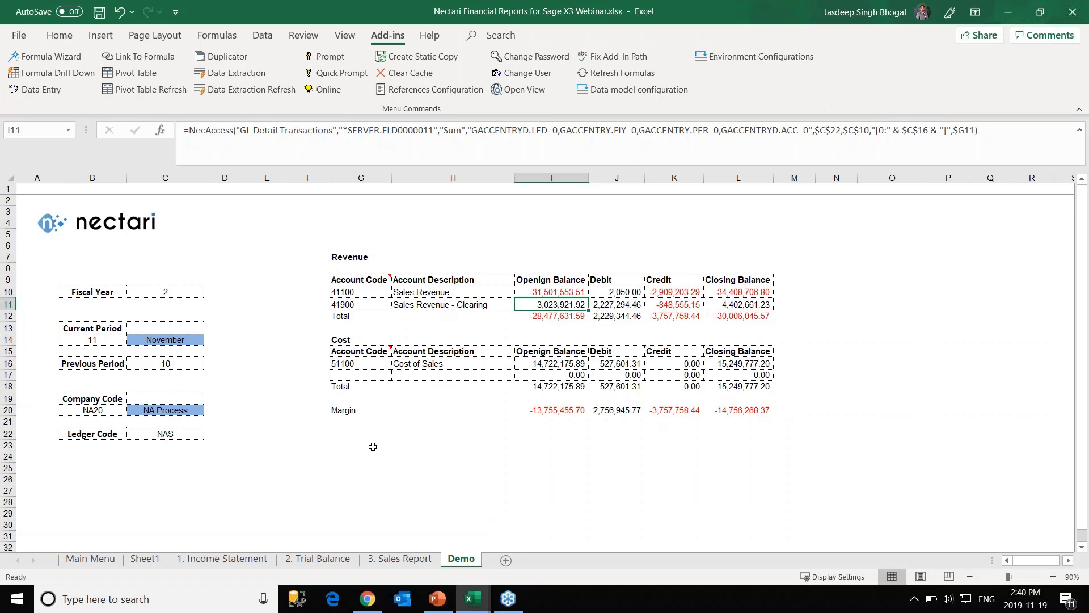
Go to 1. Income Statement and scroll it, then through 2. Trial Balance to 3. Sales Report.
{"action": "left_click", "coordinate": [96, 559]}
{"action": "left_click", "coordinate": [144, 559]}
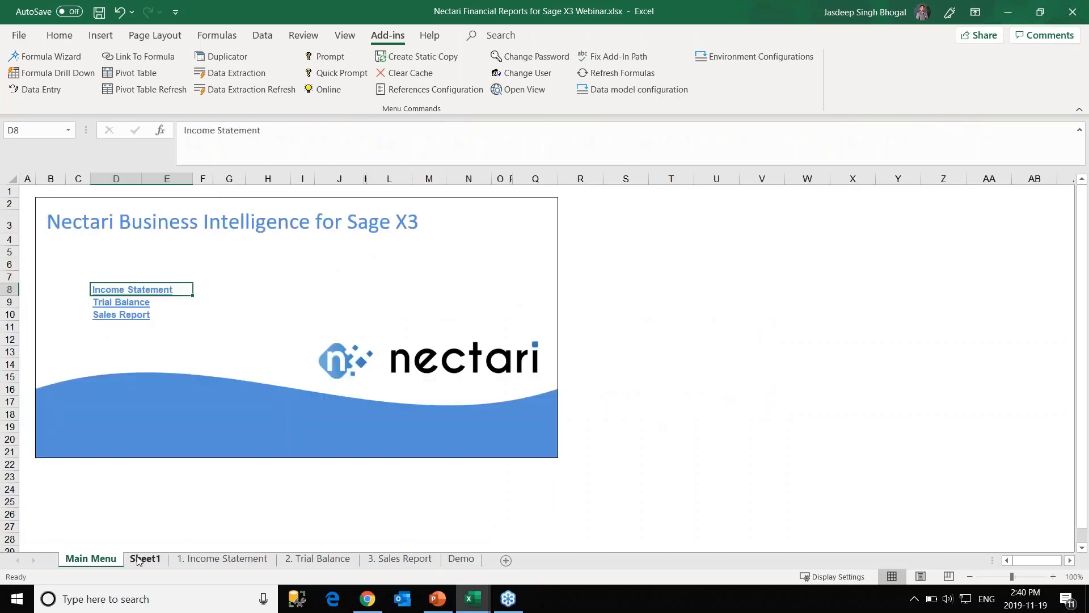
{"action": "left_click", "coordinate": [201, 560]}
{"action": "left_click", "coordinate": [205, 560]}
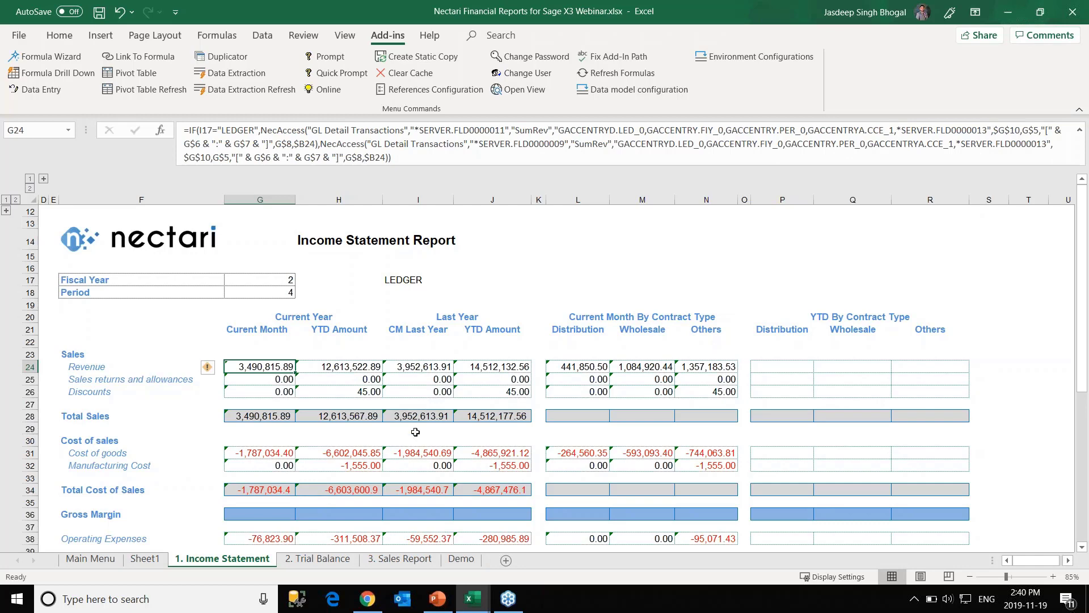
{"action": "scroll", "coordinate": [416, 433], "scroll_direction": "down", "scroll_amount": 2}
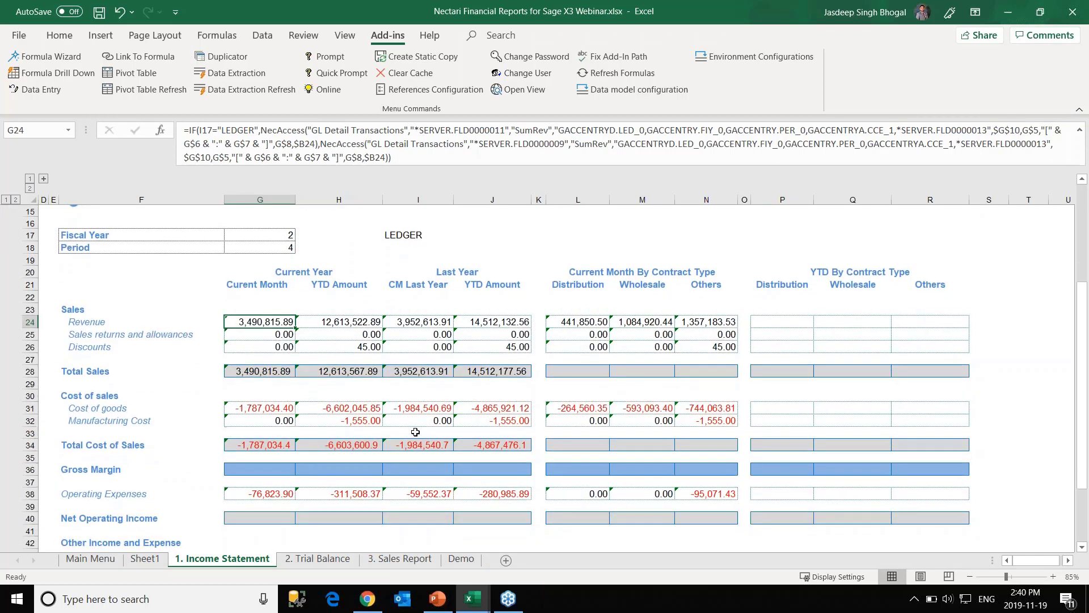
{"action": "scroll", "coordinate": [416, 432], "scroll_direction": "up", "scroll_amount": 2}
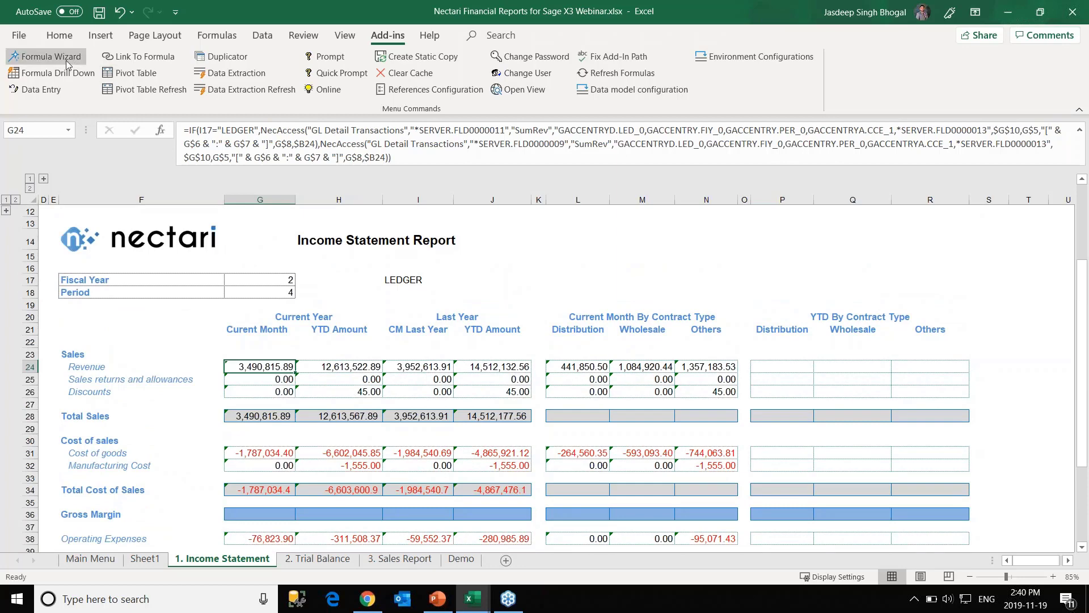
{"action": "left_click", "coordinate": [321, 560]}
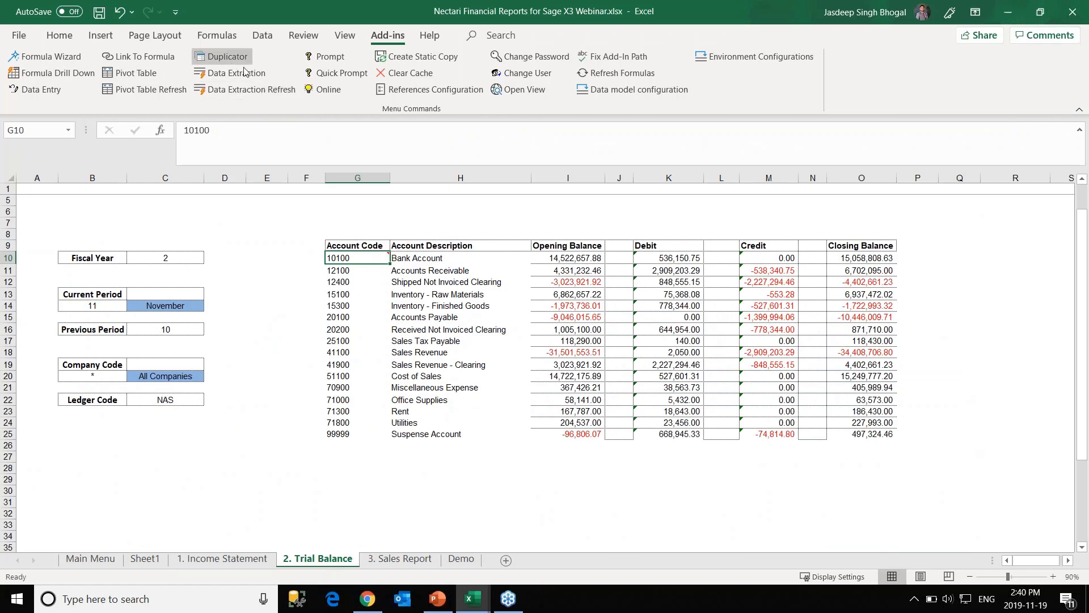
{"action": "left_click", "coordinate": [404, 560]}
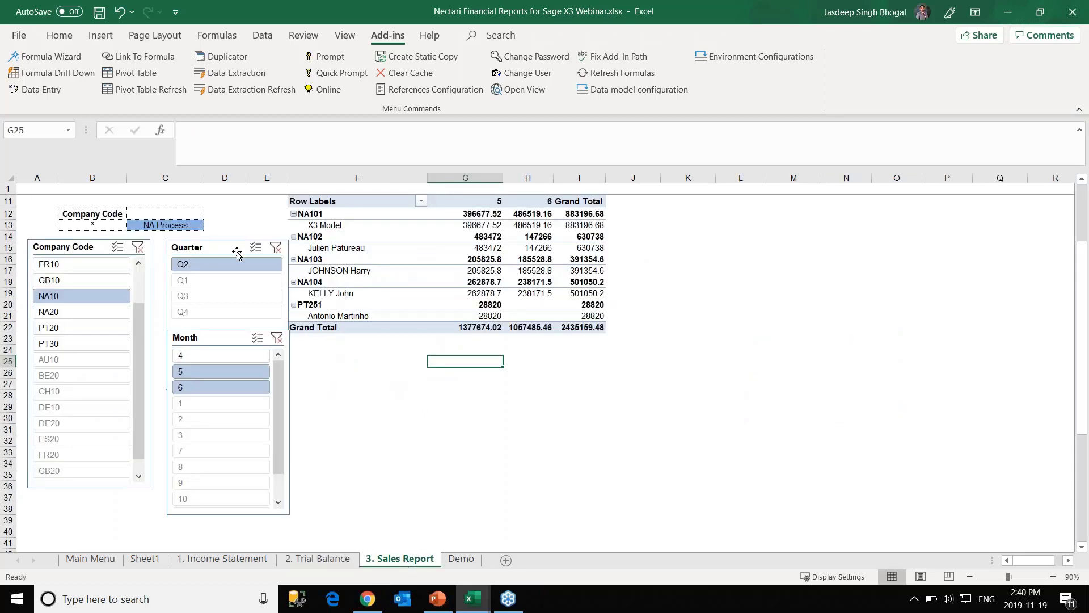
Clear the Company Code and Month slicer filters and close the PivotTable Fields pane.
{"action": "left_click", "coordinate": [137, 247]}
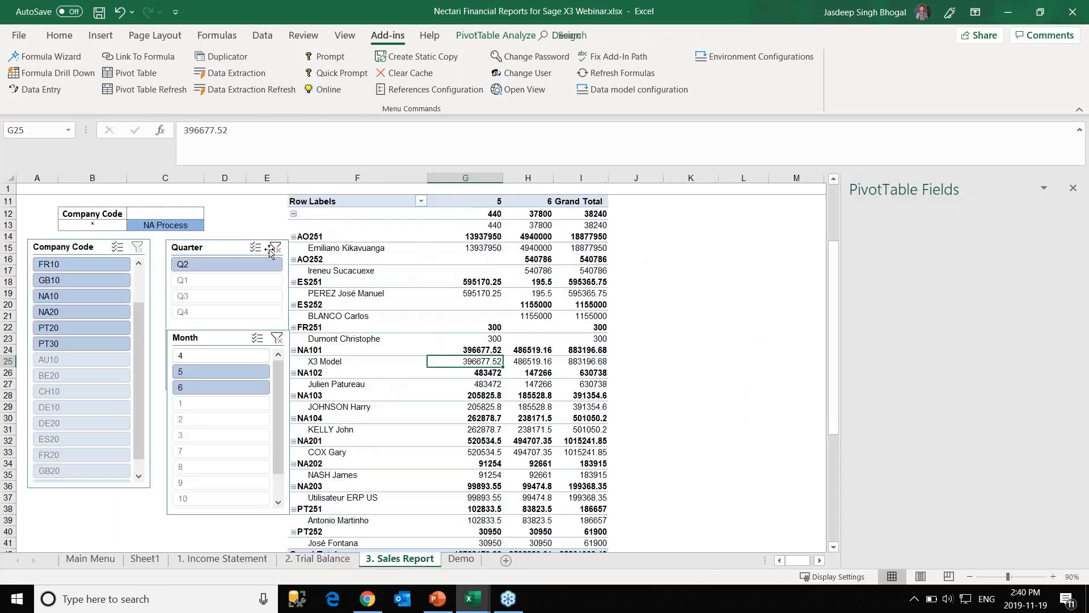
{"action": "left_click", "coordinate": [277, 338]}
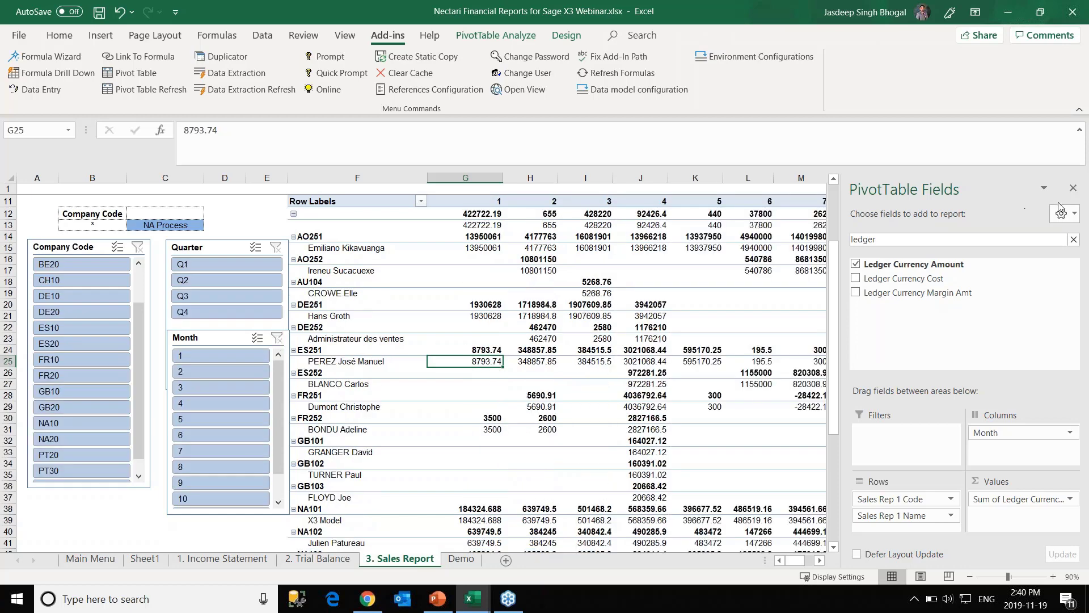
{"action": "left_click", "coordinate": [1073, 189]}
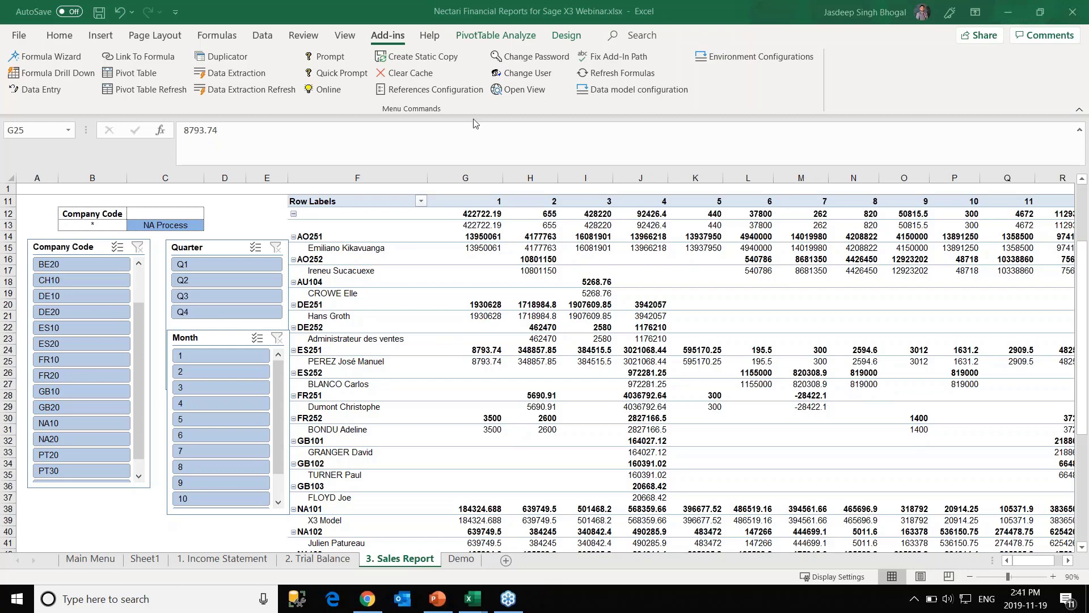
Refocus Excel and open Nectari's Link To Formula editor.
{"action": "left_click", "coordinate": [45, 62]}
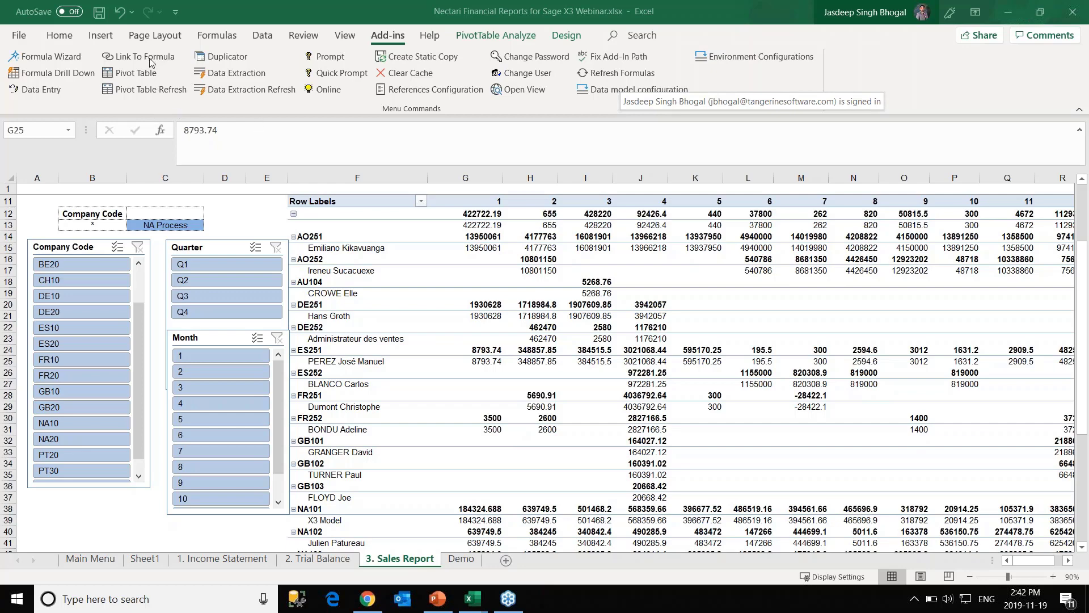
{"action": "left_click", "coordinate": [150, 59]}
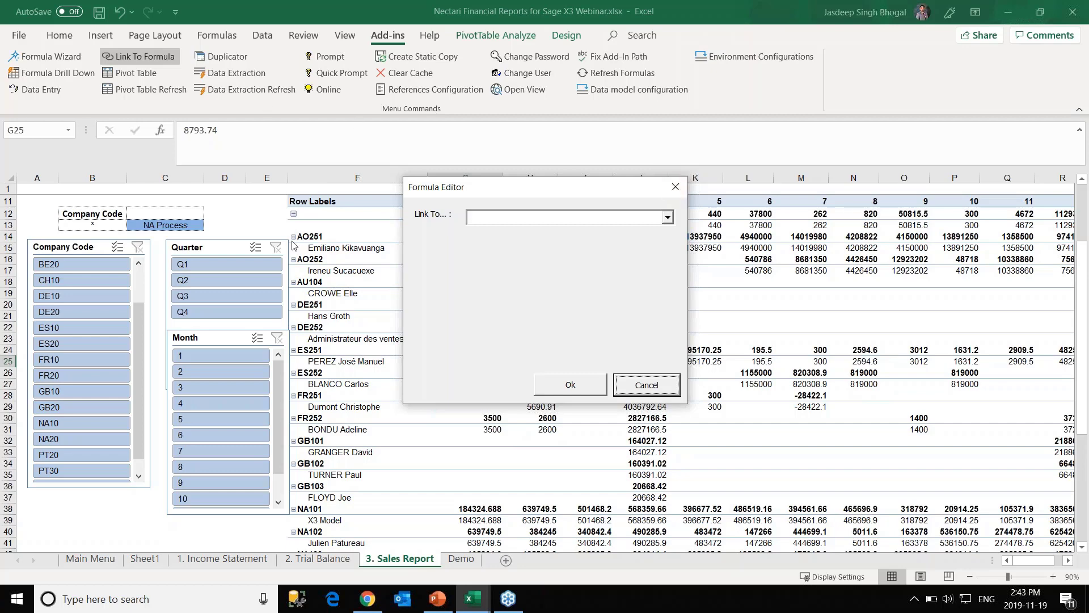
Close the Formula Editor without linking, then try Link To Formula and Open View.
{"action": "left_click", "coordinate": [675, 187]}
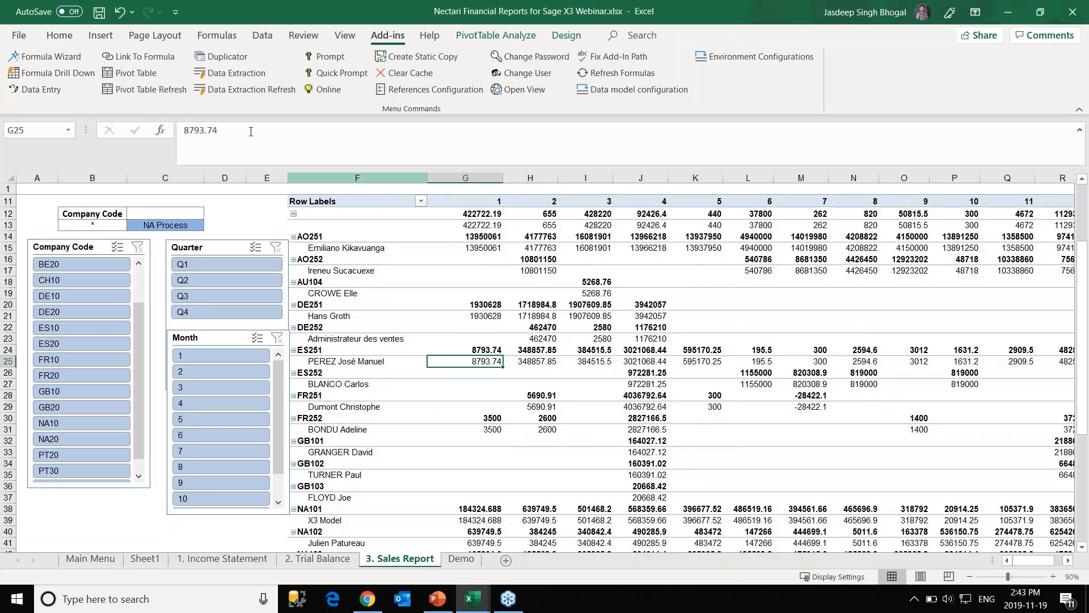
{"action": "left_click", "coordinate": [165, 56]}
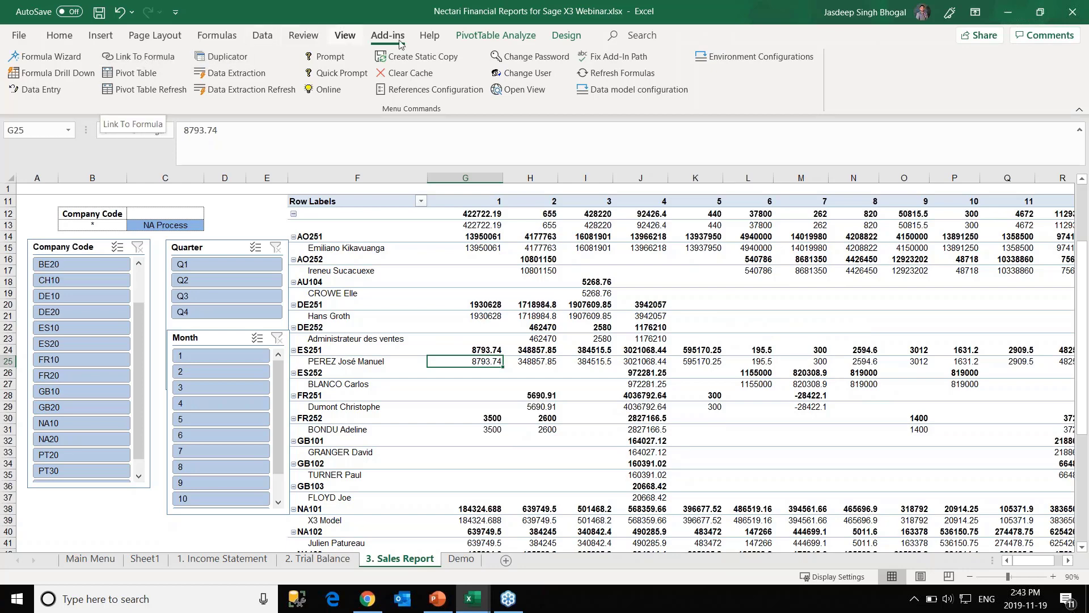
{"action": "left_click", "coordinate": [515, 92]}
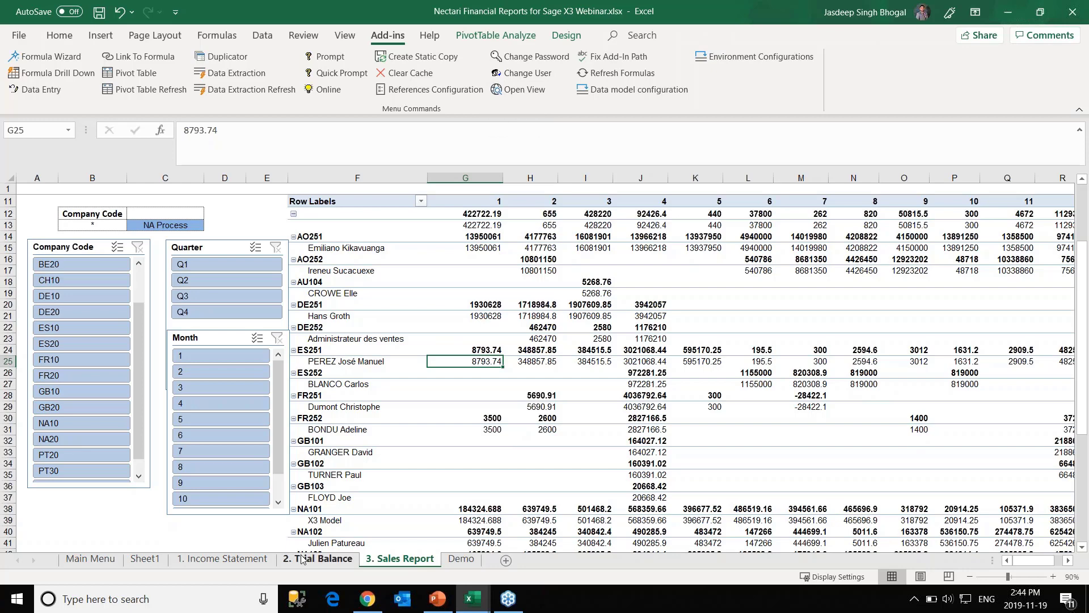
Switch to the Demo sheet showing Revenue, Cost and a Margin of -14,756,268.37.
{"action": "left_click", "coordinate": [460, 559]}
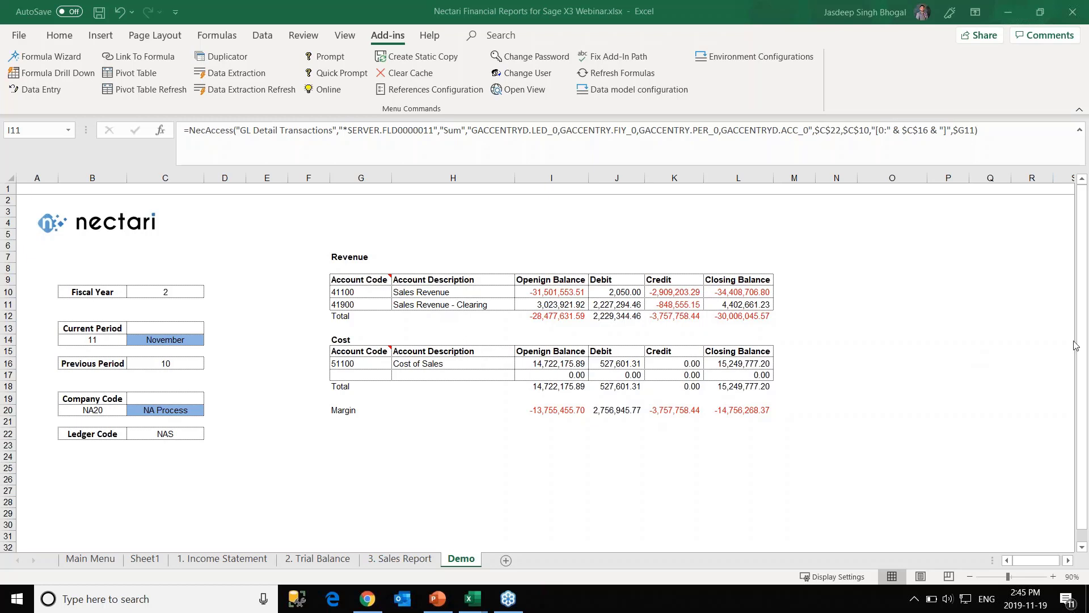
Enter the company's contact e-mail address in cell G24 below the Margin row.
{"action": "left_click", "coordinate": [357, 454]}
{"action": "left_click", "coordinate": [356, 456]}
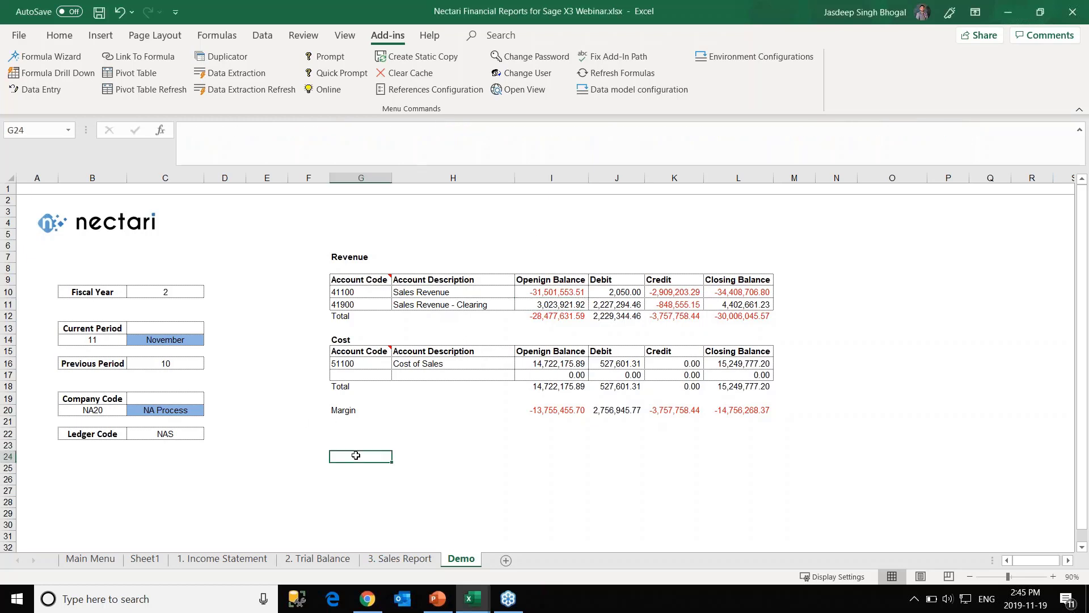
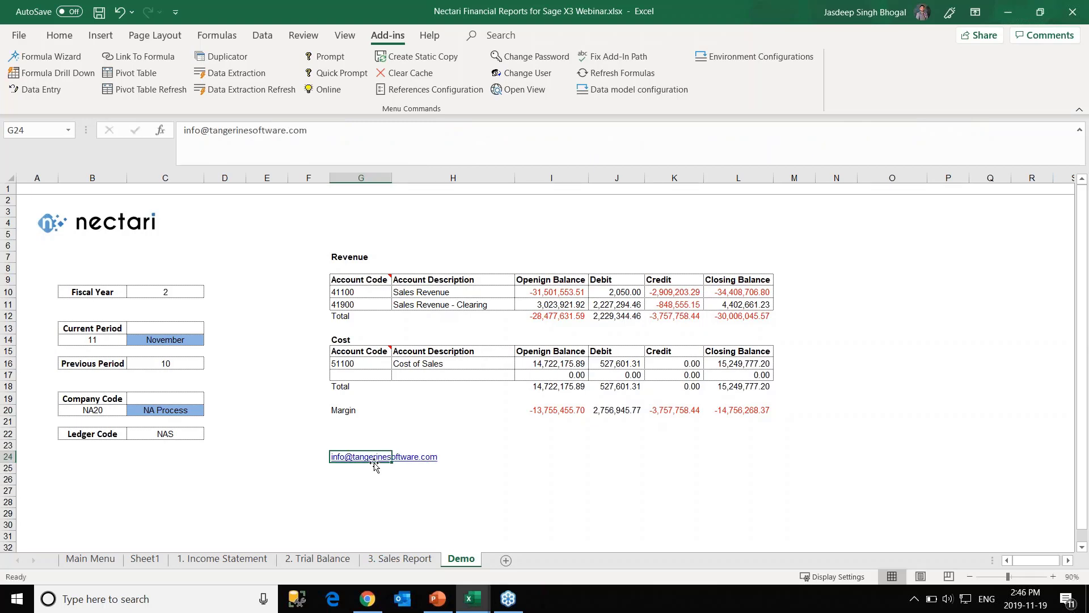
{"action": "left_click", "coordinate": [476, 478]}
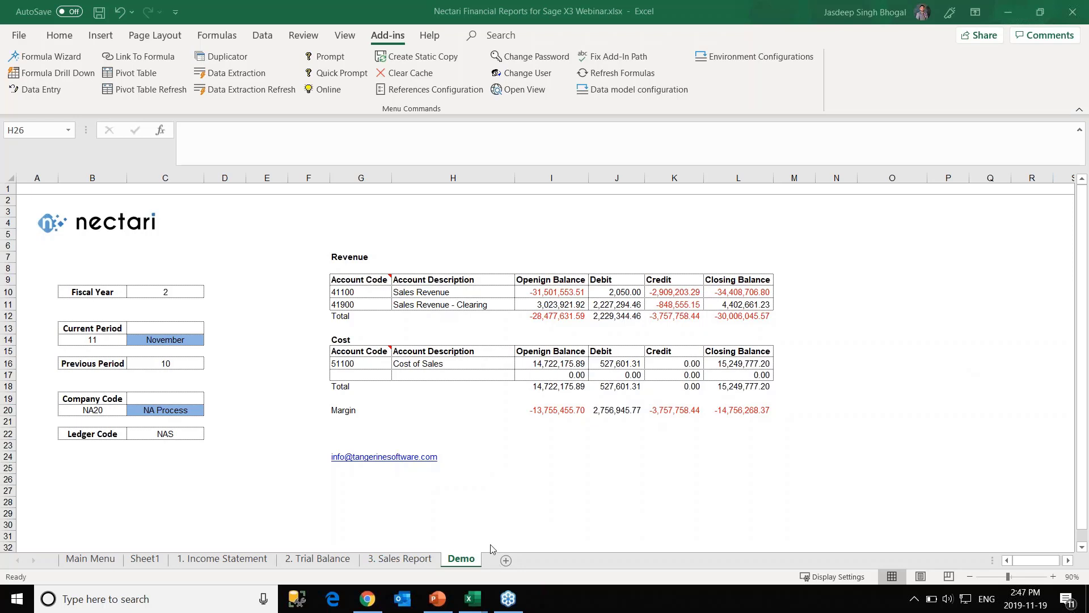
Bring the Nectari webinar deck forward in PowerPoint and show its backstage Home page of recent decks.
{"action": "left_click", "coordinate": [436, 603]}
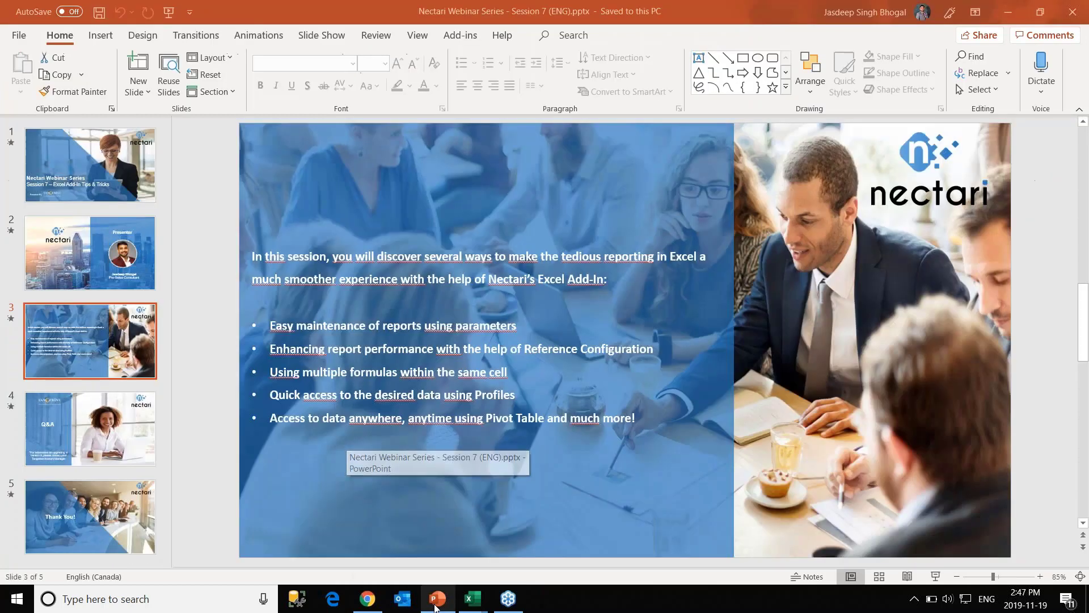
{"action": "left_click", "coordinate": [461, 35]}
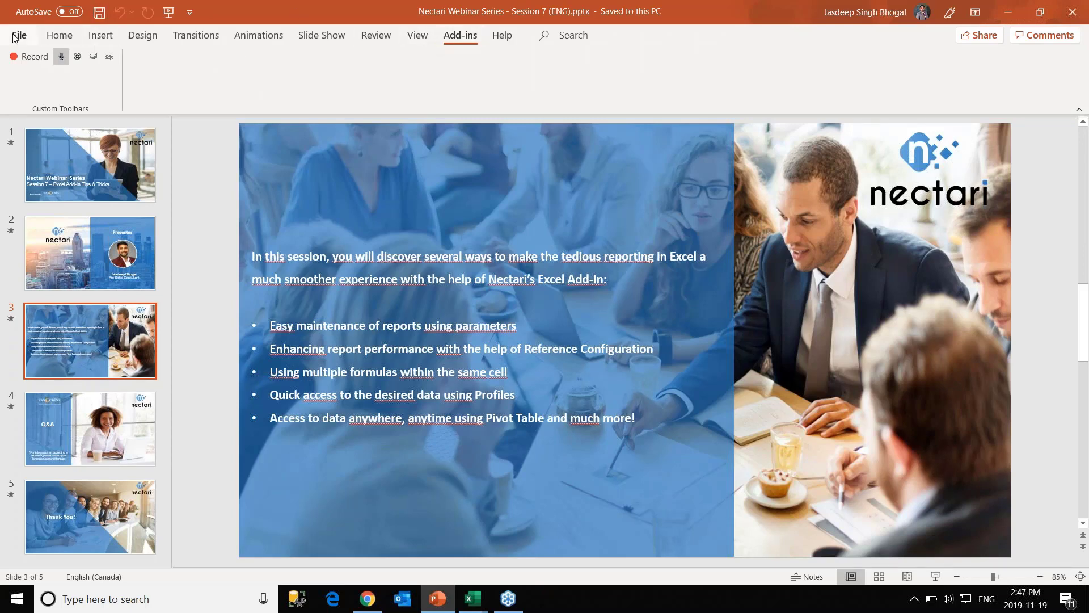
{"action": "key", "text": "alt+f"}
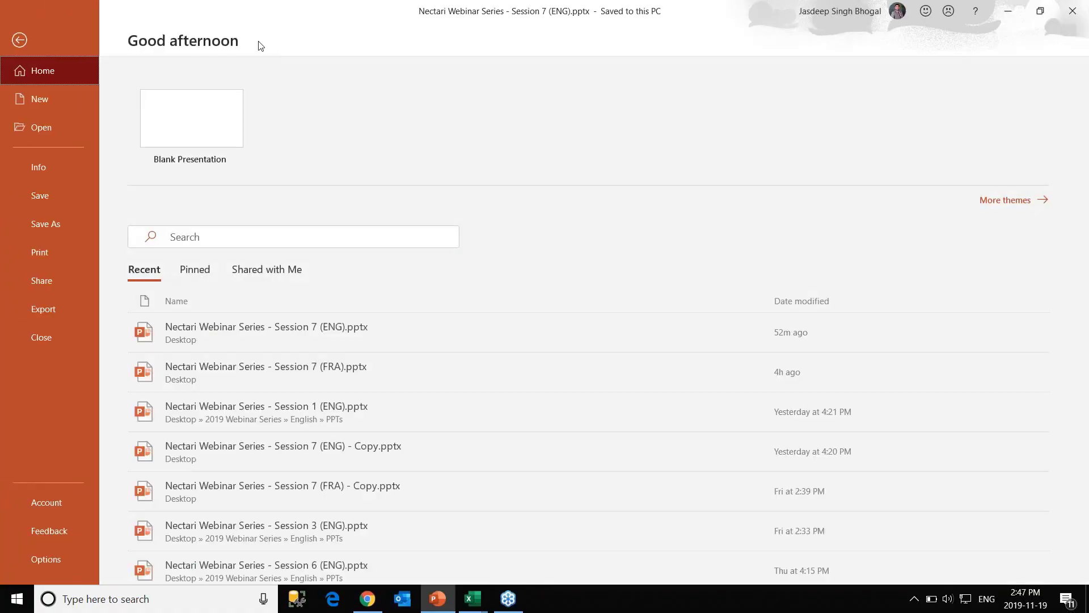